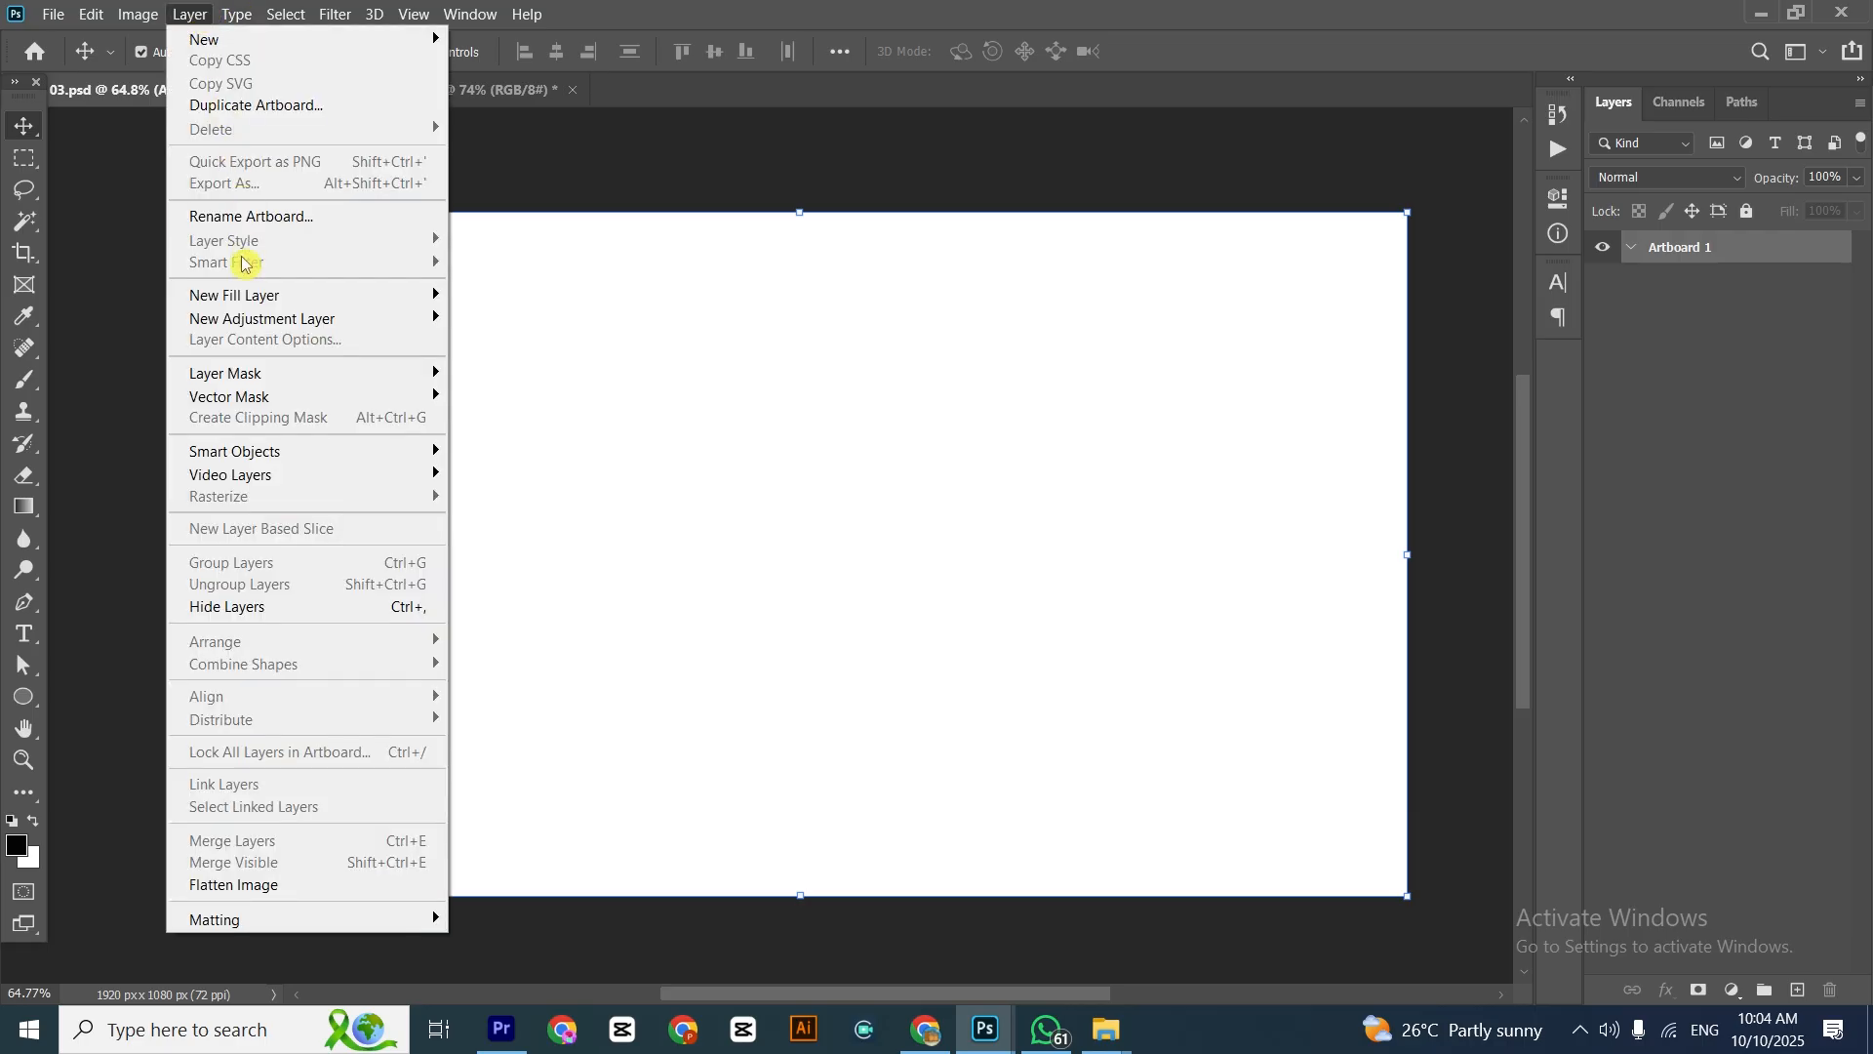
Add a black-to-transparent linear gradient fill layer to Artboard 1 with its angle set to 0°
mouse_move(248, 296)
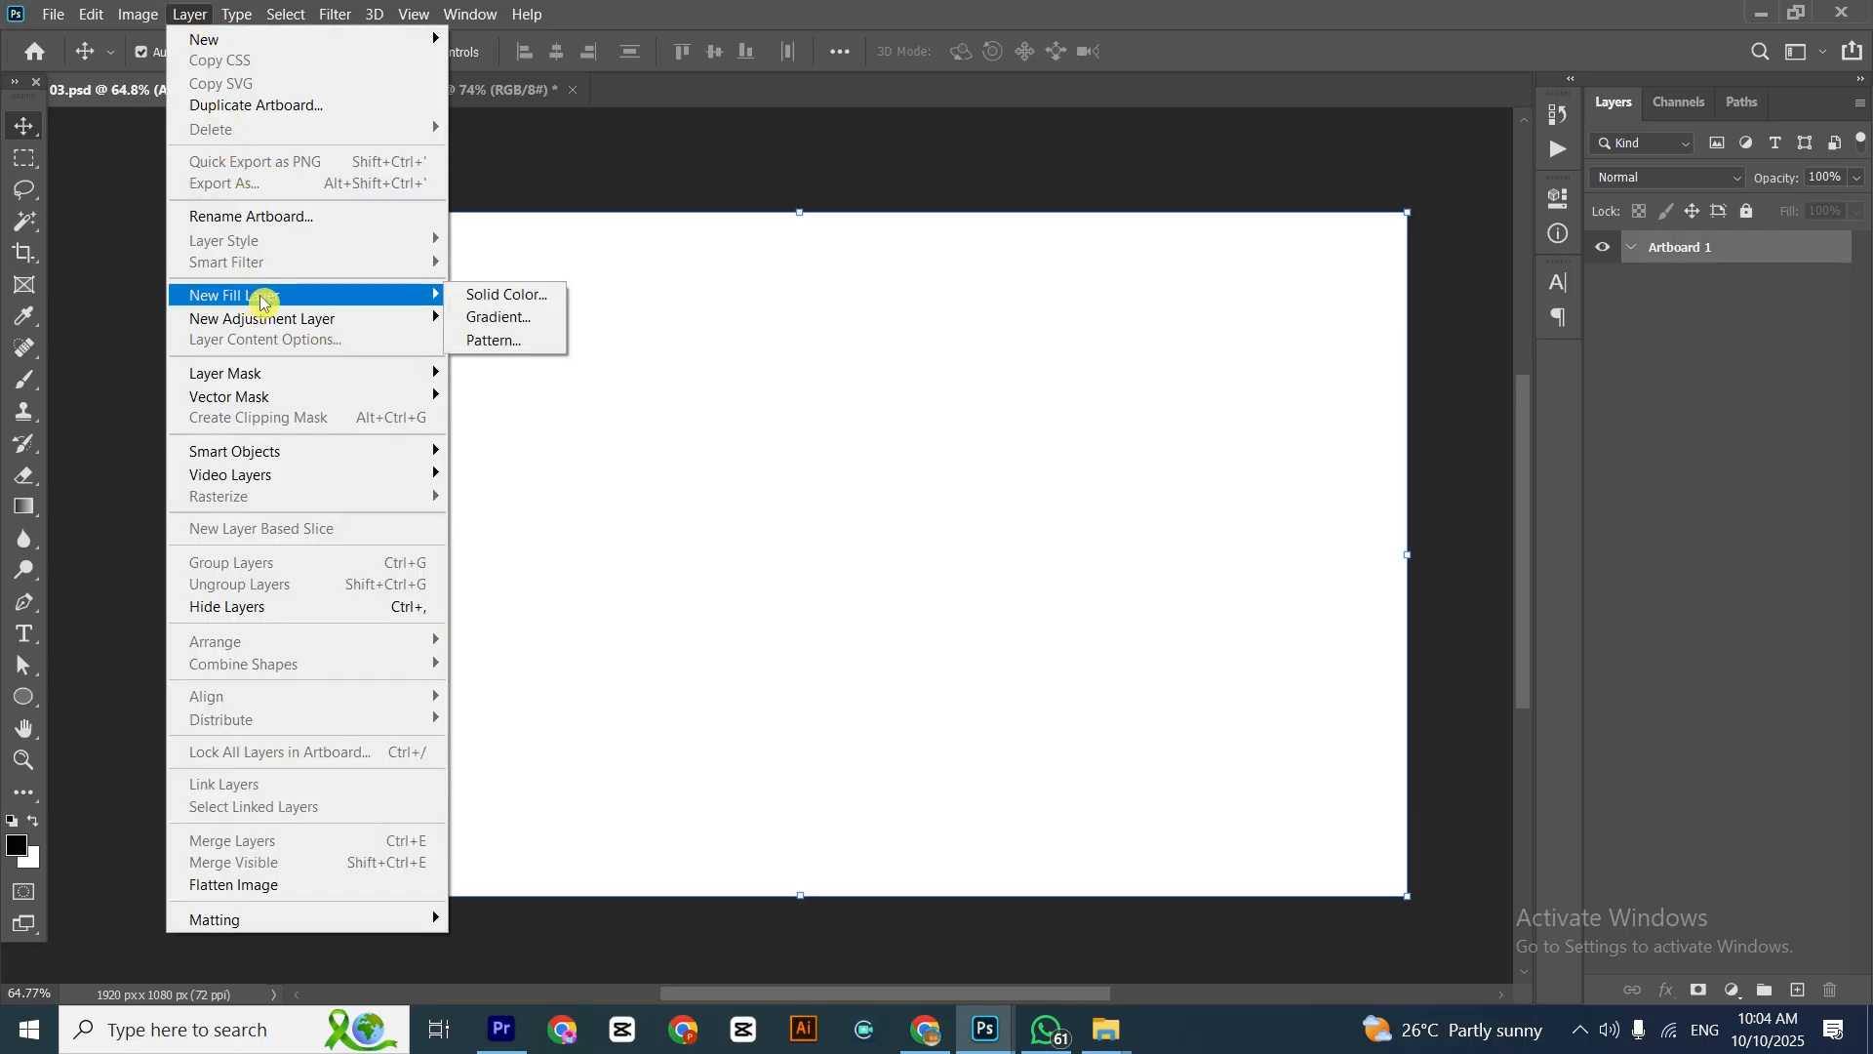
click(504, 318)
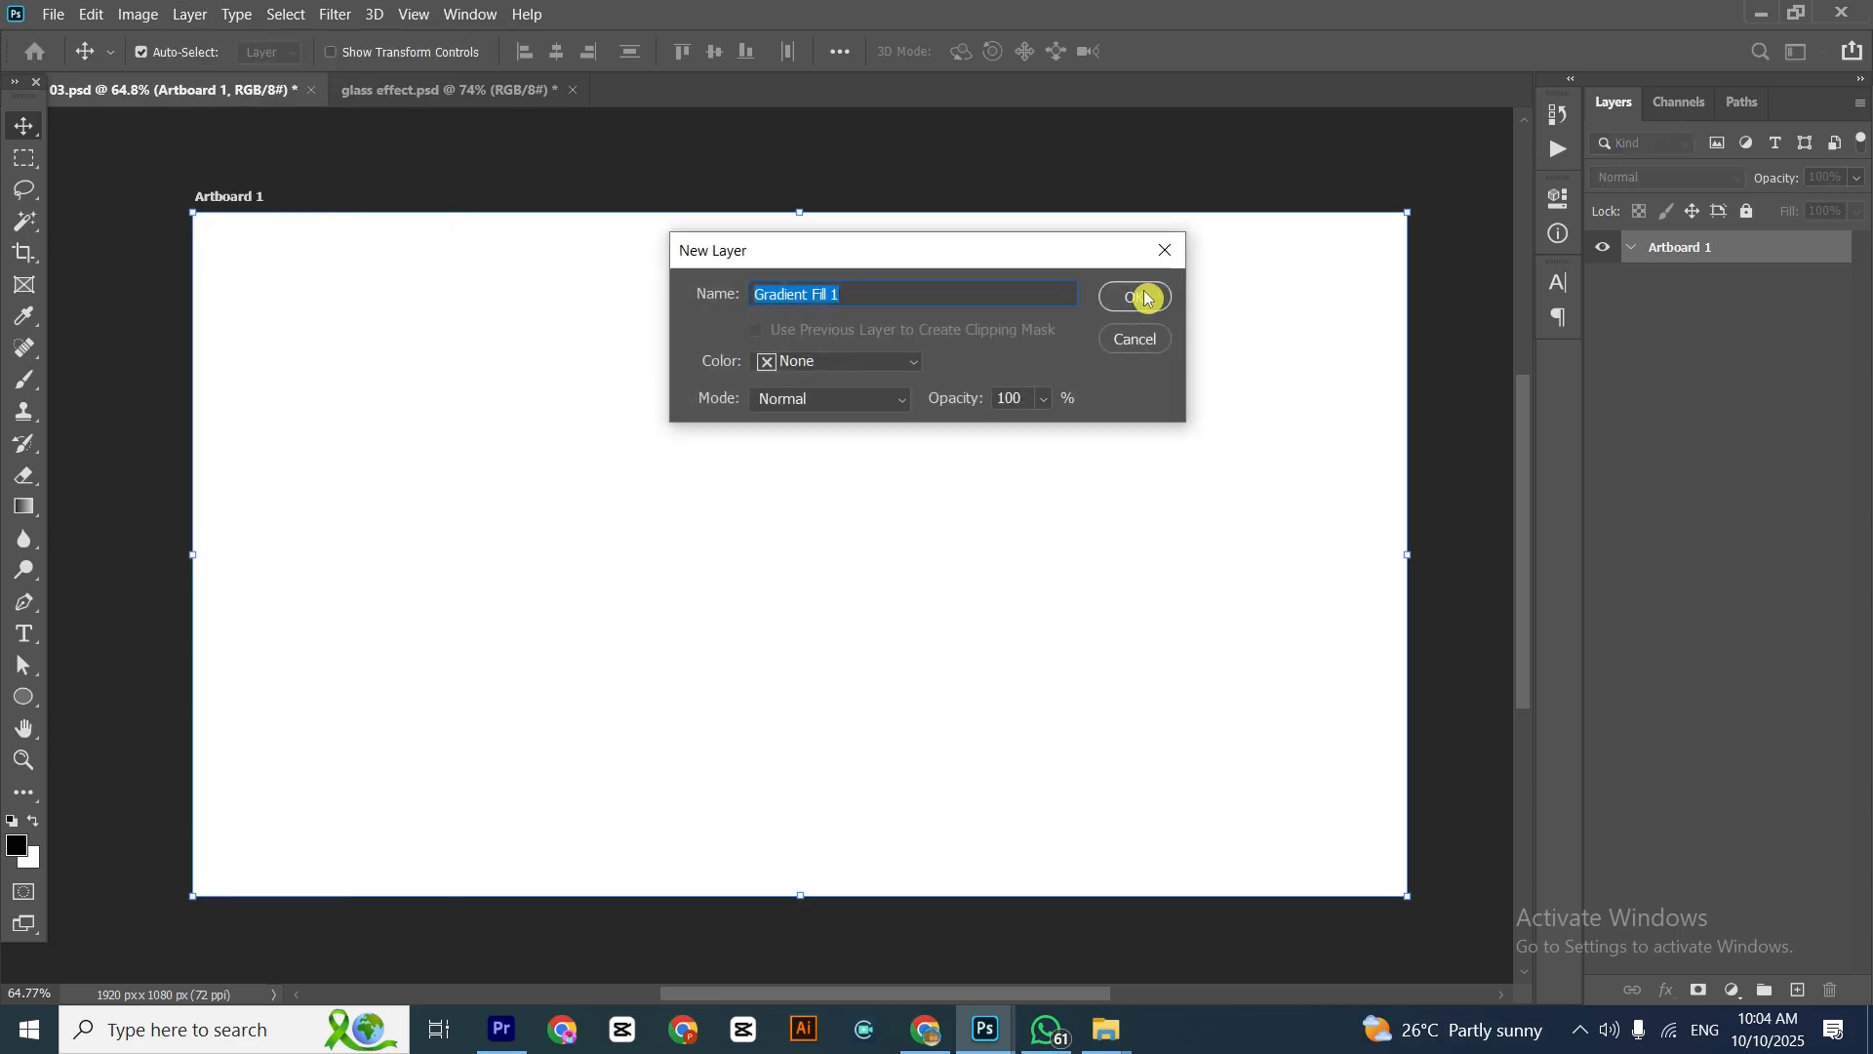
click(1145, 297)
click(914, 334)
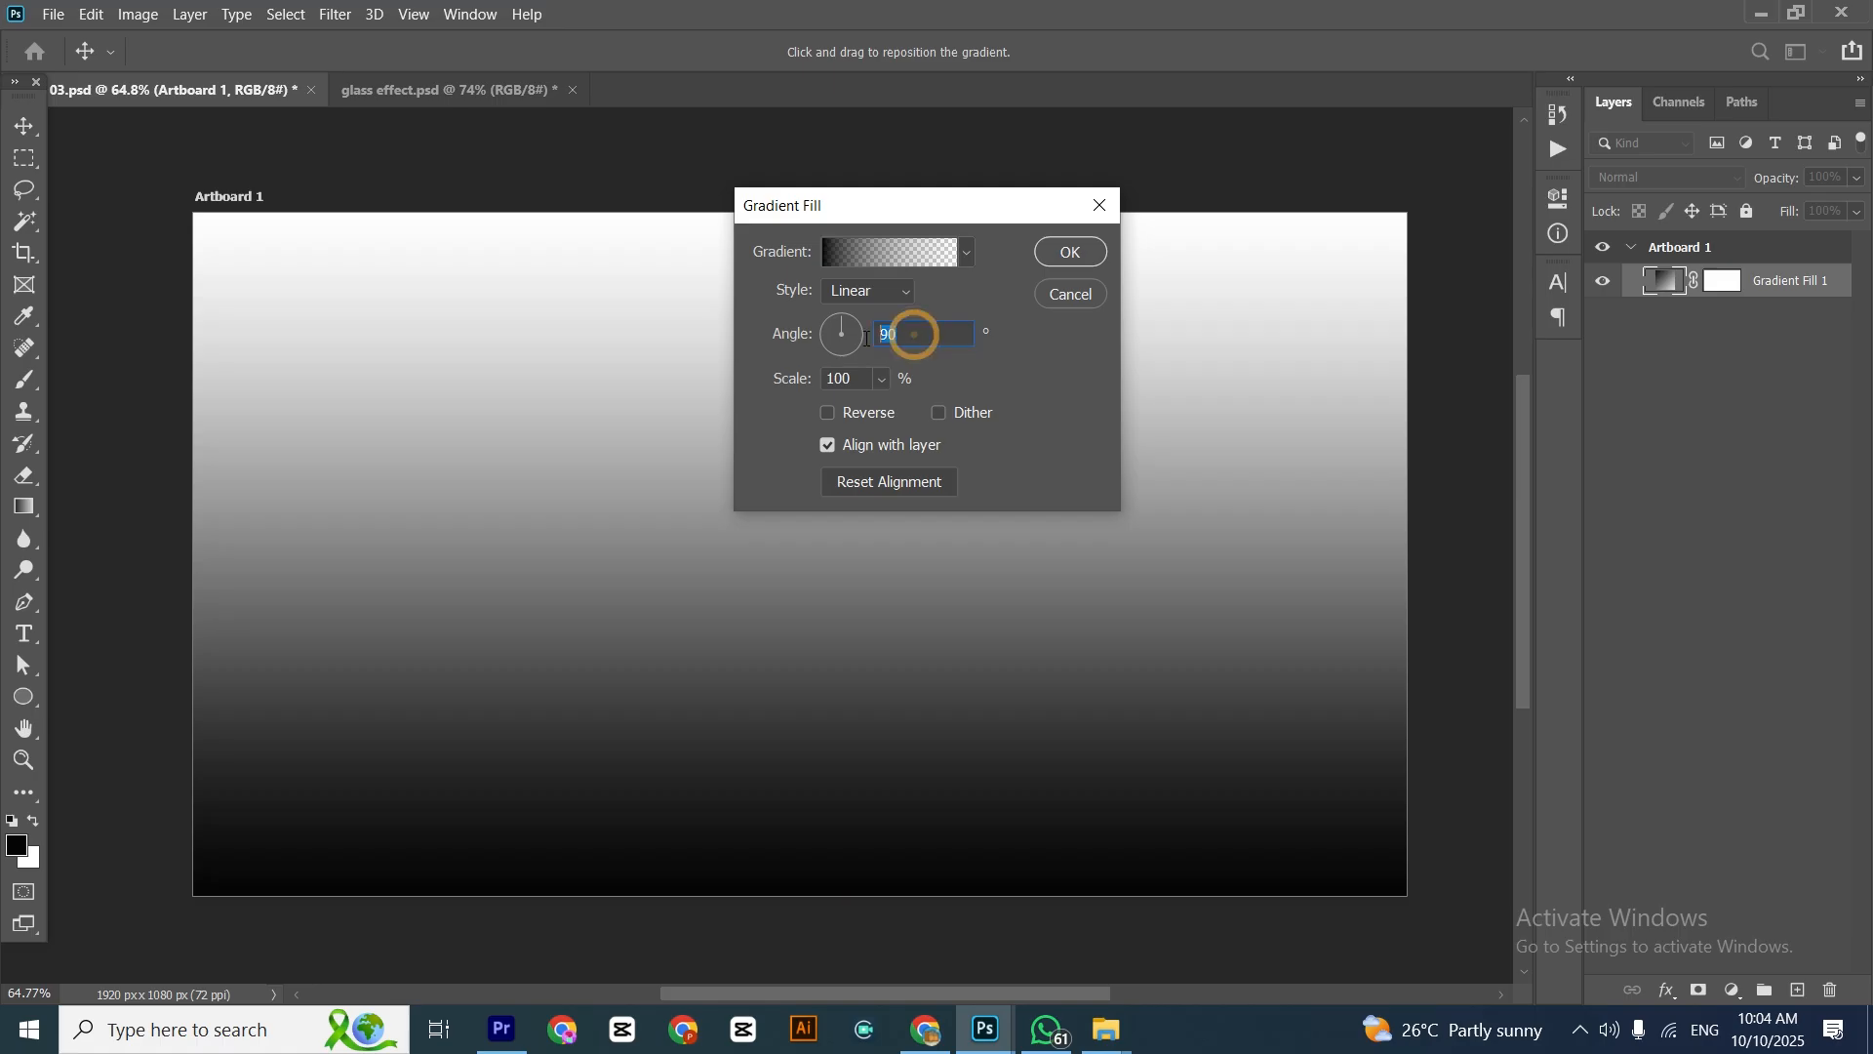
text(0)
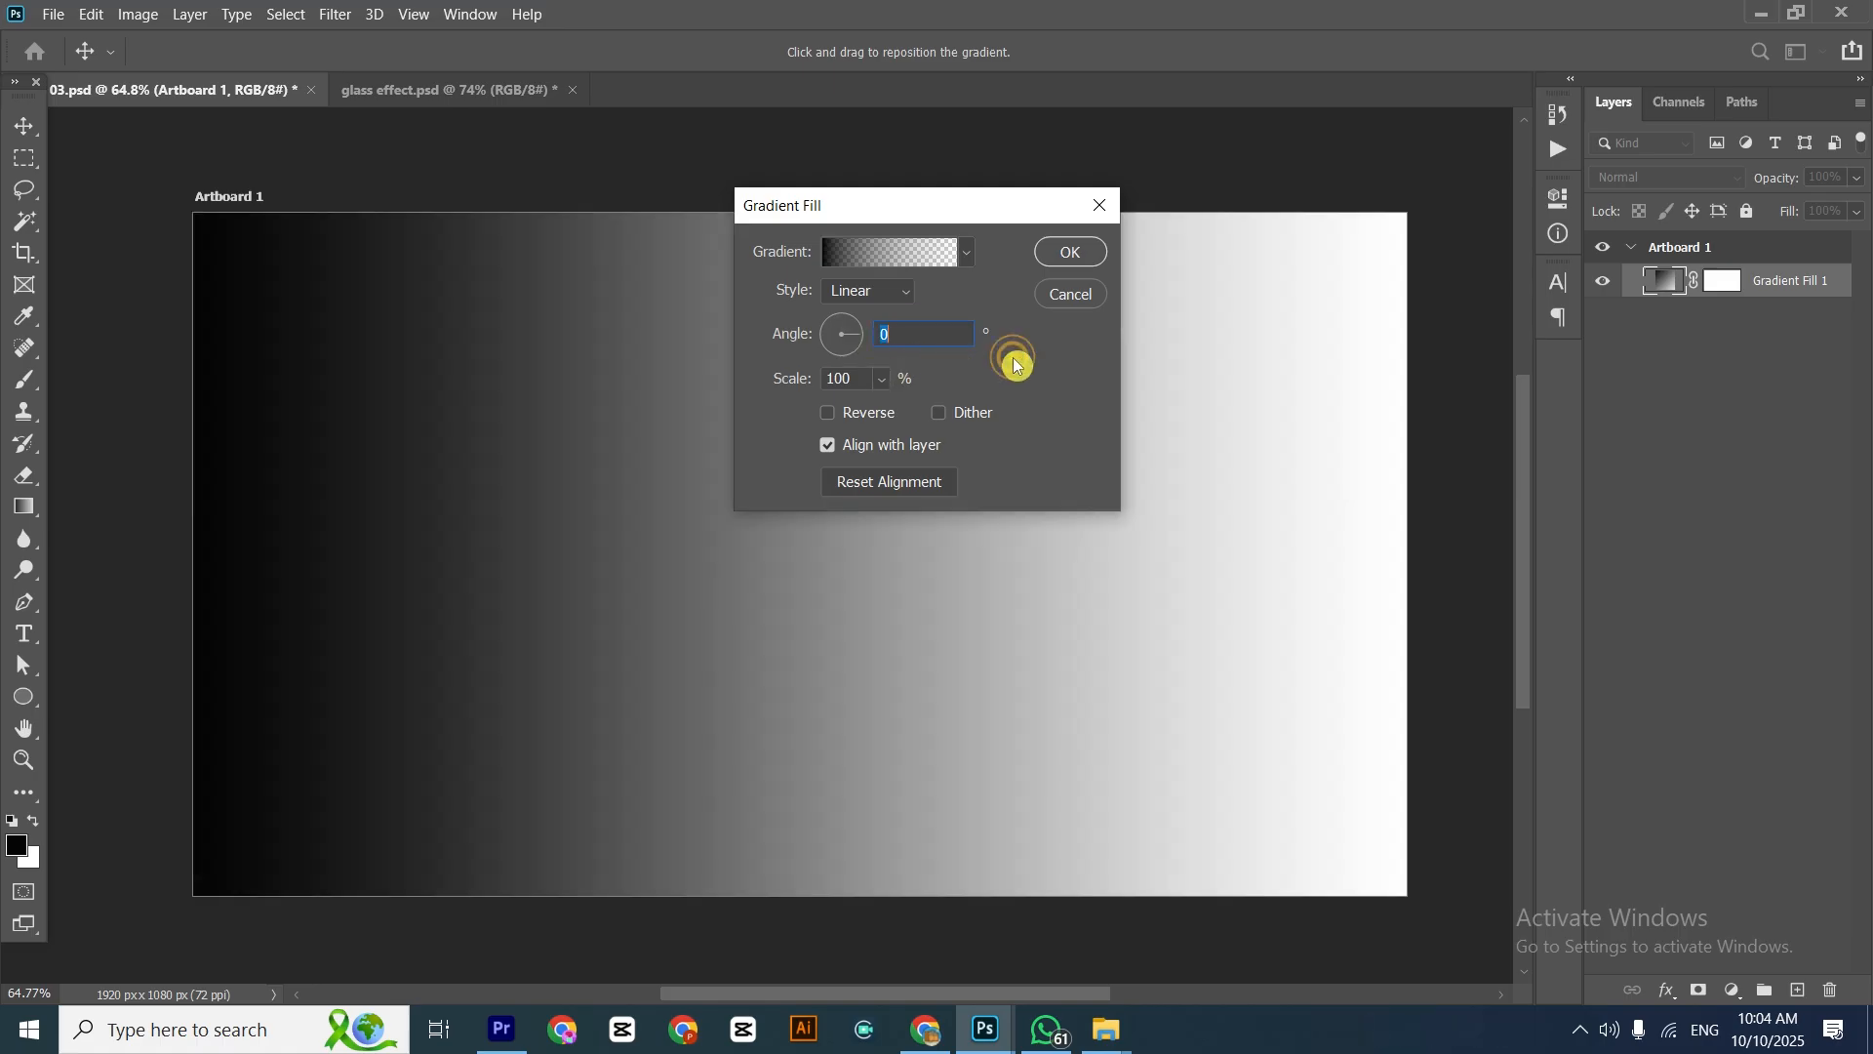
click(1068, 256)
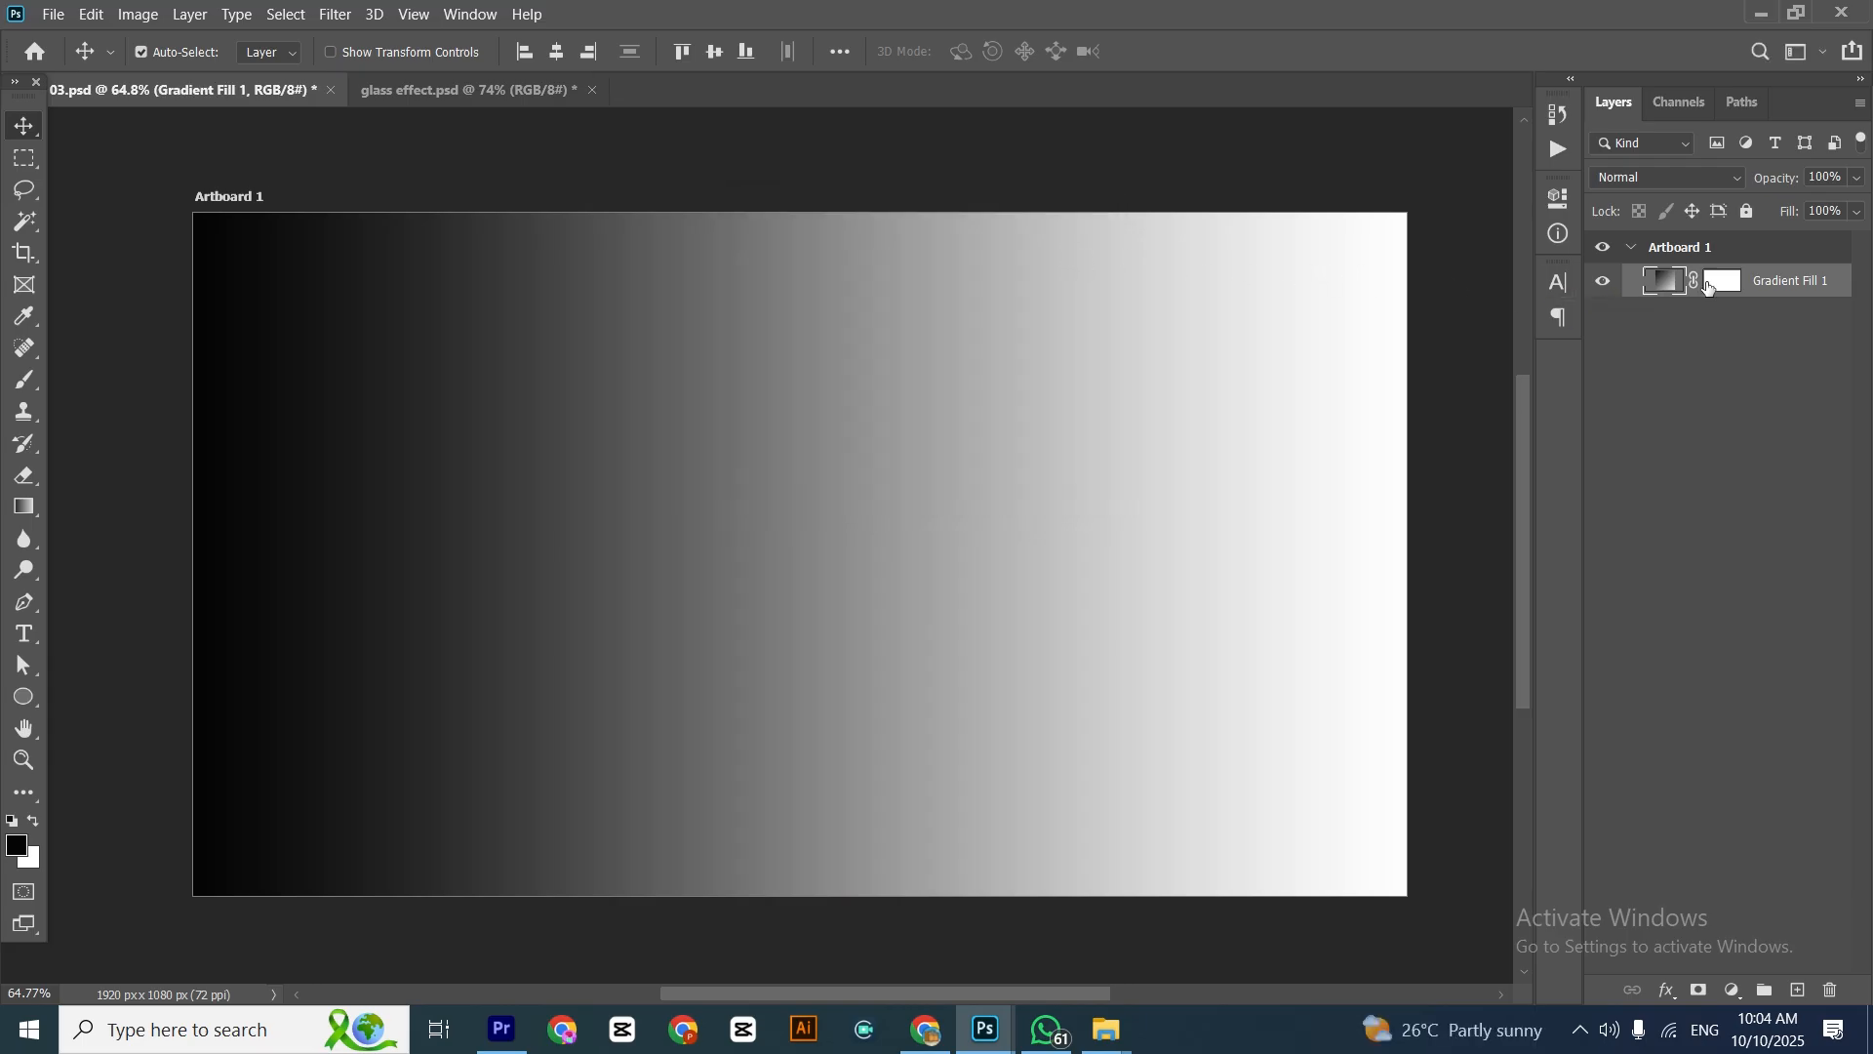
Rasterize the gradient fill layer
right_click(1667, 282)
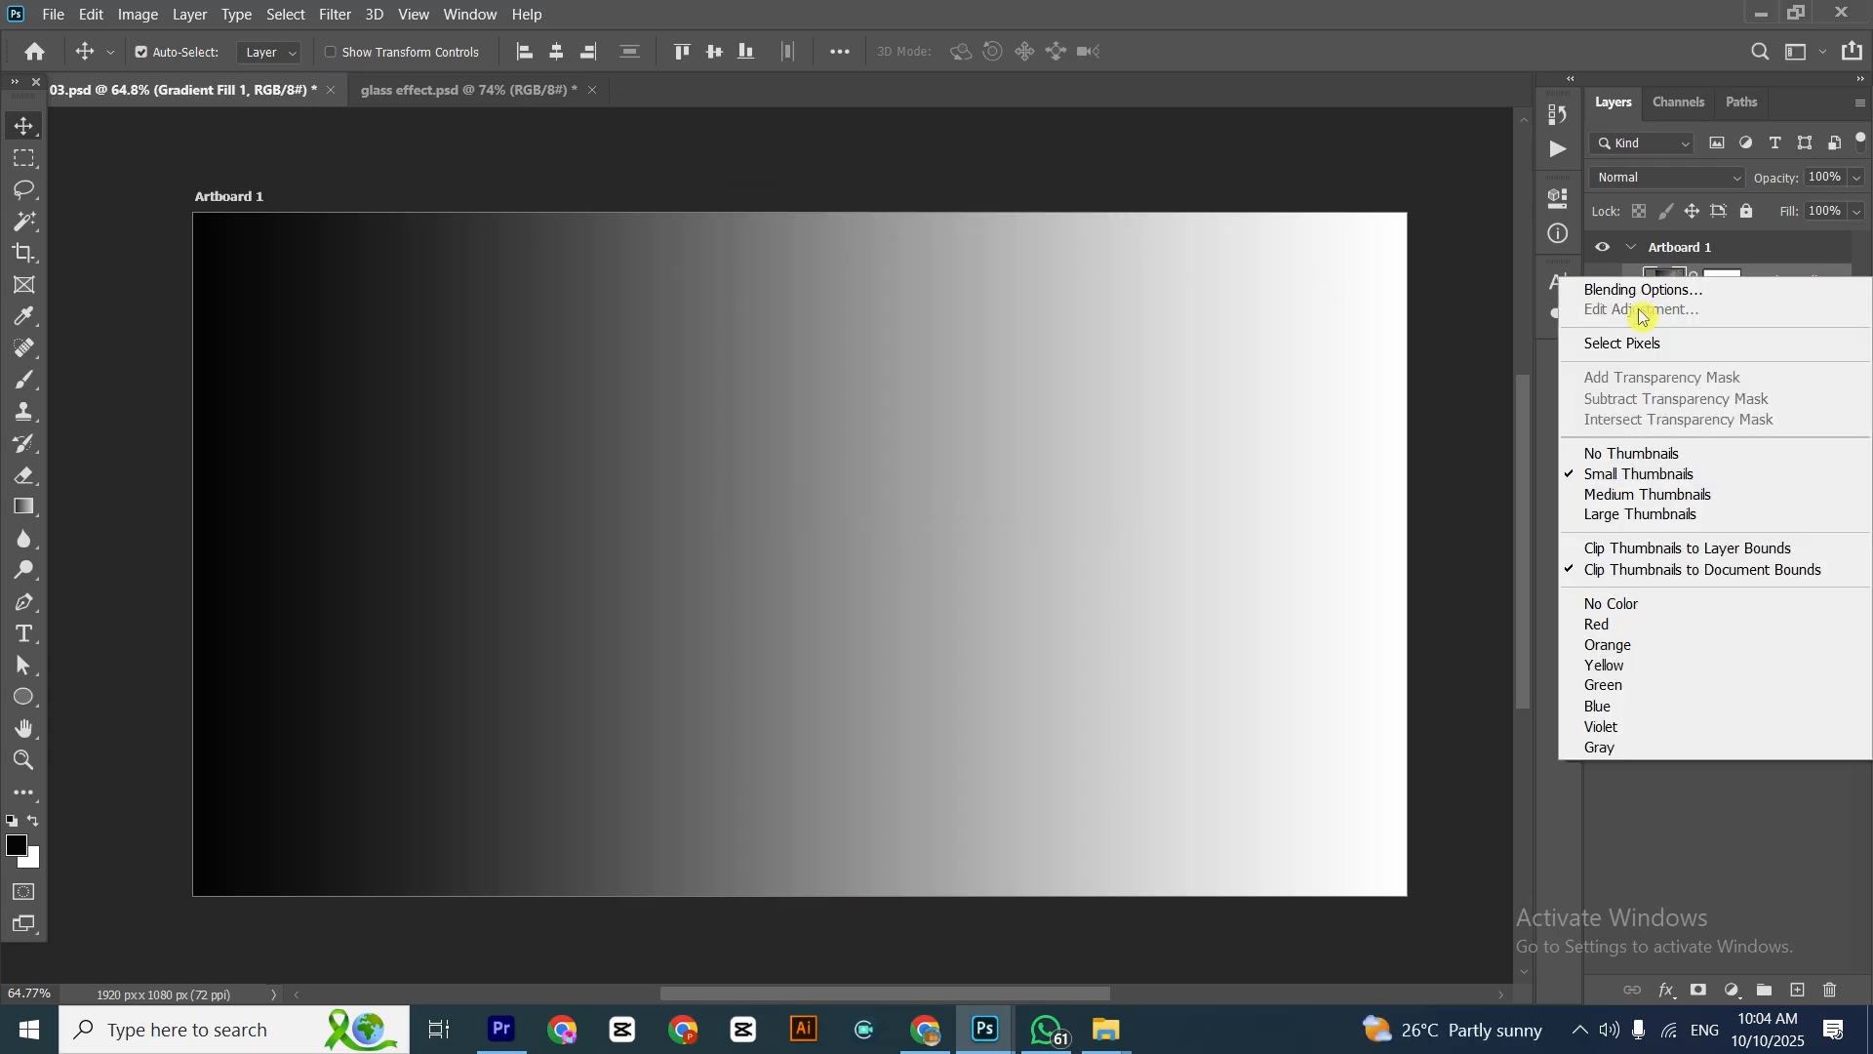
click(1768, 250)
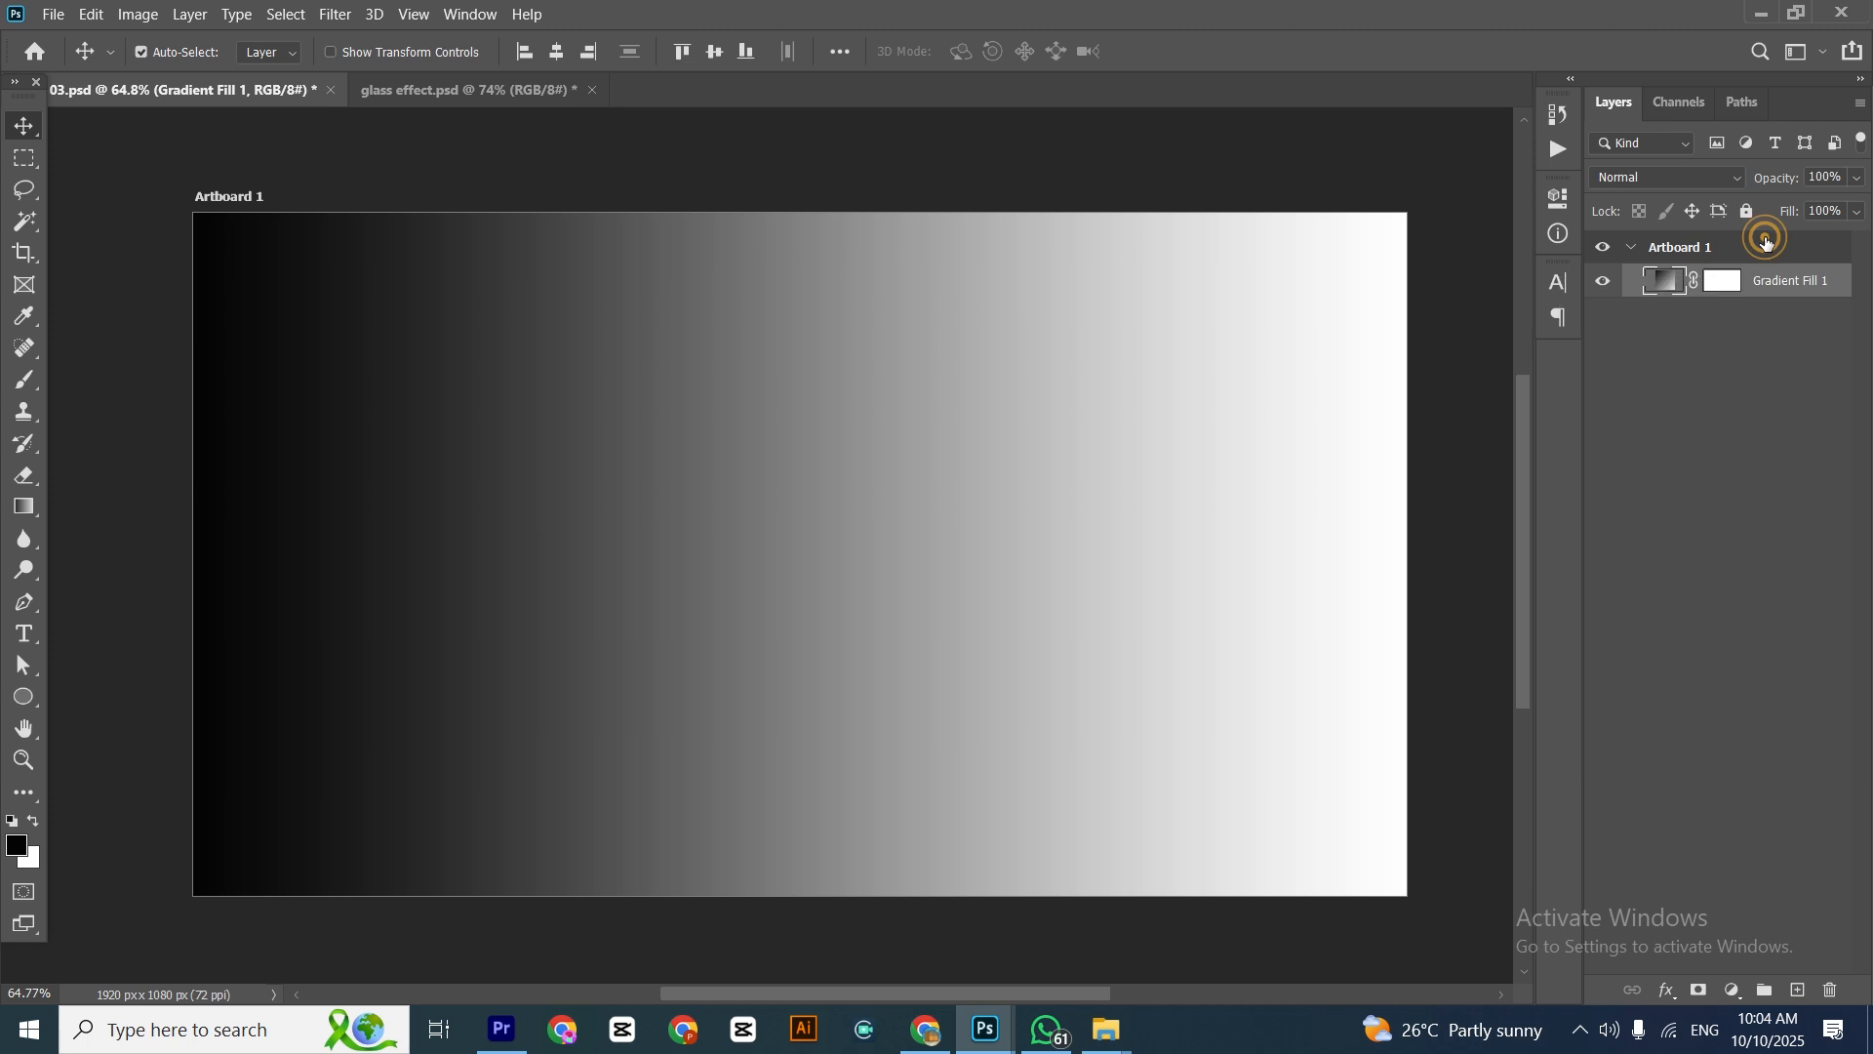
right_click(1776, 281)
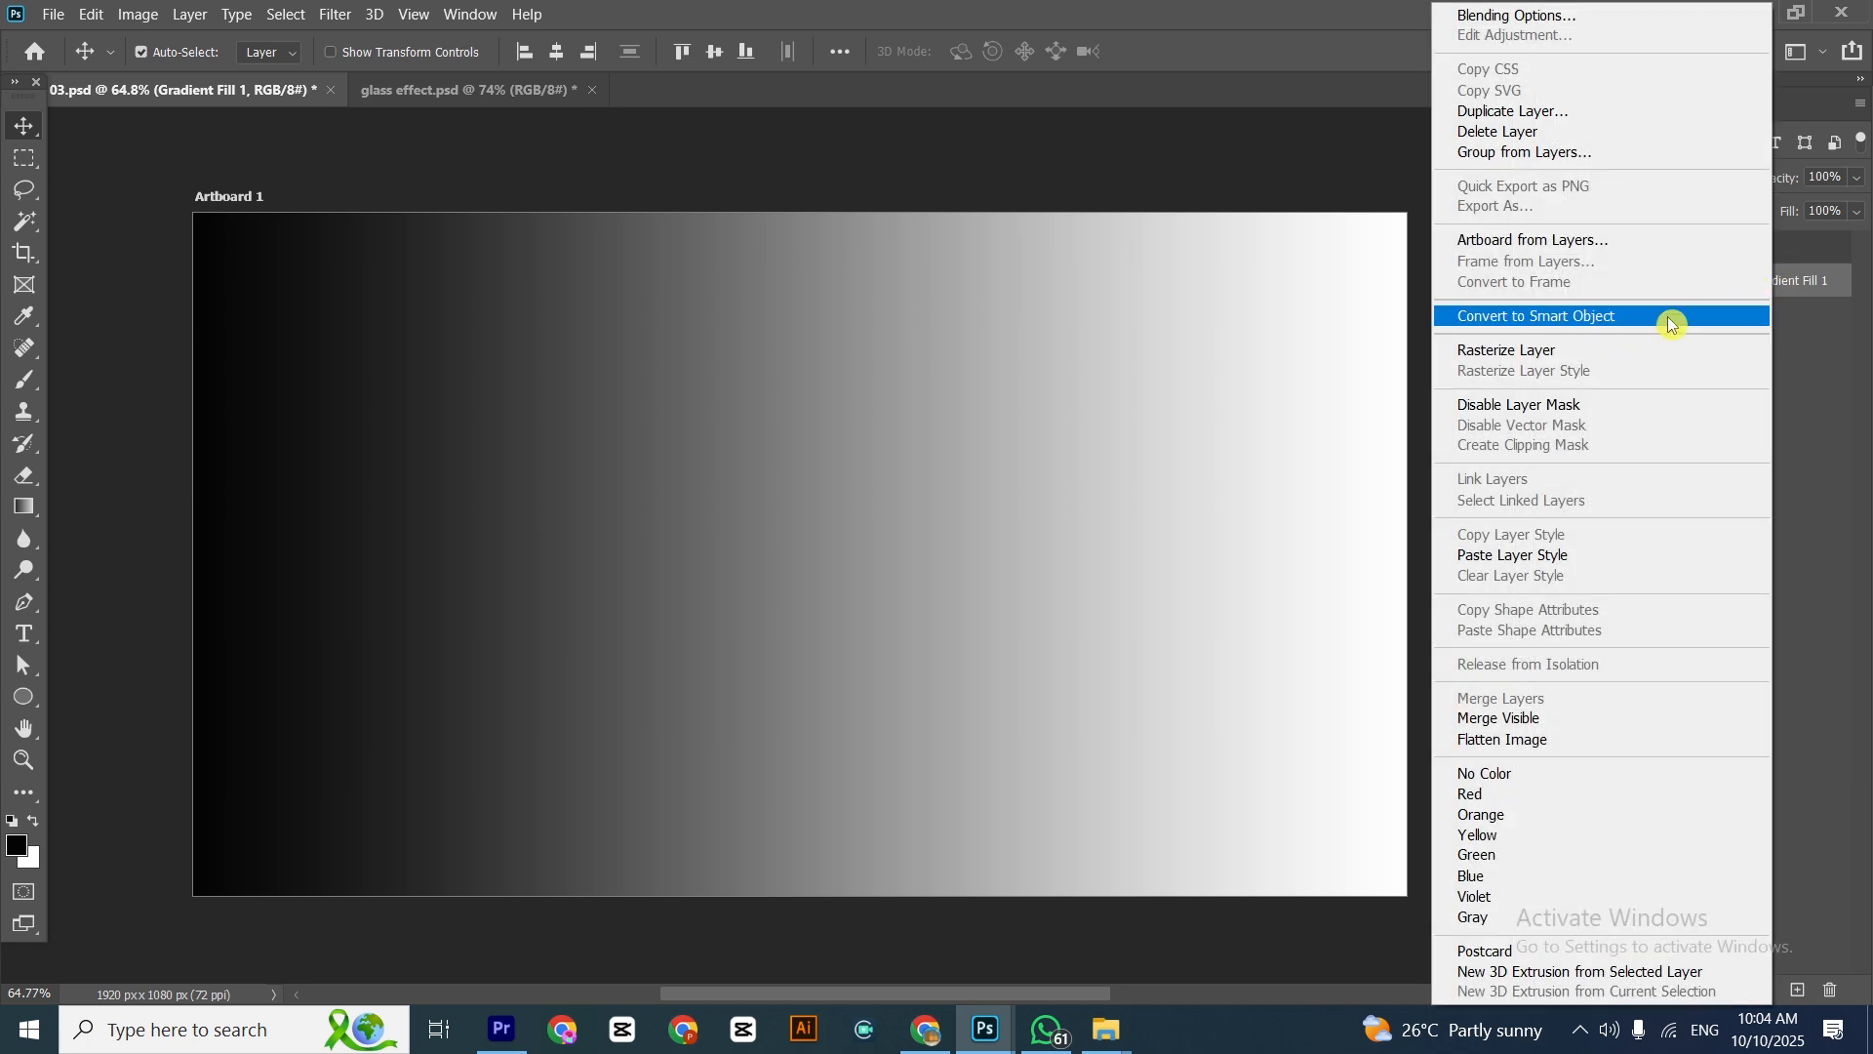
click(1503, 350)
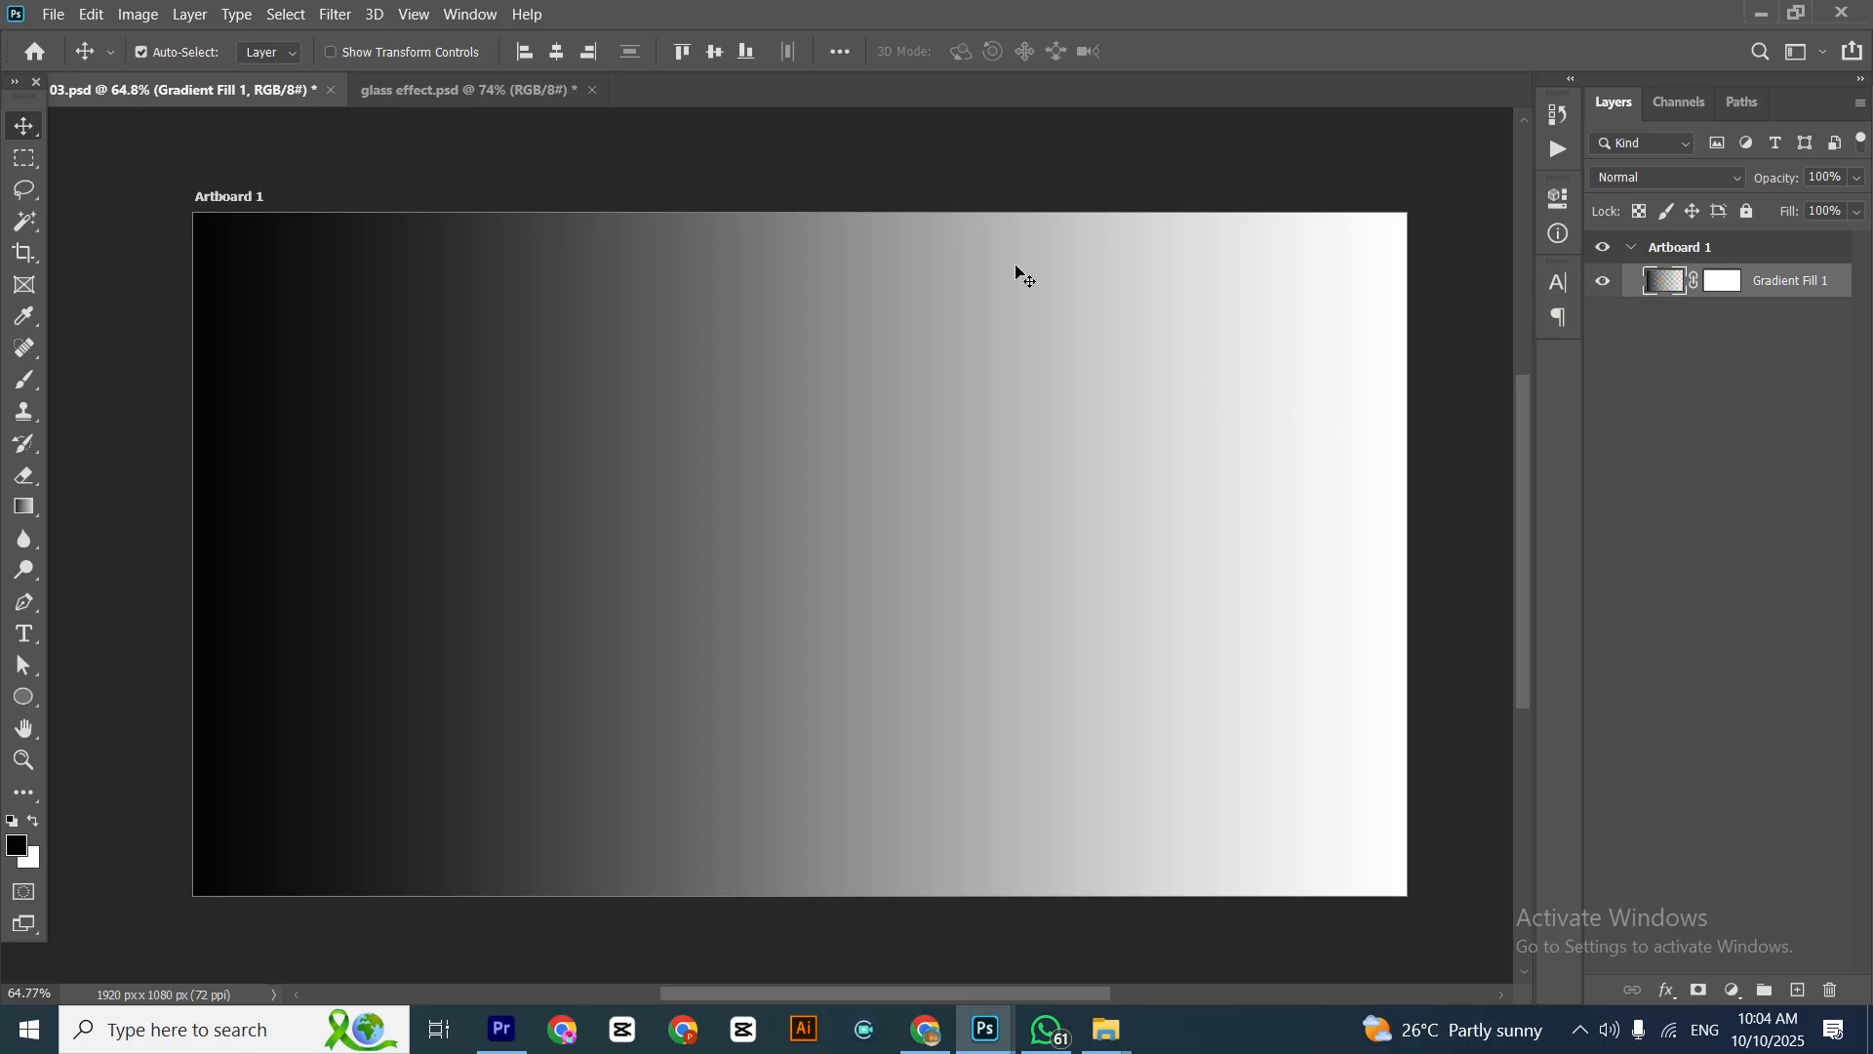
Show the transform controls and squeeze the gradient layer to about 3% width against the artboard's left edge
click(378, 51)
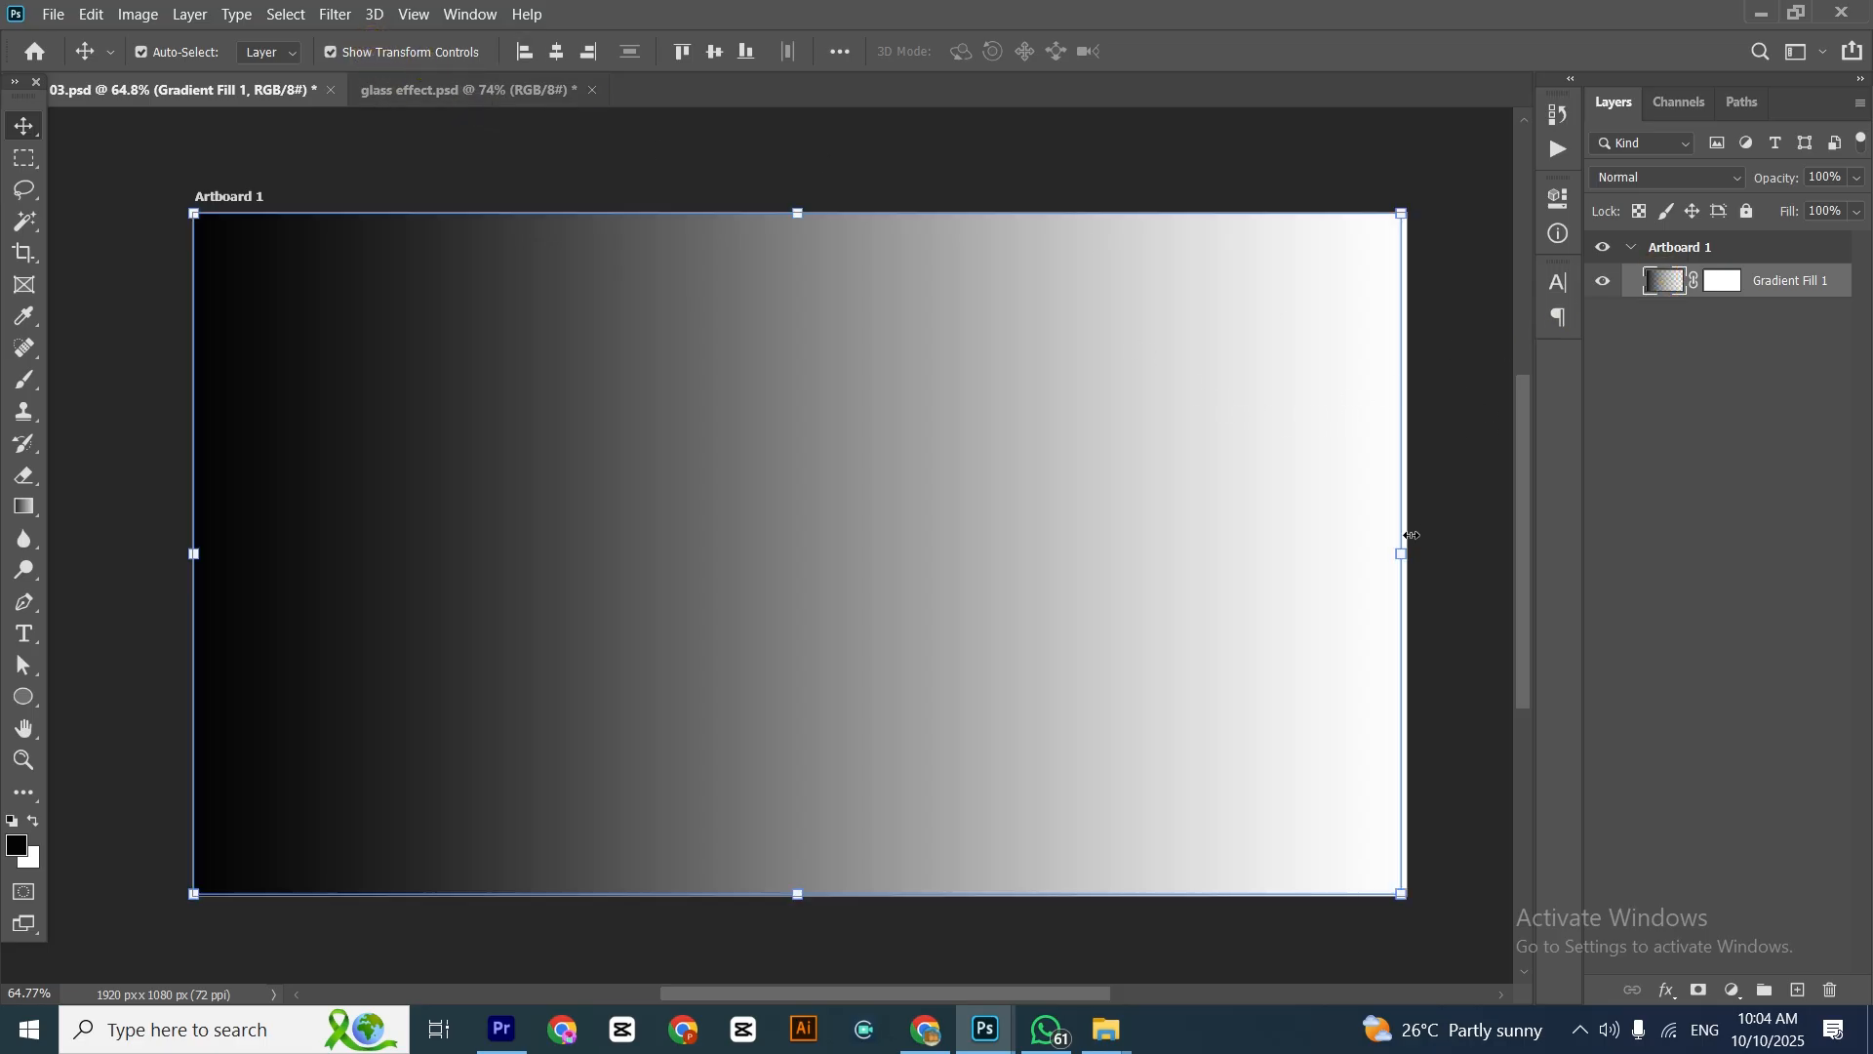
drag(1405, 555, 230, 590)
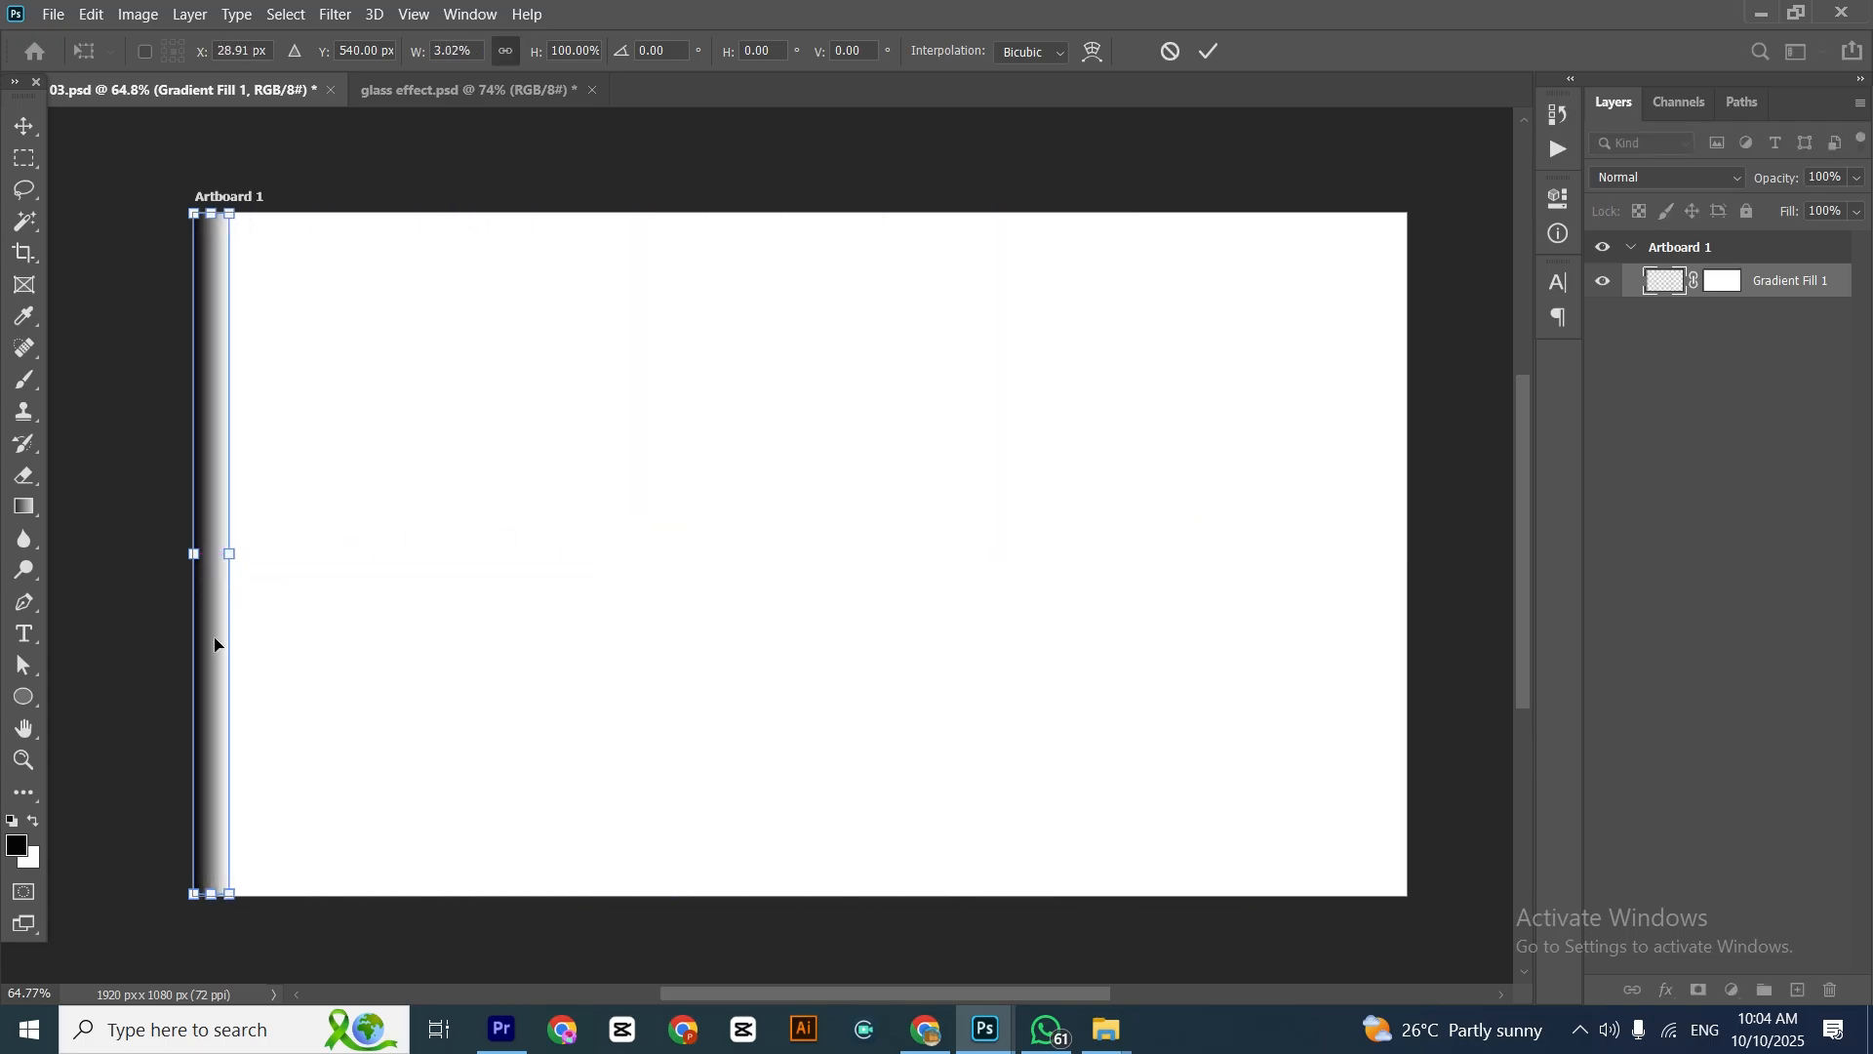
key(Return)
Duplicate the narrow gradient strip repeatedly side by side until the copies span nearly the whole artboard
alt+drag(209, 506, 320, 488)
alt+drag(322, 492, 395, 504)
alt+drag(395, 505, 432, 508)
alt+drag(433, 507, 679, 507)
click(330, 51)
shift+click(1790, 520)
alt+drag(594, 541, 887, 552)
alt+drag(917, 537, 1211, 526)
Stretch all the strips together horizontally to reach the artboard's right edge
key(ctrl+t)
drag(1365, 553, 1408, 554)
key(Return)
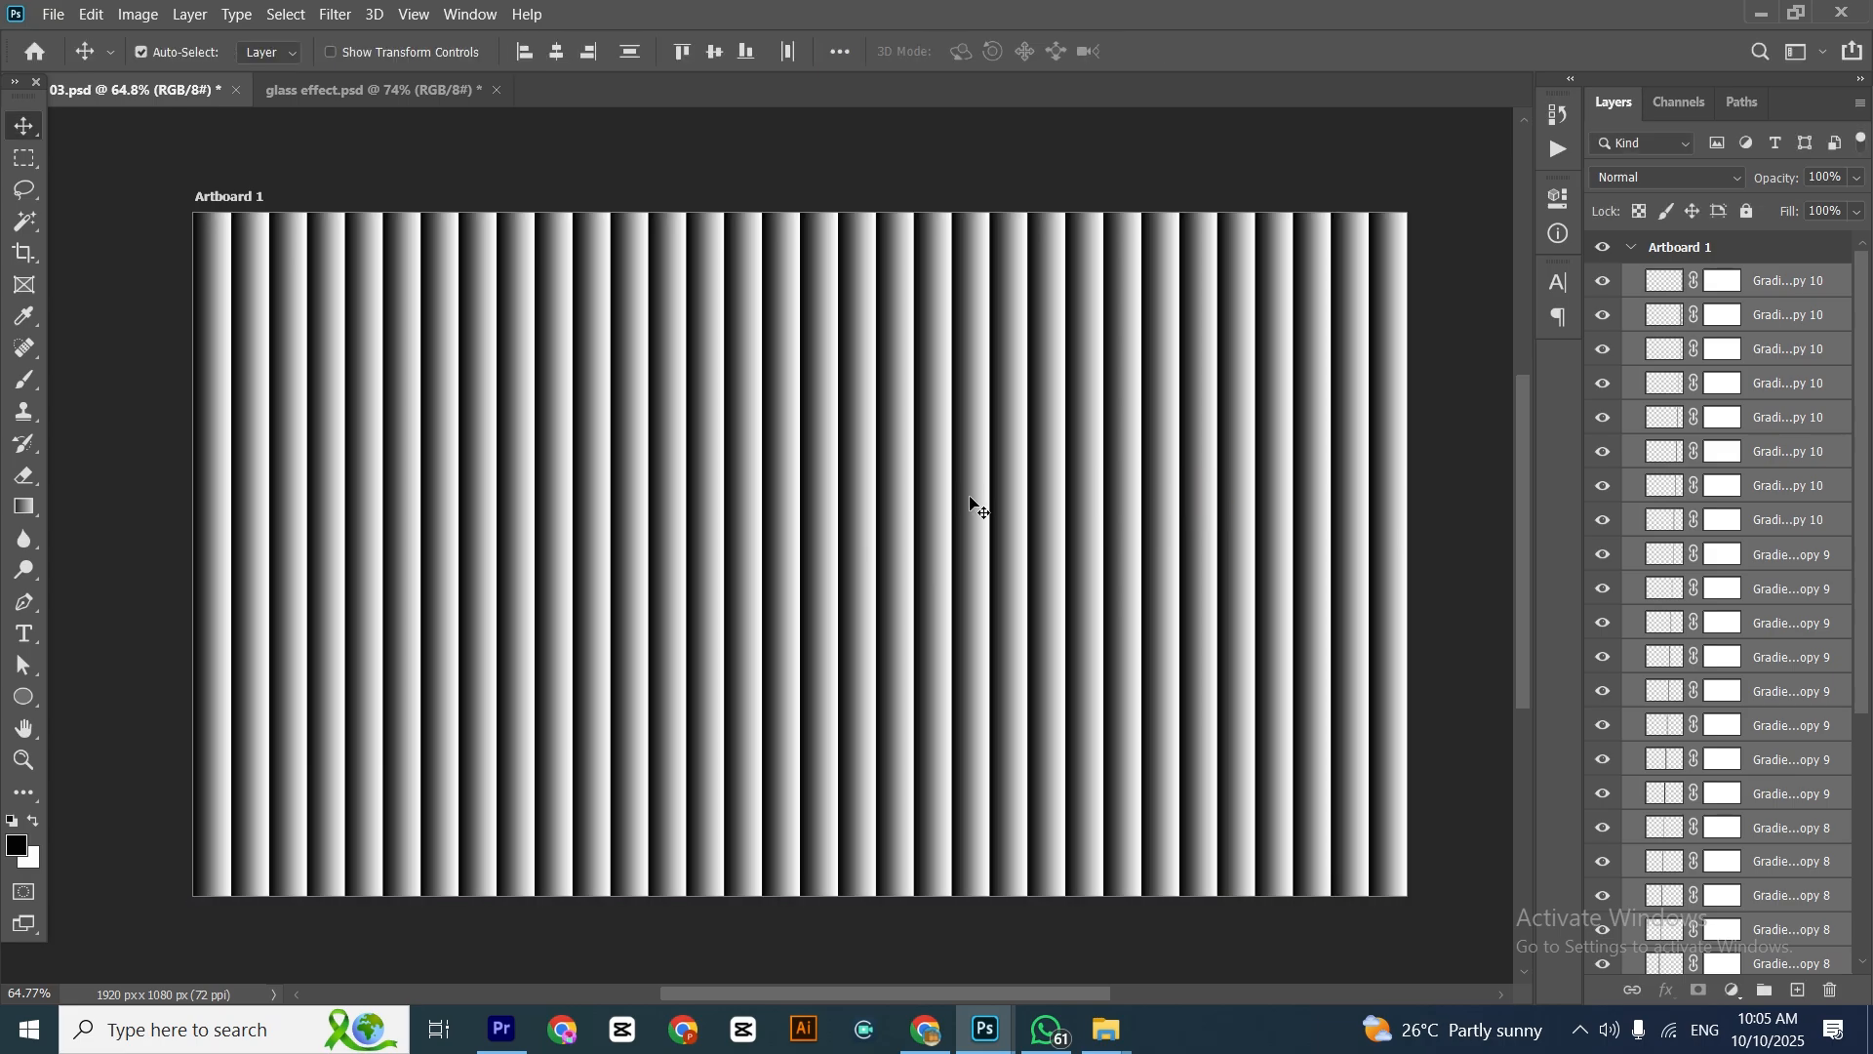
Save a Photoshop-format copy of the vertical stripe pattern on the computer as Glass 1
drag(941, 490, 920, 485)
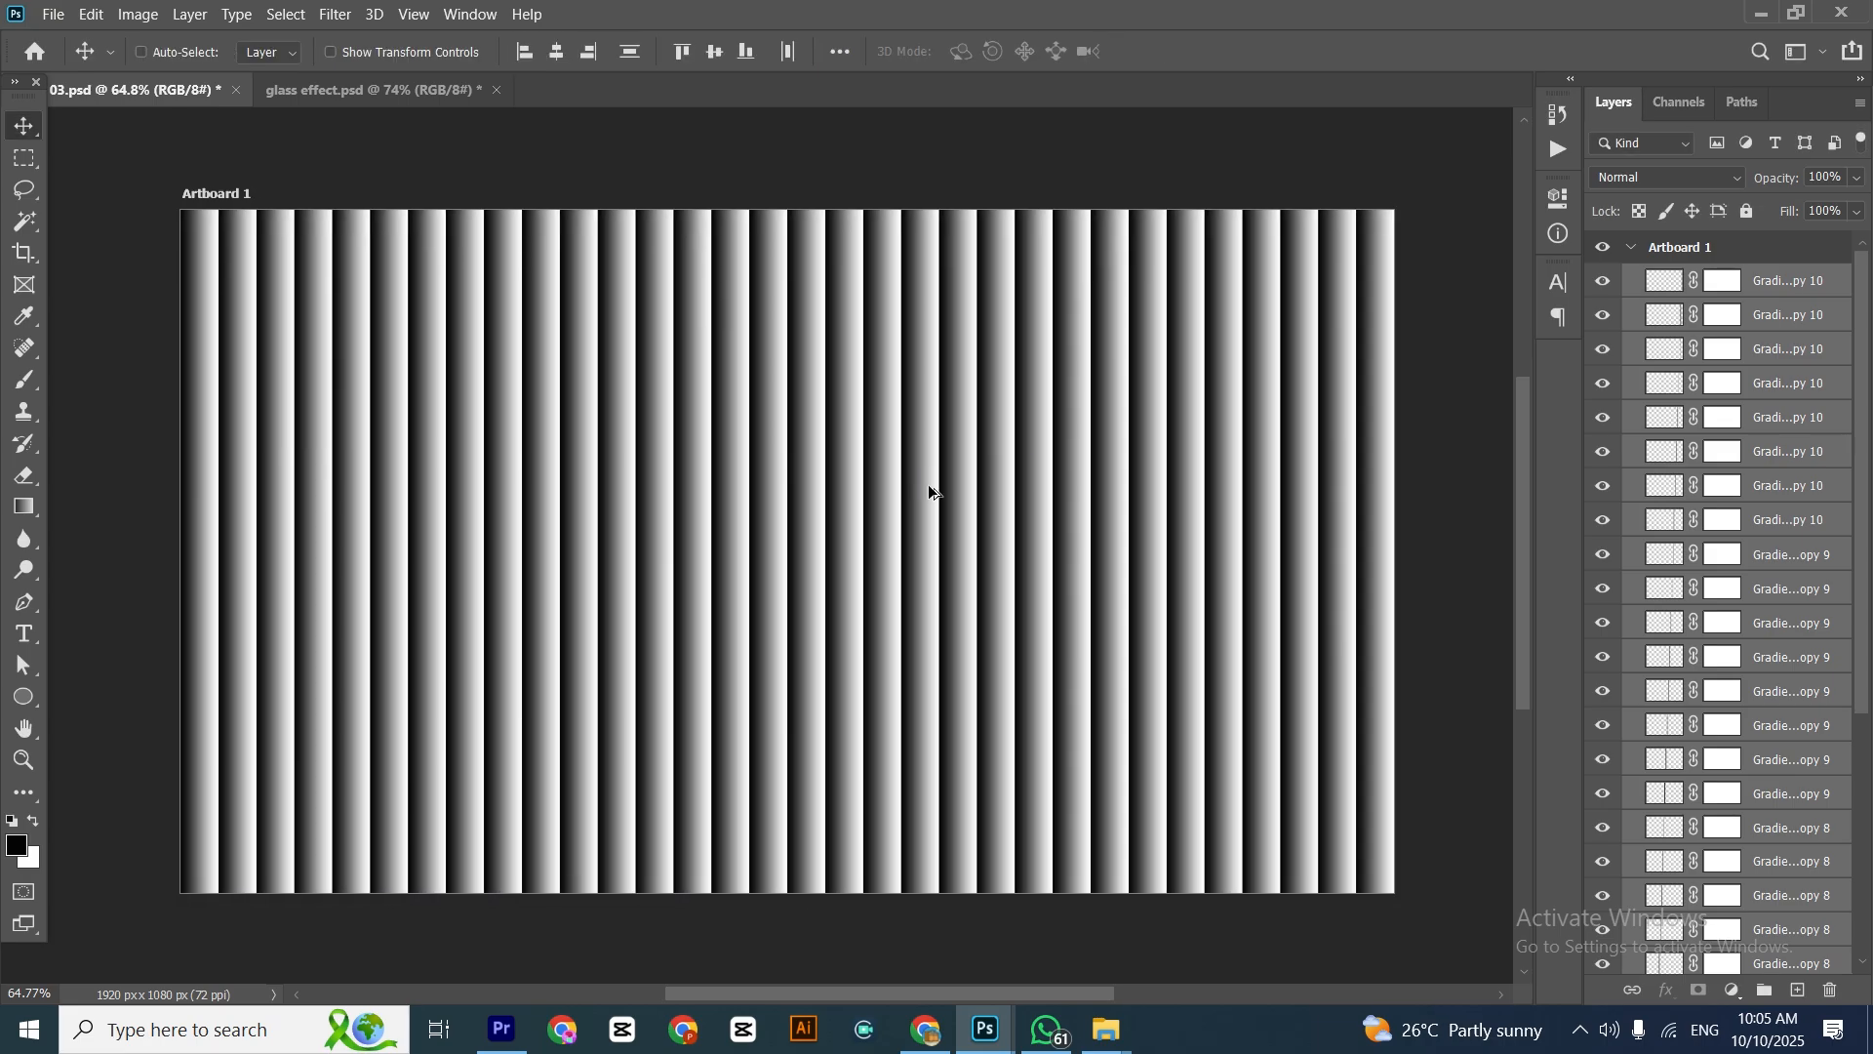
key(ctrl+shift+s)
click(963, 695)
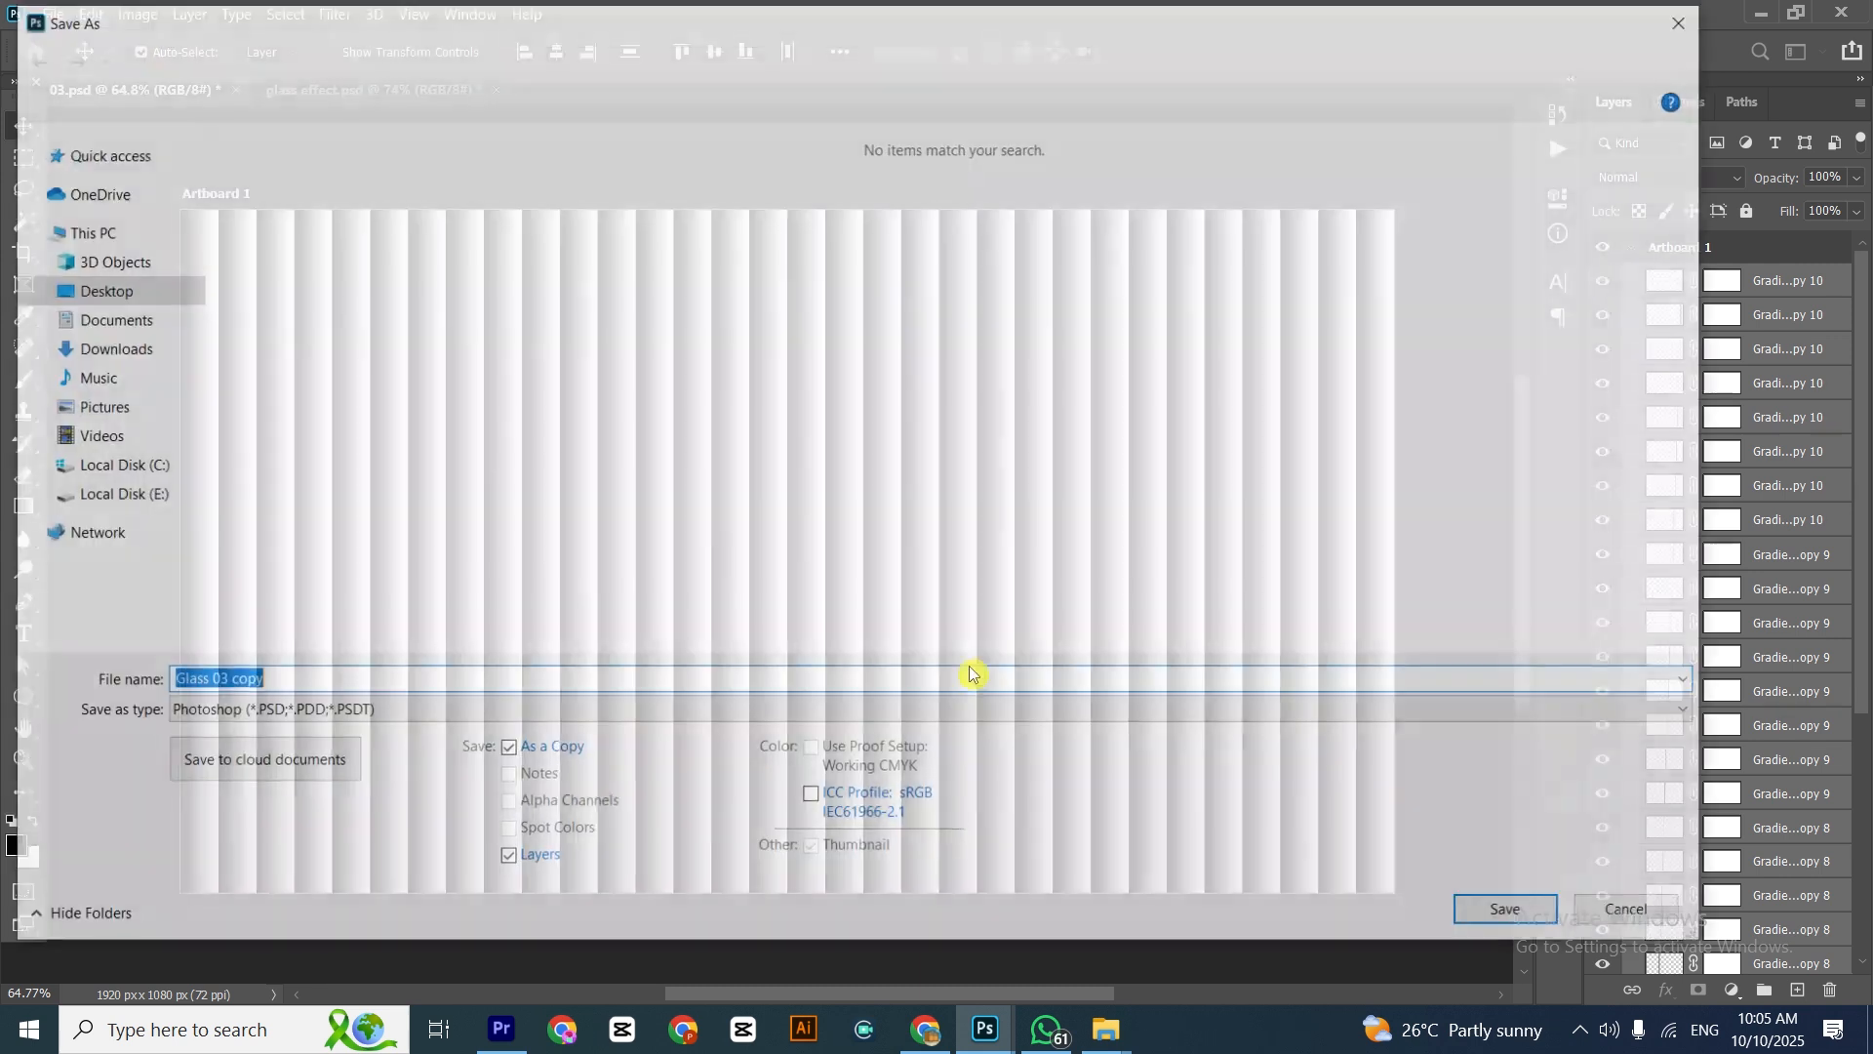
text(Glass 1)
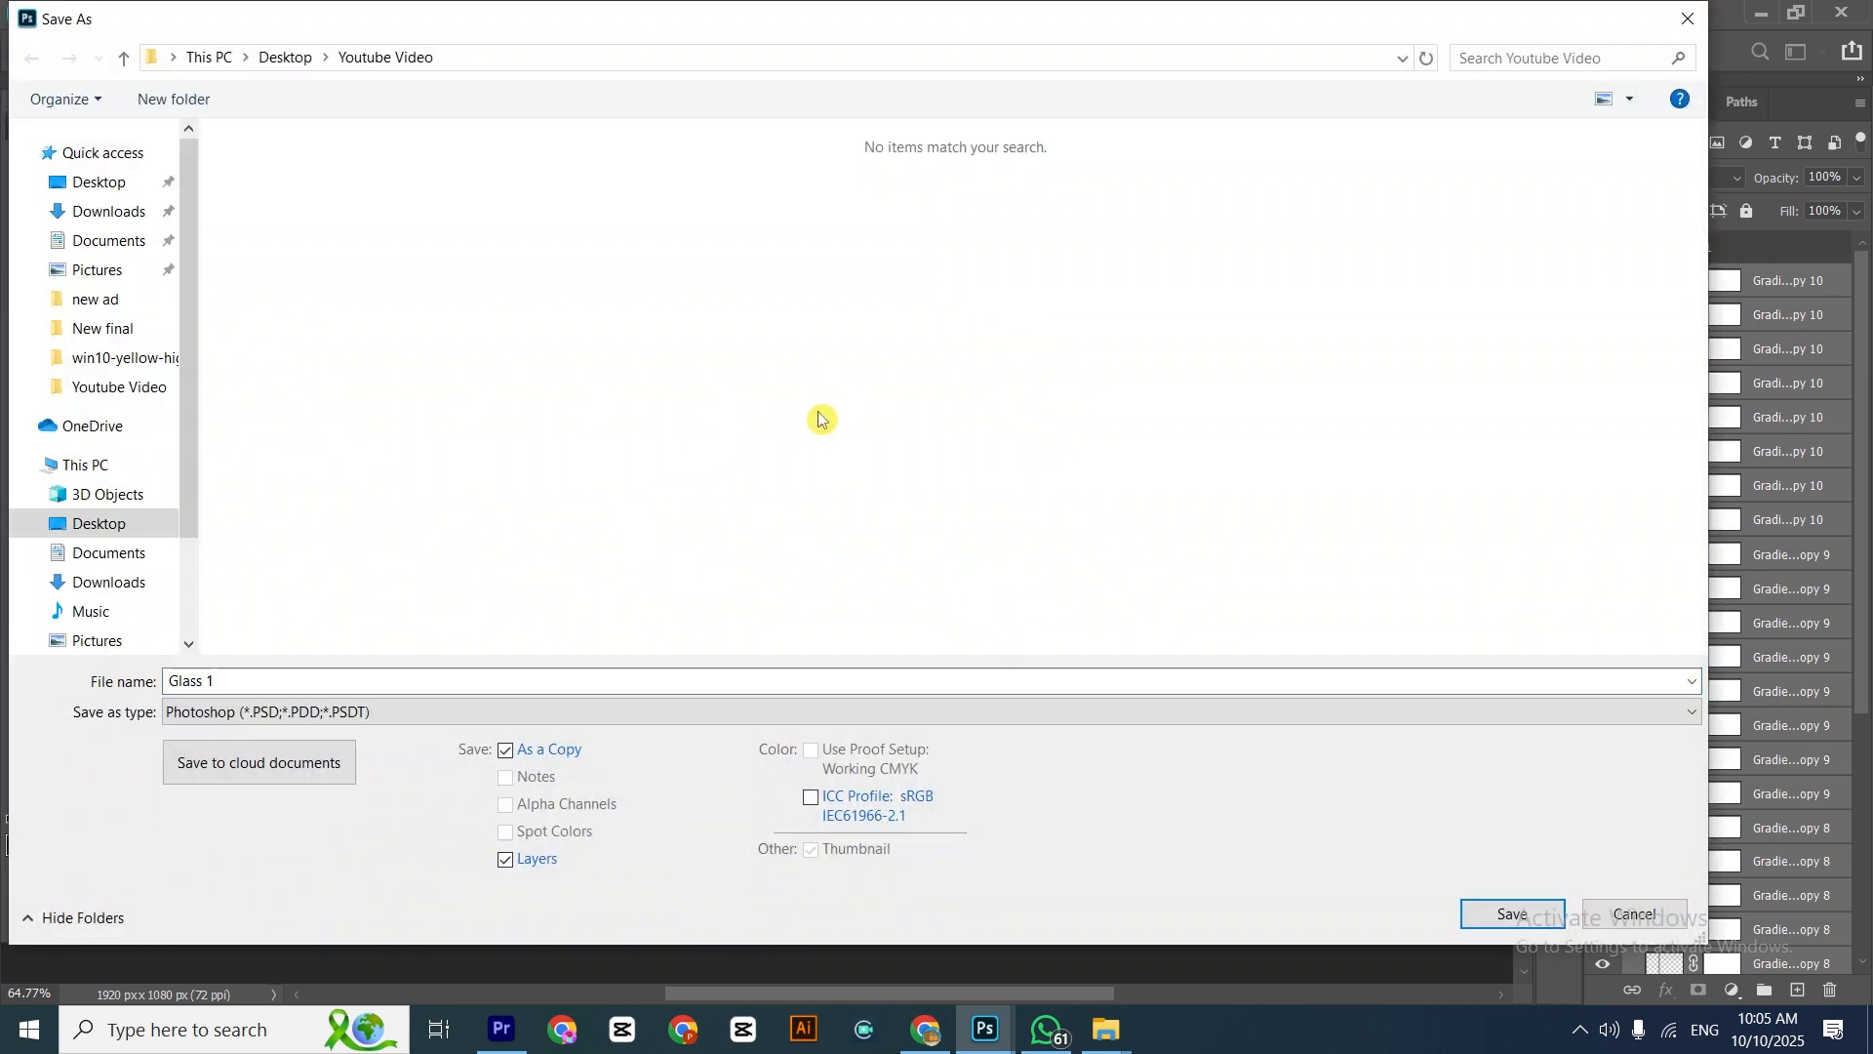
click(1496, 922)
click(1187, 280)
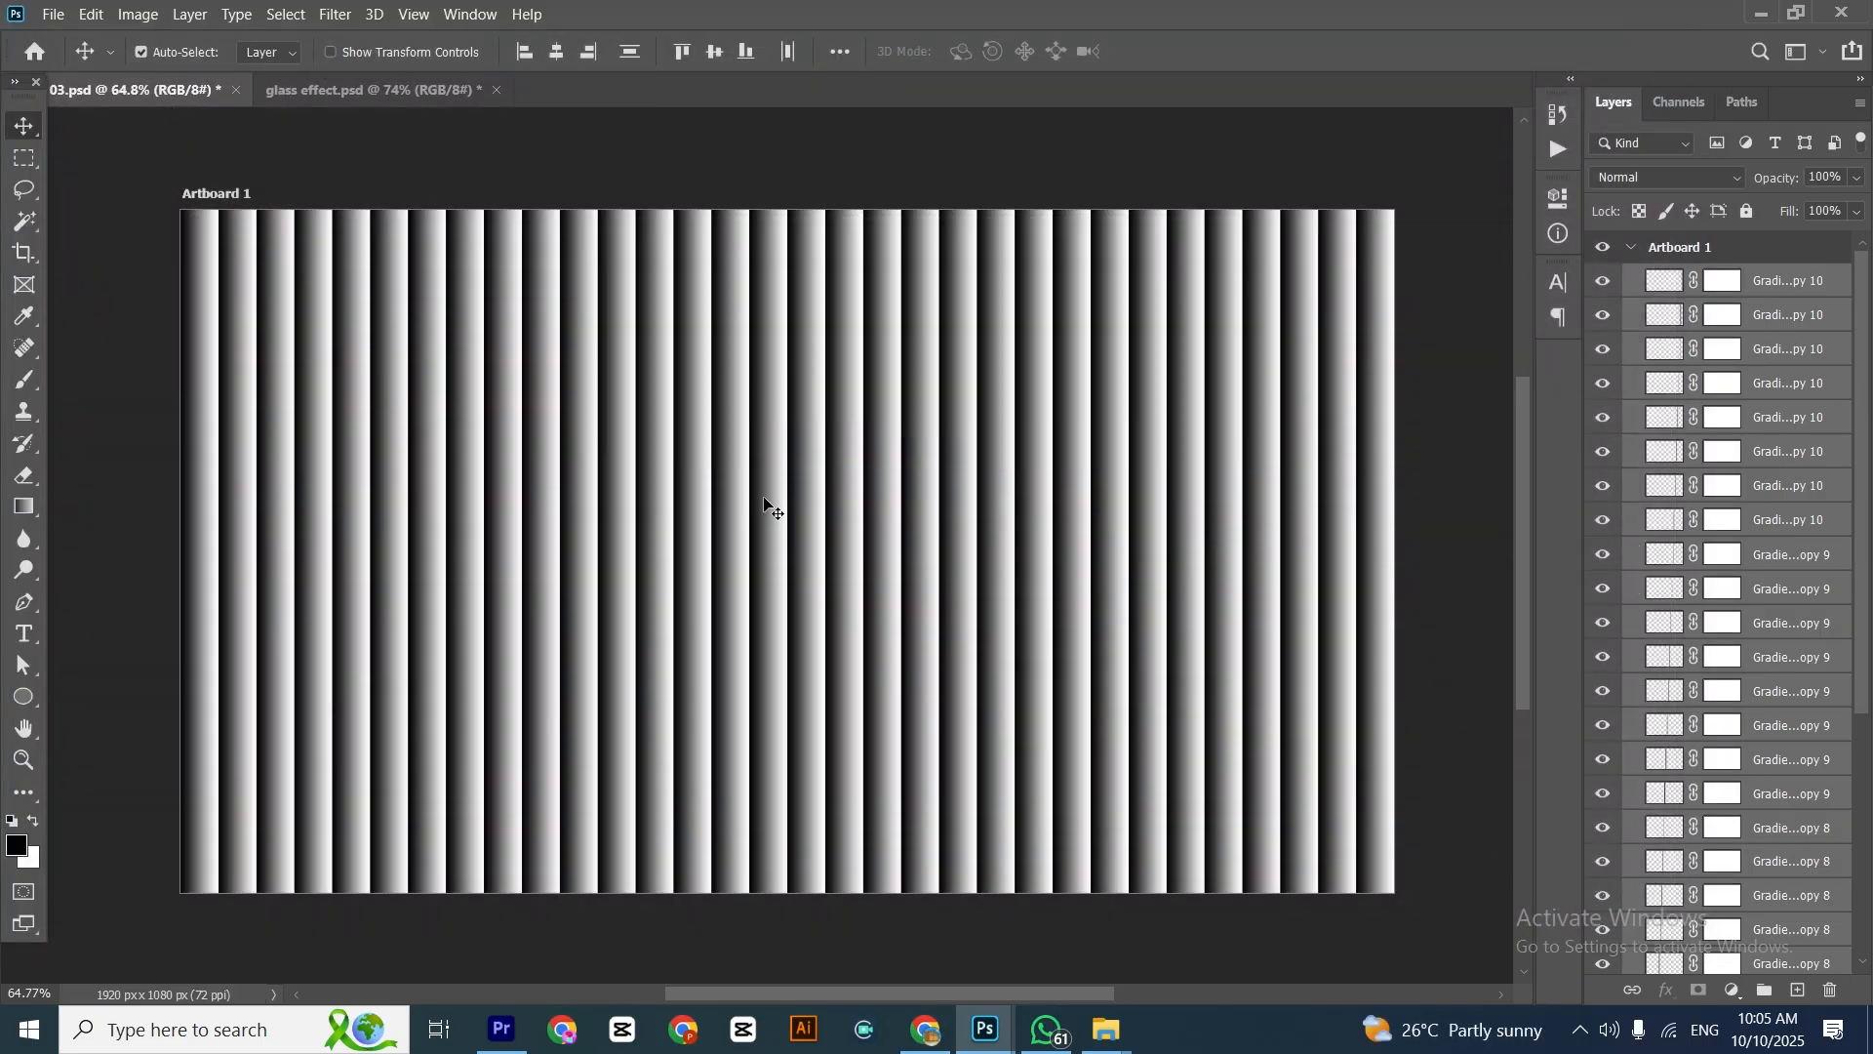
Group all the gradient strip layers
scroll(790, 606, down, 2)
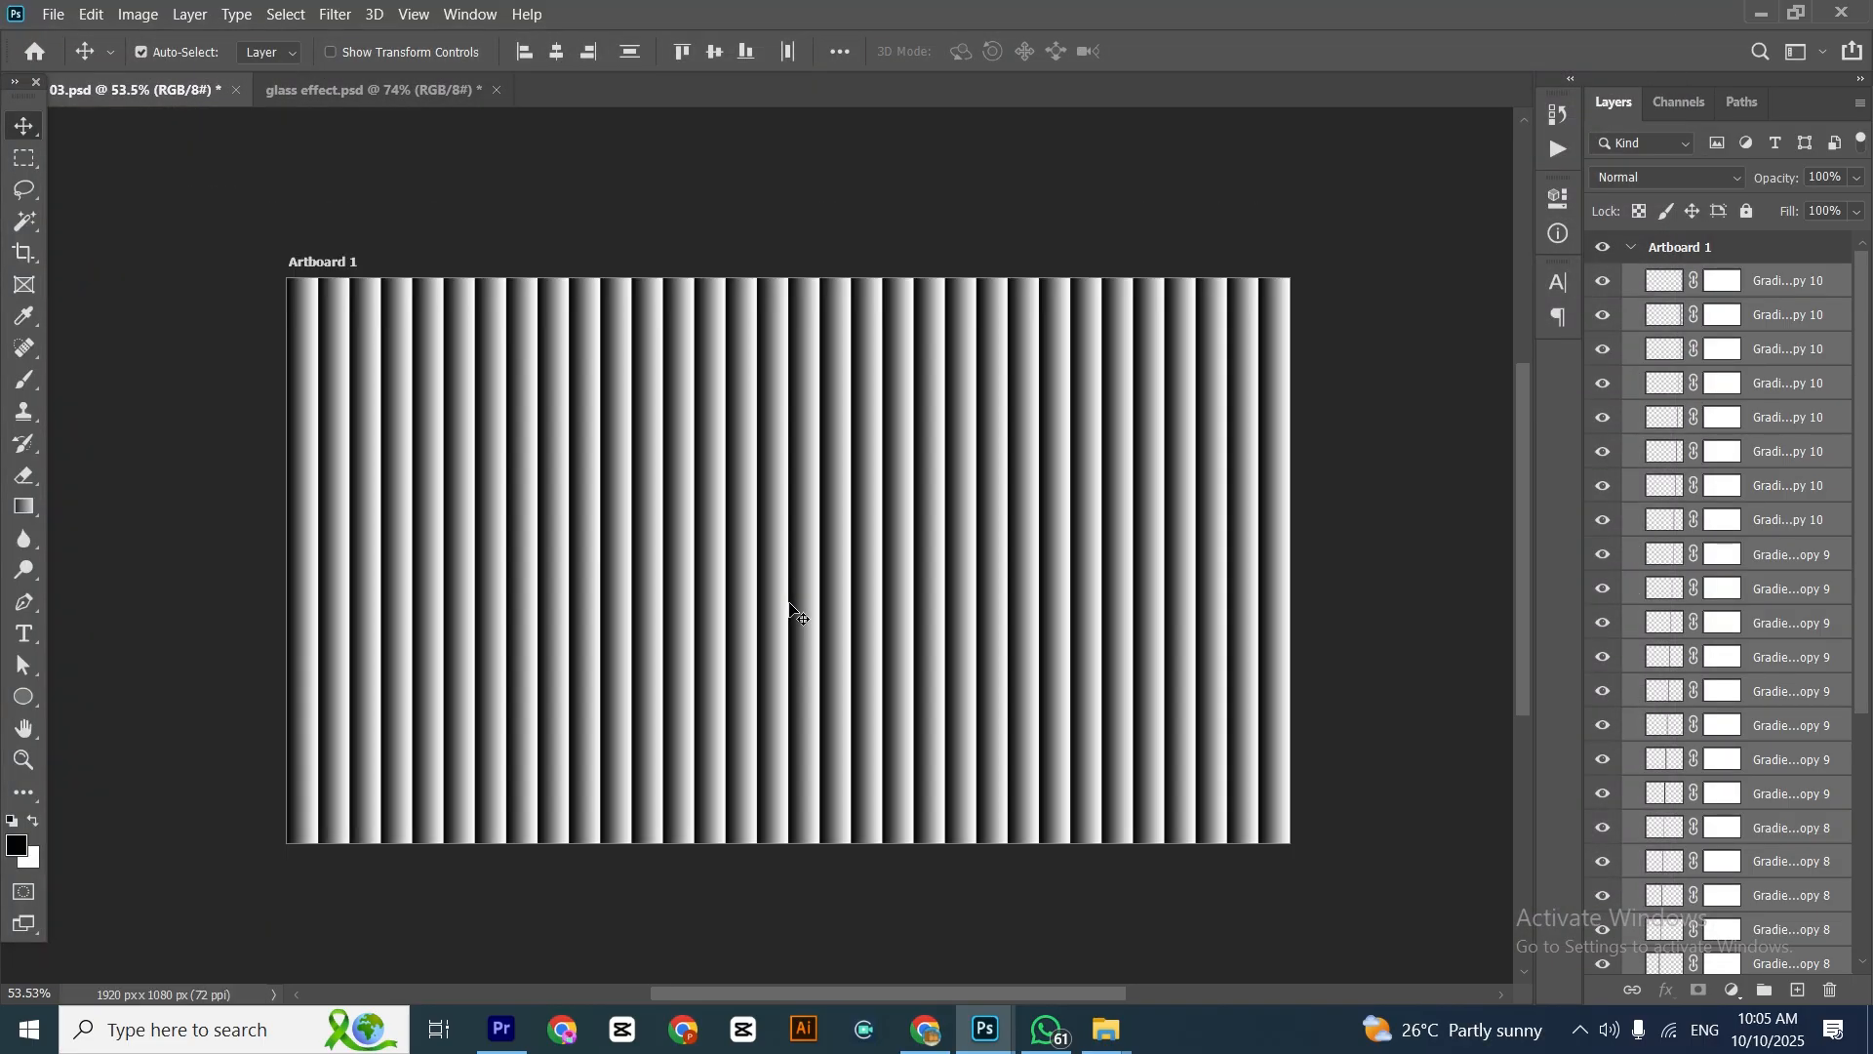
key(ctrl+g)
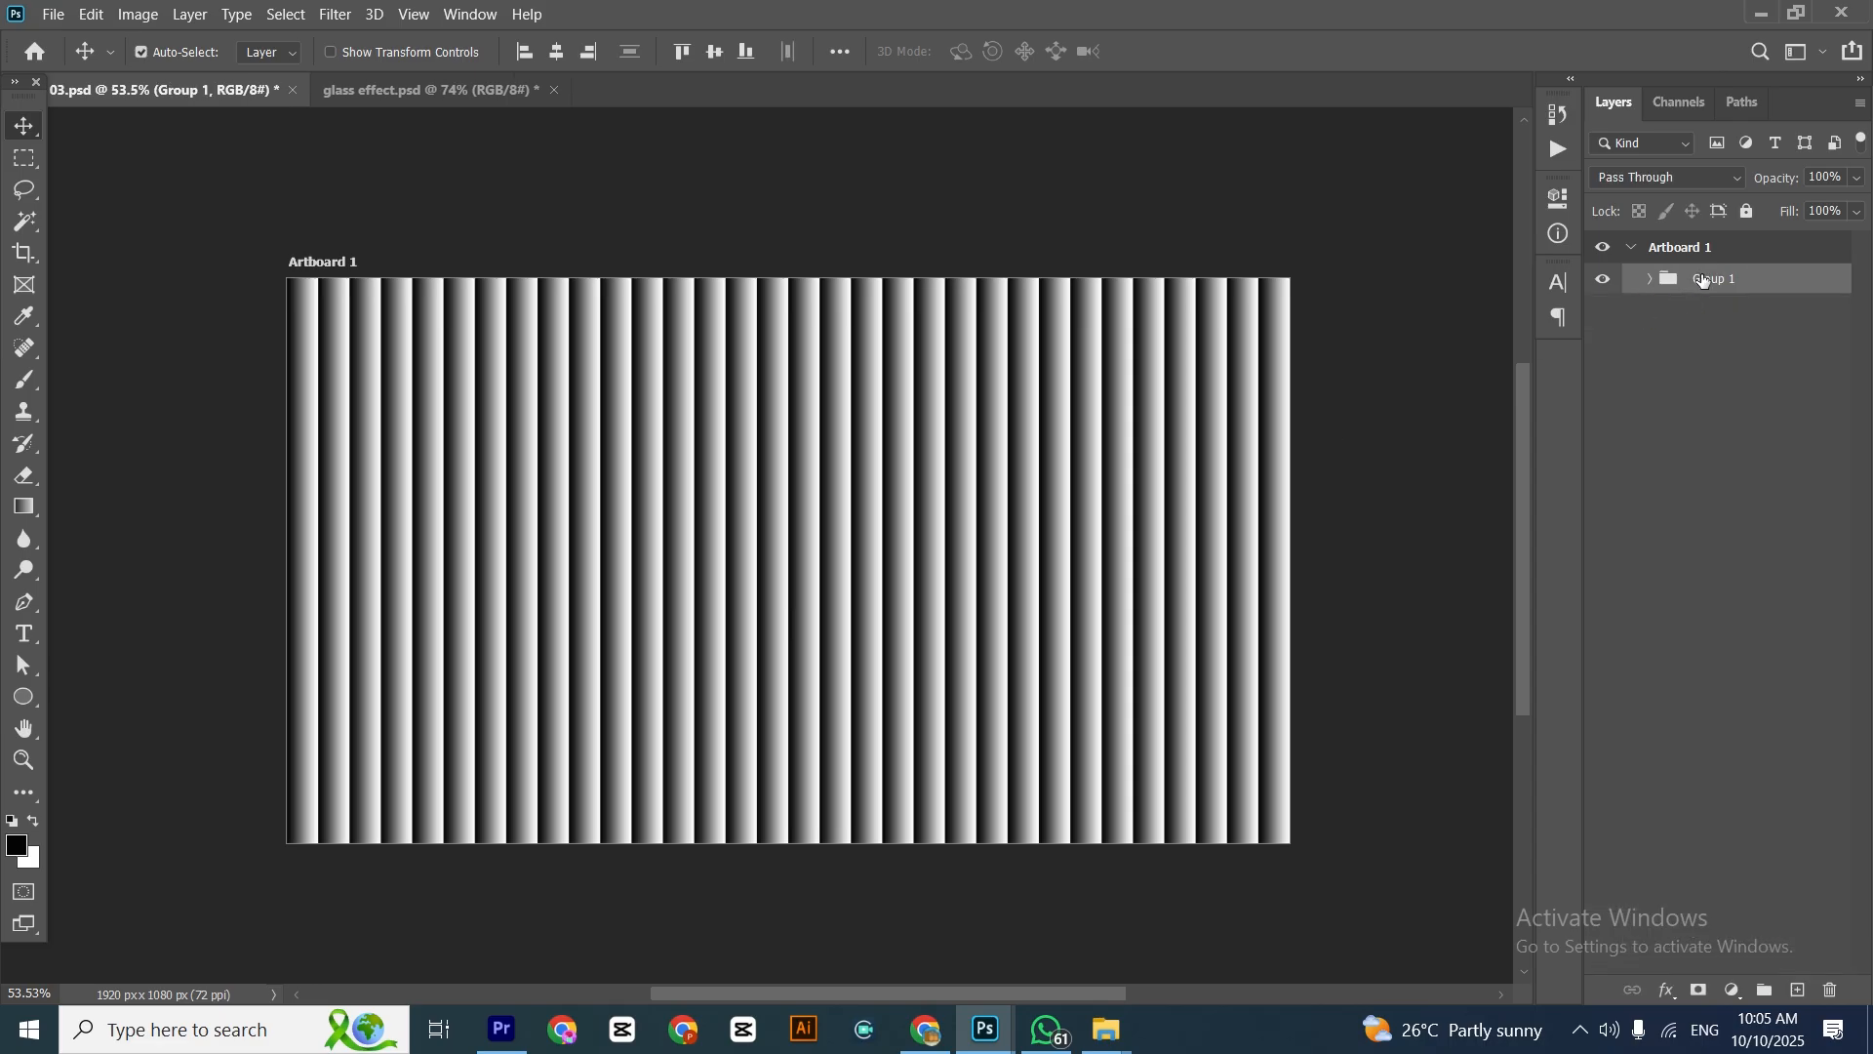
drag(559, 263, 1052, 475)
key(ctrl+t)
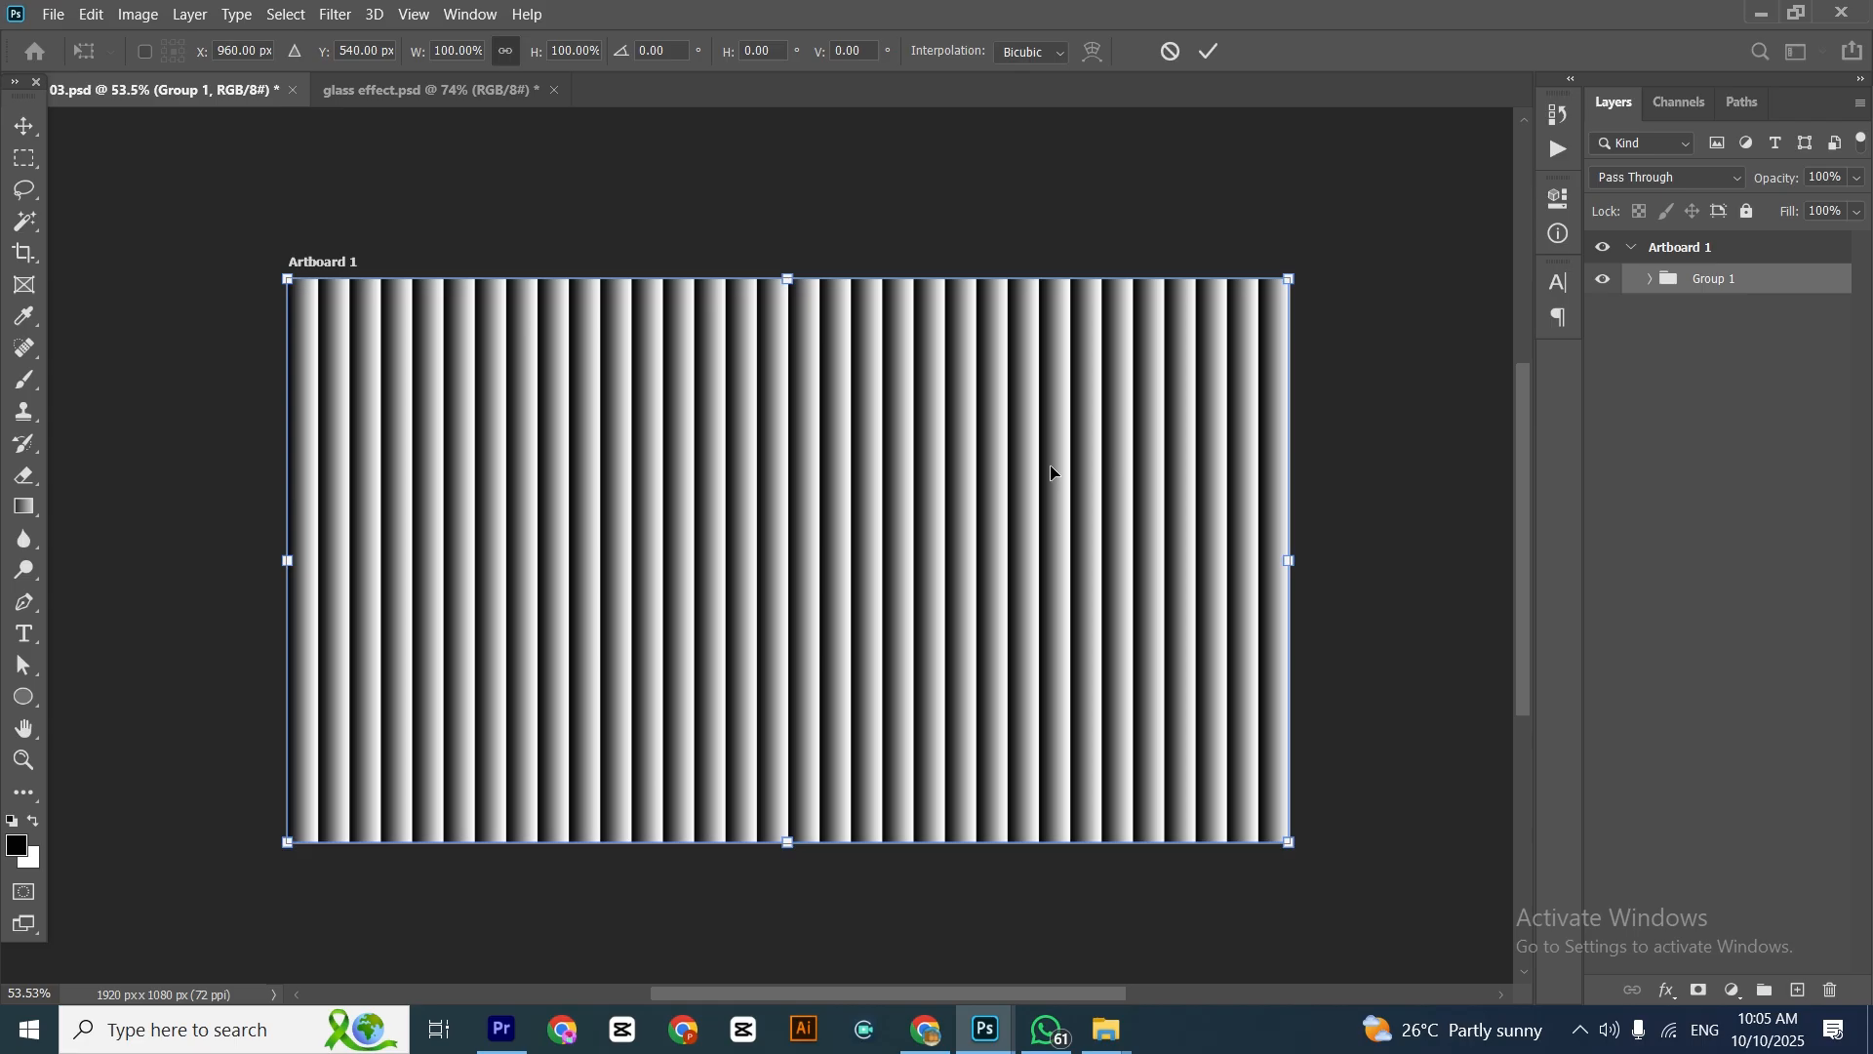
key(Return)
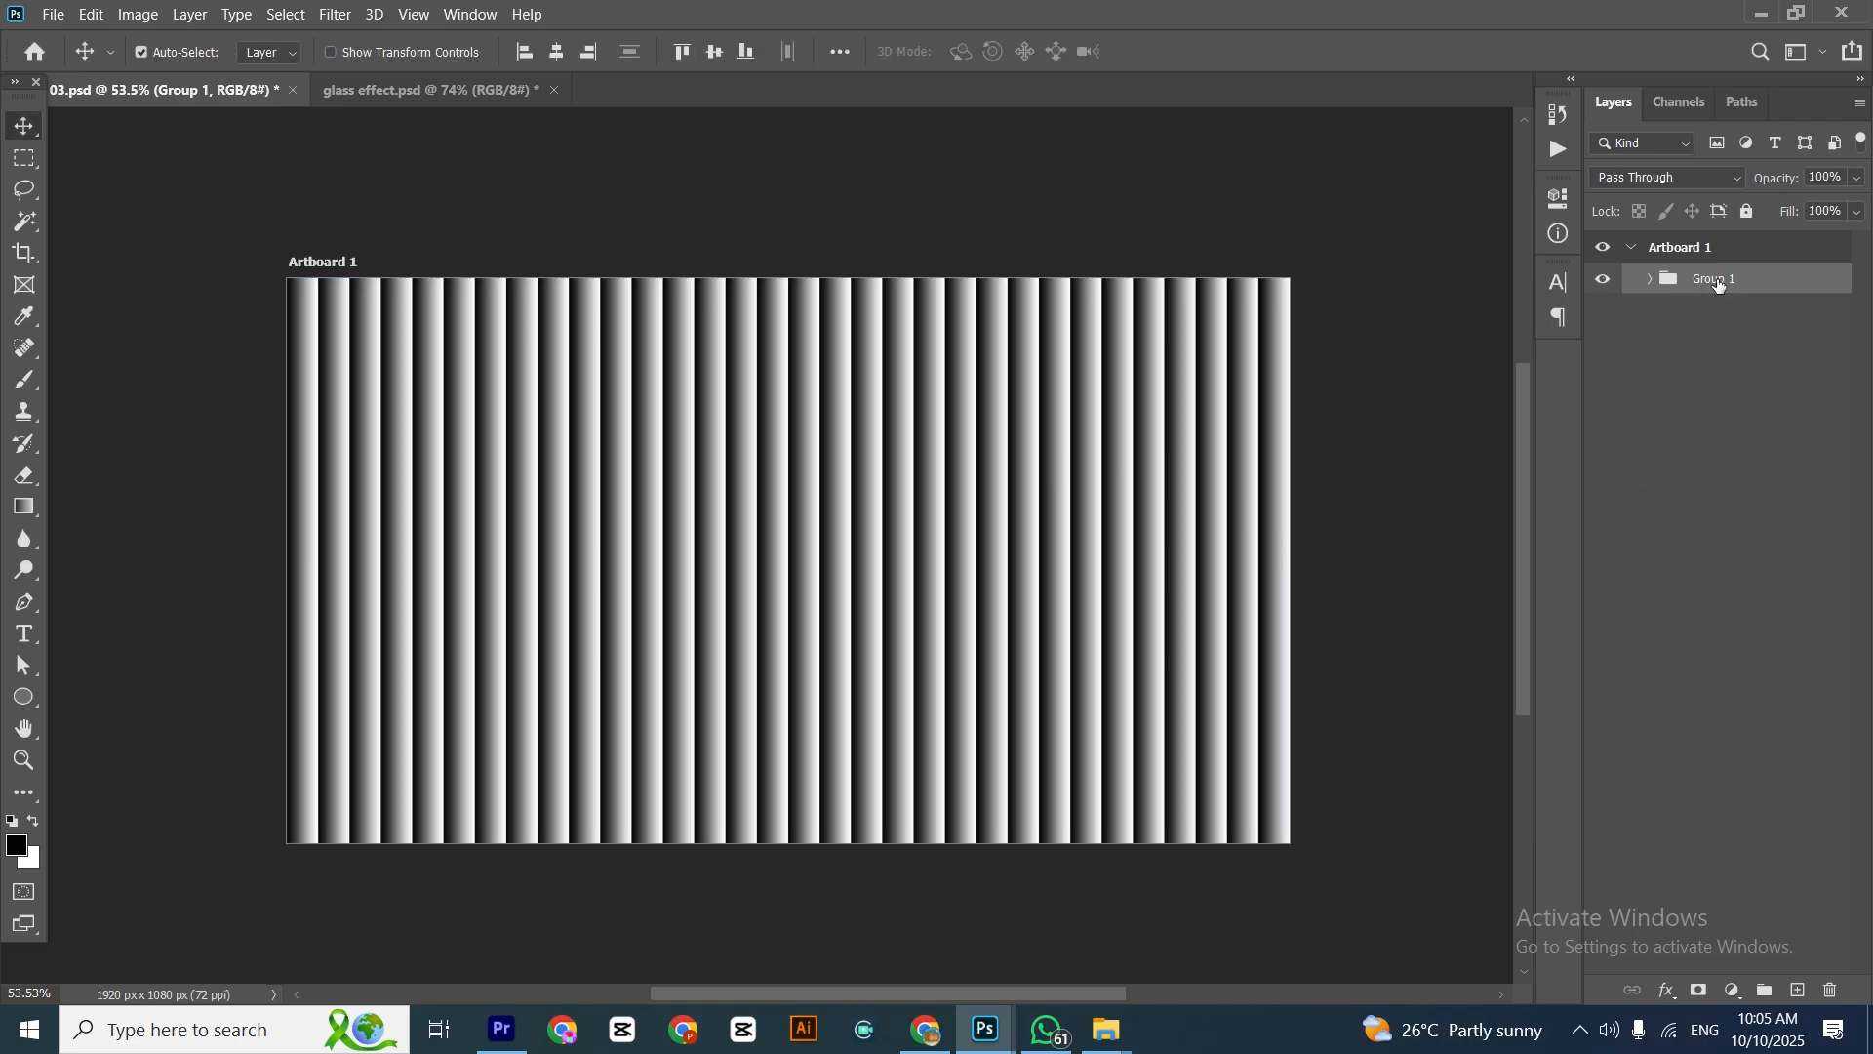
Duplicate the stripe group, and rotate the copy 90° and stretch it across the artboard's full width to form a grid
drag(1720, 283, 1800, 993)
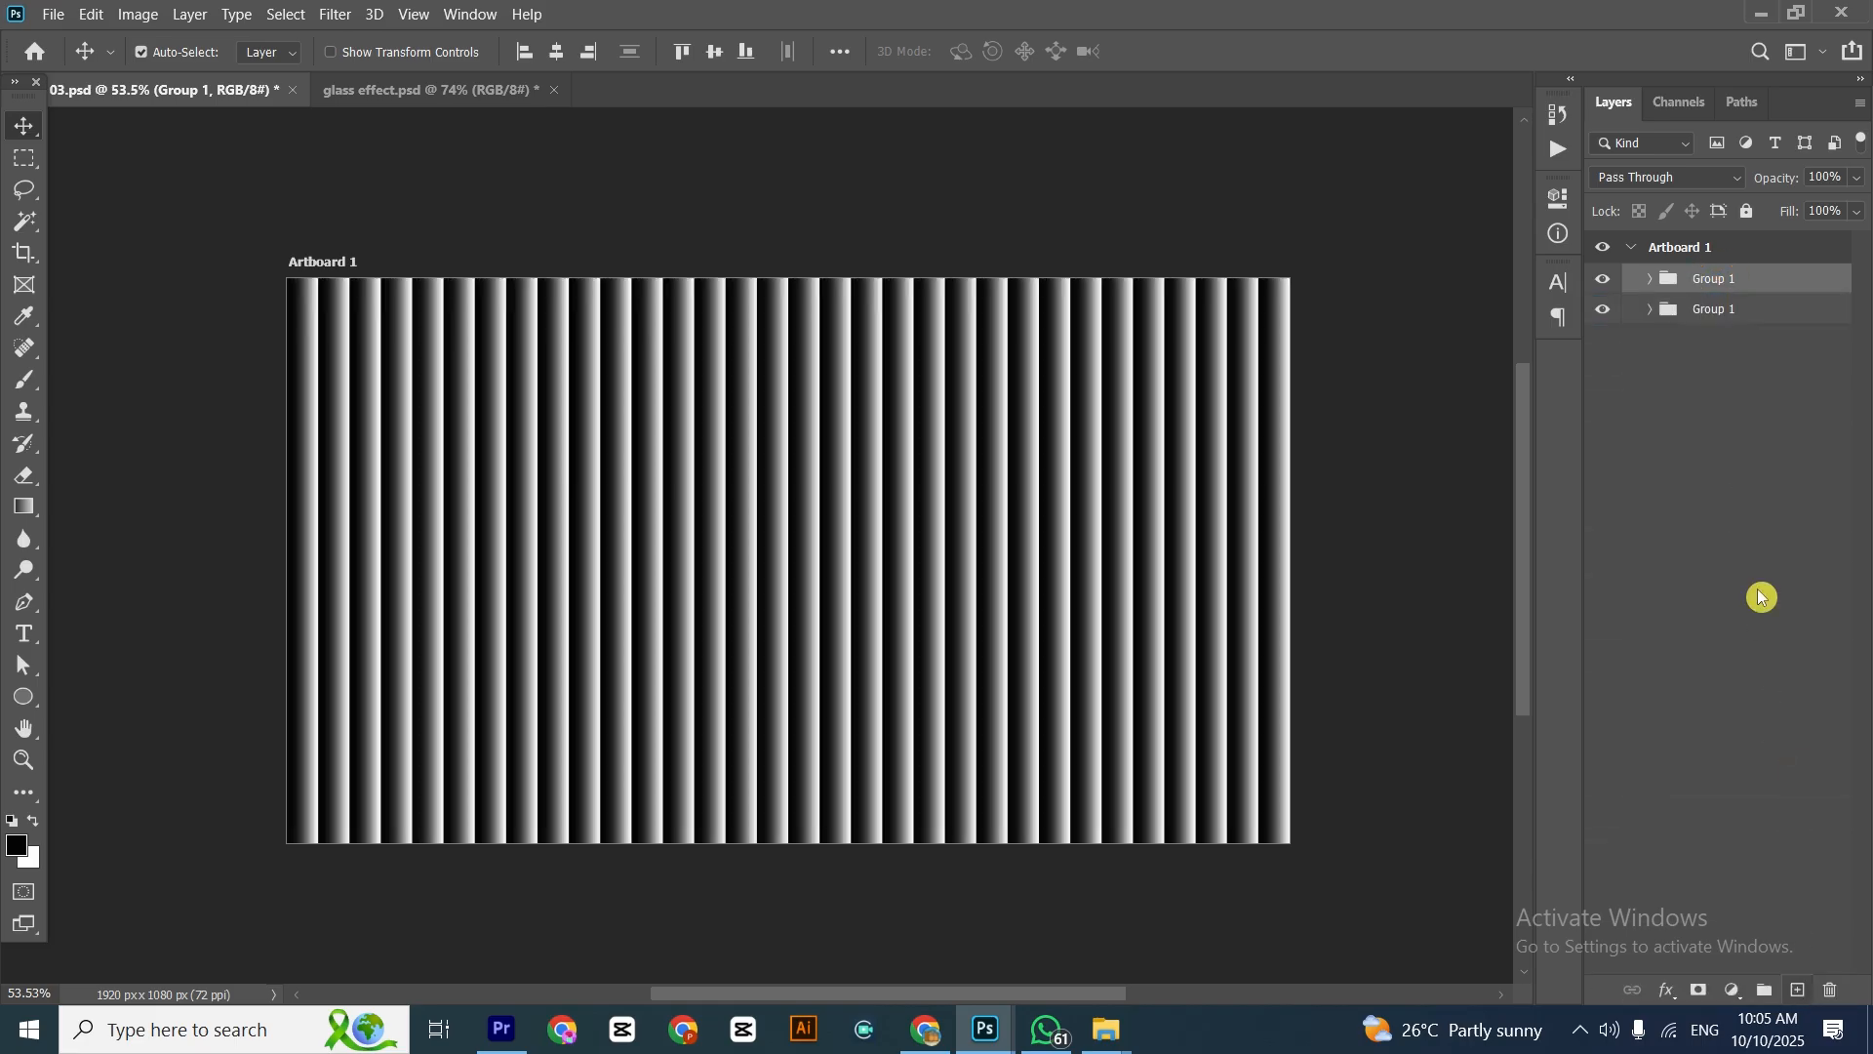
key(ctrl+t)
drag(1321, 305, 850, 717)
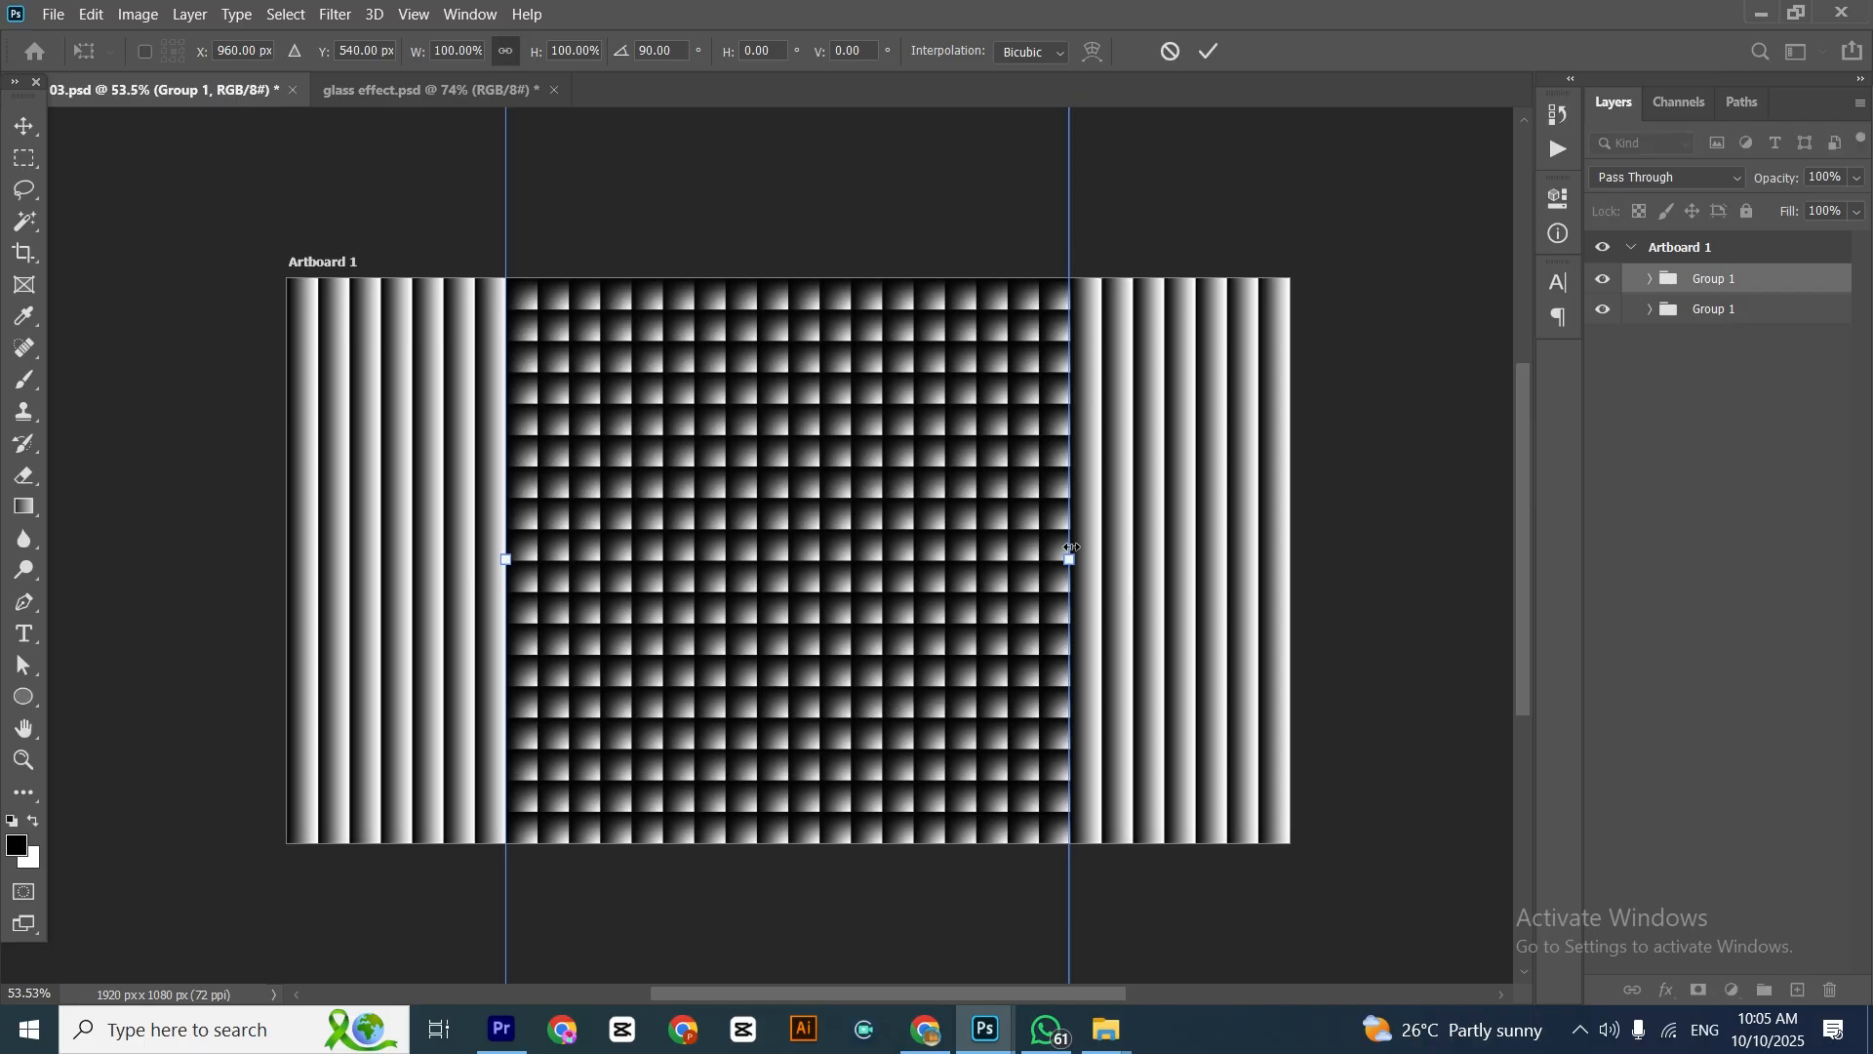
drag(1071, 562, 1291, 596)
key(Return)
scroll(749, 517, up, 6)
scroll(751, 525, down, 6)
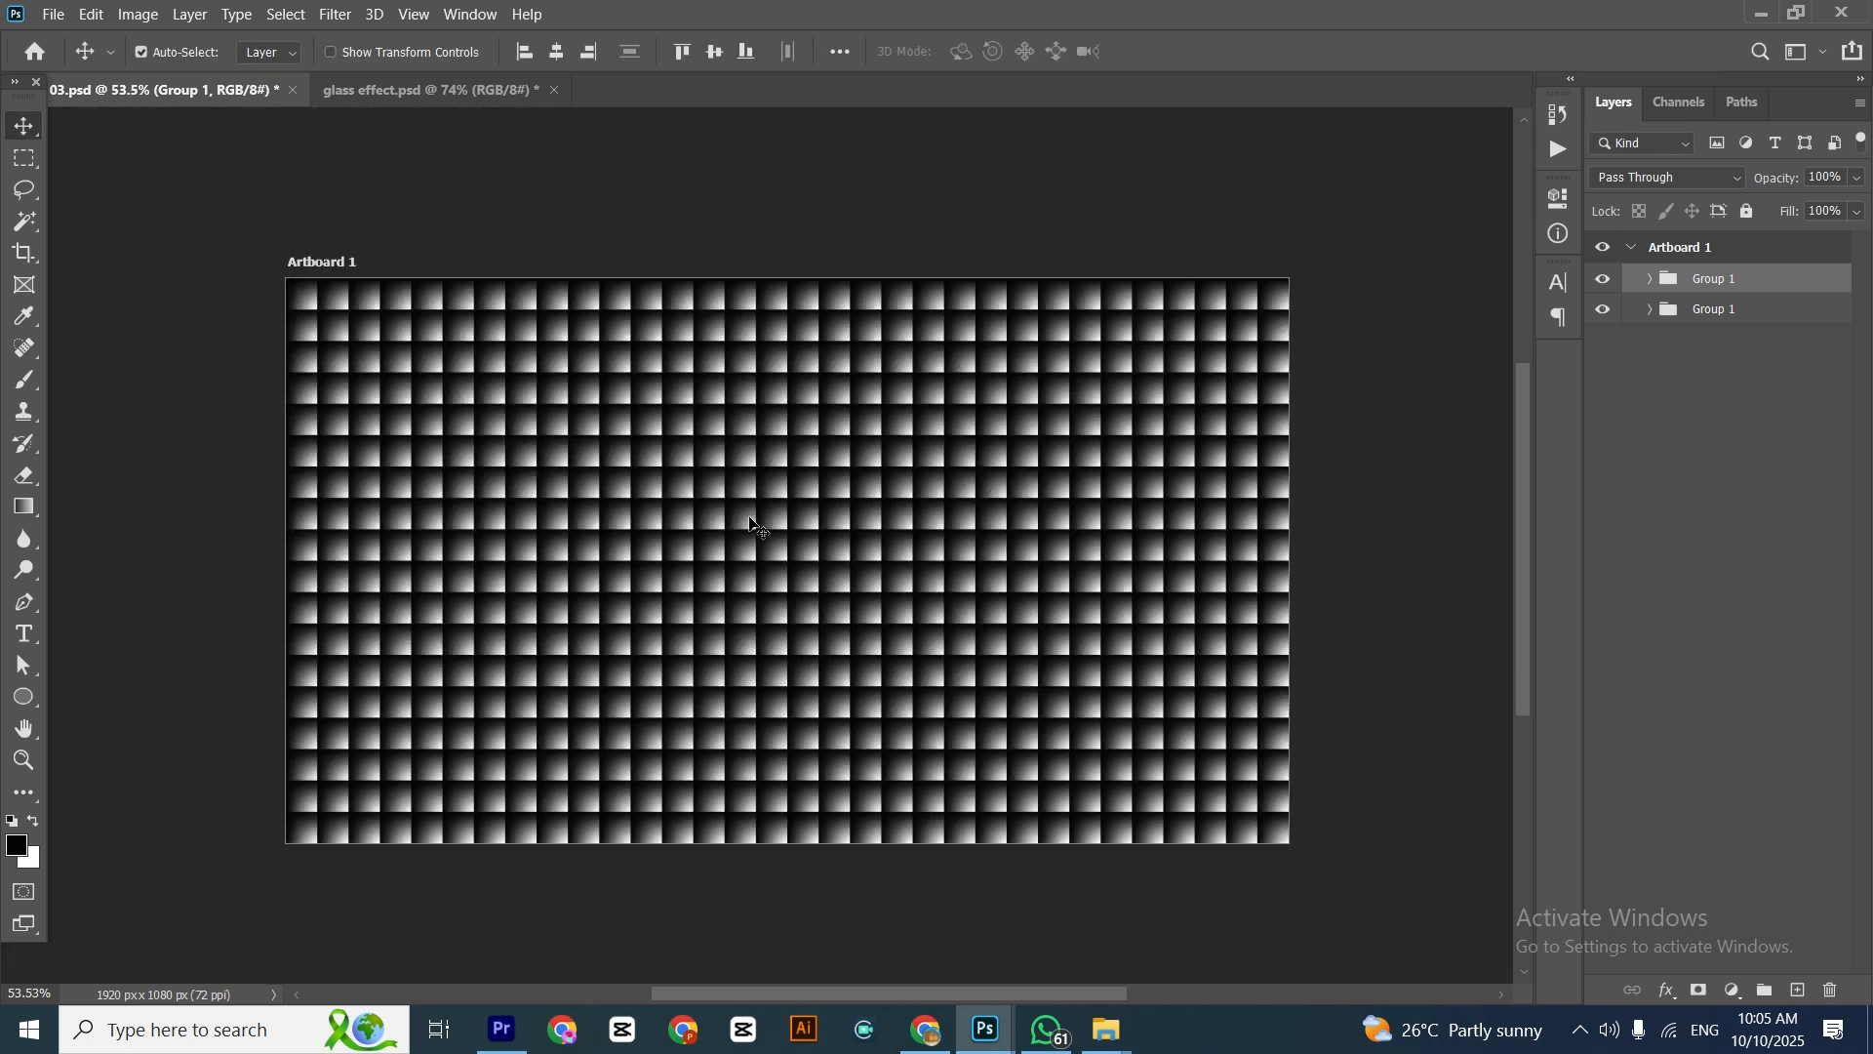
Save a Photoshop-format copy of the grid pattern on the computer as Glass 2
key(ctrl+shift+s)
click(997, 687)
text(G)
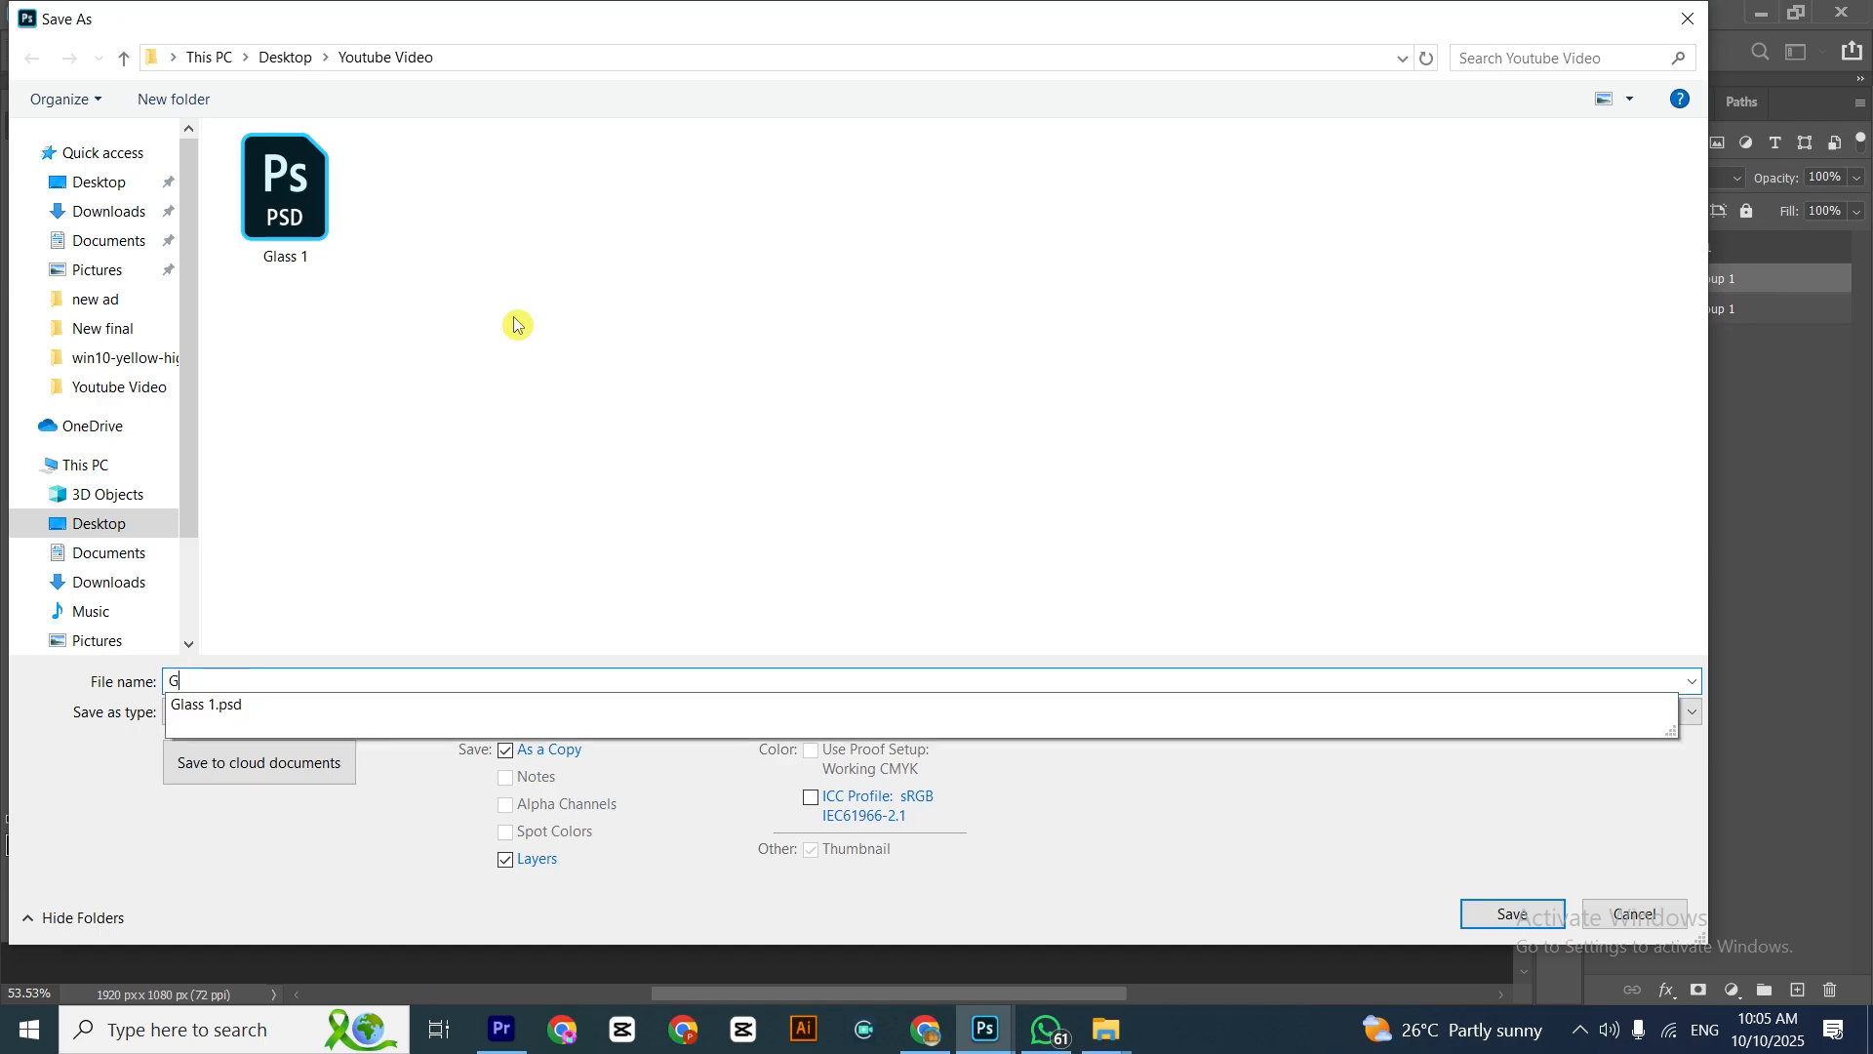
text(lass 2)
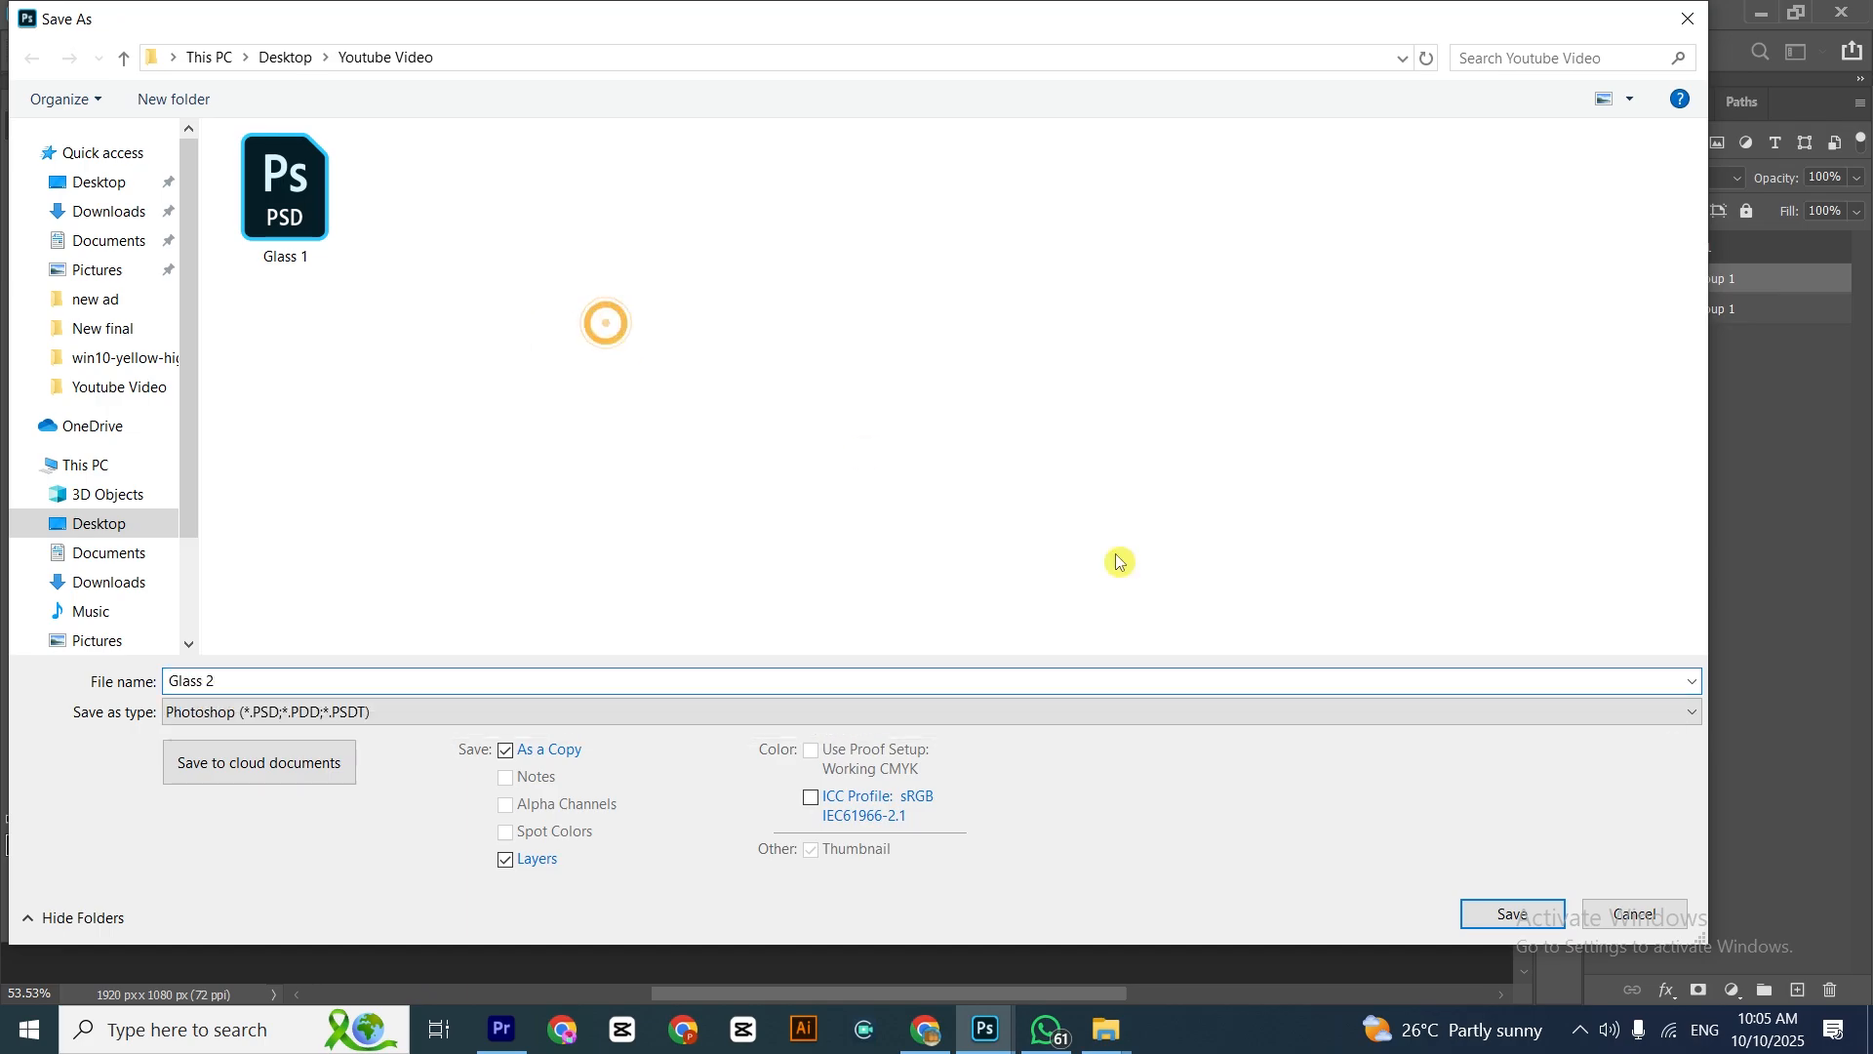
click(1518, 922)
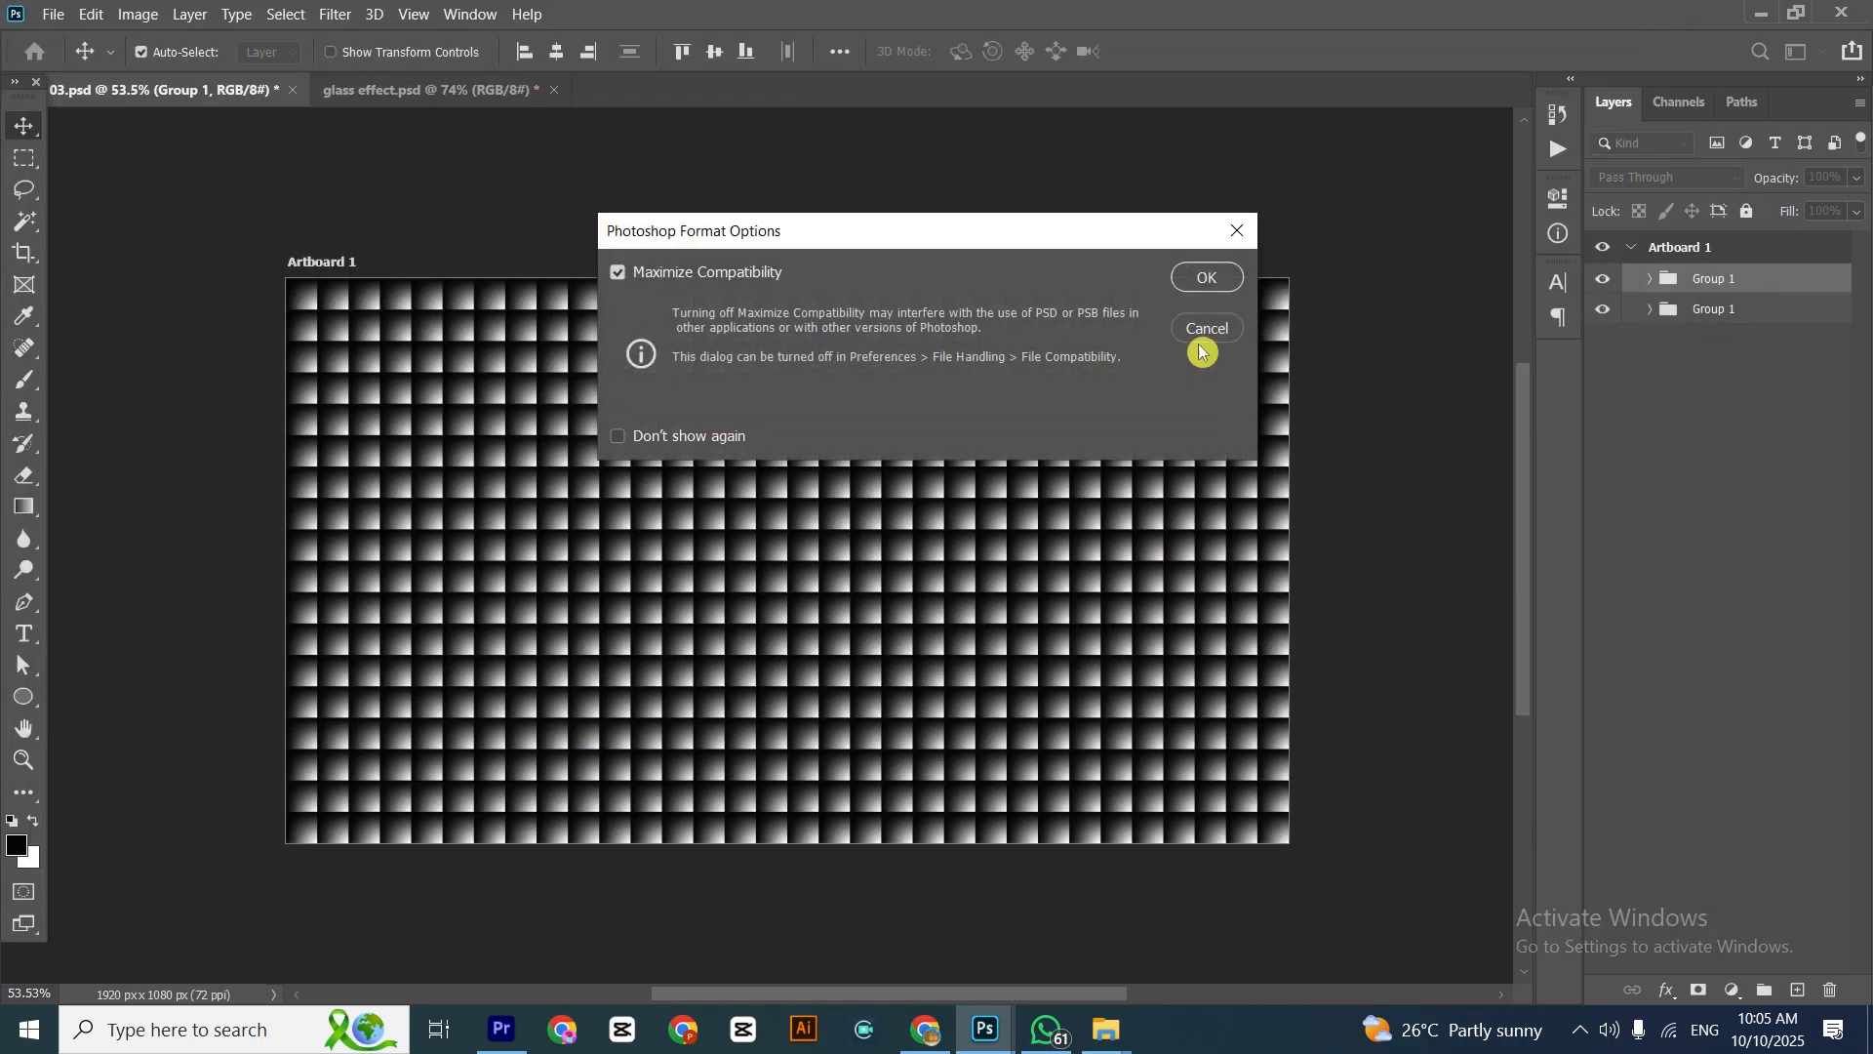
click(1204, 275)
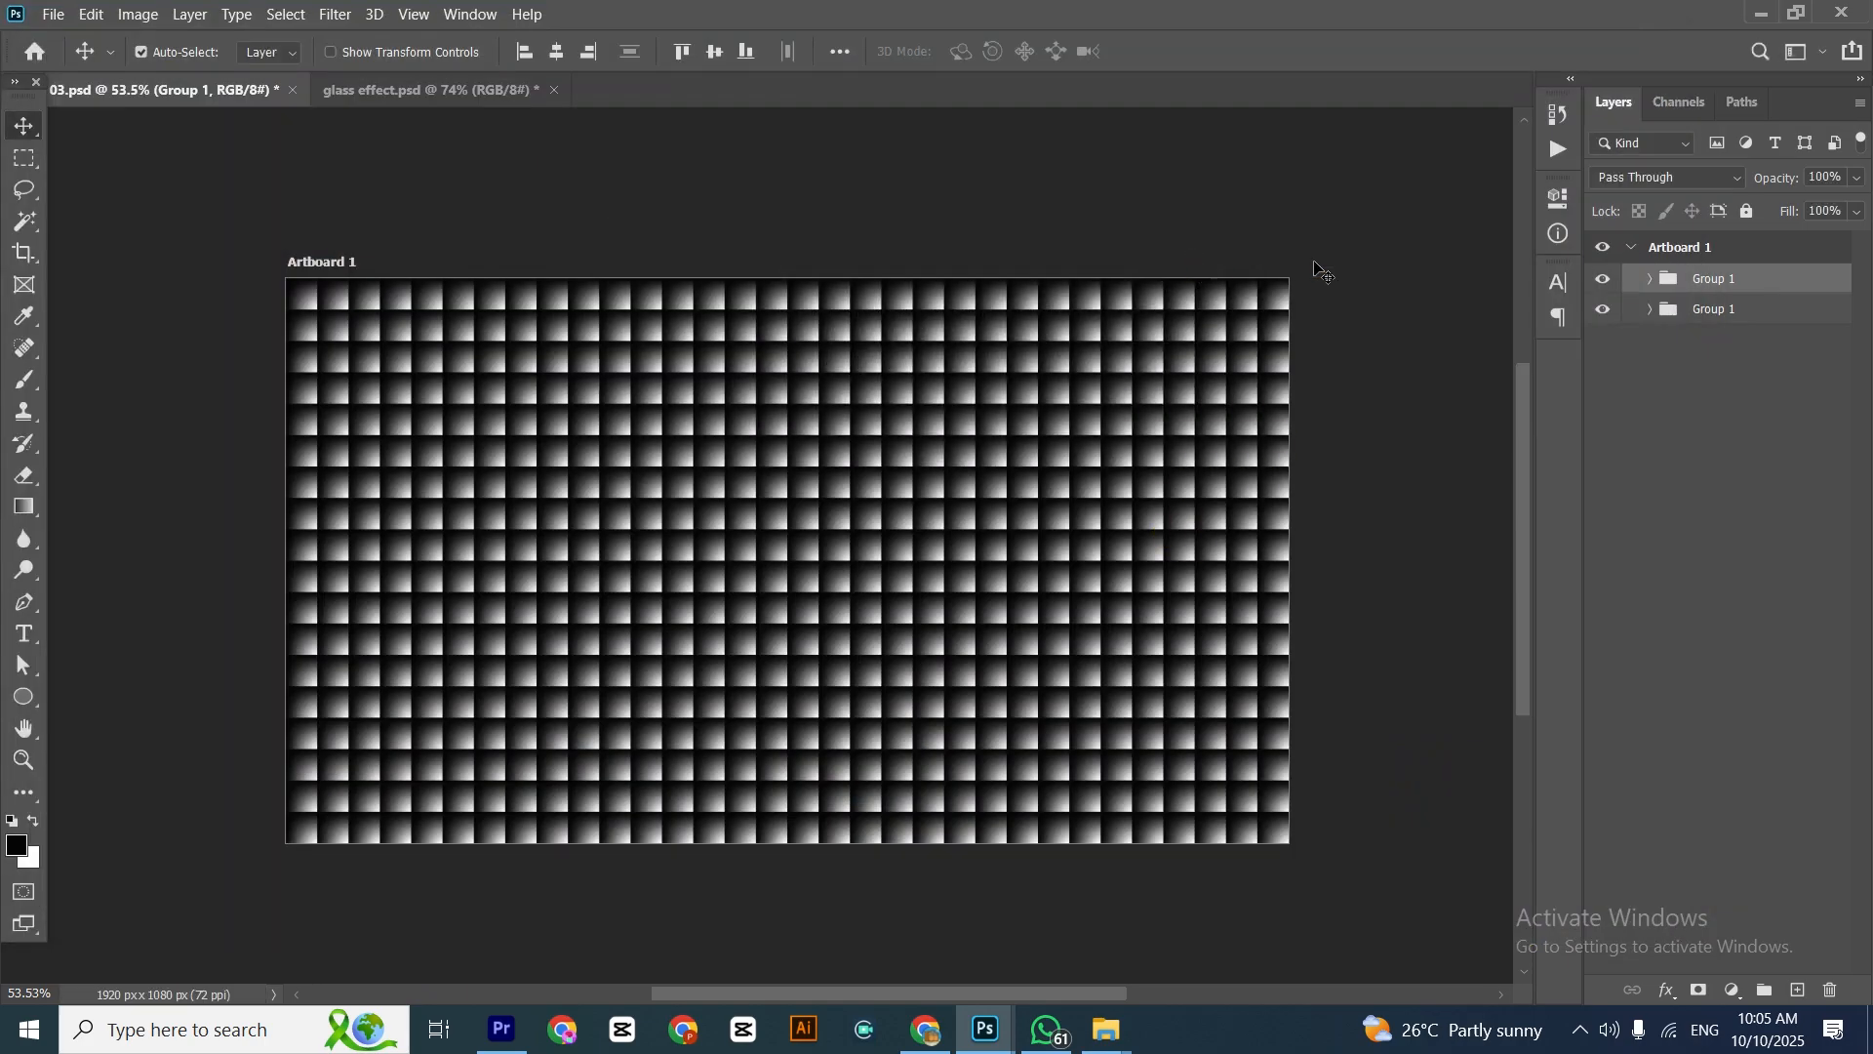
Delete the upper stripe group and turn the remaining group 90° into horizontal stripes filling the artboard's width
key(Delete)
click(1736, 282)
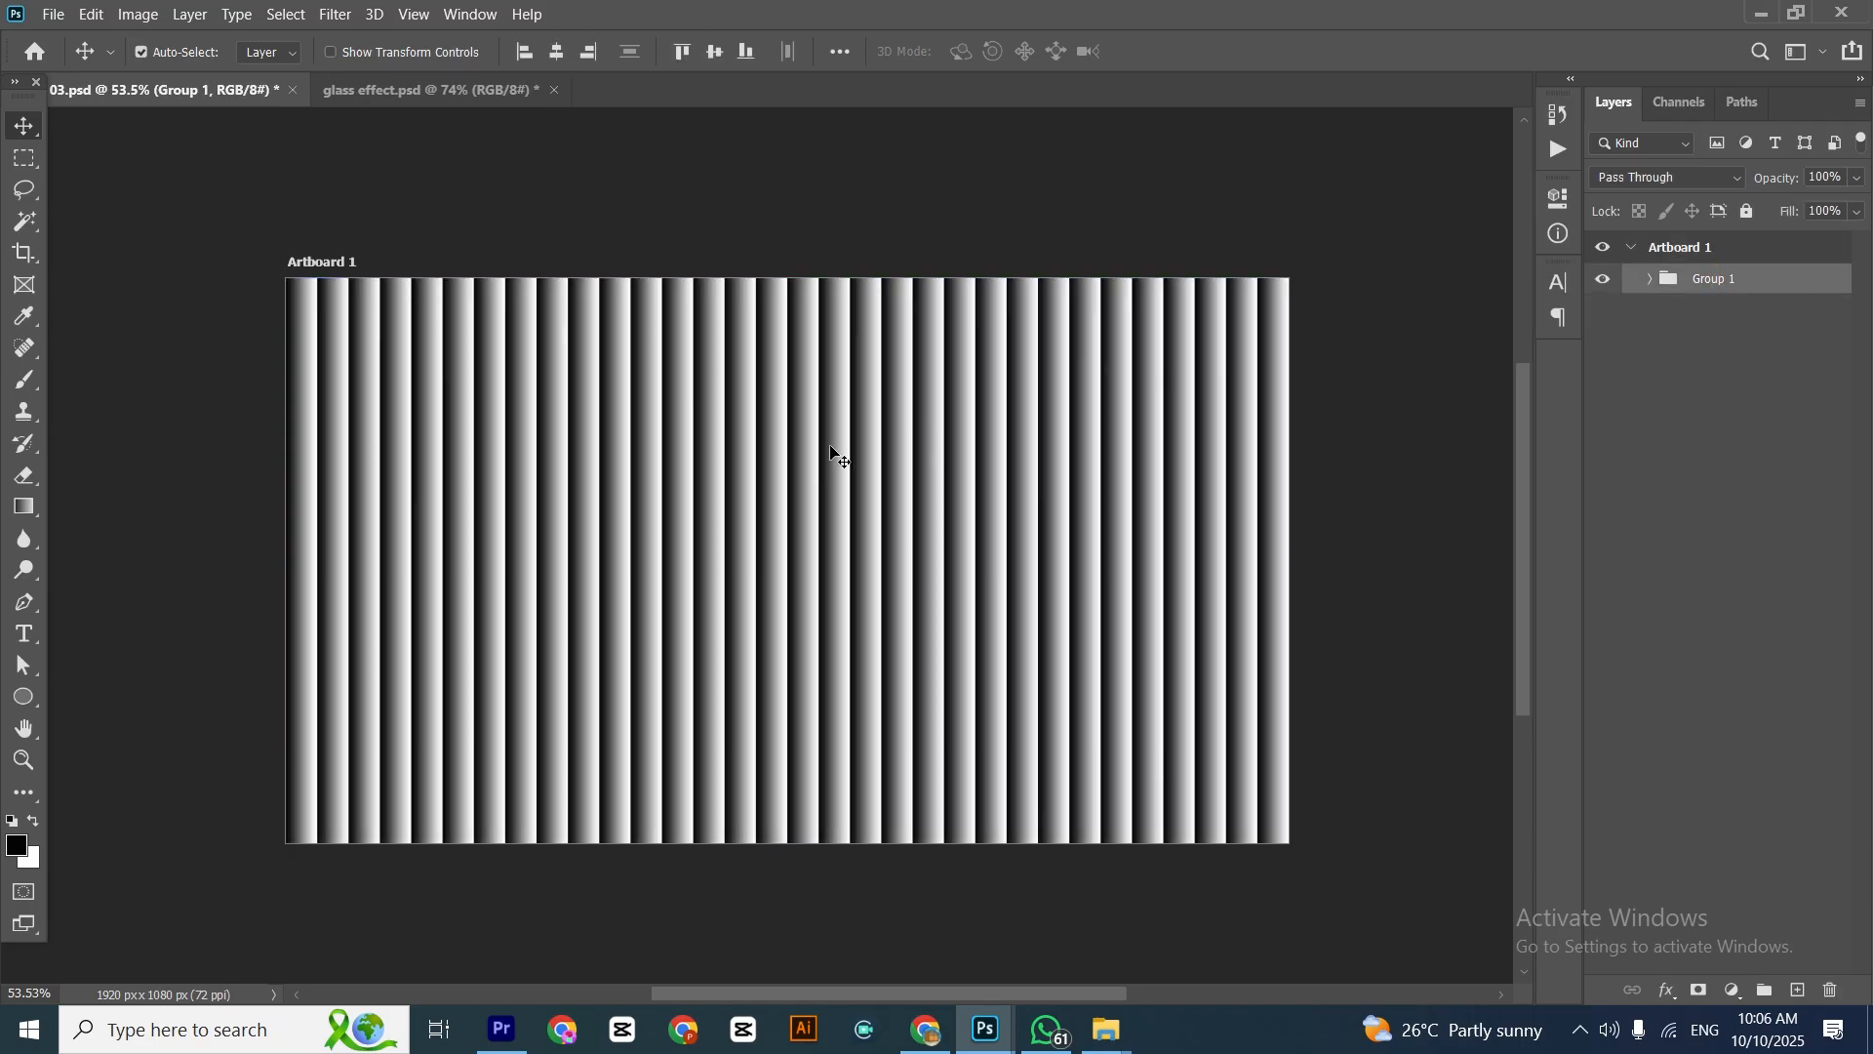
key(ctrl+t)
drag(1320, 253, 891, 717)
drag(1068, 557, 1348, 552)
click(1166, 548)
Save a Photoshop-format copy of the horizontal stripe pattern on the computer as Glass 3
key(ctrl+shift+s)
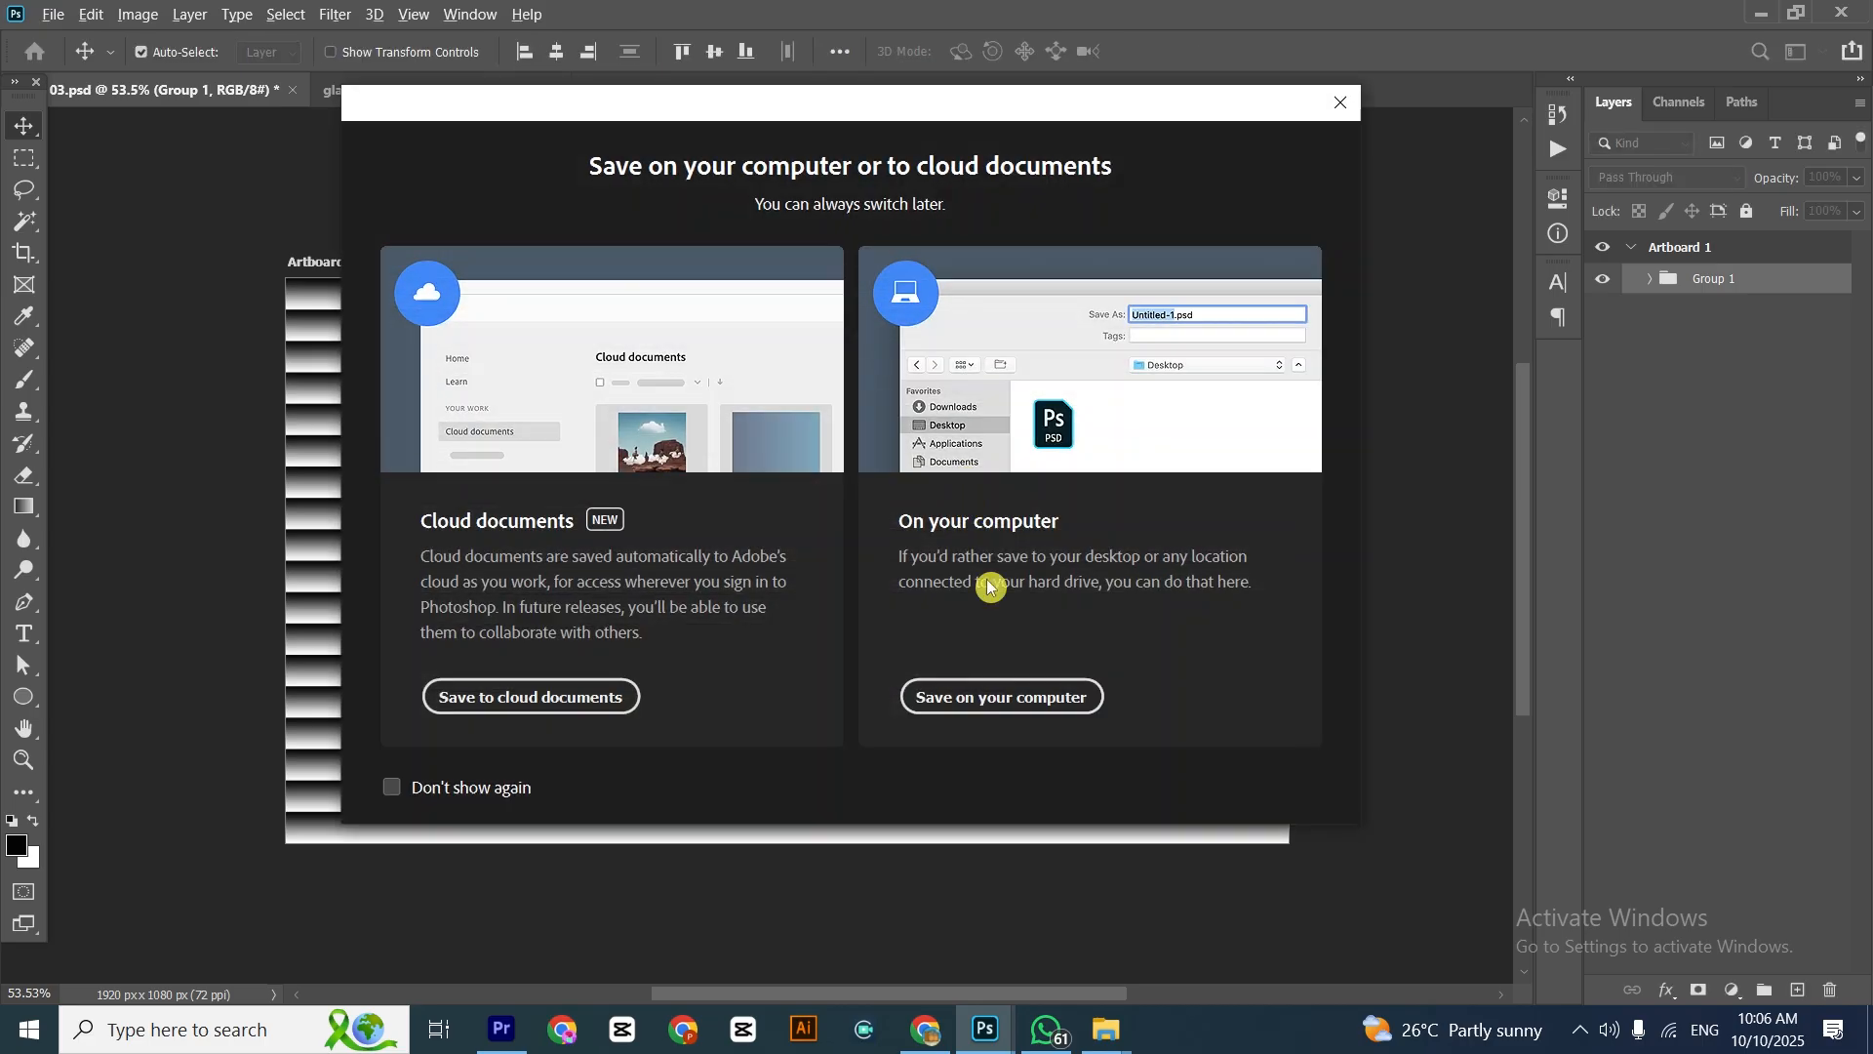
click(995, 689)
text(G)
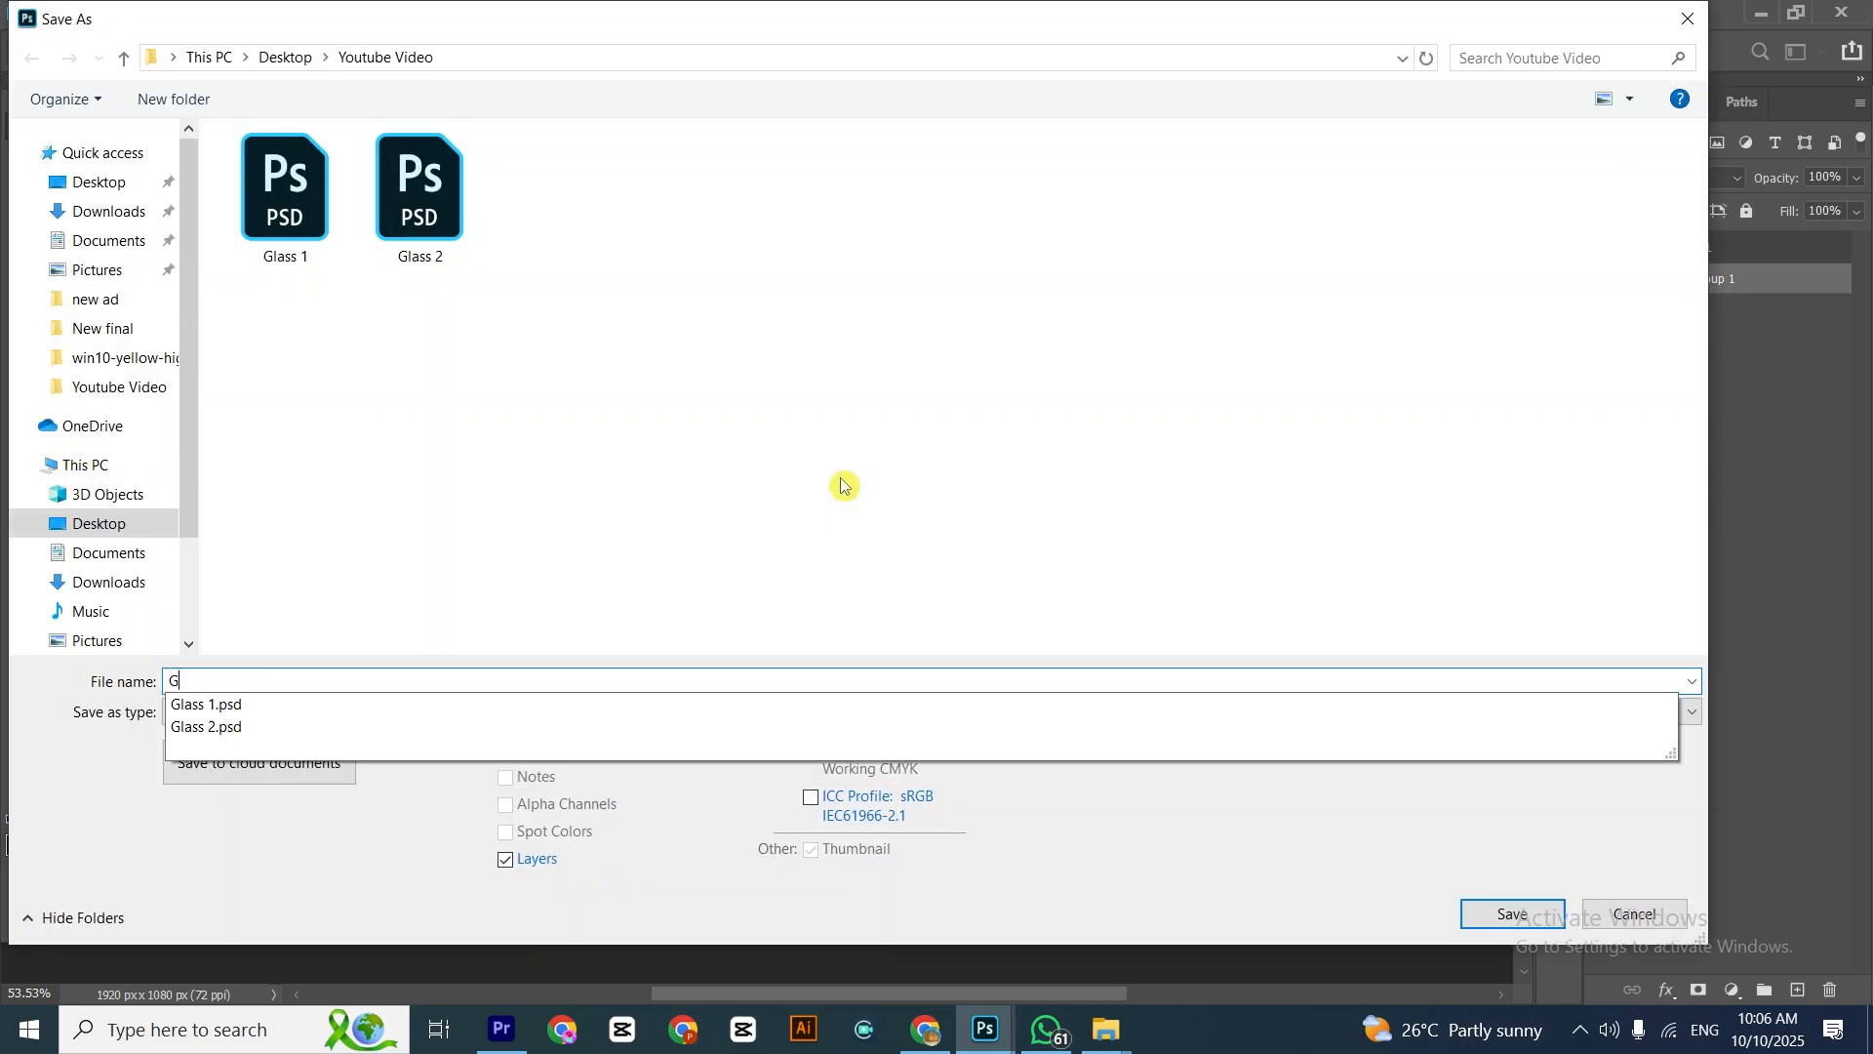
text(lass 3)
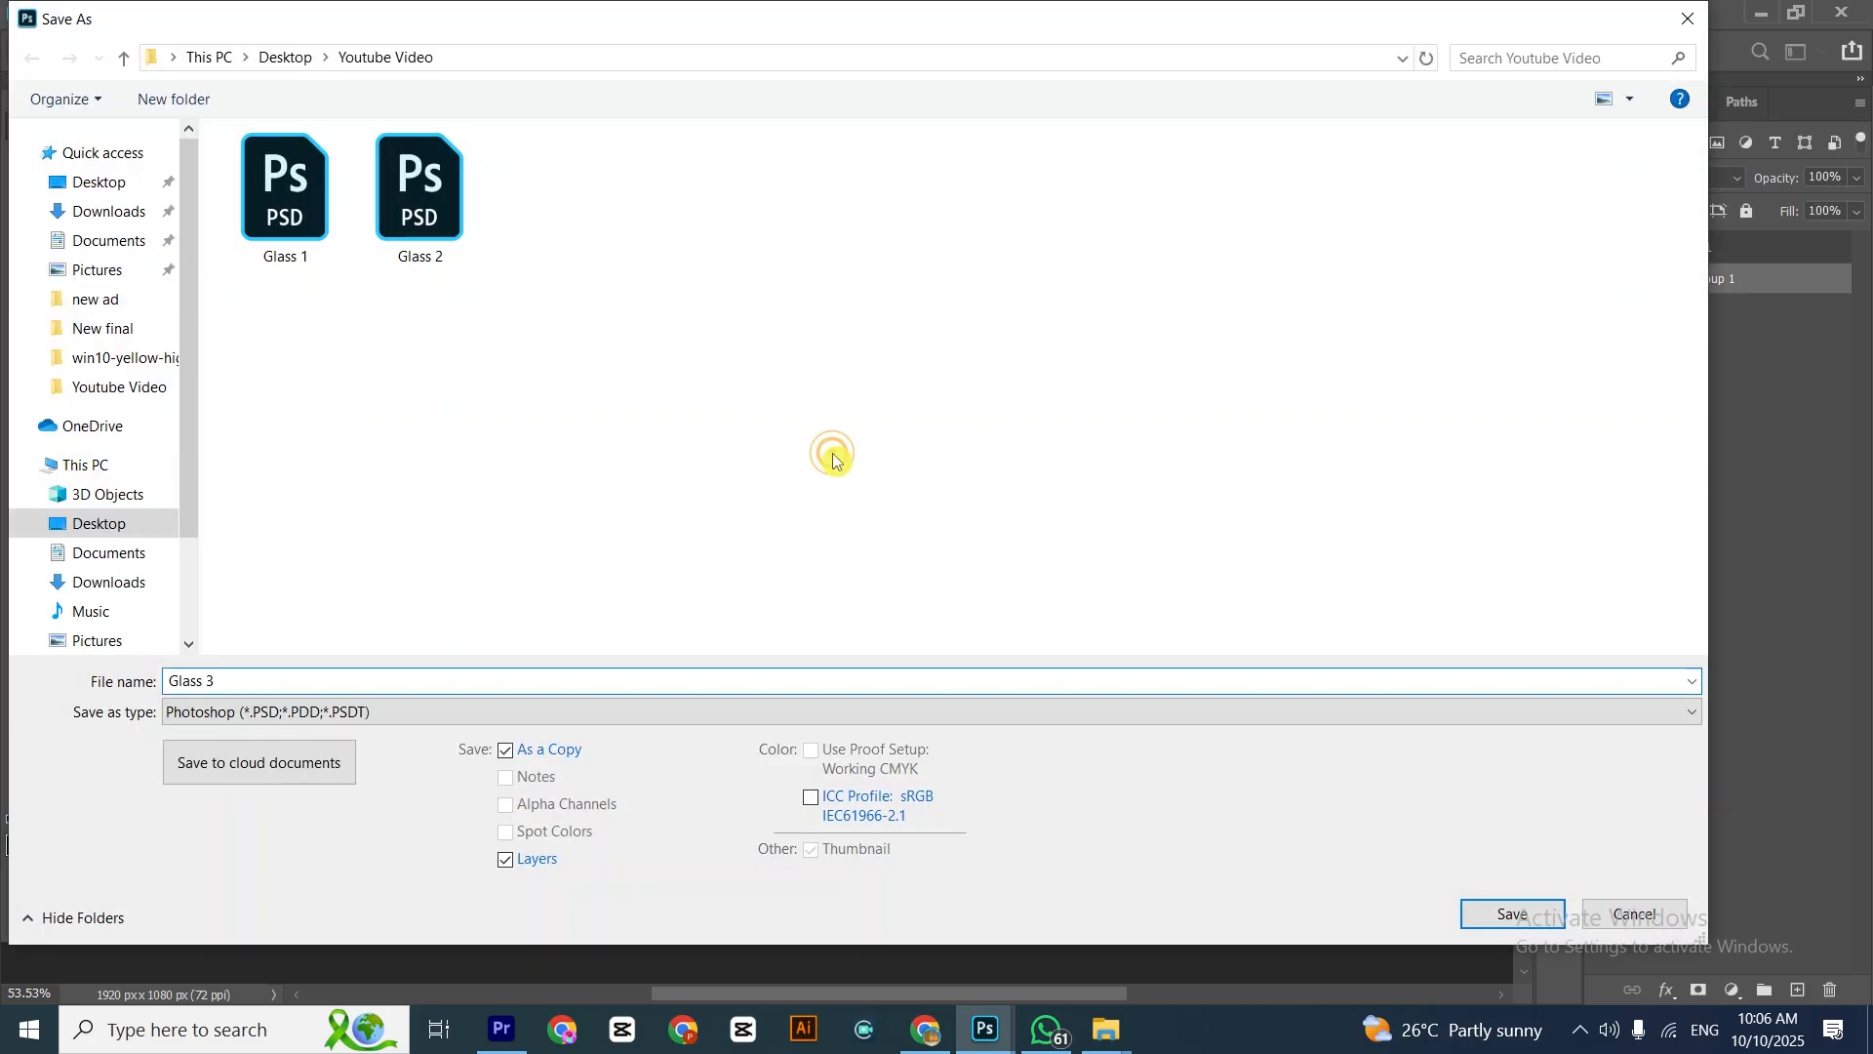
click(1478, 914)
click(1206, 279)
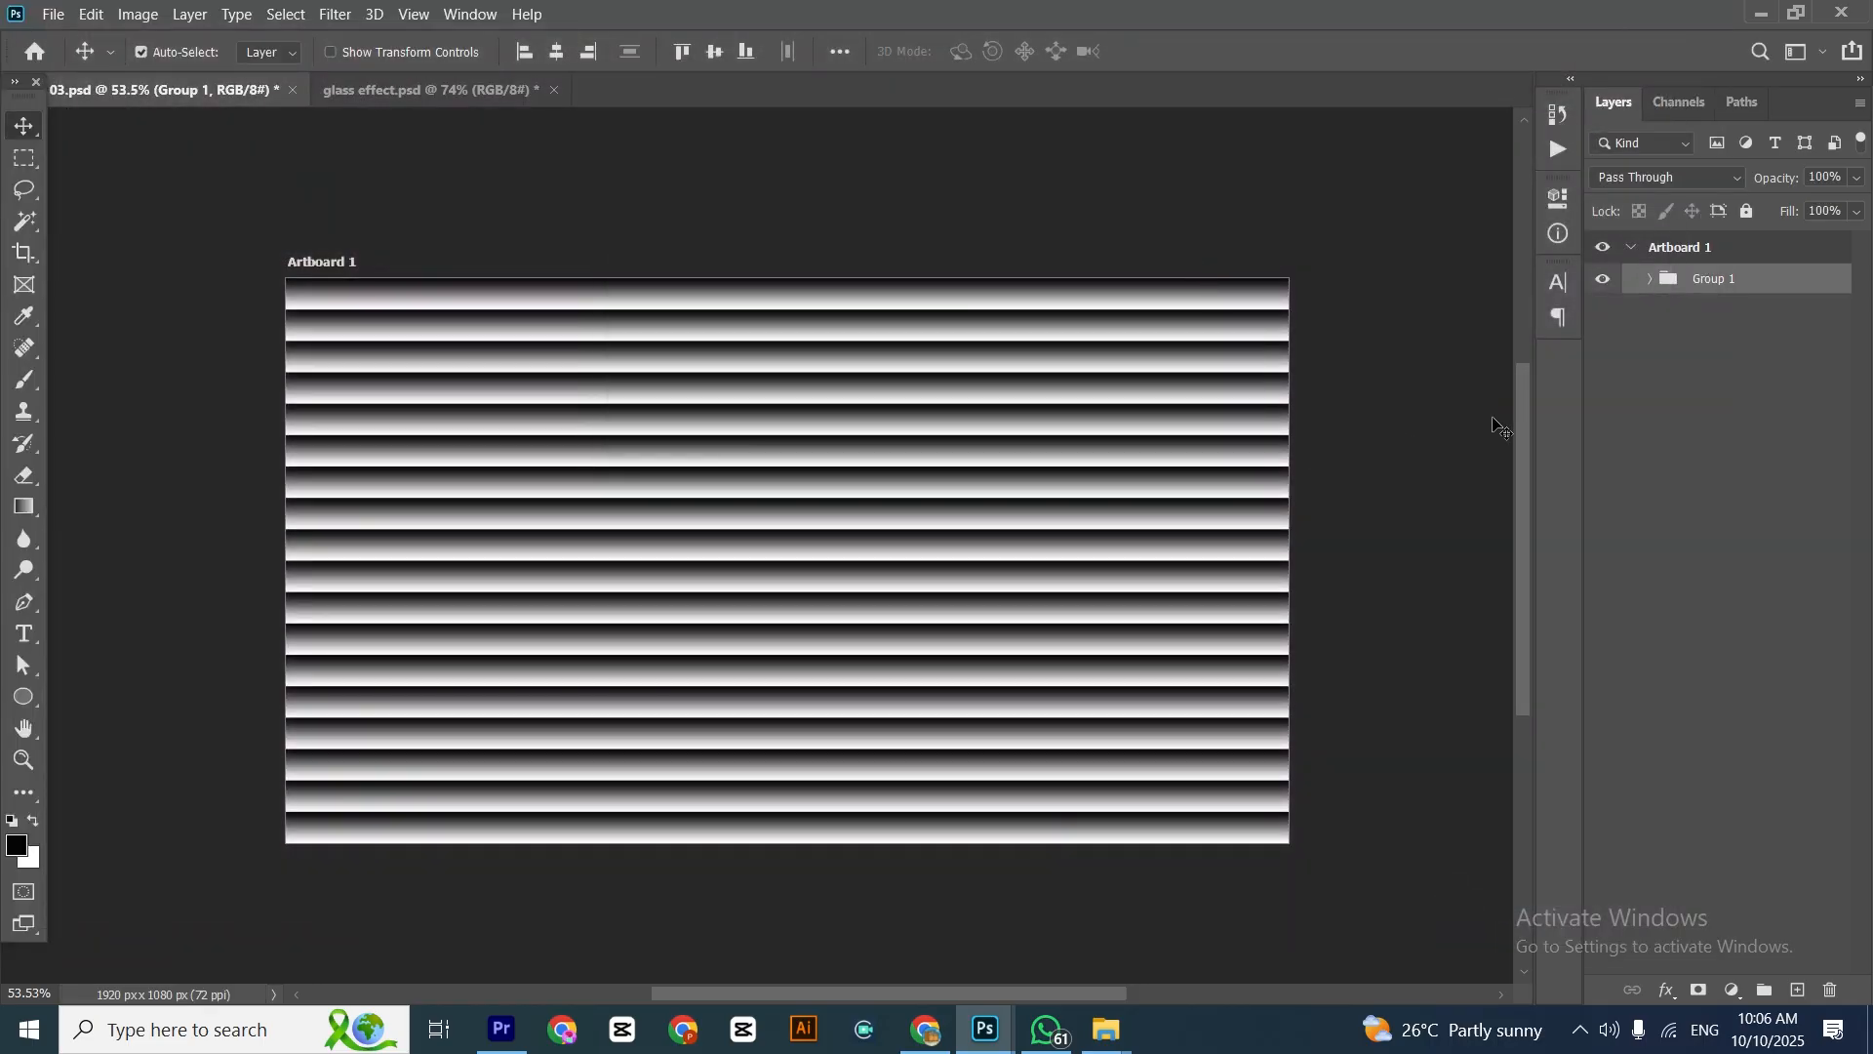
Rotate the stripe group to about -37.4° and enlarge it to about 124% so diagonal stripes cover the artboard
key(ctrl+t)
drag(1232, 779, 1246, 543)
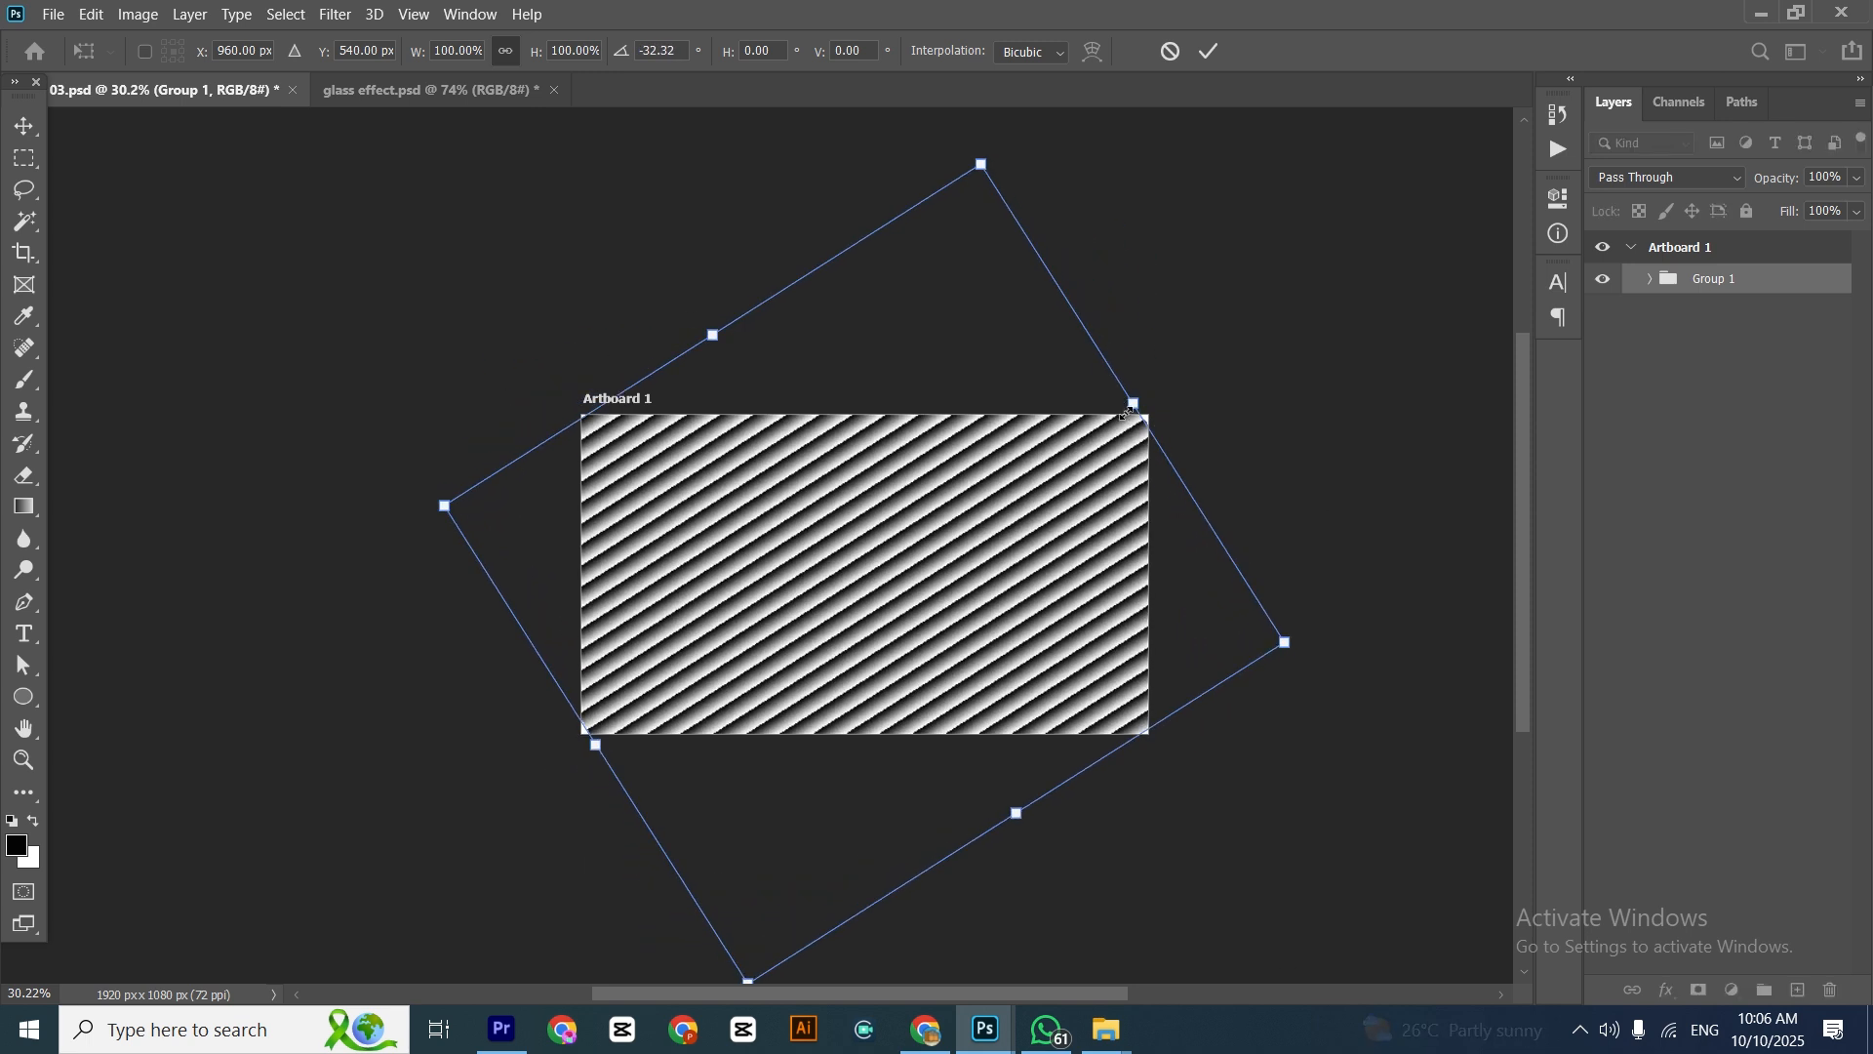
drag(1132, 399, 1204, 361)
drag(1317, 364, 1305, 311)
key(Return)
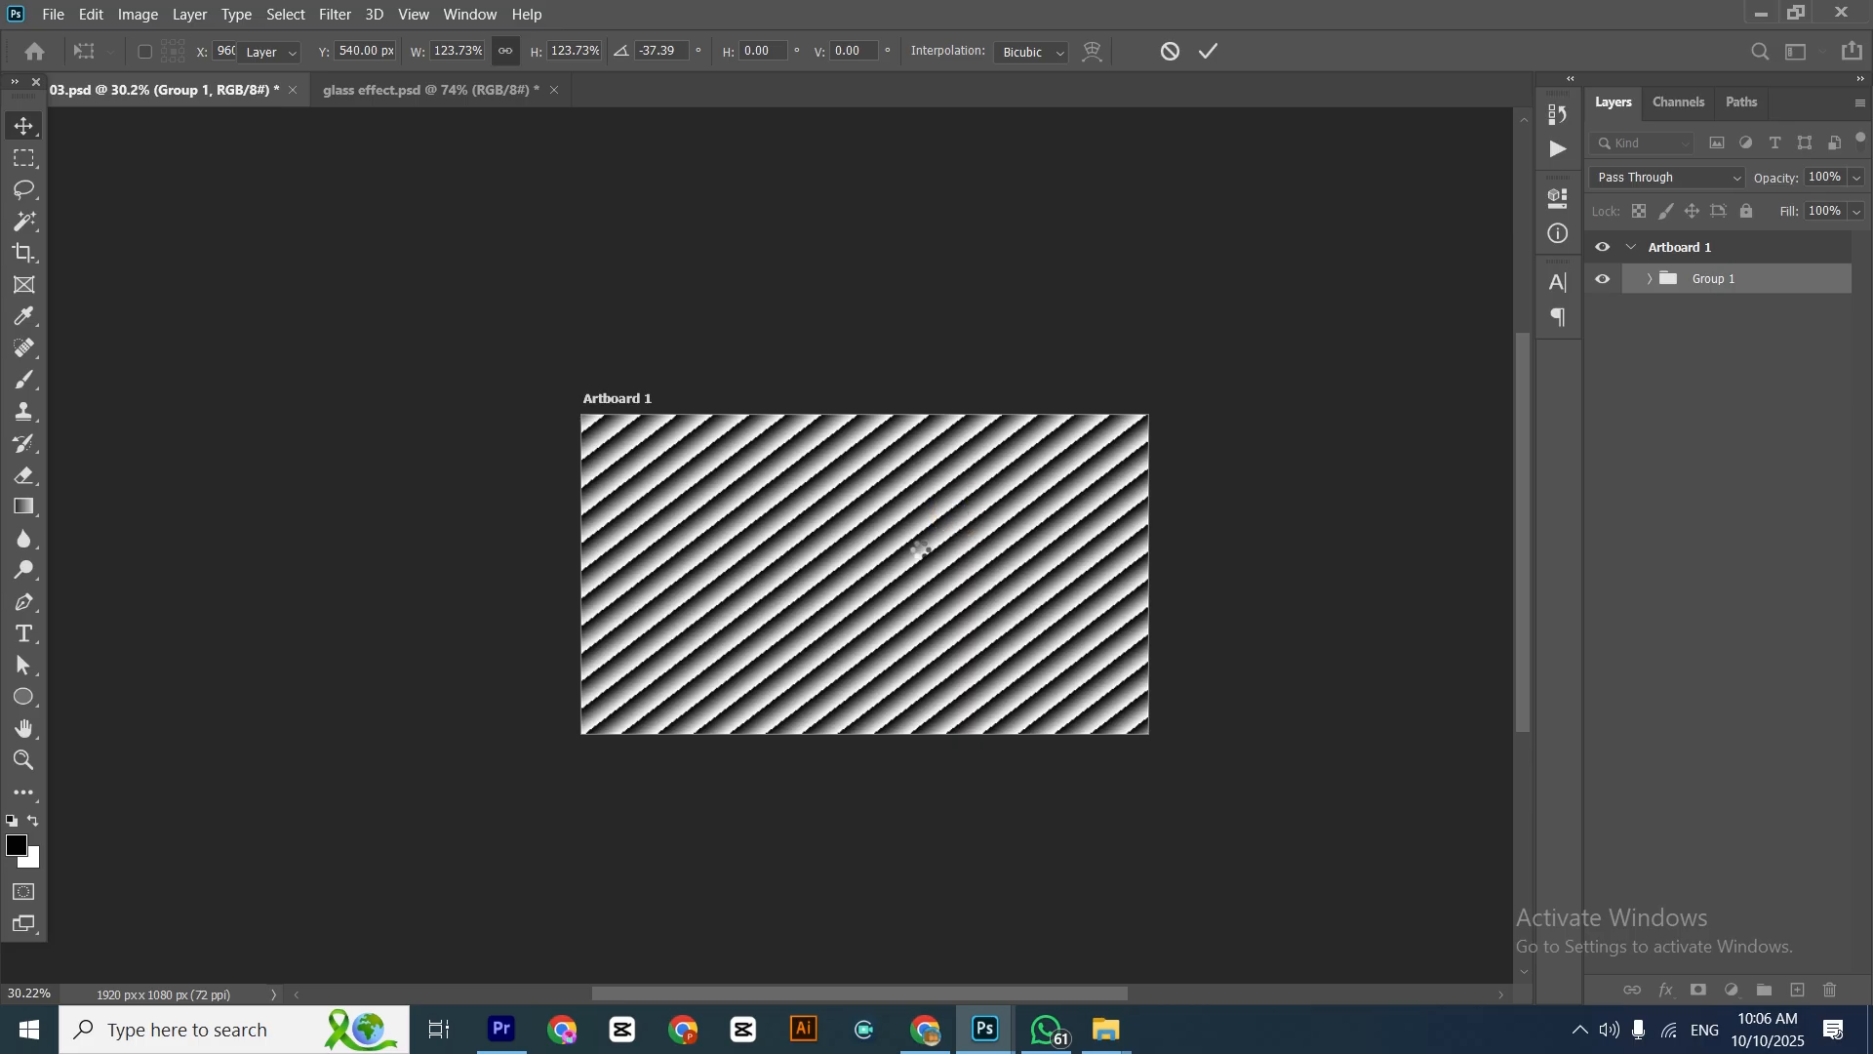
scroll(917, 553, up, 4)
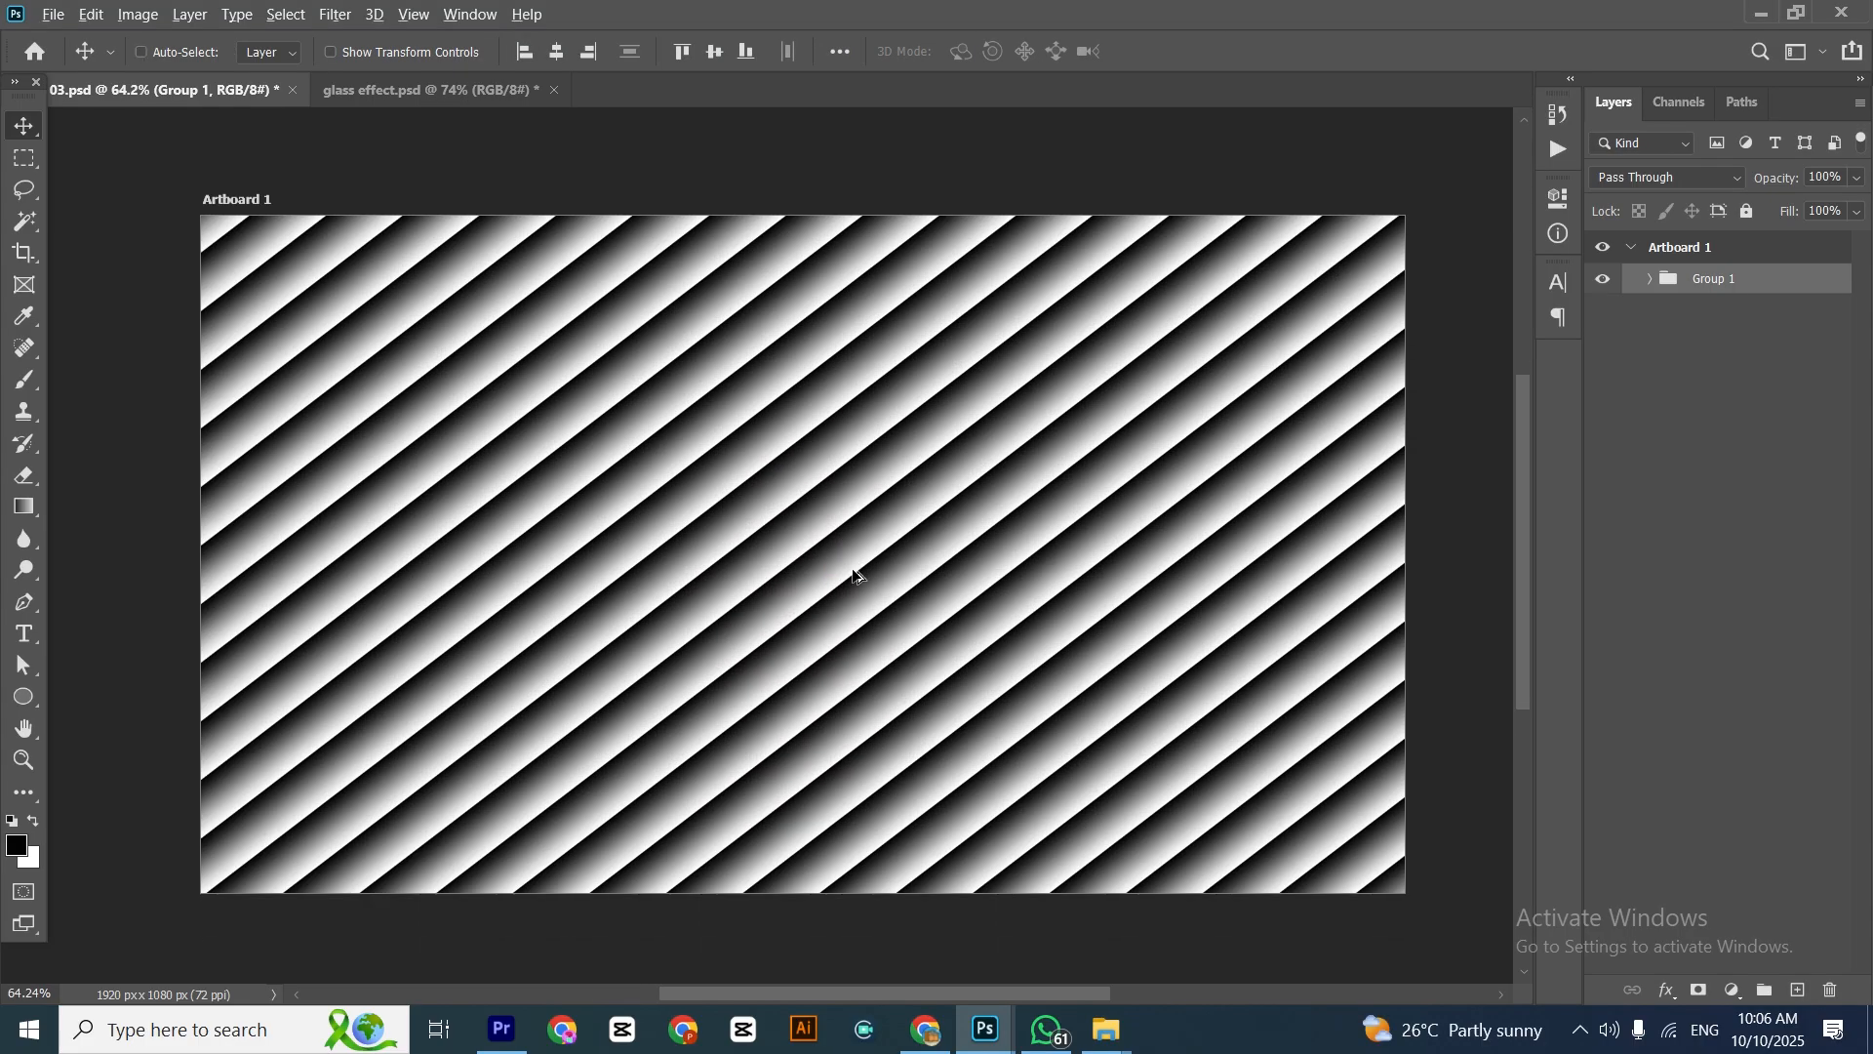
Save a Photoshop-format copy of the diagonal stripe pattern in the Youtube Video folder as Glass 4
key(ctrl+alt+s)
click(960, 696)
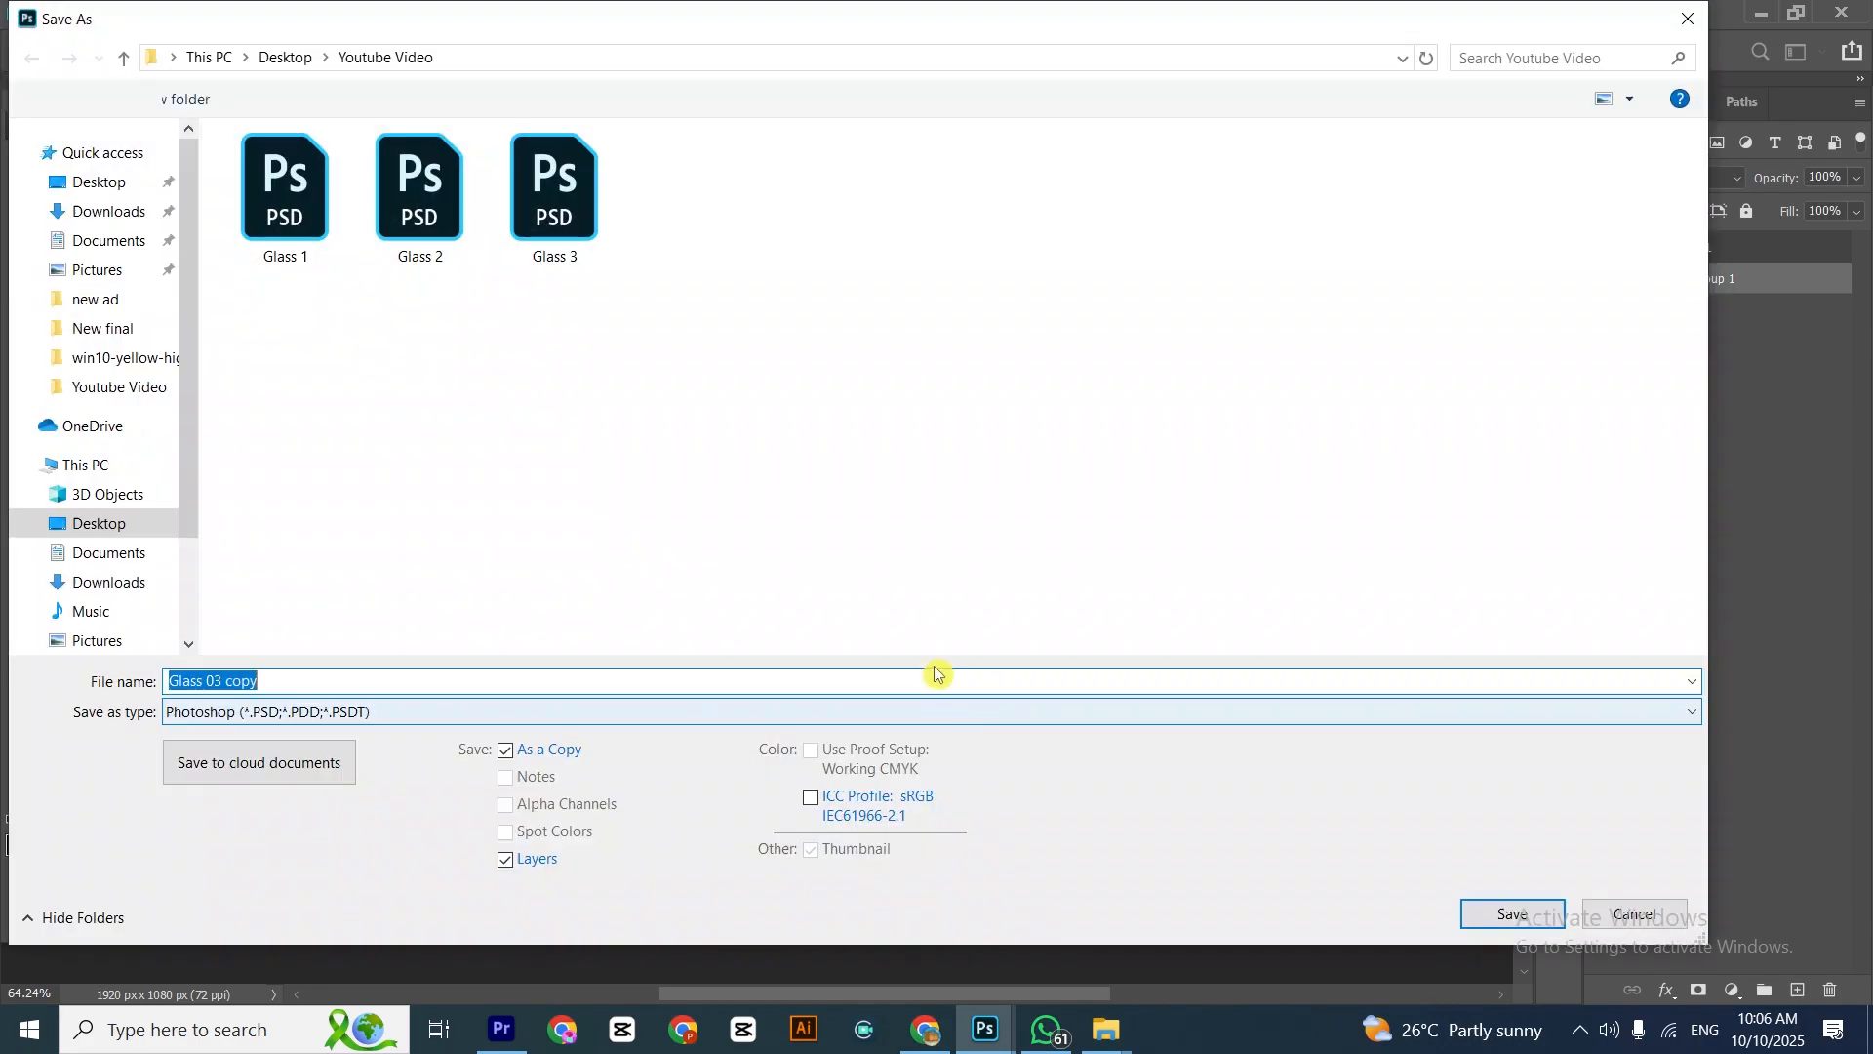
text(Glass 4)
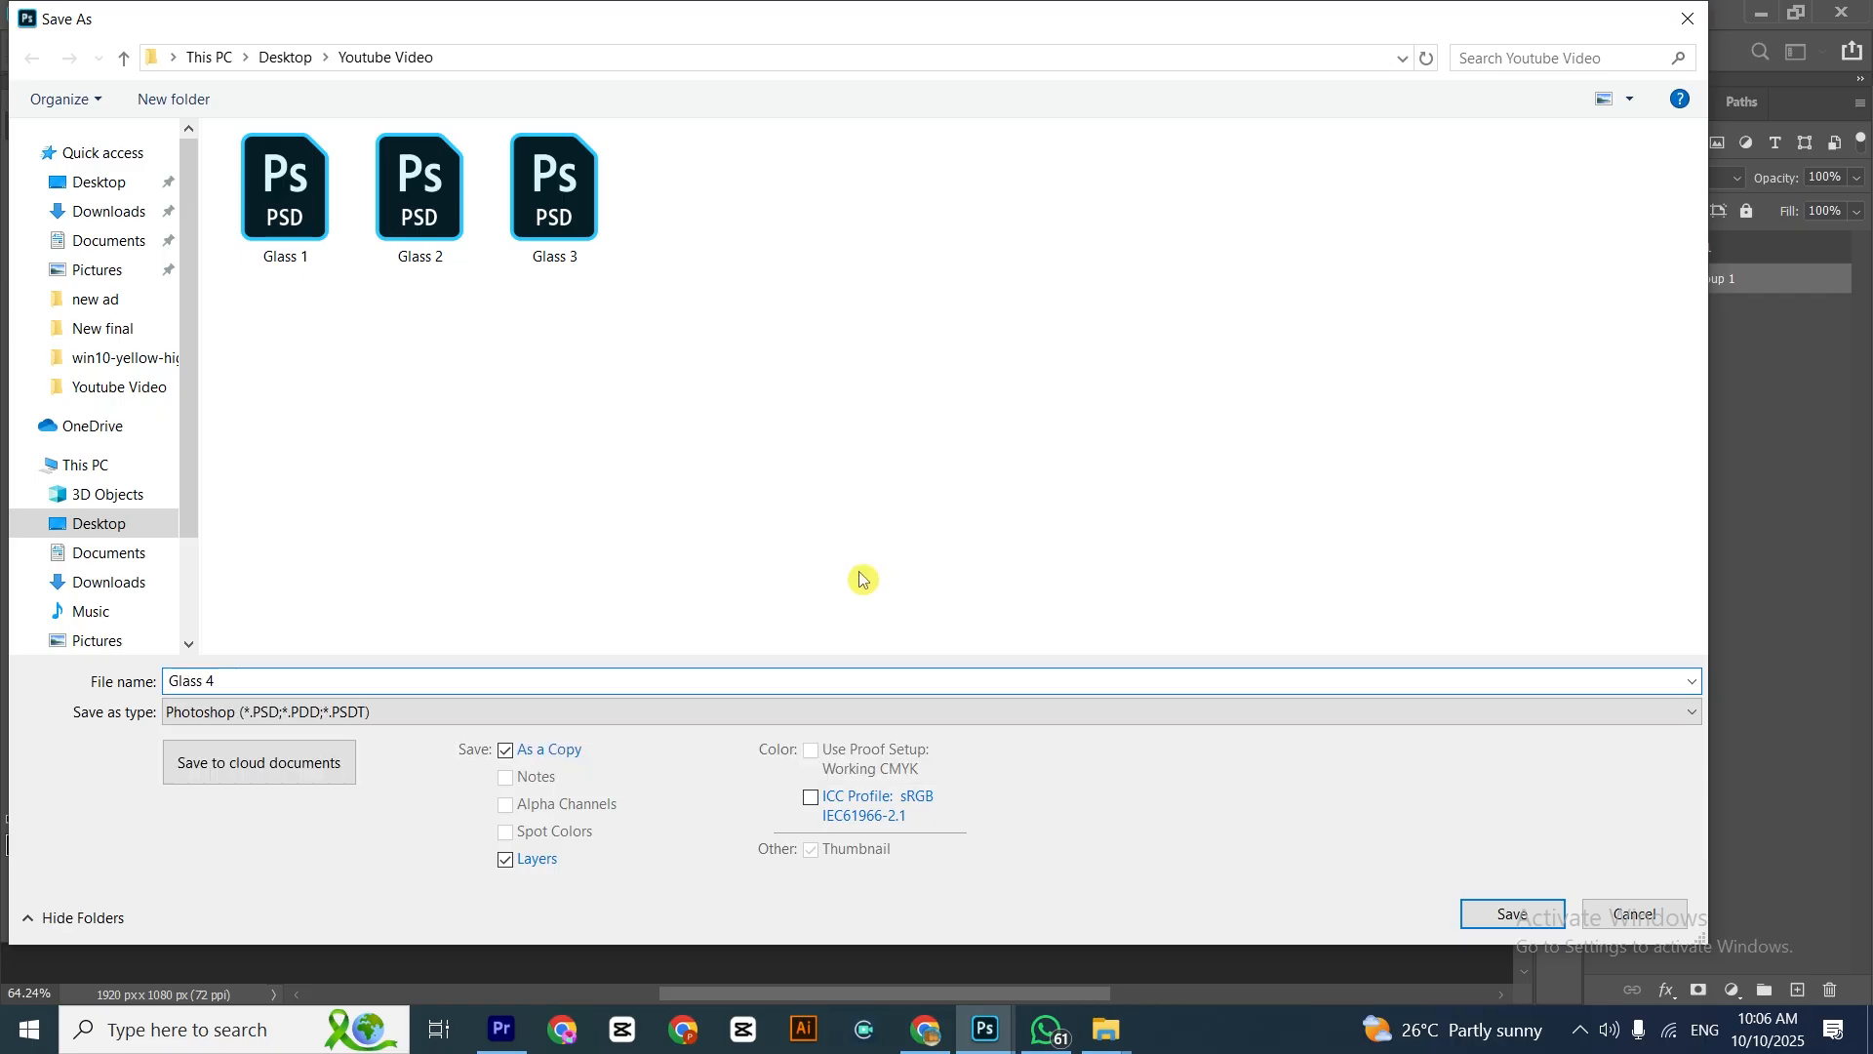
click(1507, 915)
click(1185, 276)
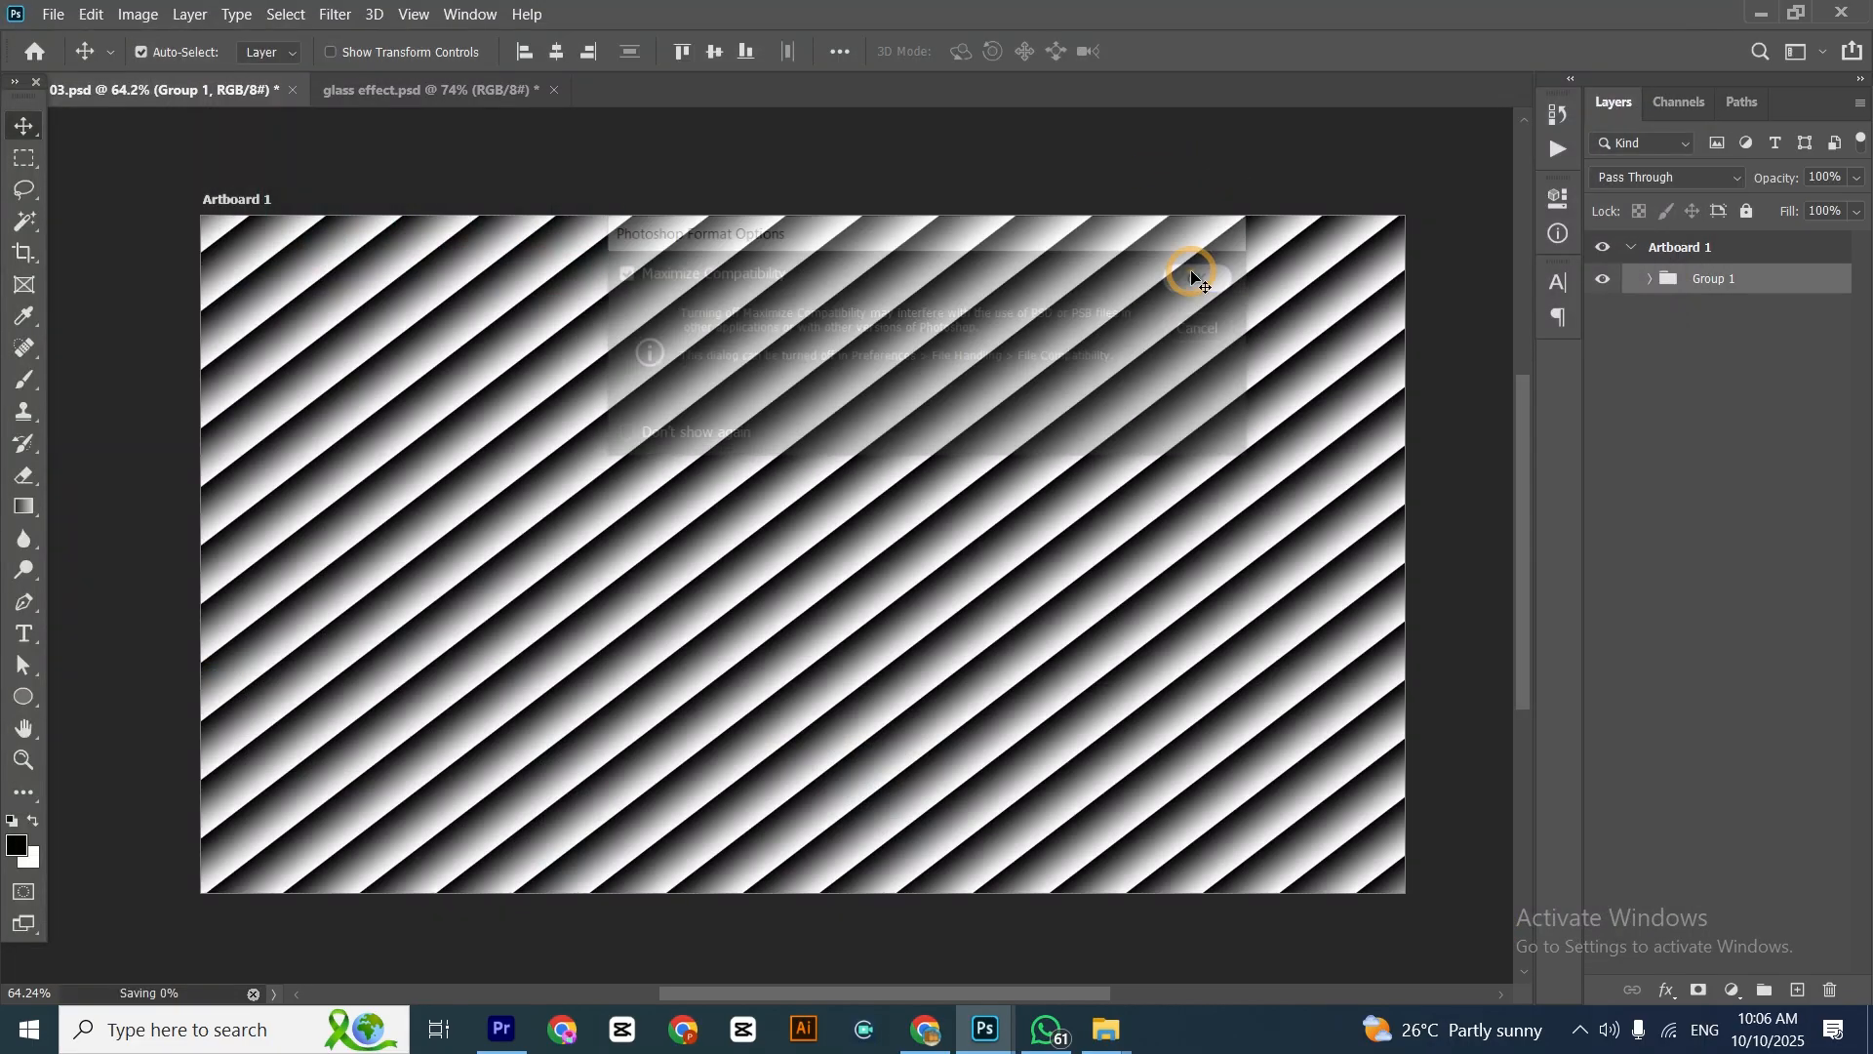
In the glass effect.psd document, duplicate the portrait layer 01 within Artboard 1 and name the copy glass 1
click(387, 90)
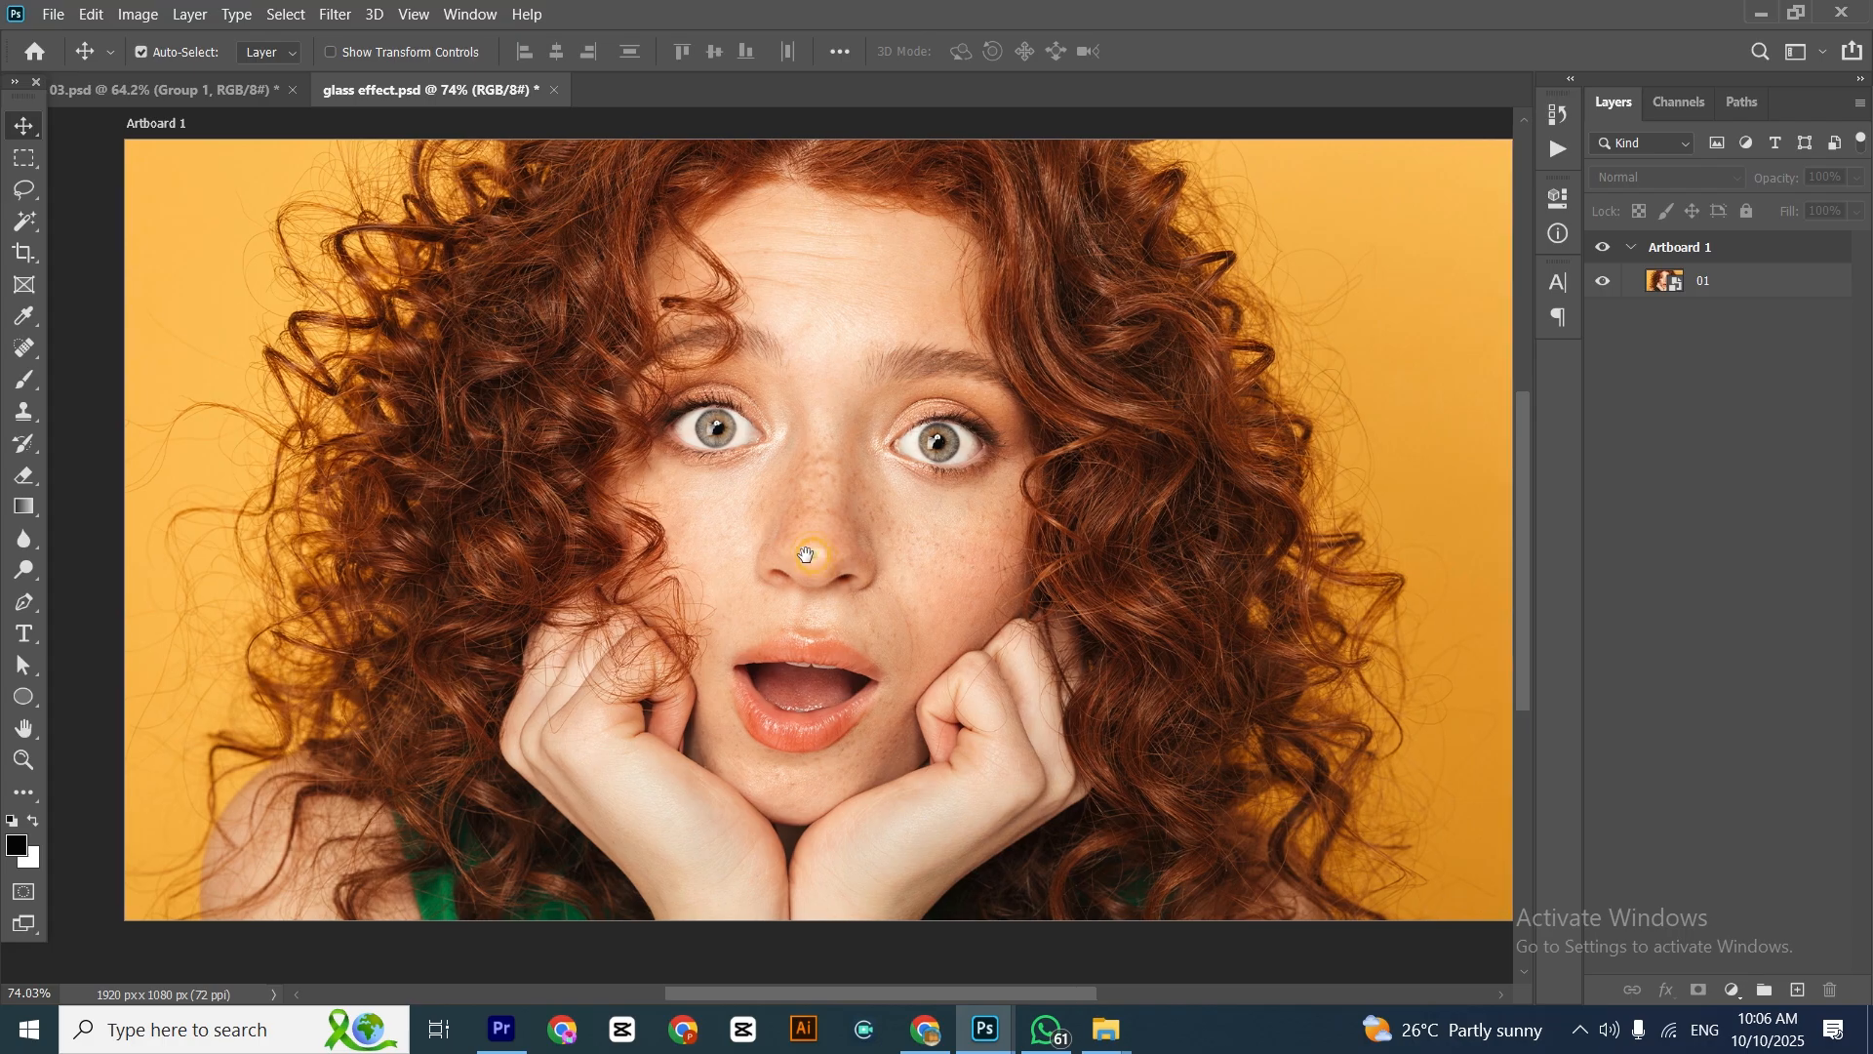
drag(816, 560, 802, 556)
click(1736, 284)
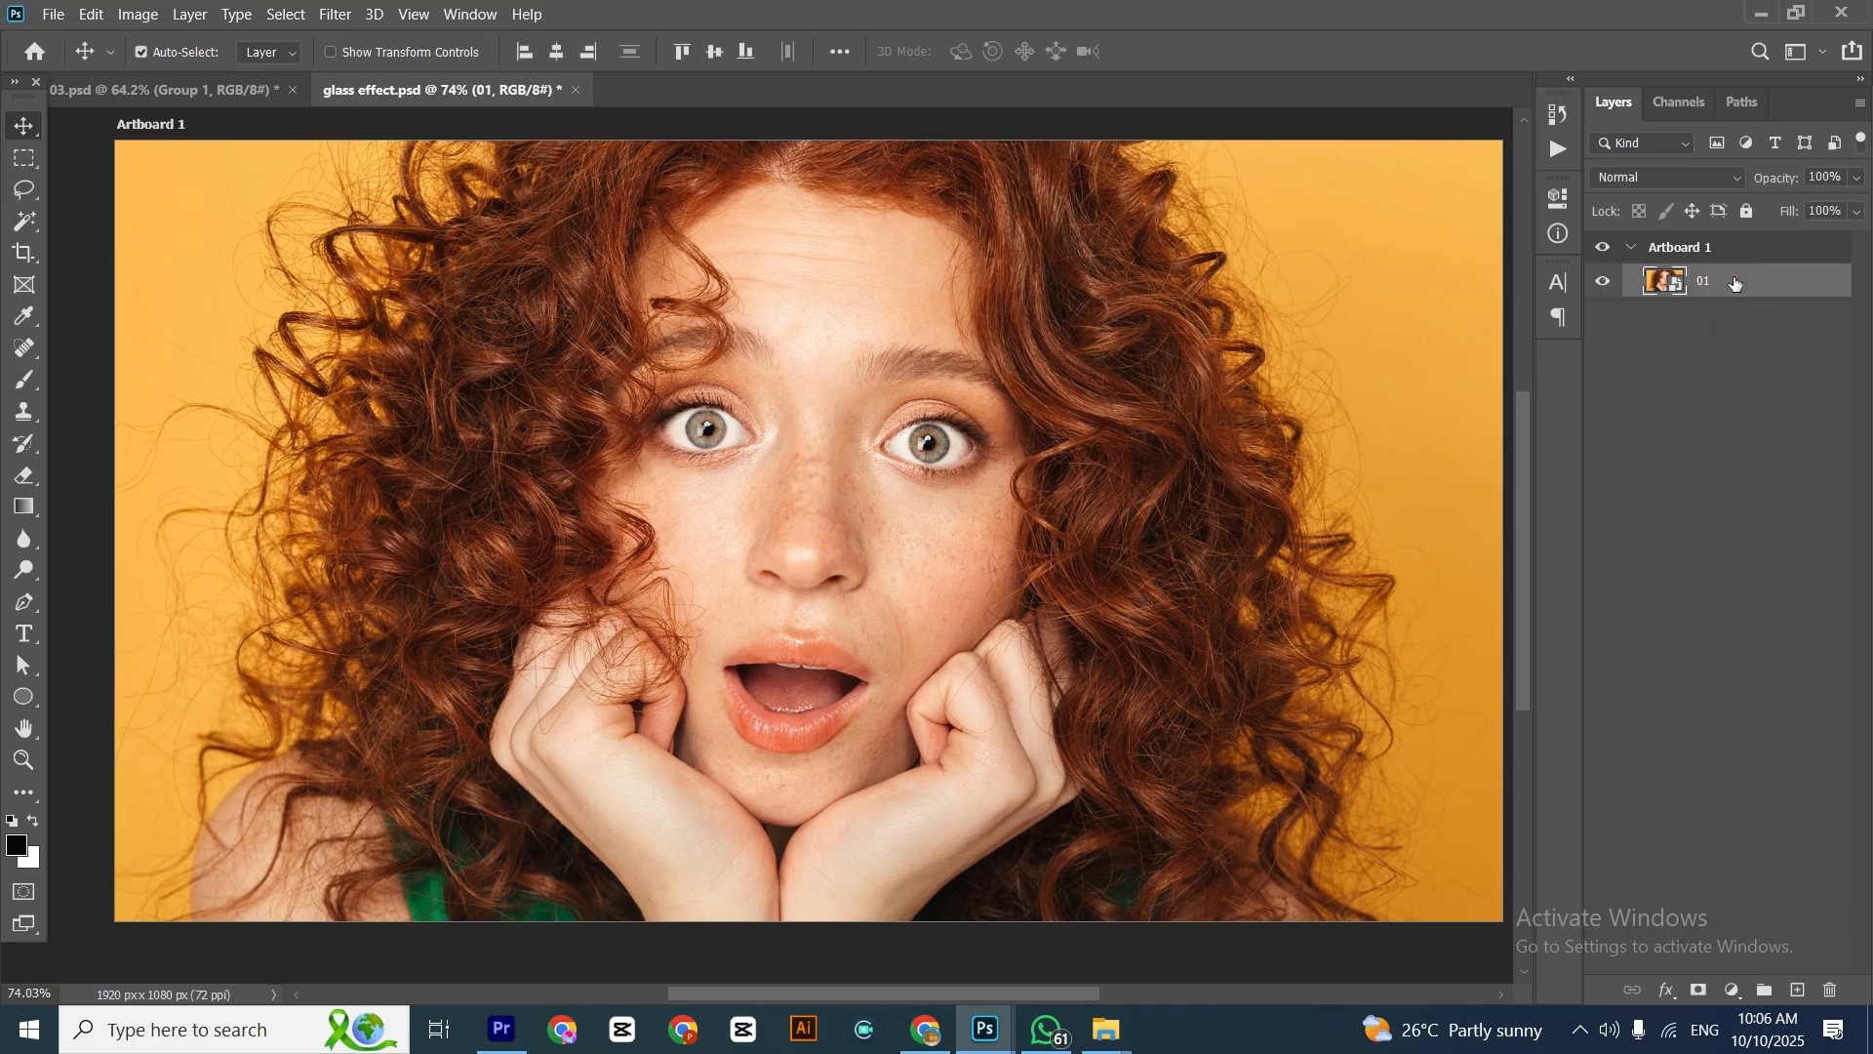
right_click(1735, 284)
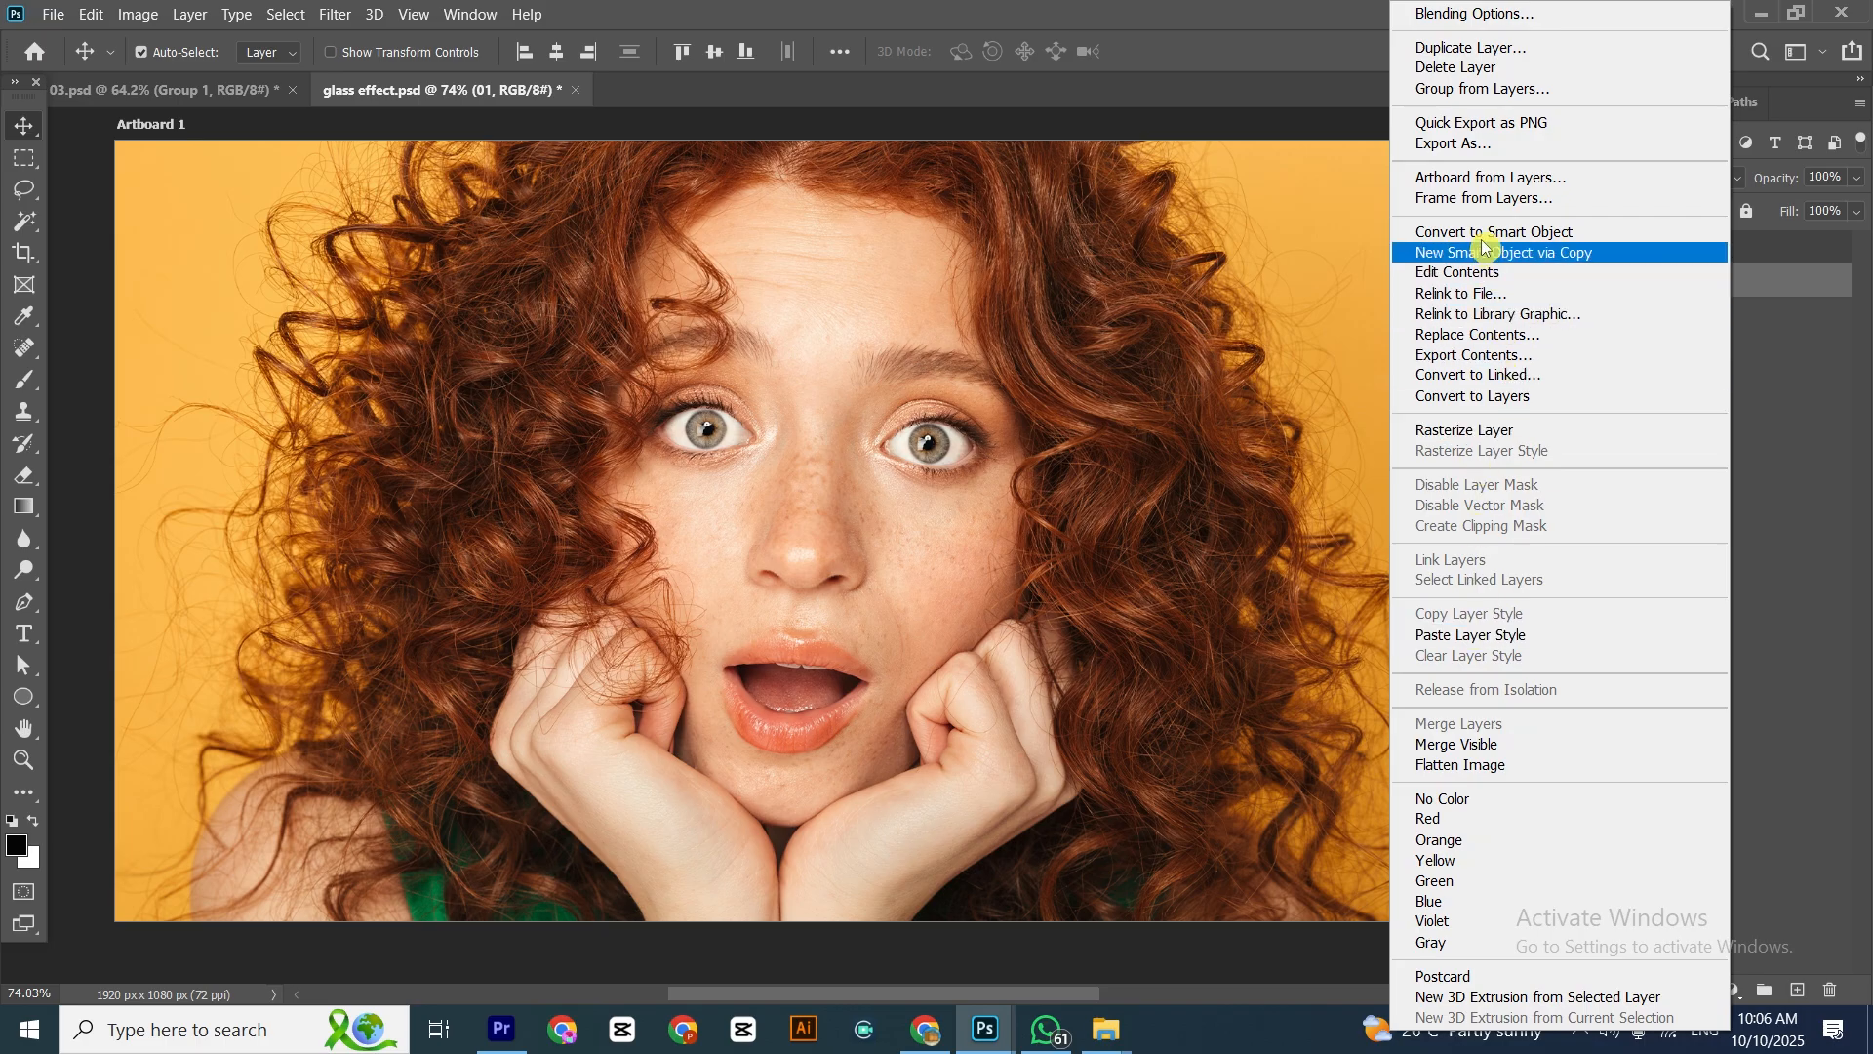
click(1482, 47)
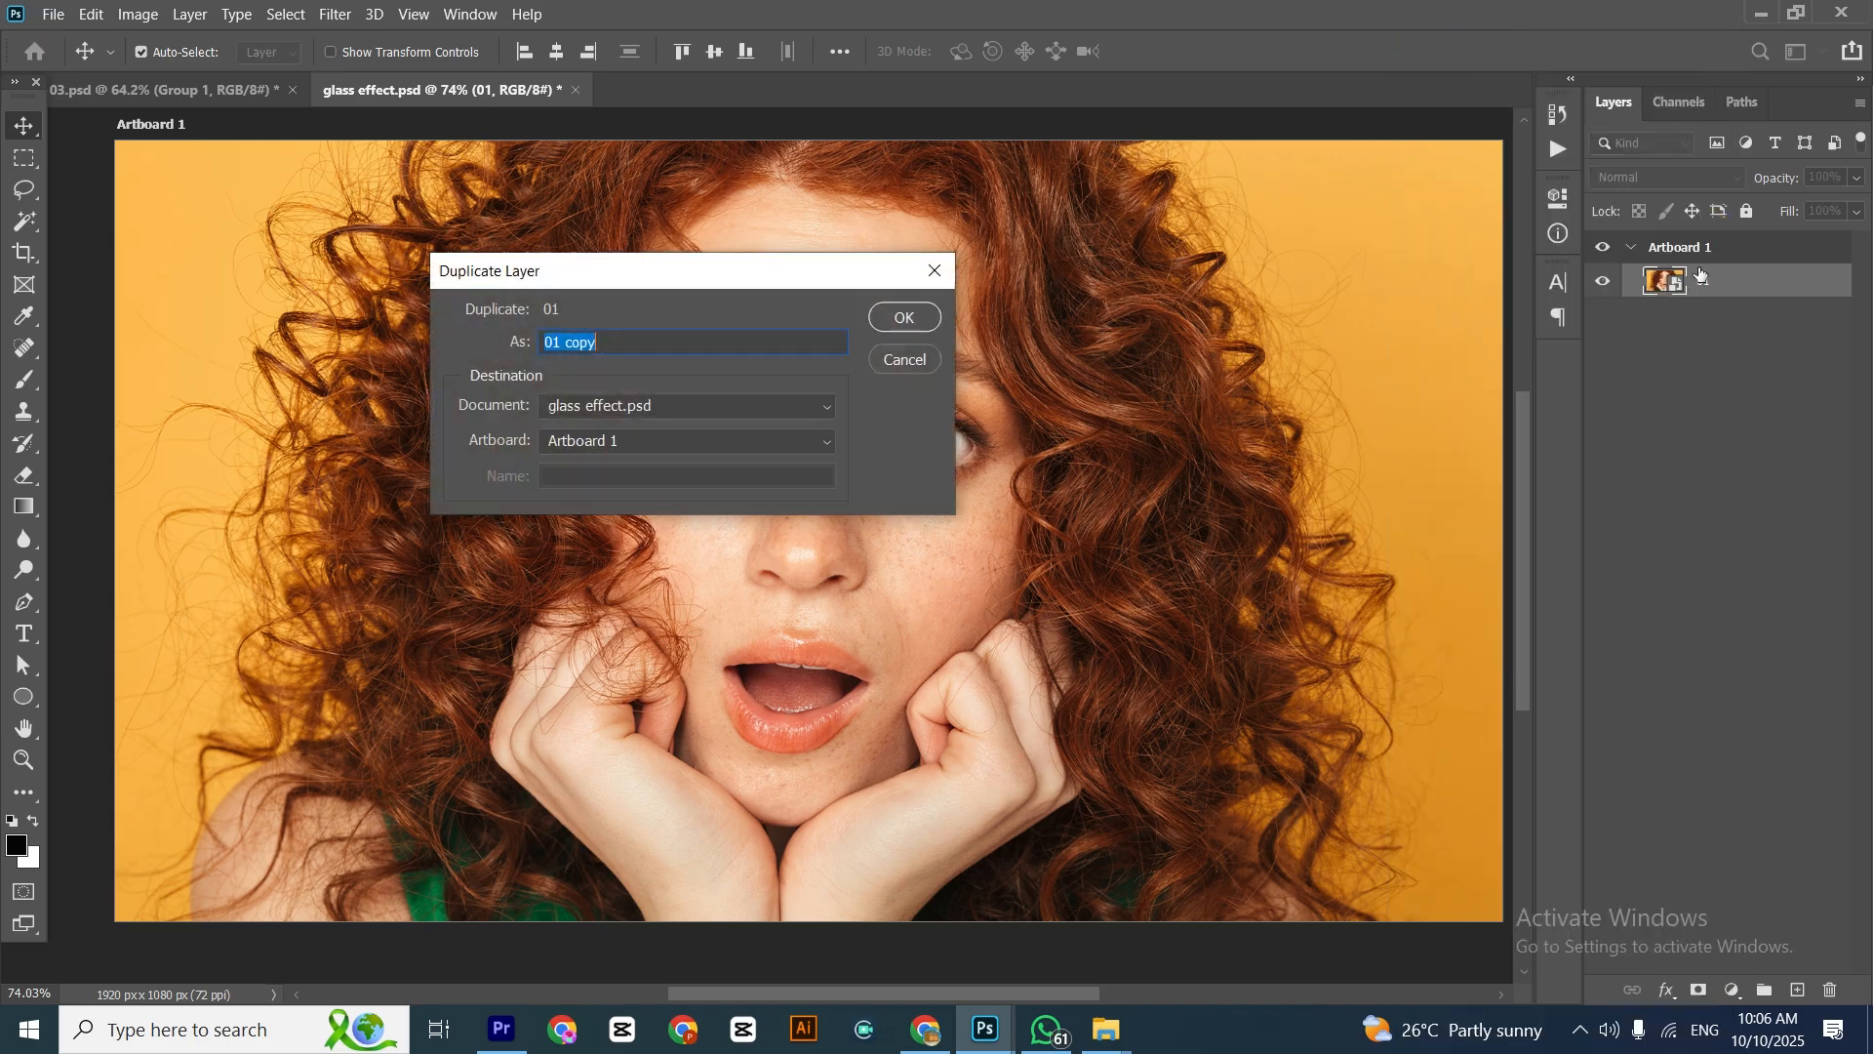
click(893, 314)
double_click(1719, 282)
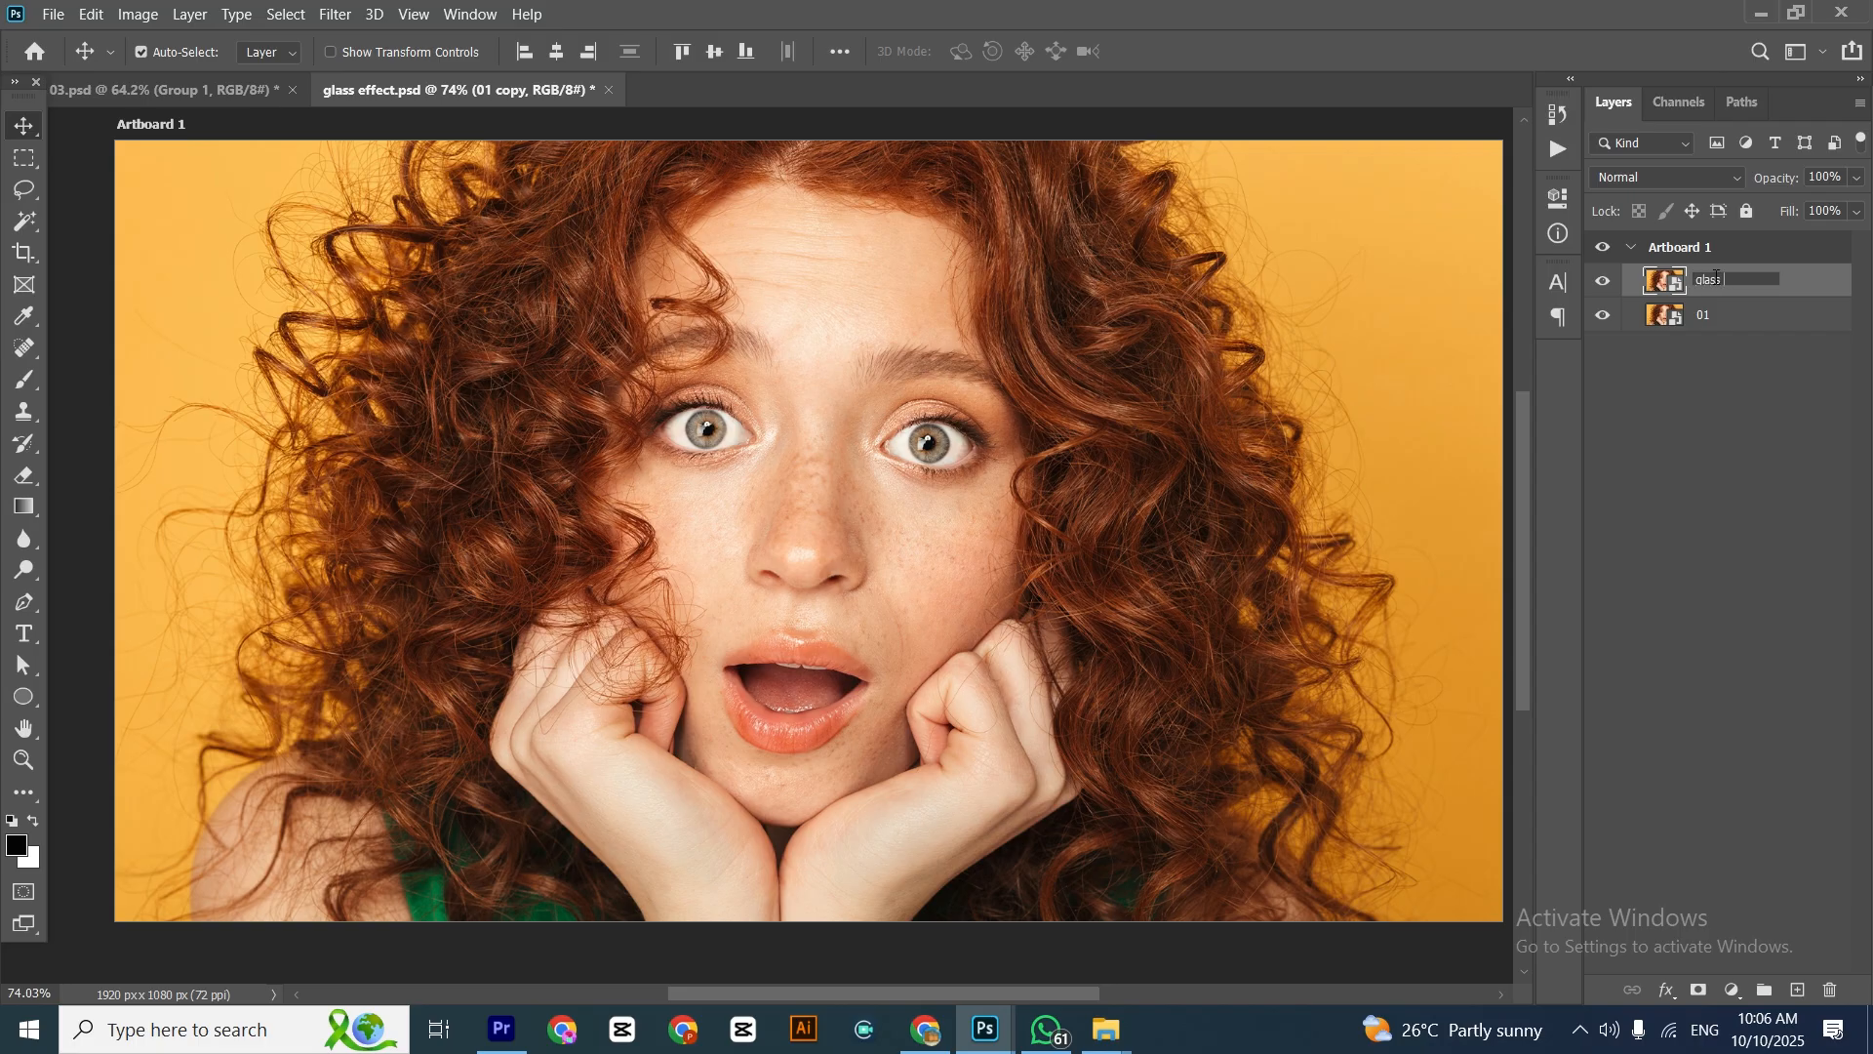
click(1753, 501)
Open the Filter Gallery for the glass 1 layer with the Glass effect from the Distort category
click(1721, 276)
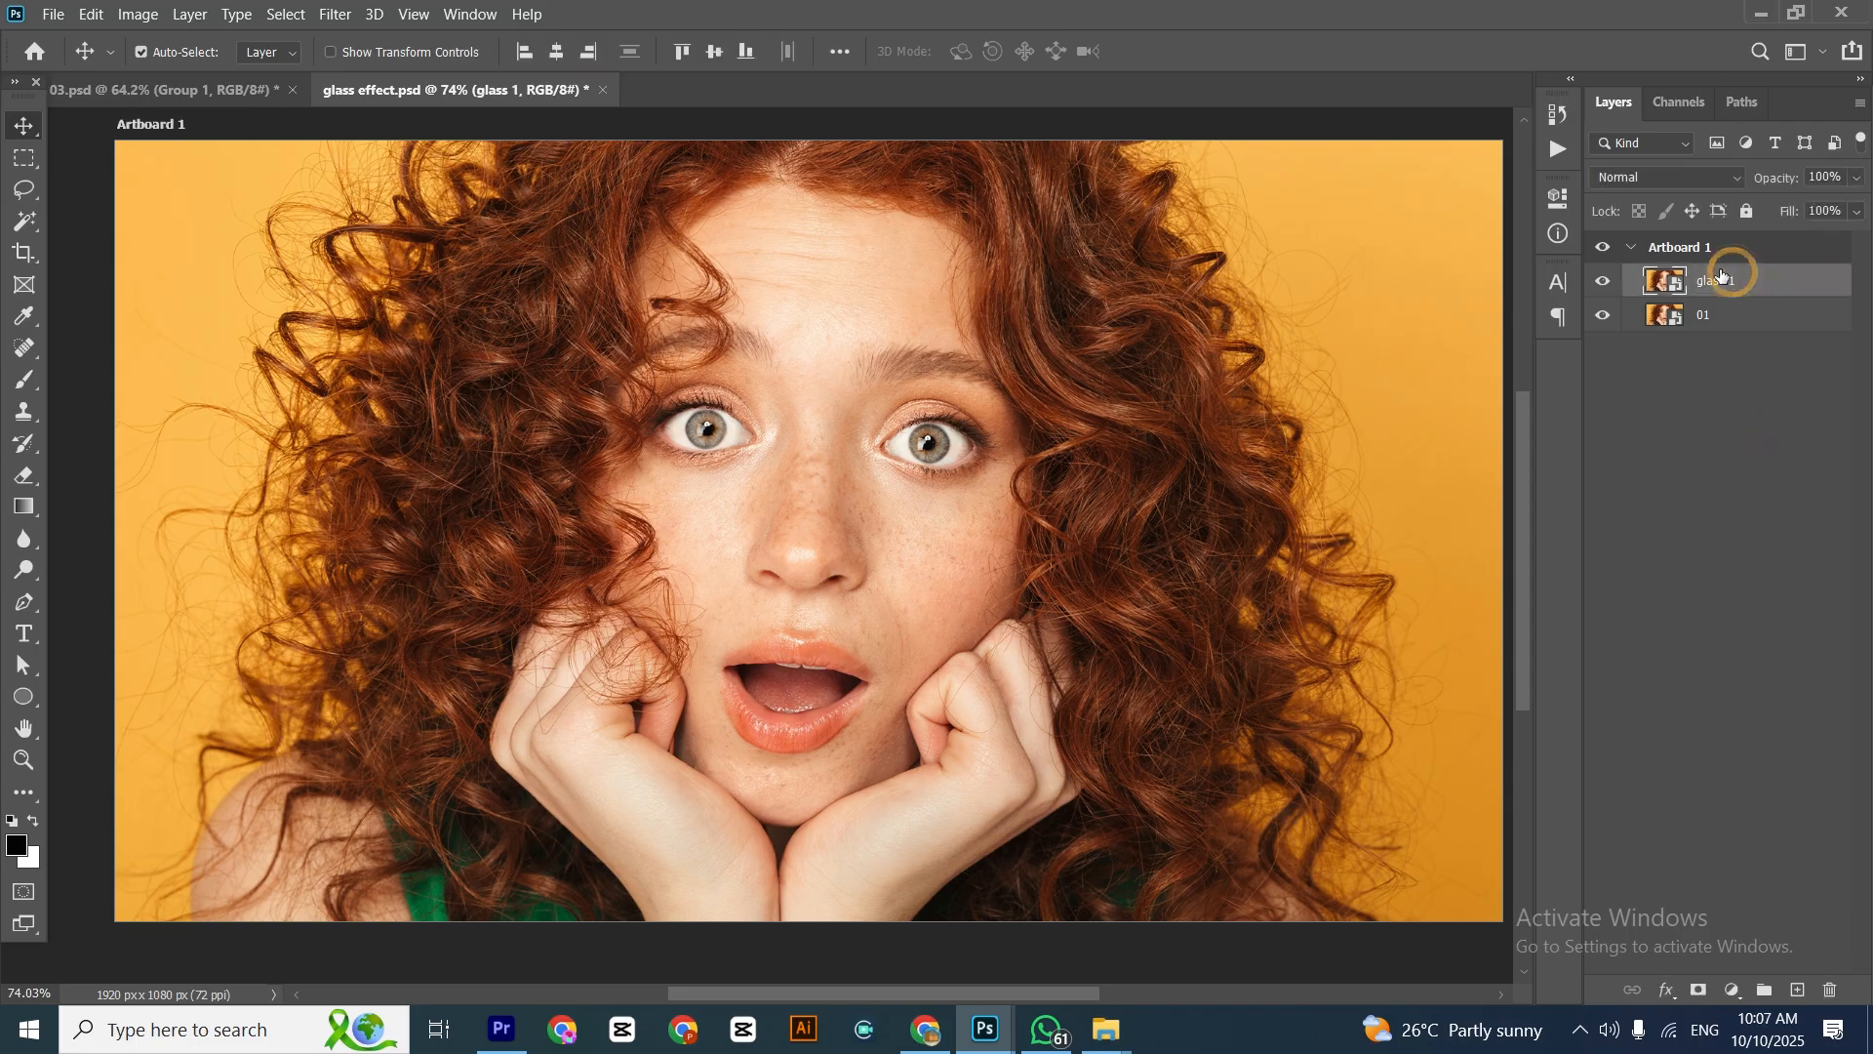
click(335, 14)
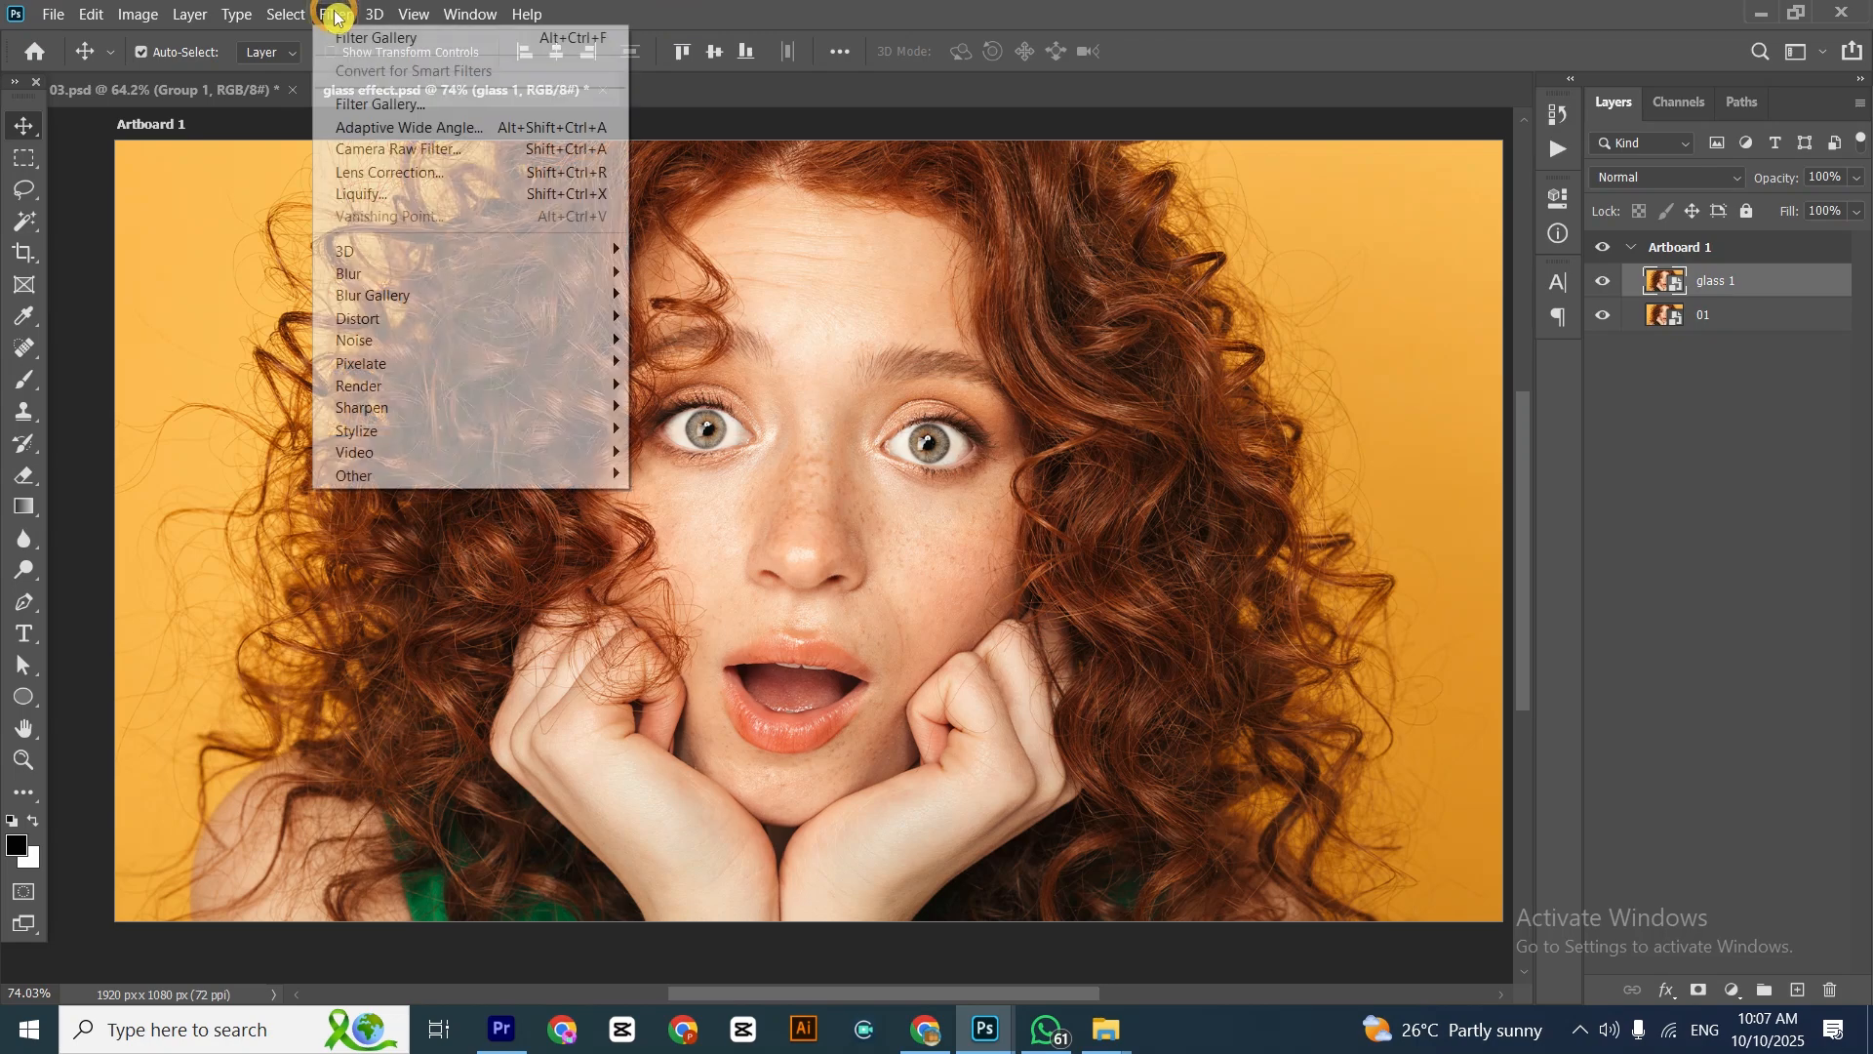
click(369, 104)
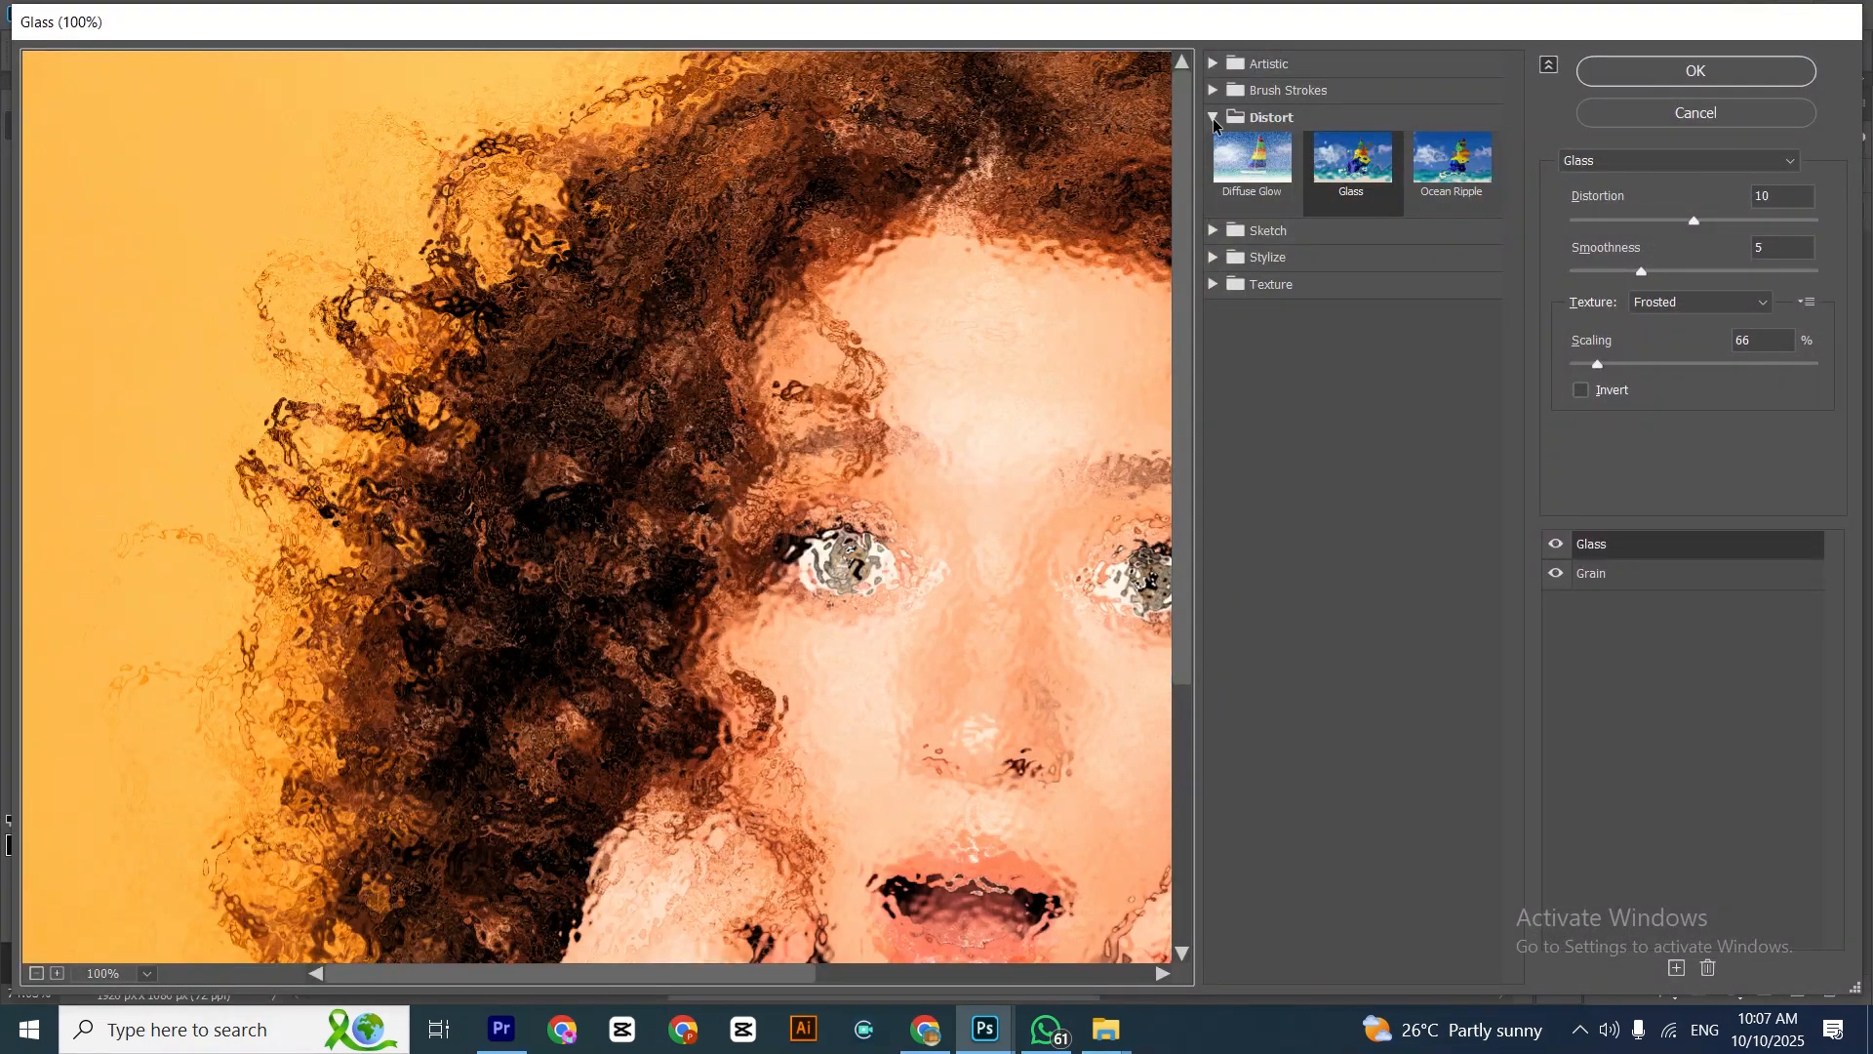
click(1218, 118)
click(1234, 118)
click(1268, 118)
click(1274, 118)
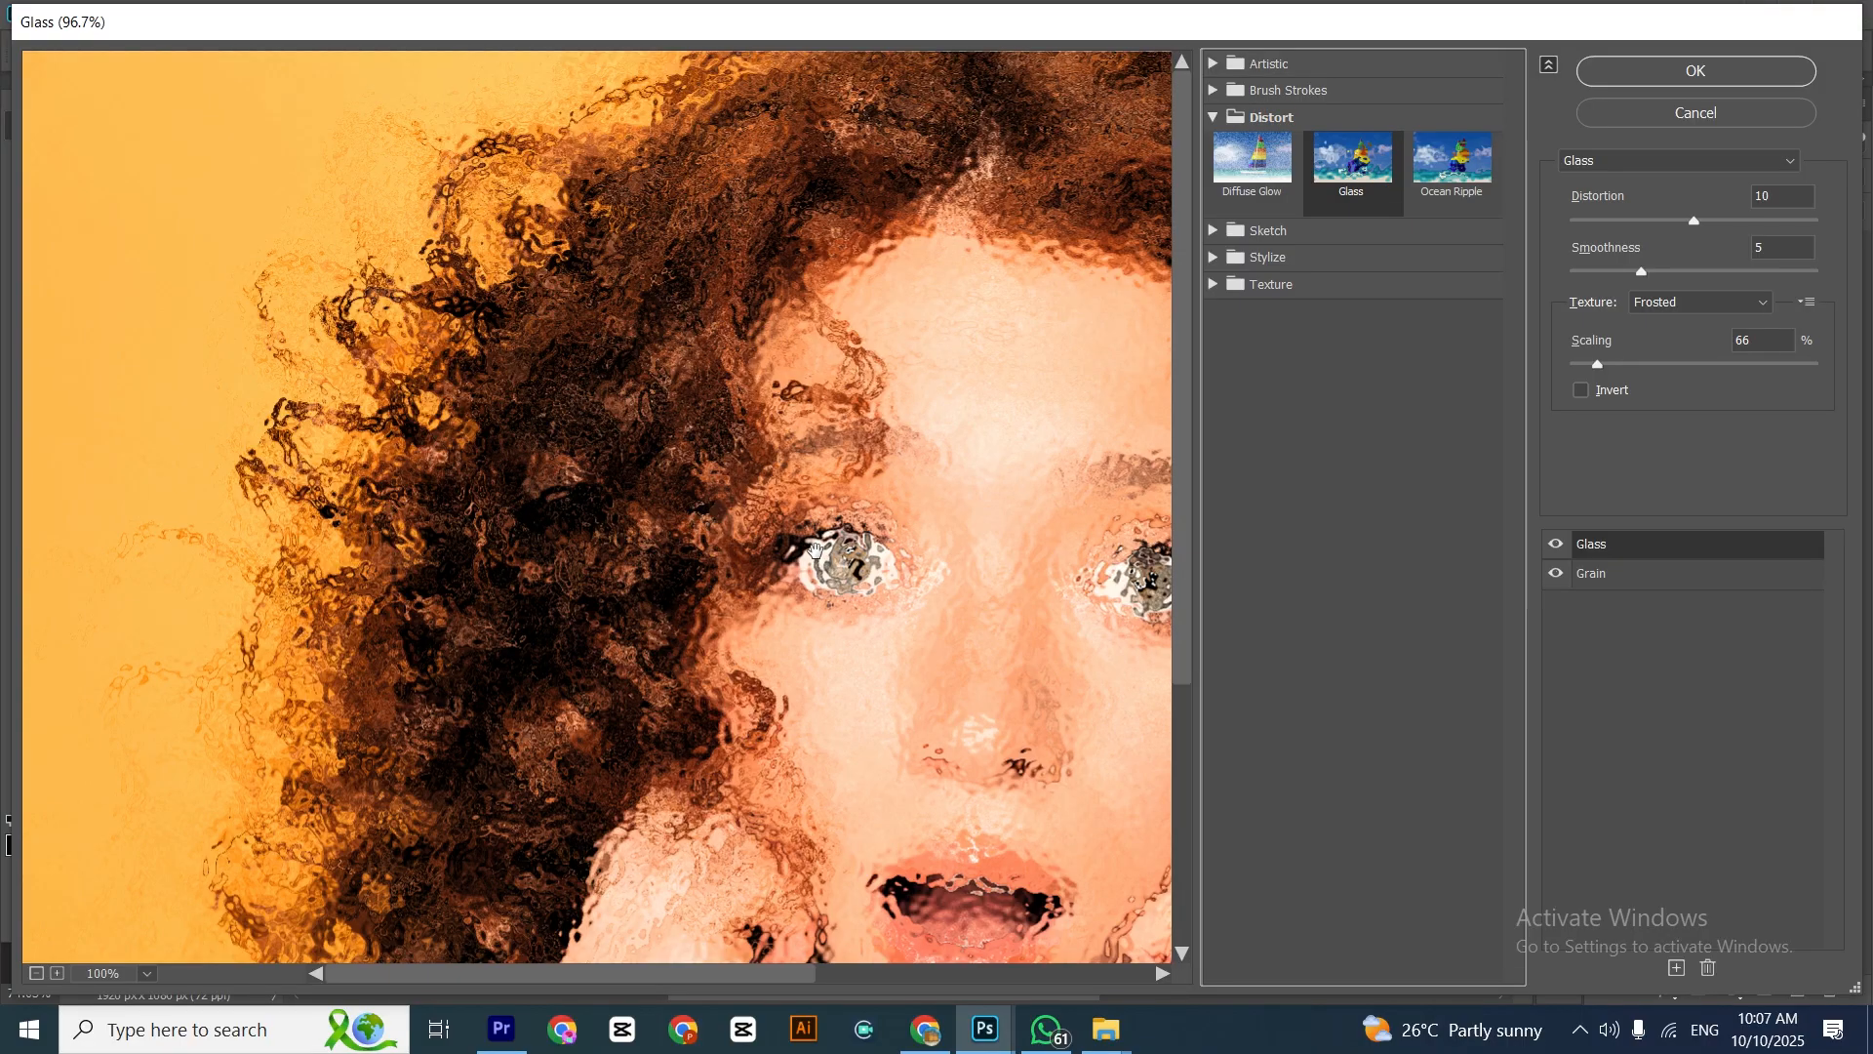
scroll(816, 551, down, 1)
drag(900, 583, 757, 519)
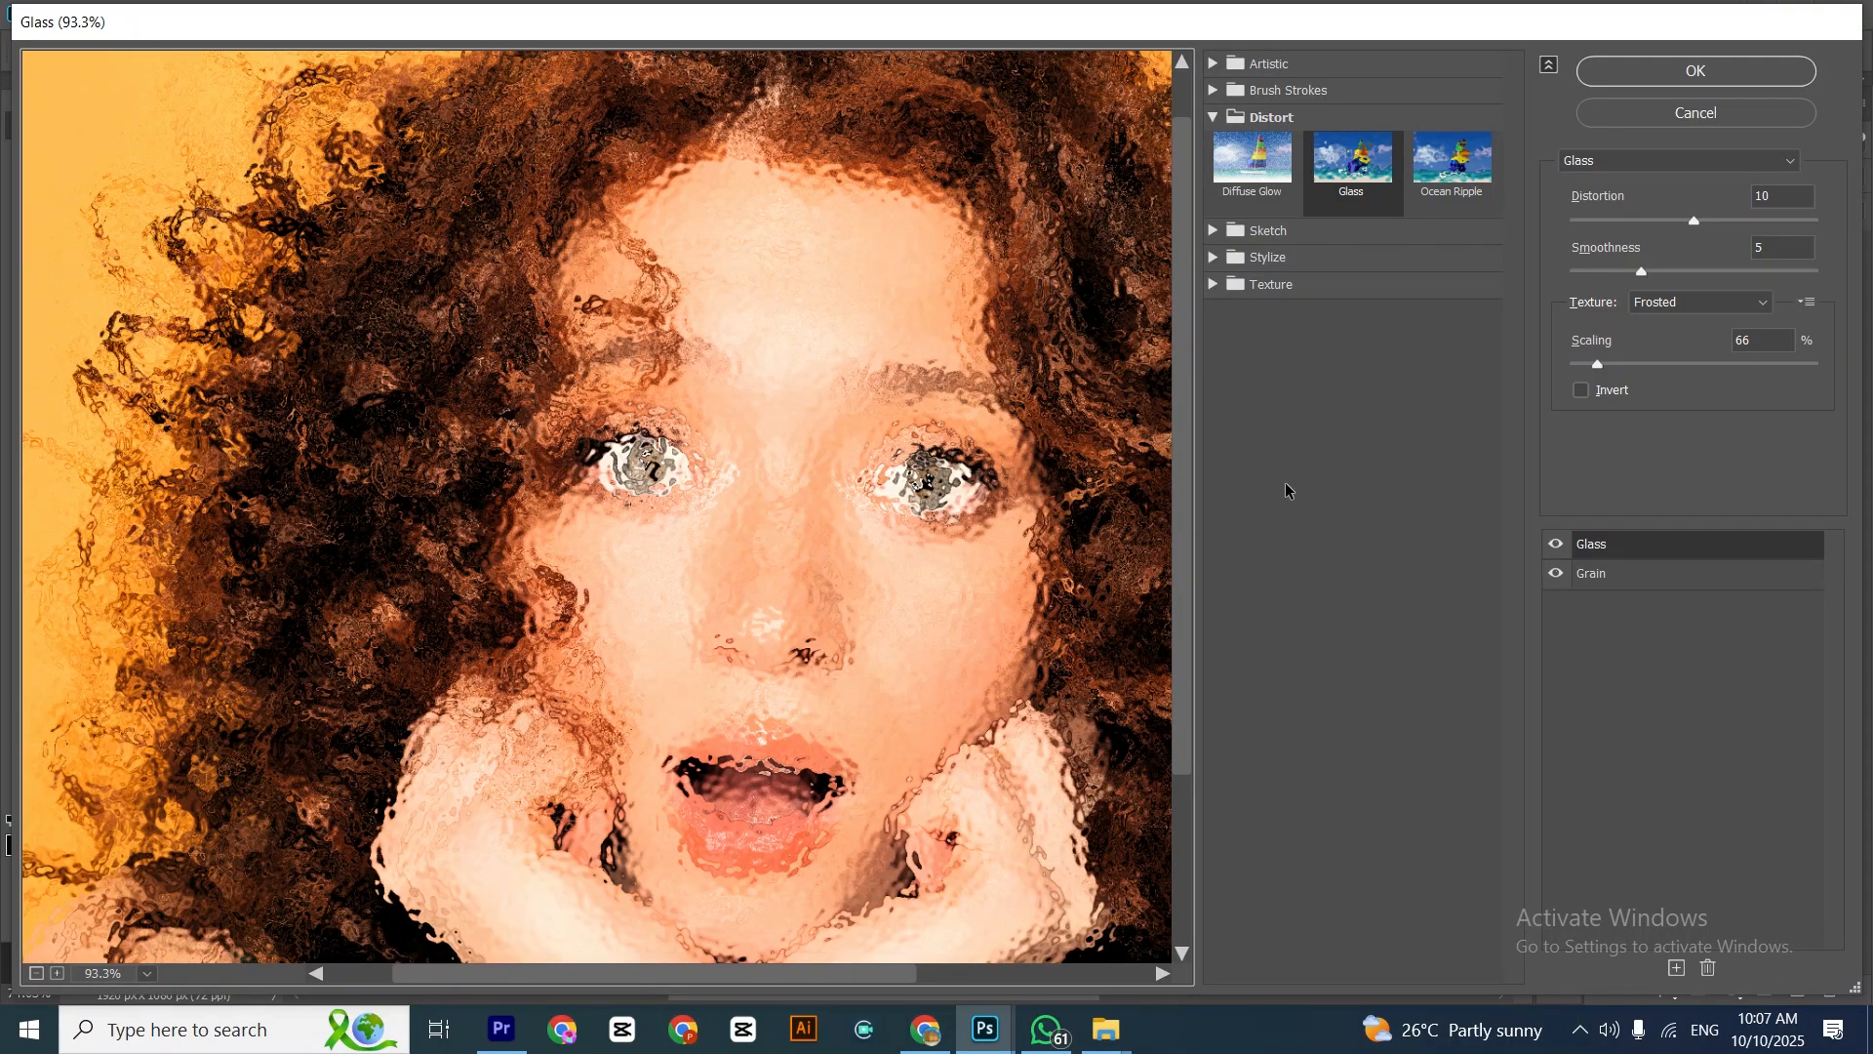
Try the Glass filter's Blocks, Canvas, Frosted and Tiny Lens textures in the preview, ending on Frosted
click(1751, 308)
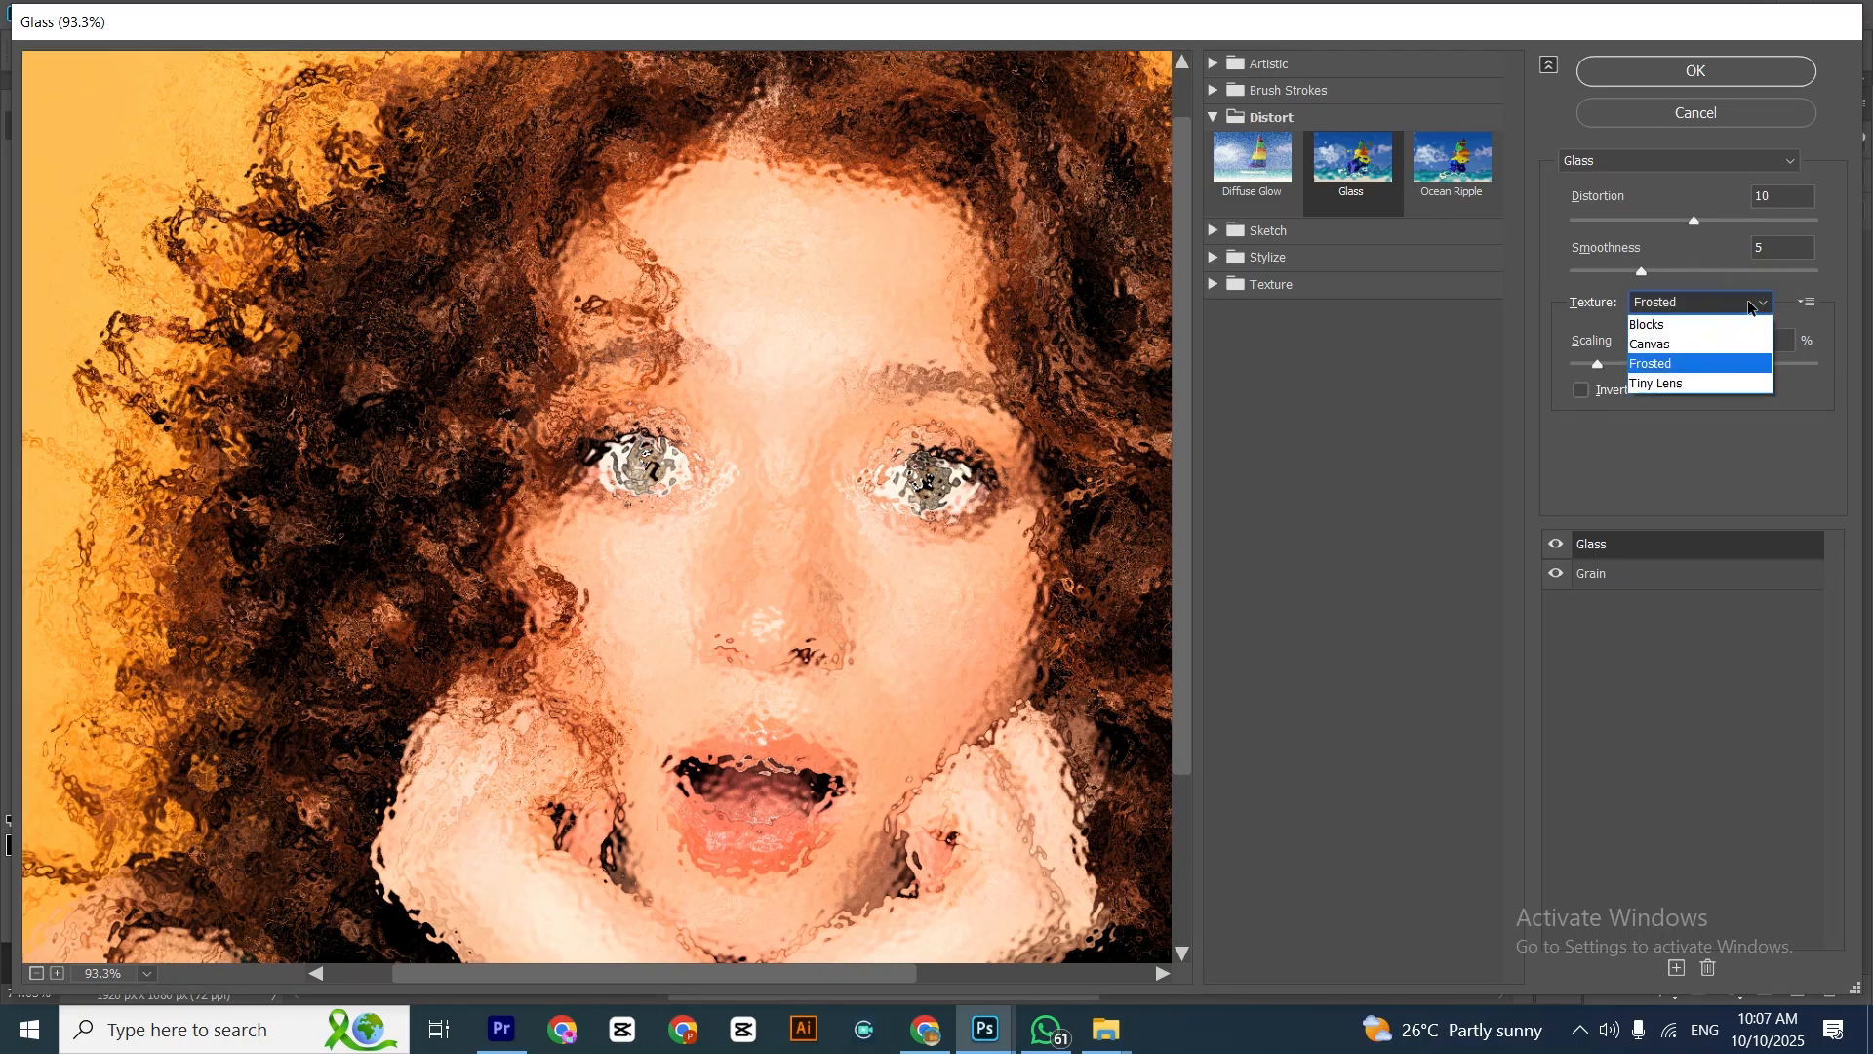
click(1704, 326)
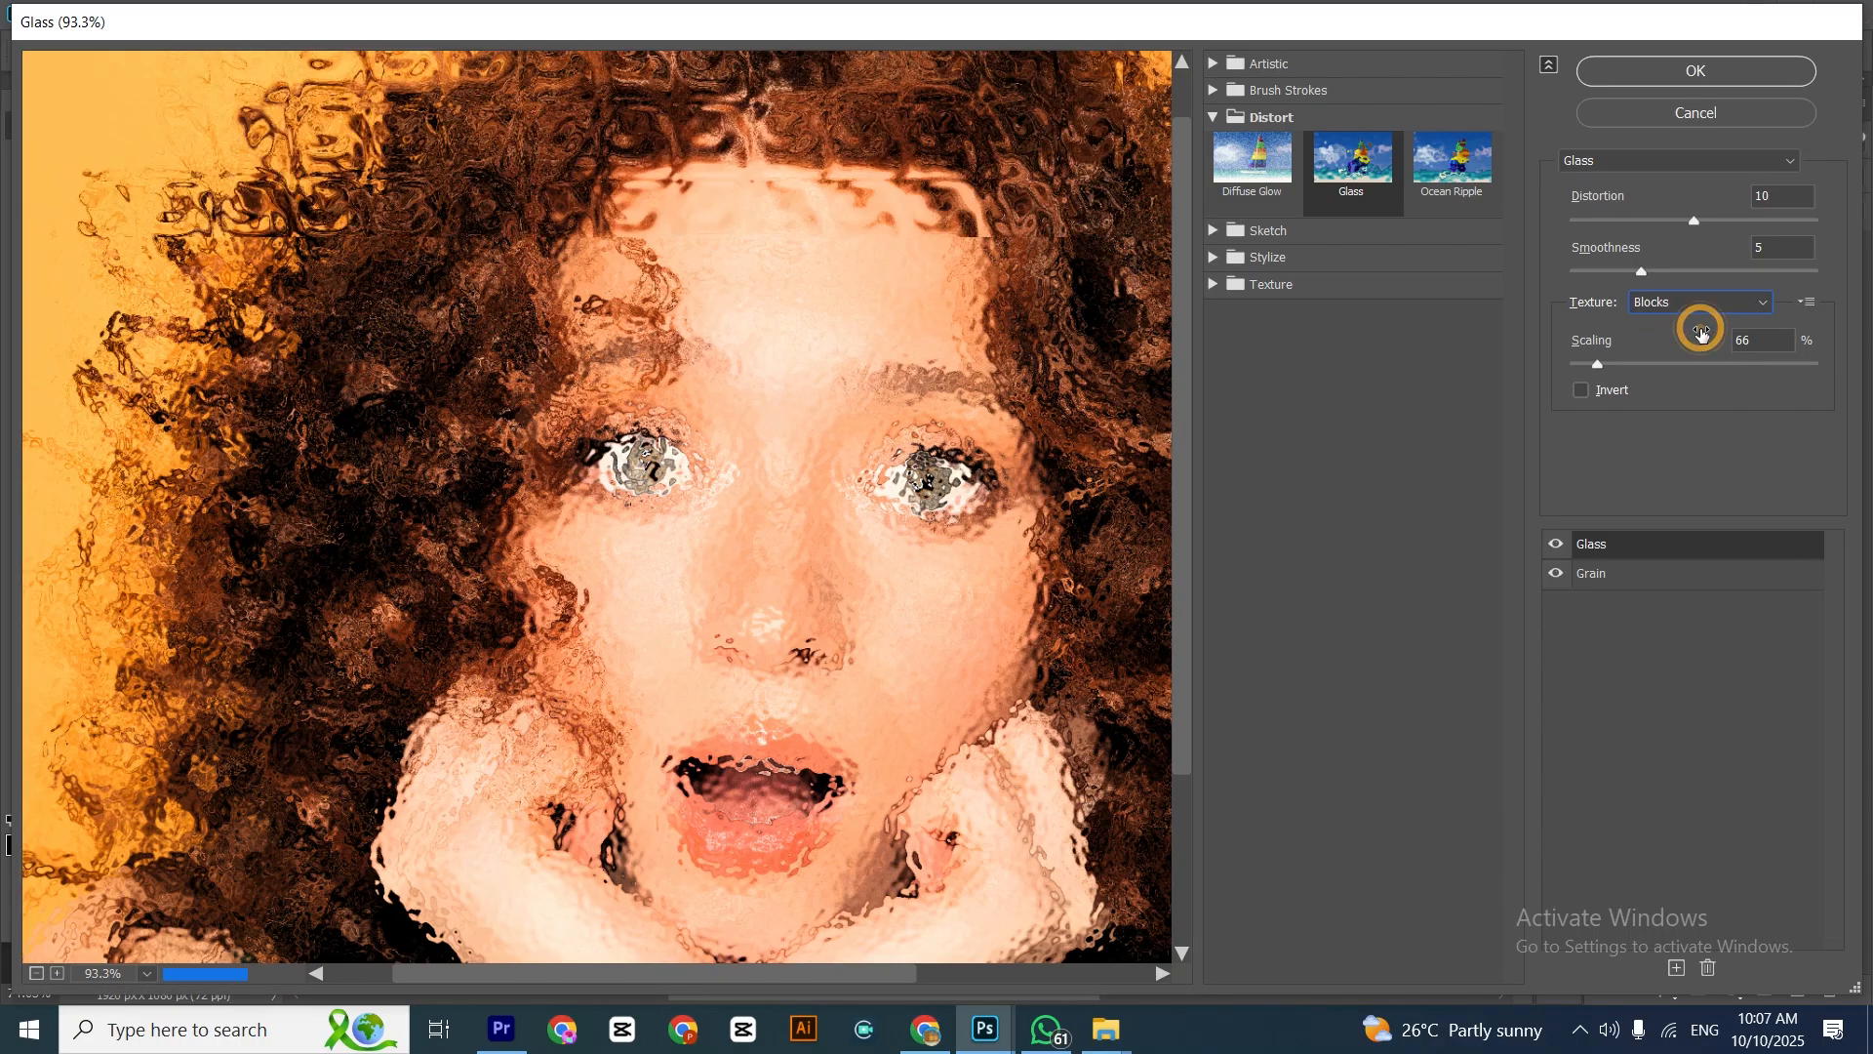
click(1695, 302)
click(1676, 347)
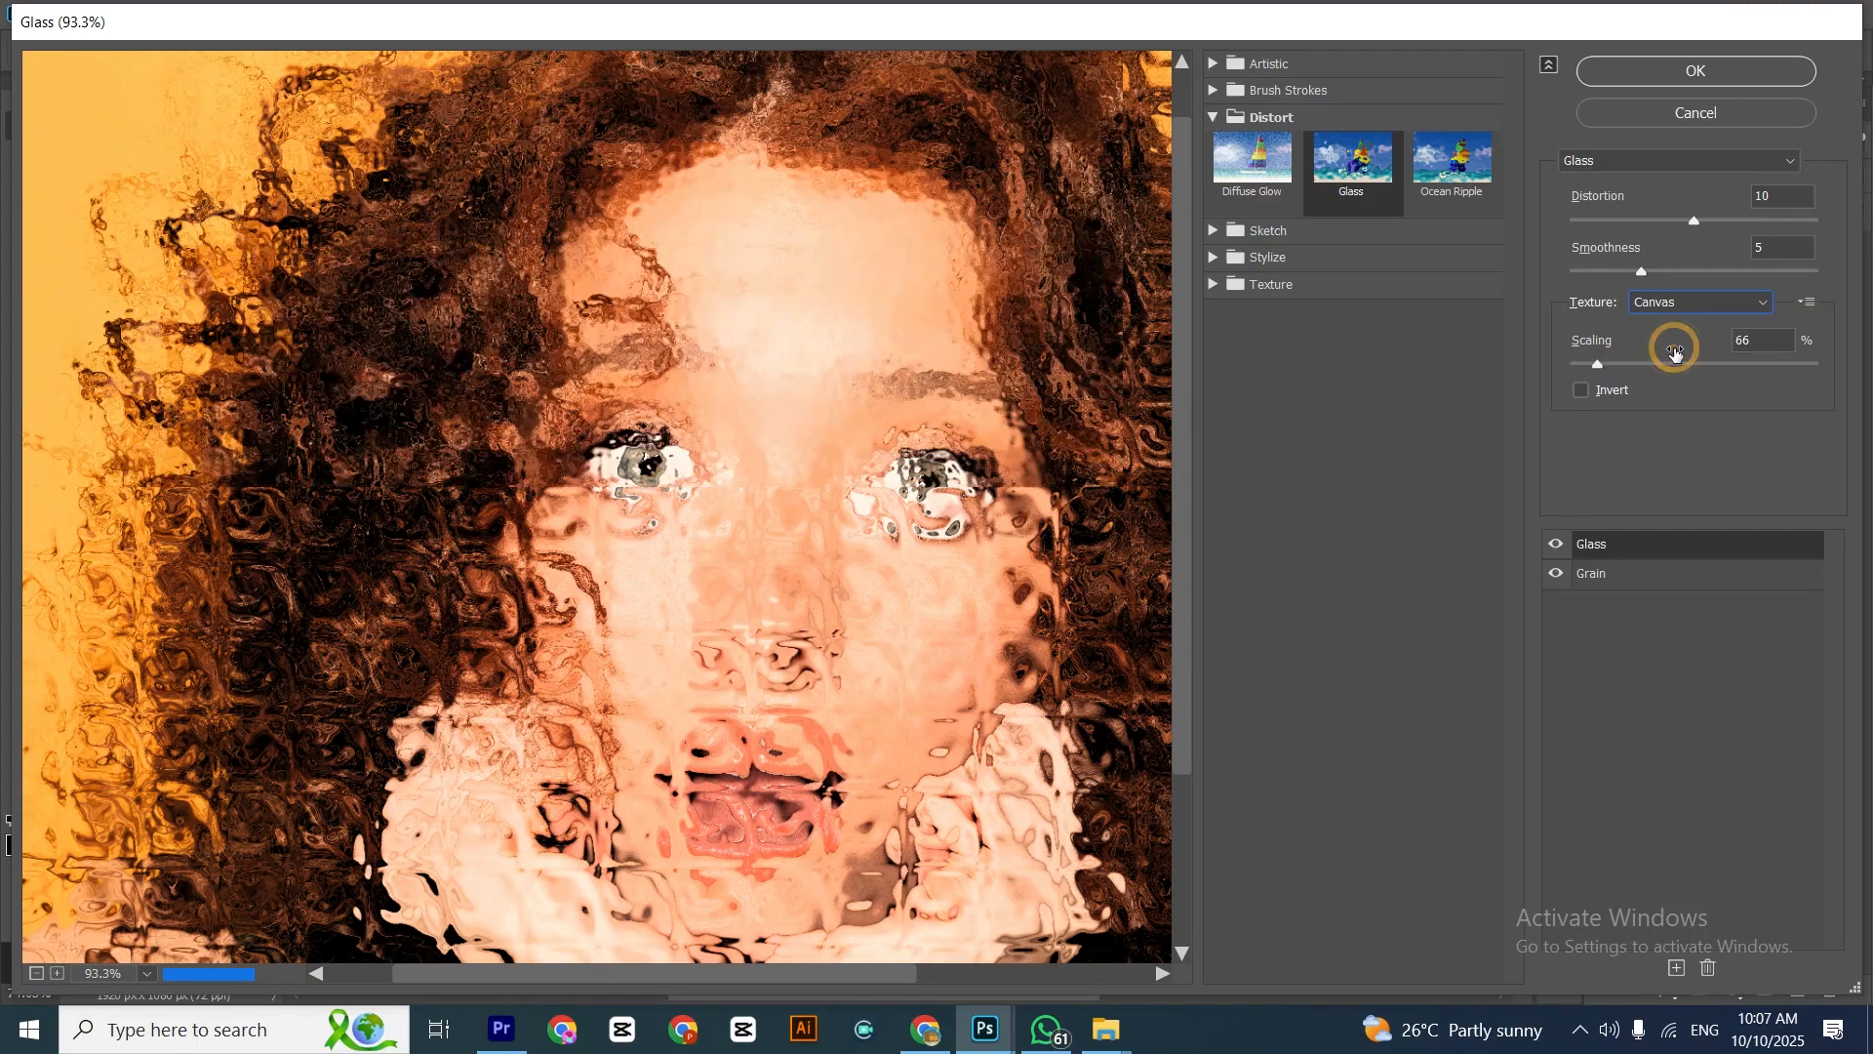
click(1681, 302)
click(1677, 364)
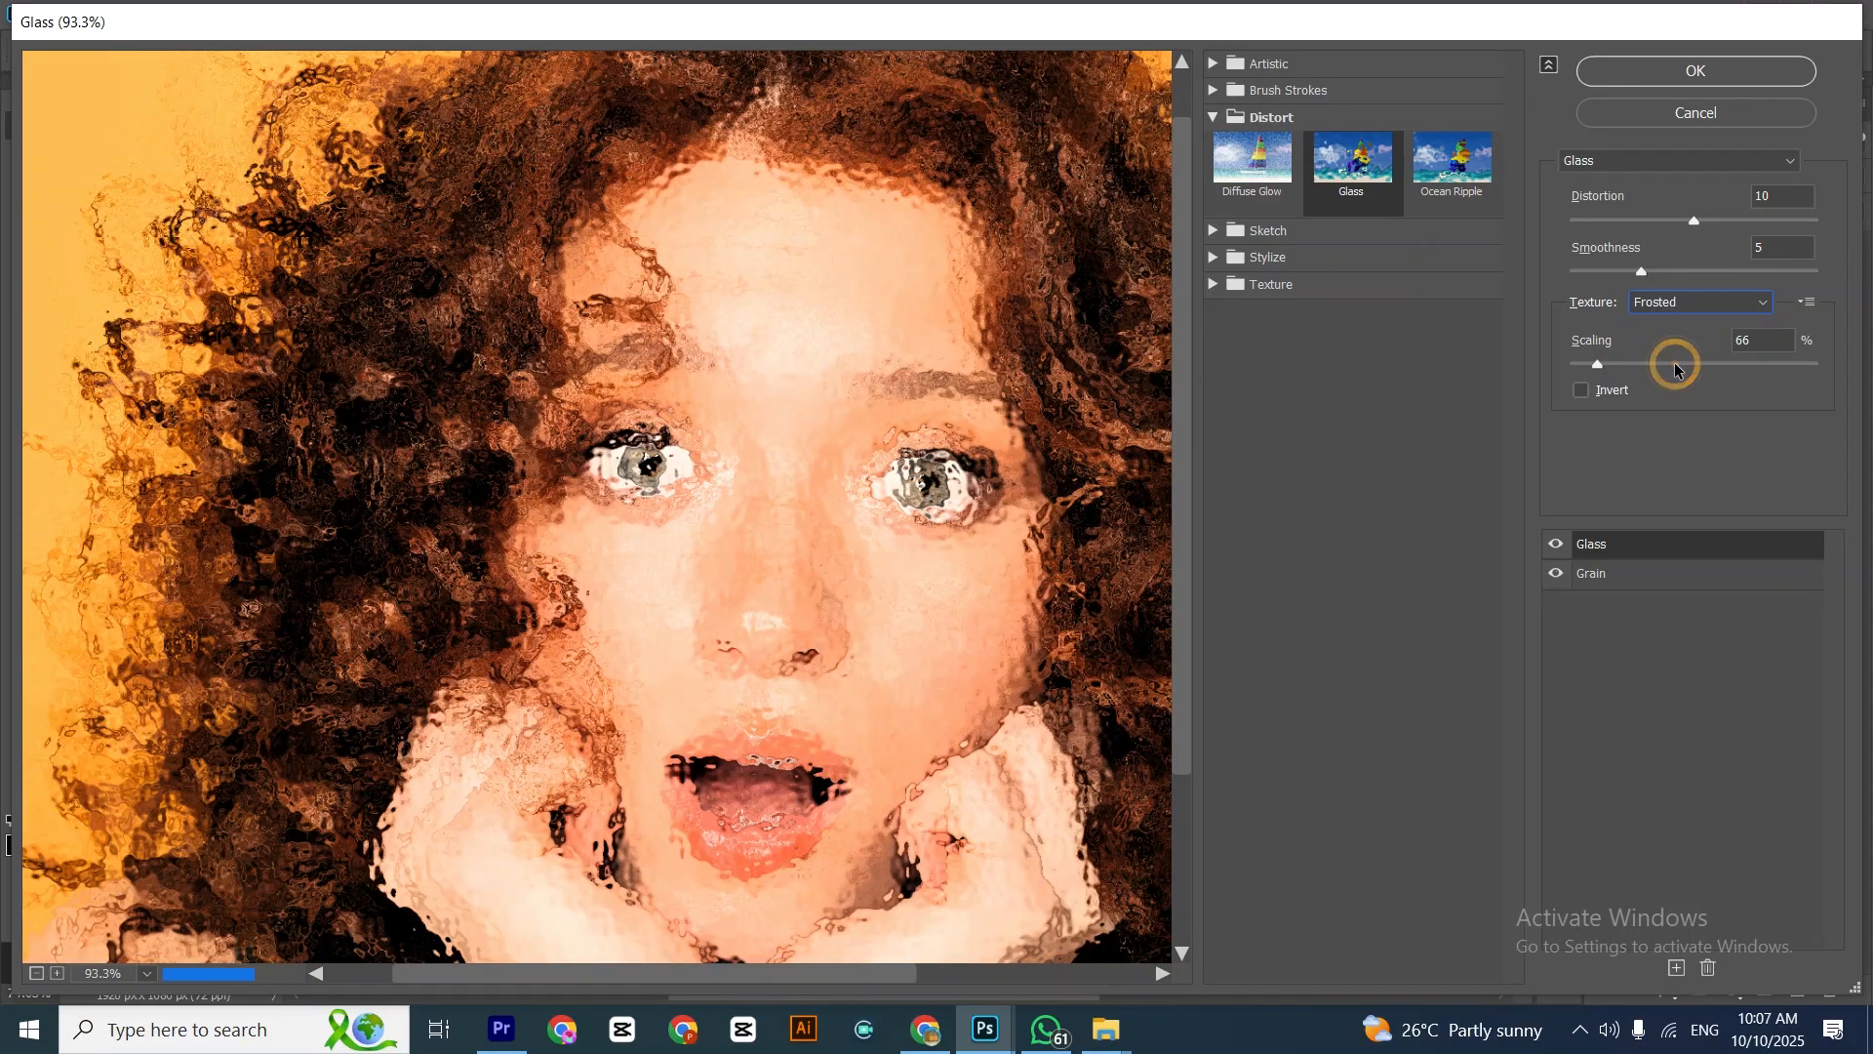
click(1681, 301)
click(1658, 384)
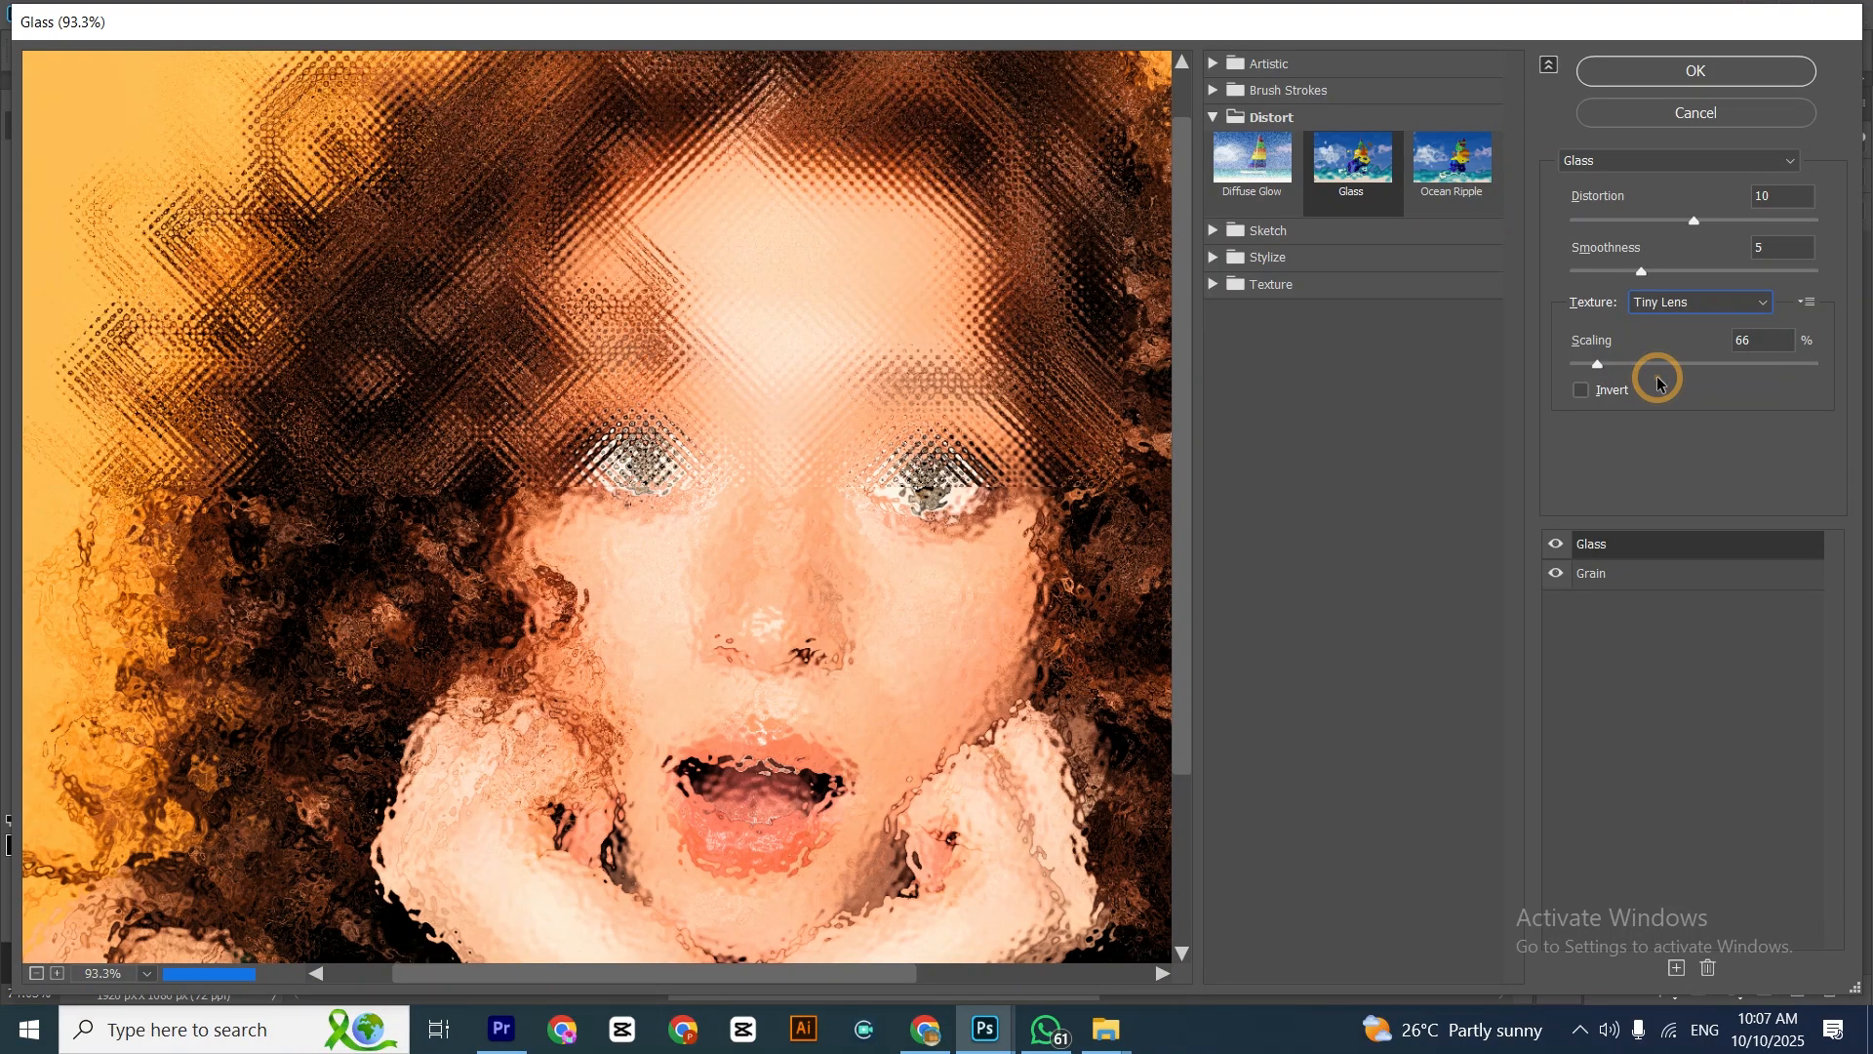
click(1680, 305)
click(1681, 304)
click(1681, 304)
click(1668, 361)
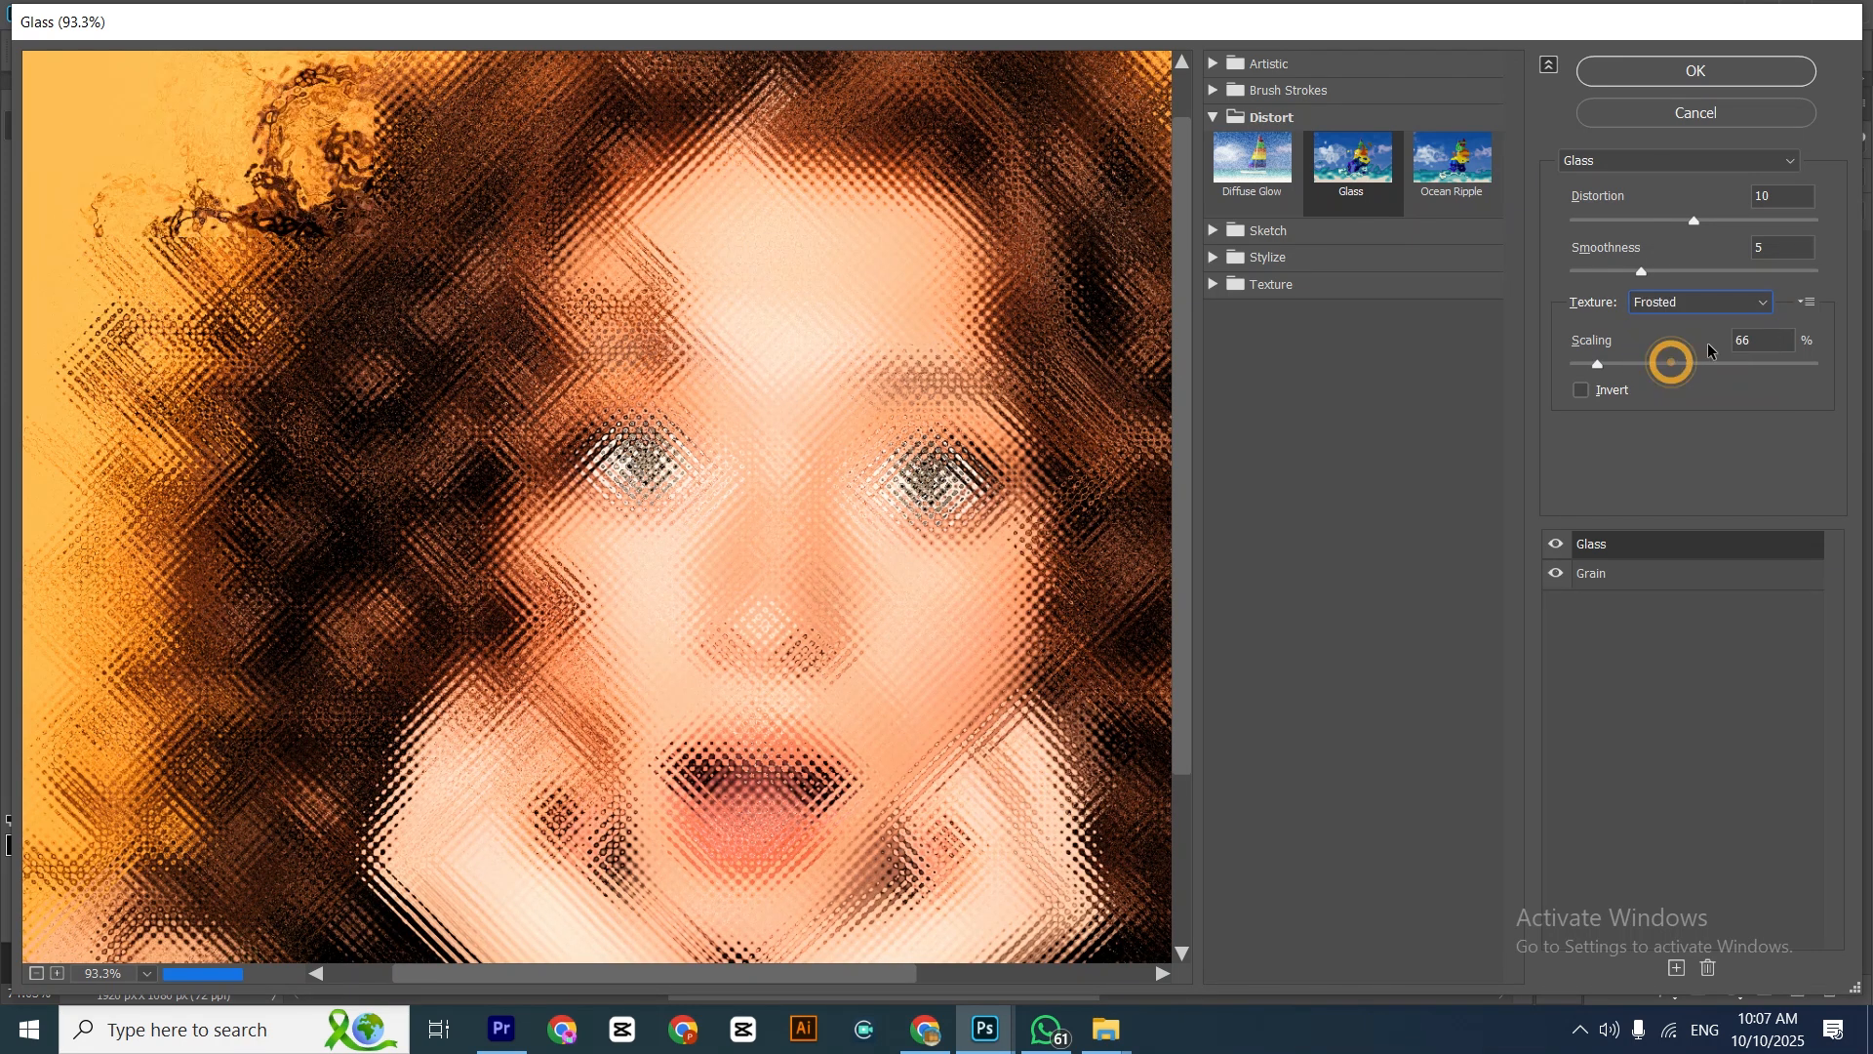
Load the saved Glass 1 pattern as the Glass filter's texture and set its scaling to 51%
click(1809, 302)
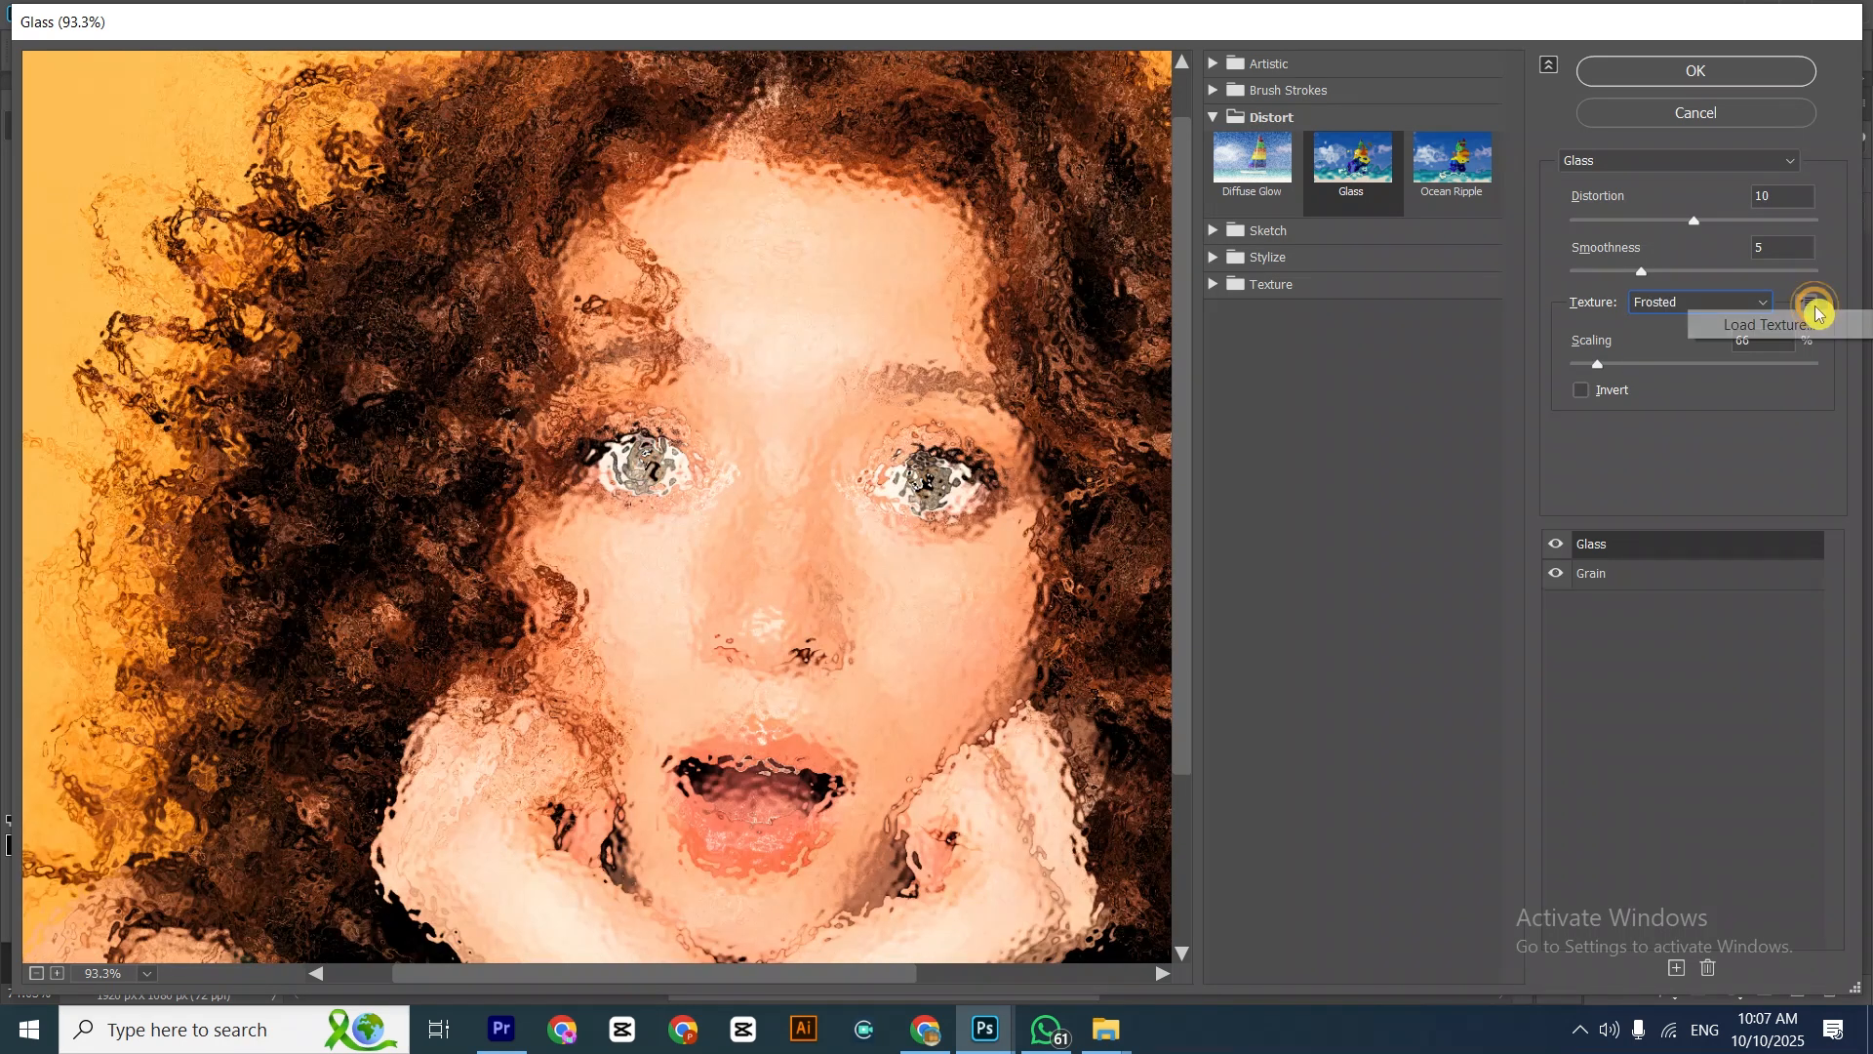
click(1763, 327)
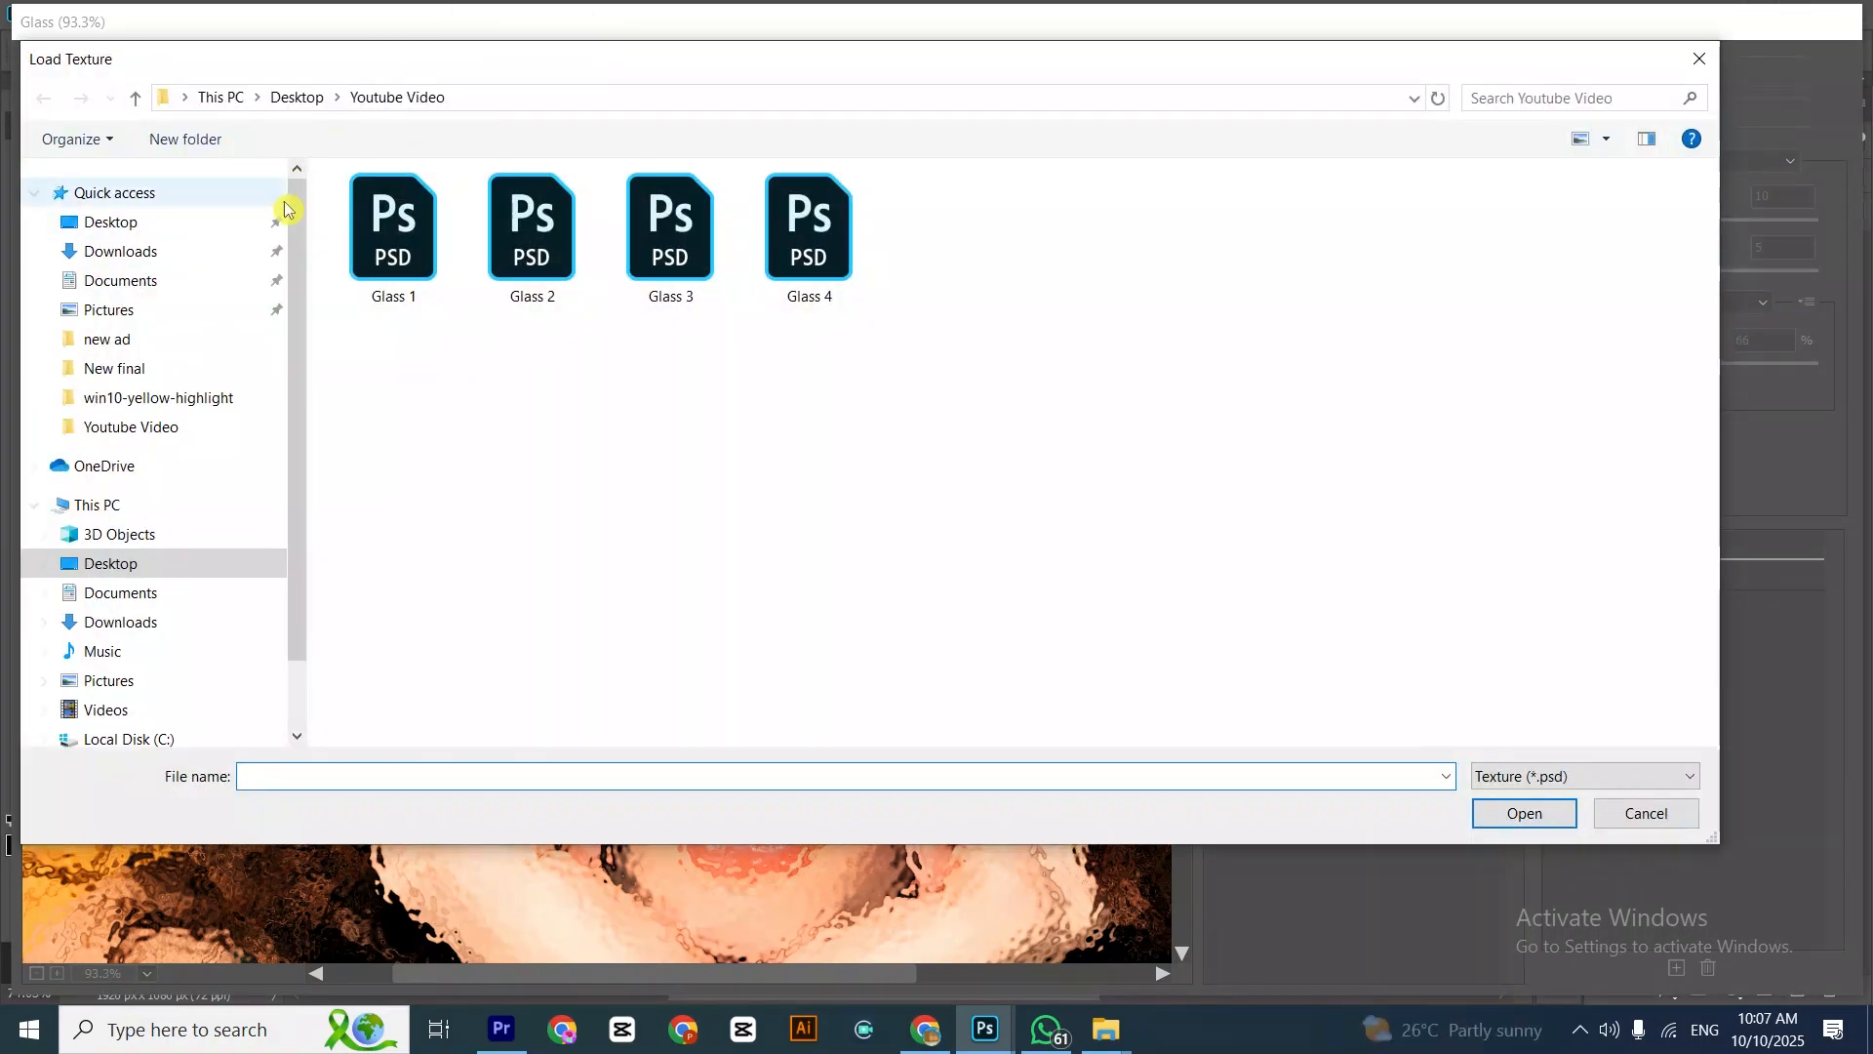
click(385, 234)
click(1523, 814)
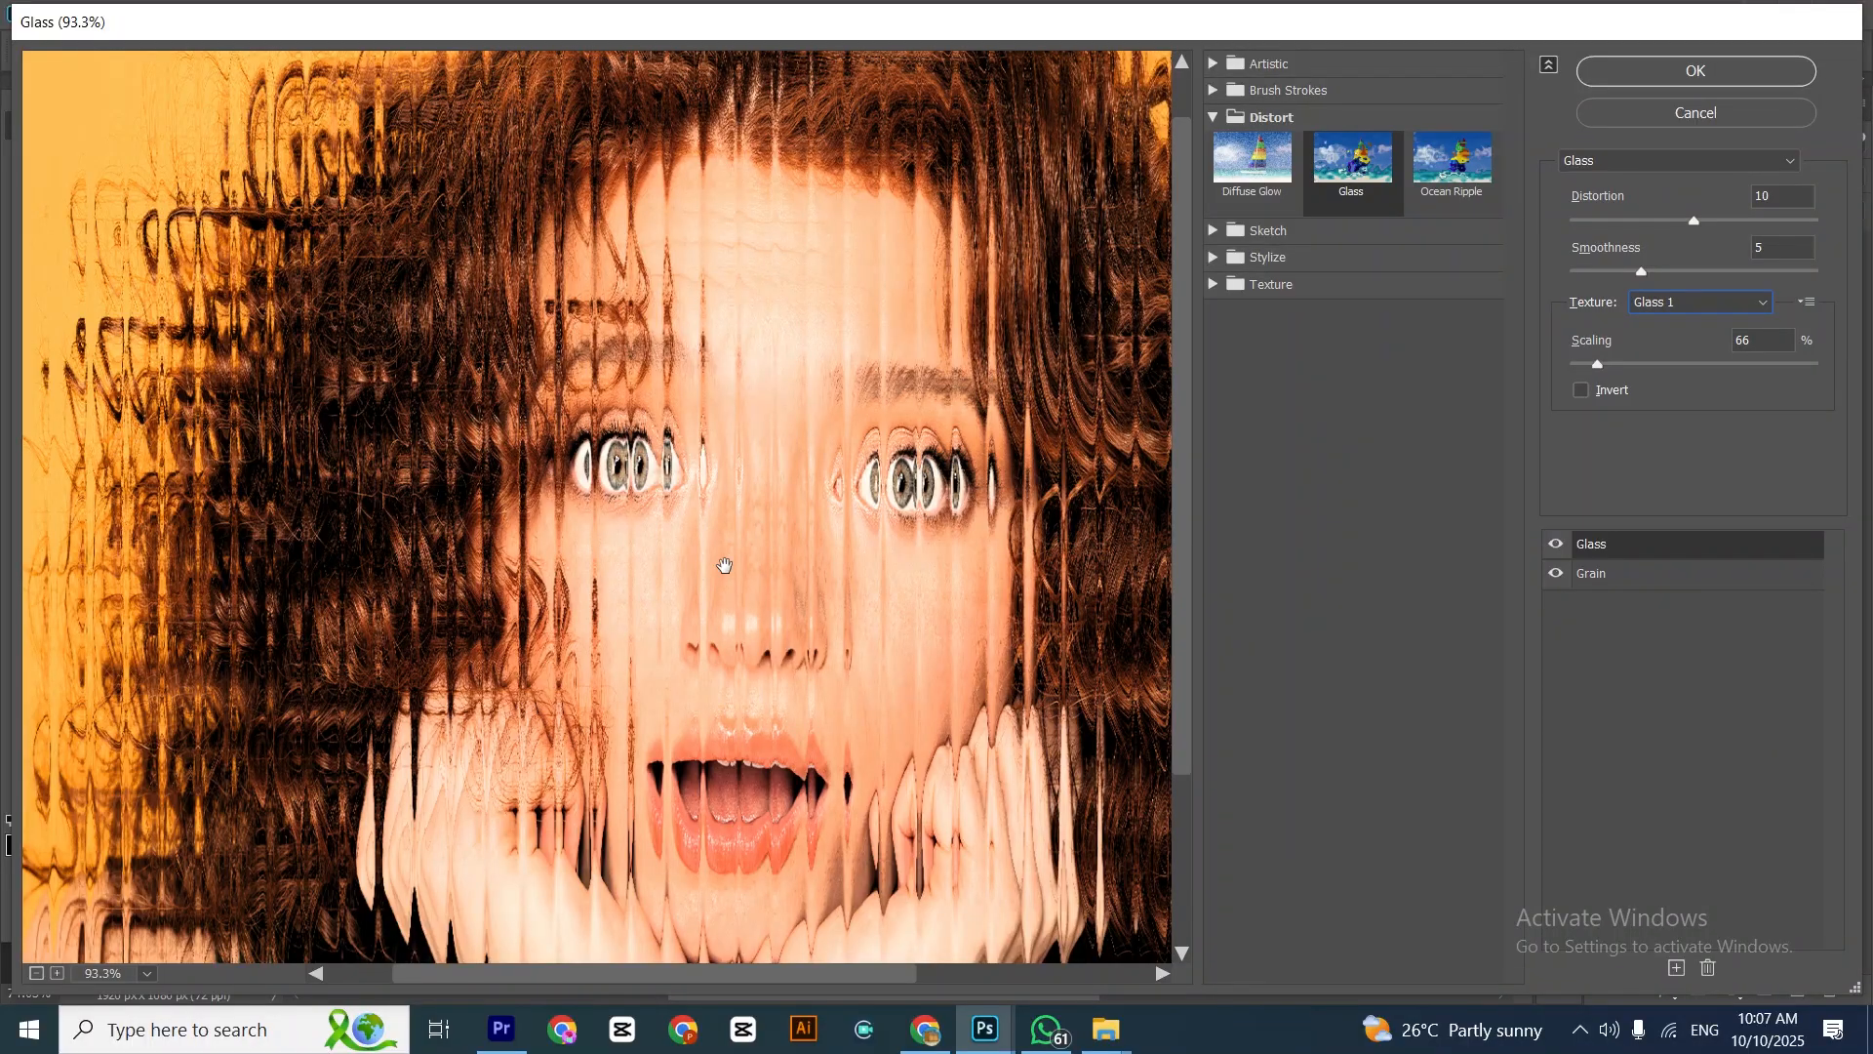
scroll(725, 565, down, 1)
mouse_move(1598, 363)
mouse_down()
mouse_move(1637, 363)
mouse_move(1576, 379)
mouse_up()
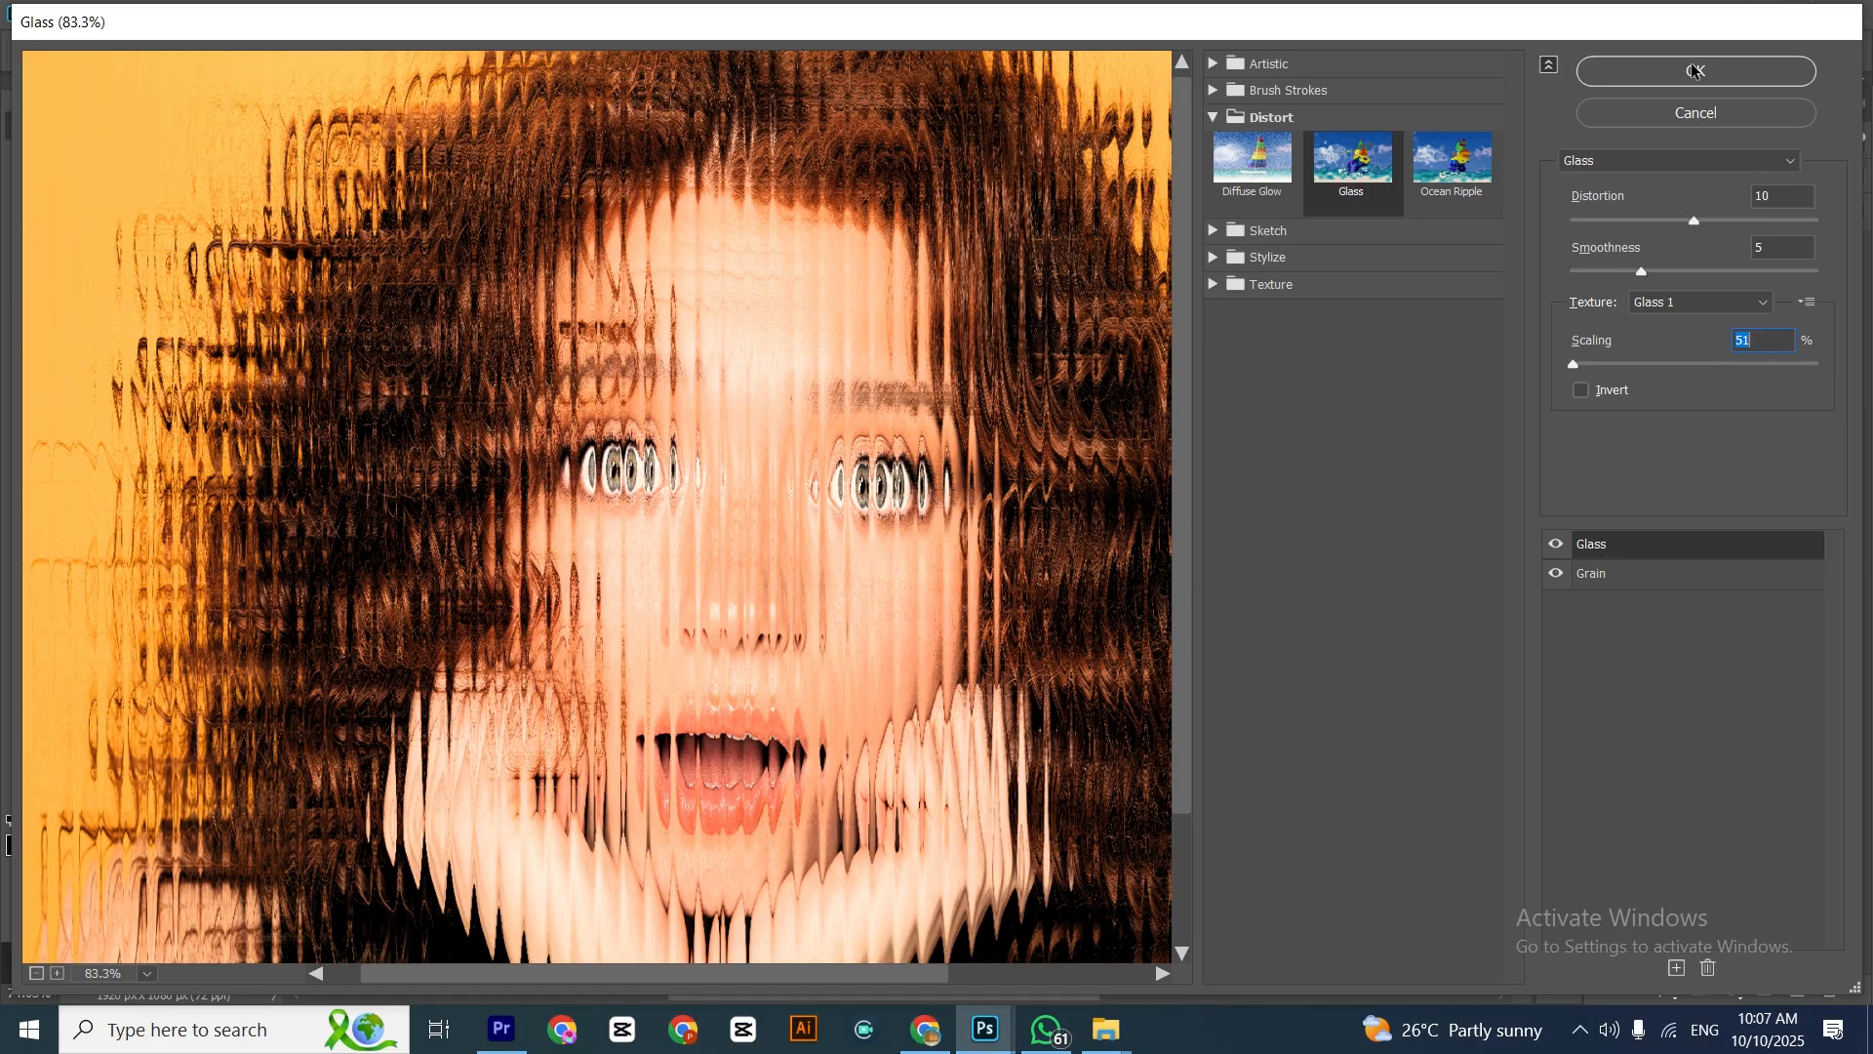
Set the Glass filter's distortion to 16 and smoothness to 6, and apply it to the glass 1 layer
mouse_move(1697, 225)
mouse_down()
mouse_move(1609, 225)
mouse_move(1693, 231)
mouse_up()
key(Up)
key(Up)
key(Up)
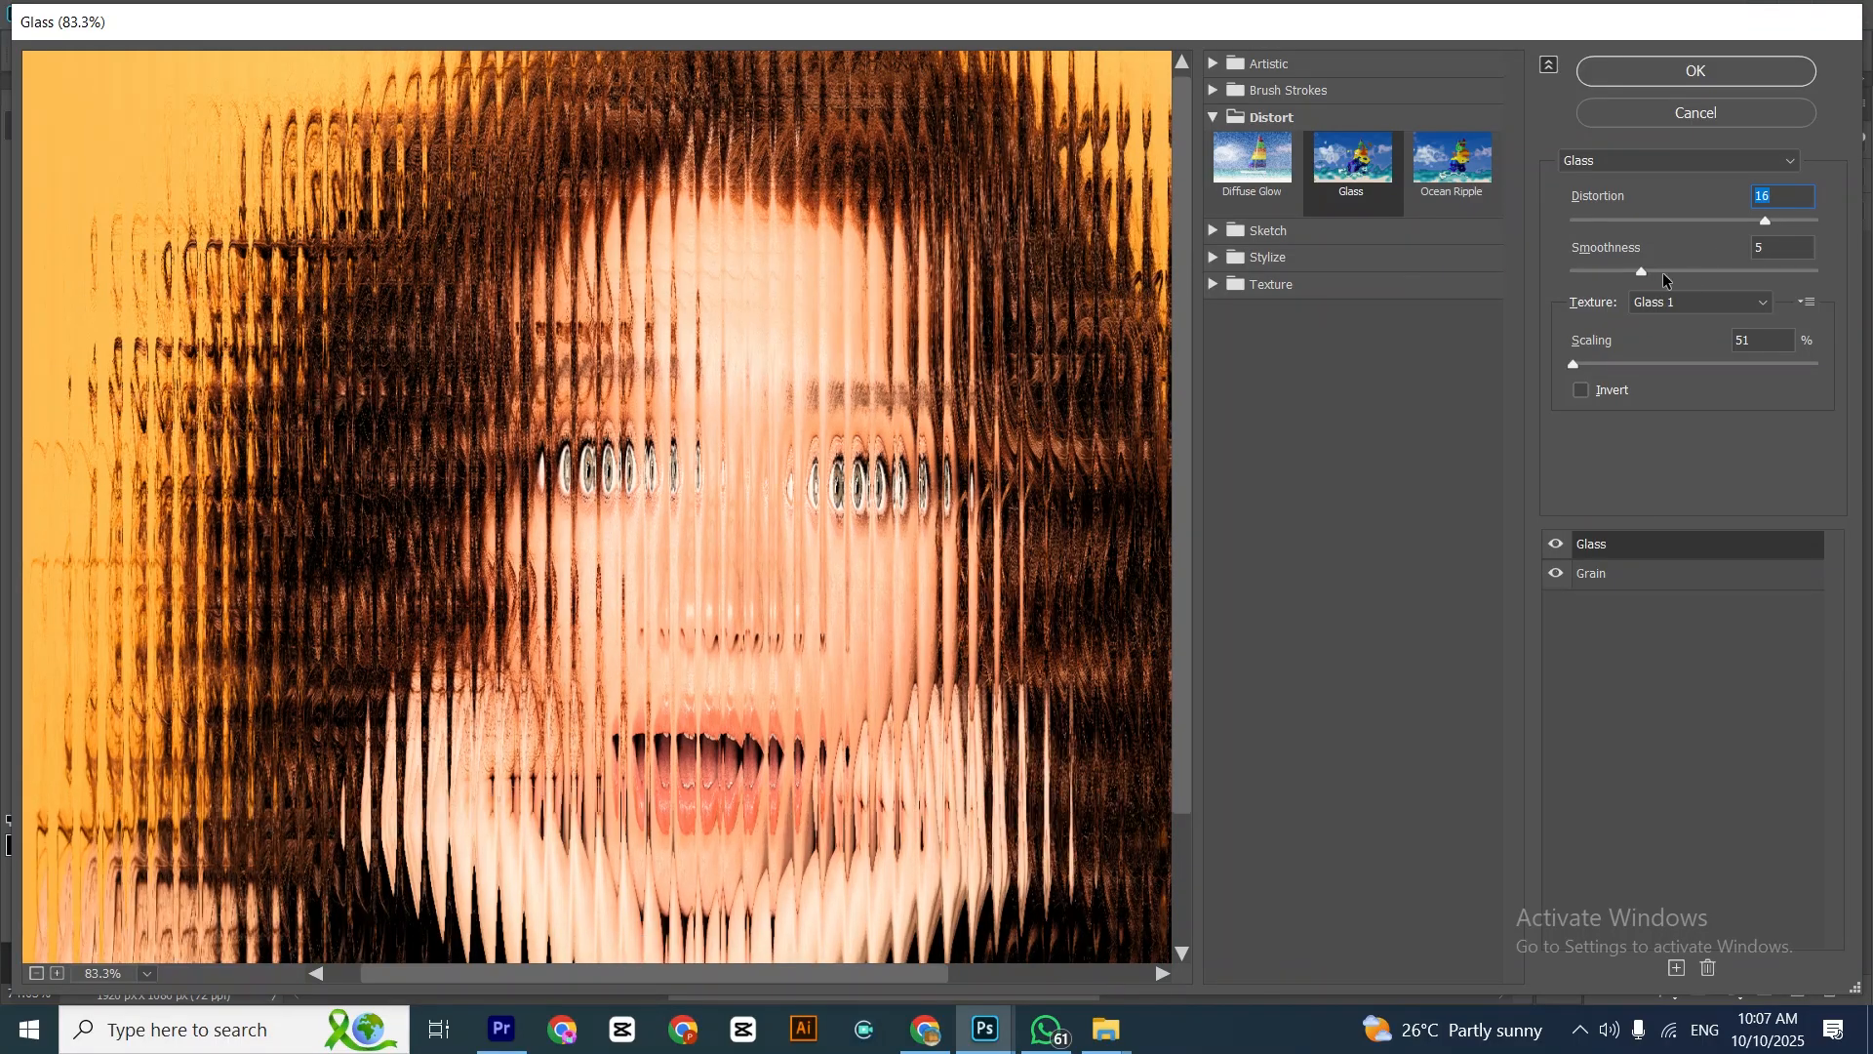
mouse_move(1635, 278)
mouse_down()
mouse_move(1743, 271)
mouse_move(1671, 283)
mouse_up()
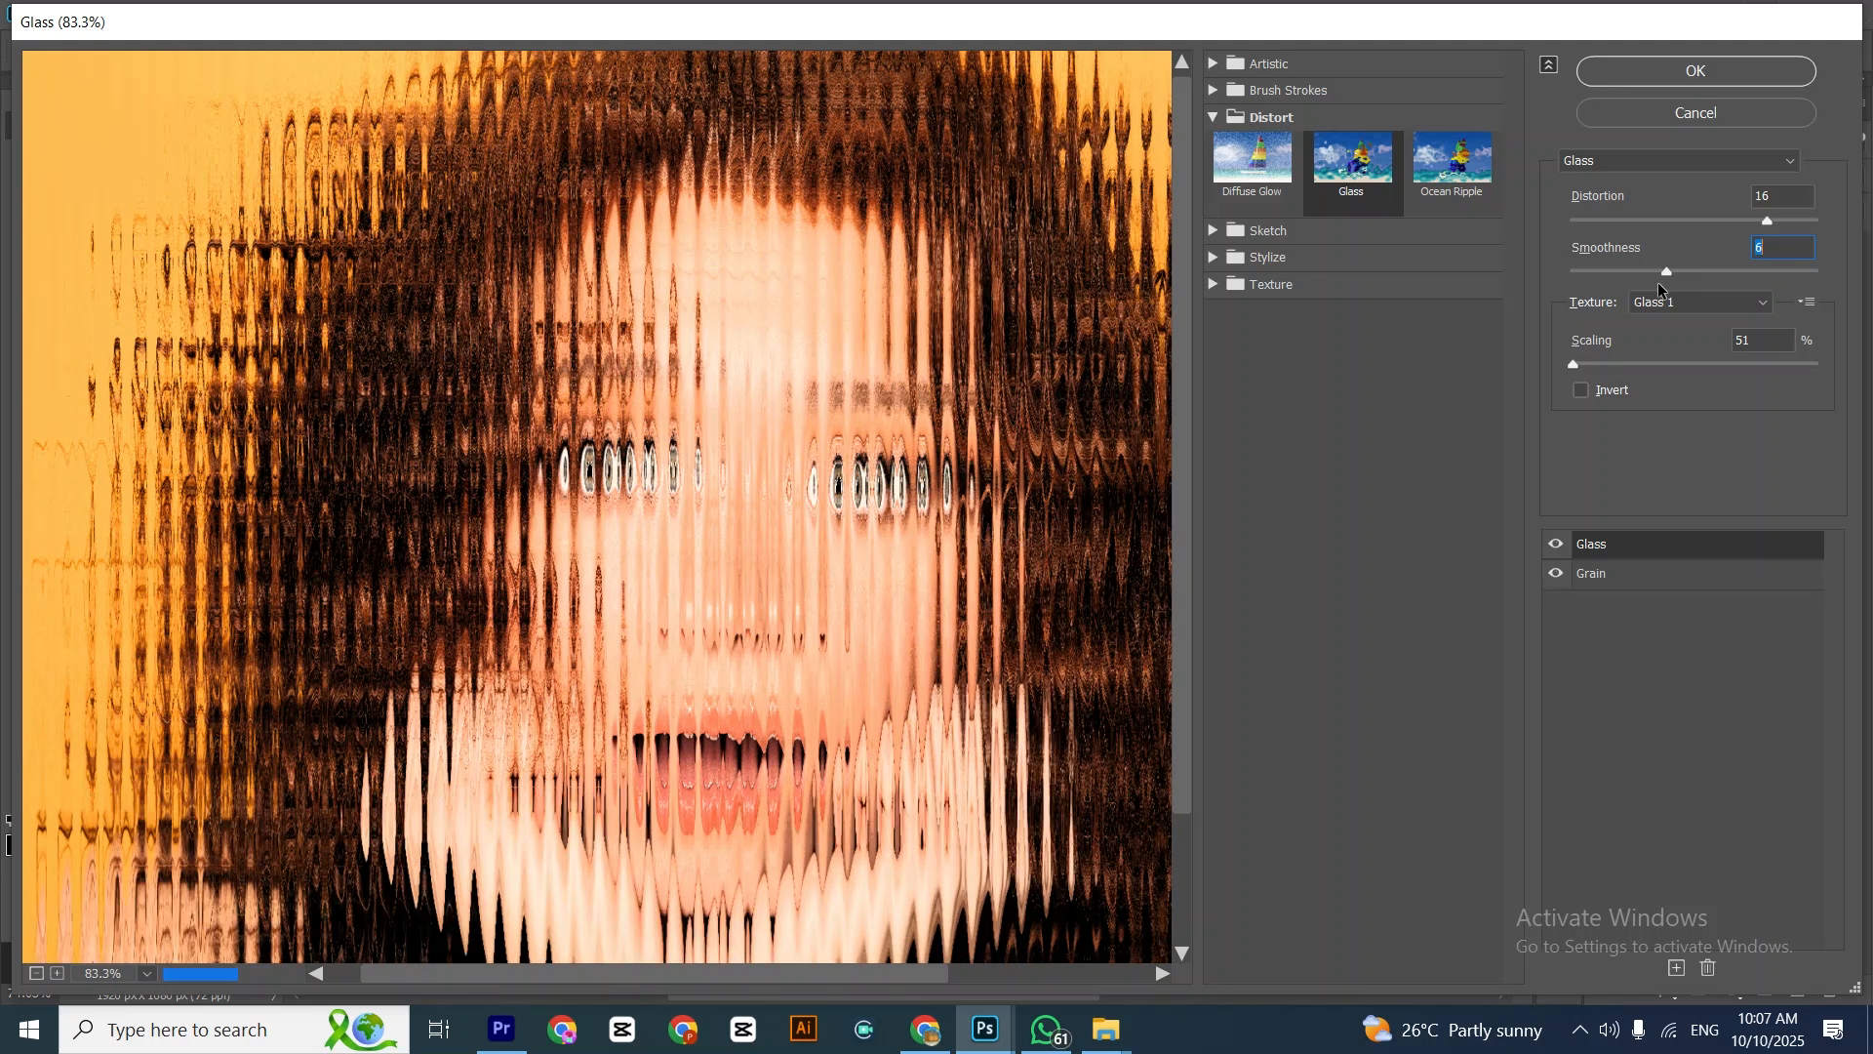
click(1679, 76)
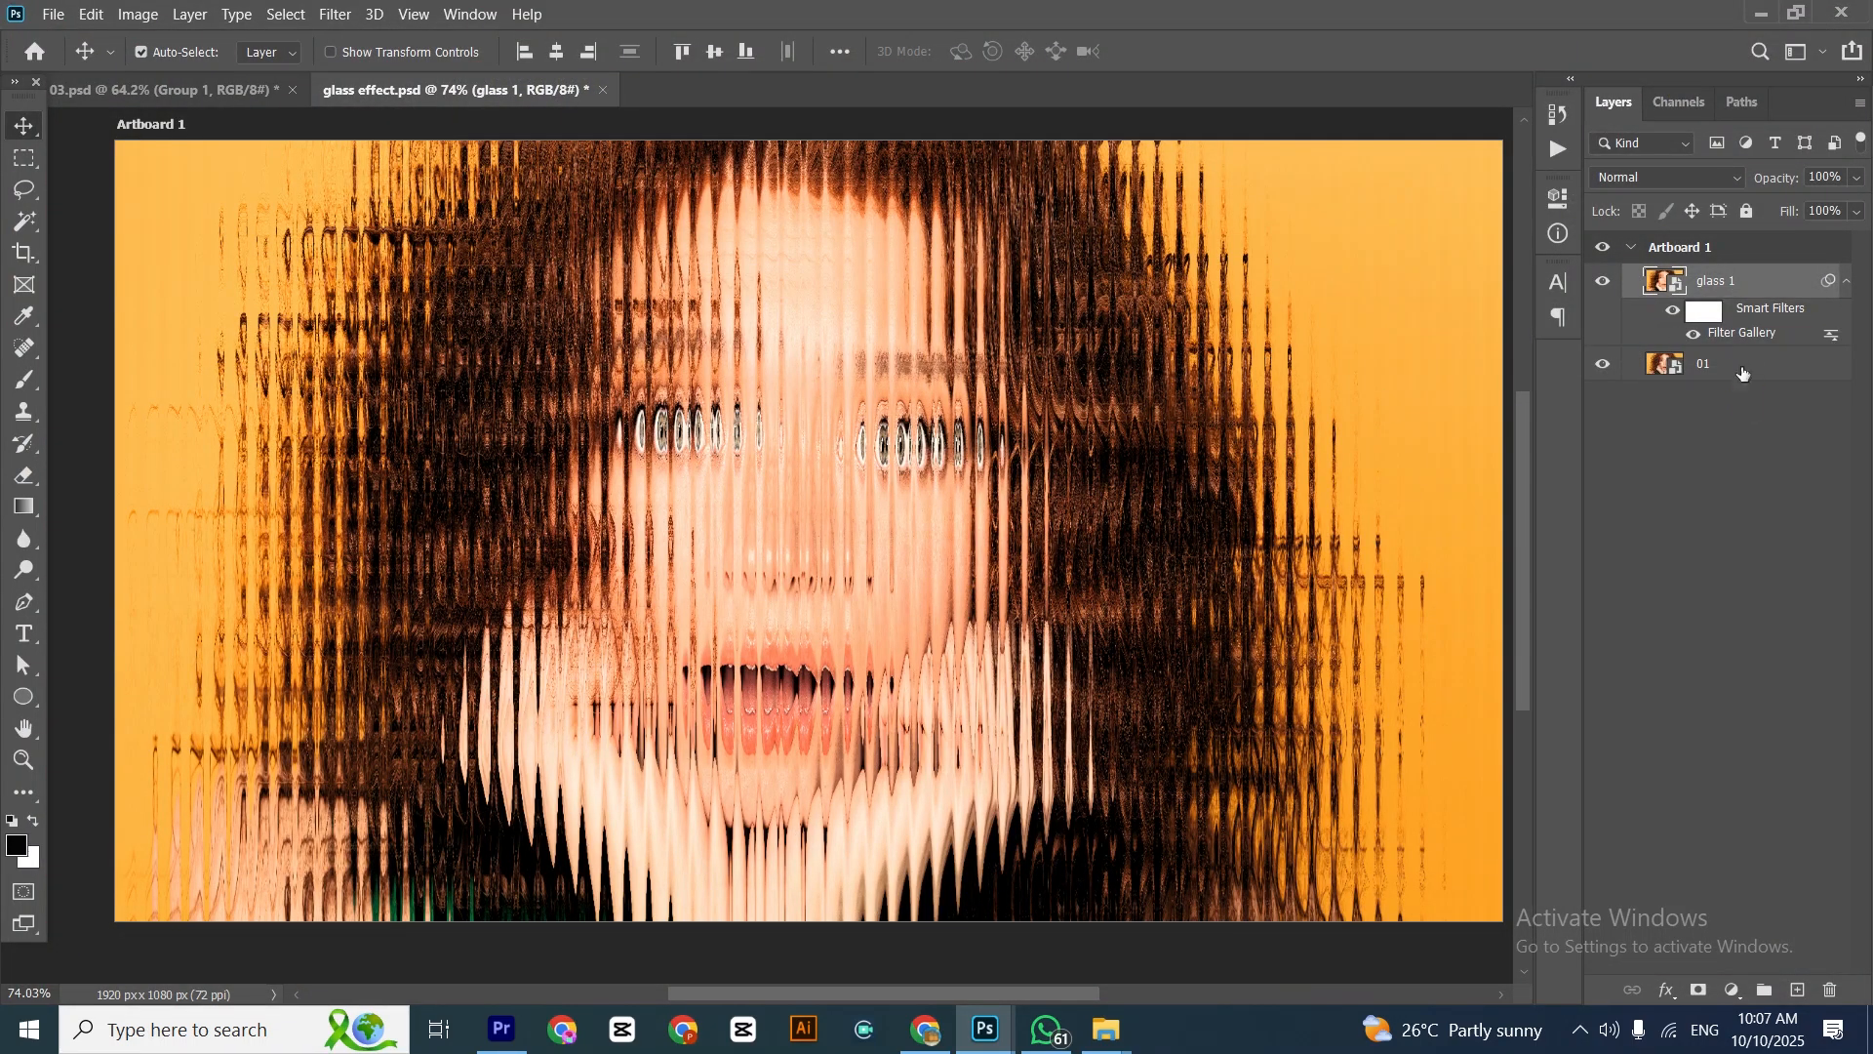
Draw a black circle about 478 px in diameter over the portrait's cheek and hair, directly above layer 01
click(1743, 371)
click(23, 700)
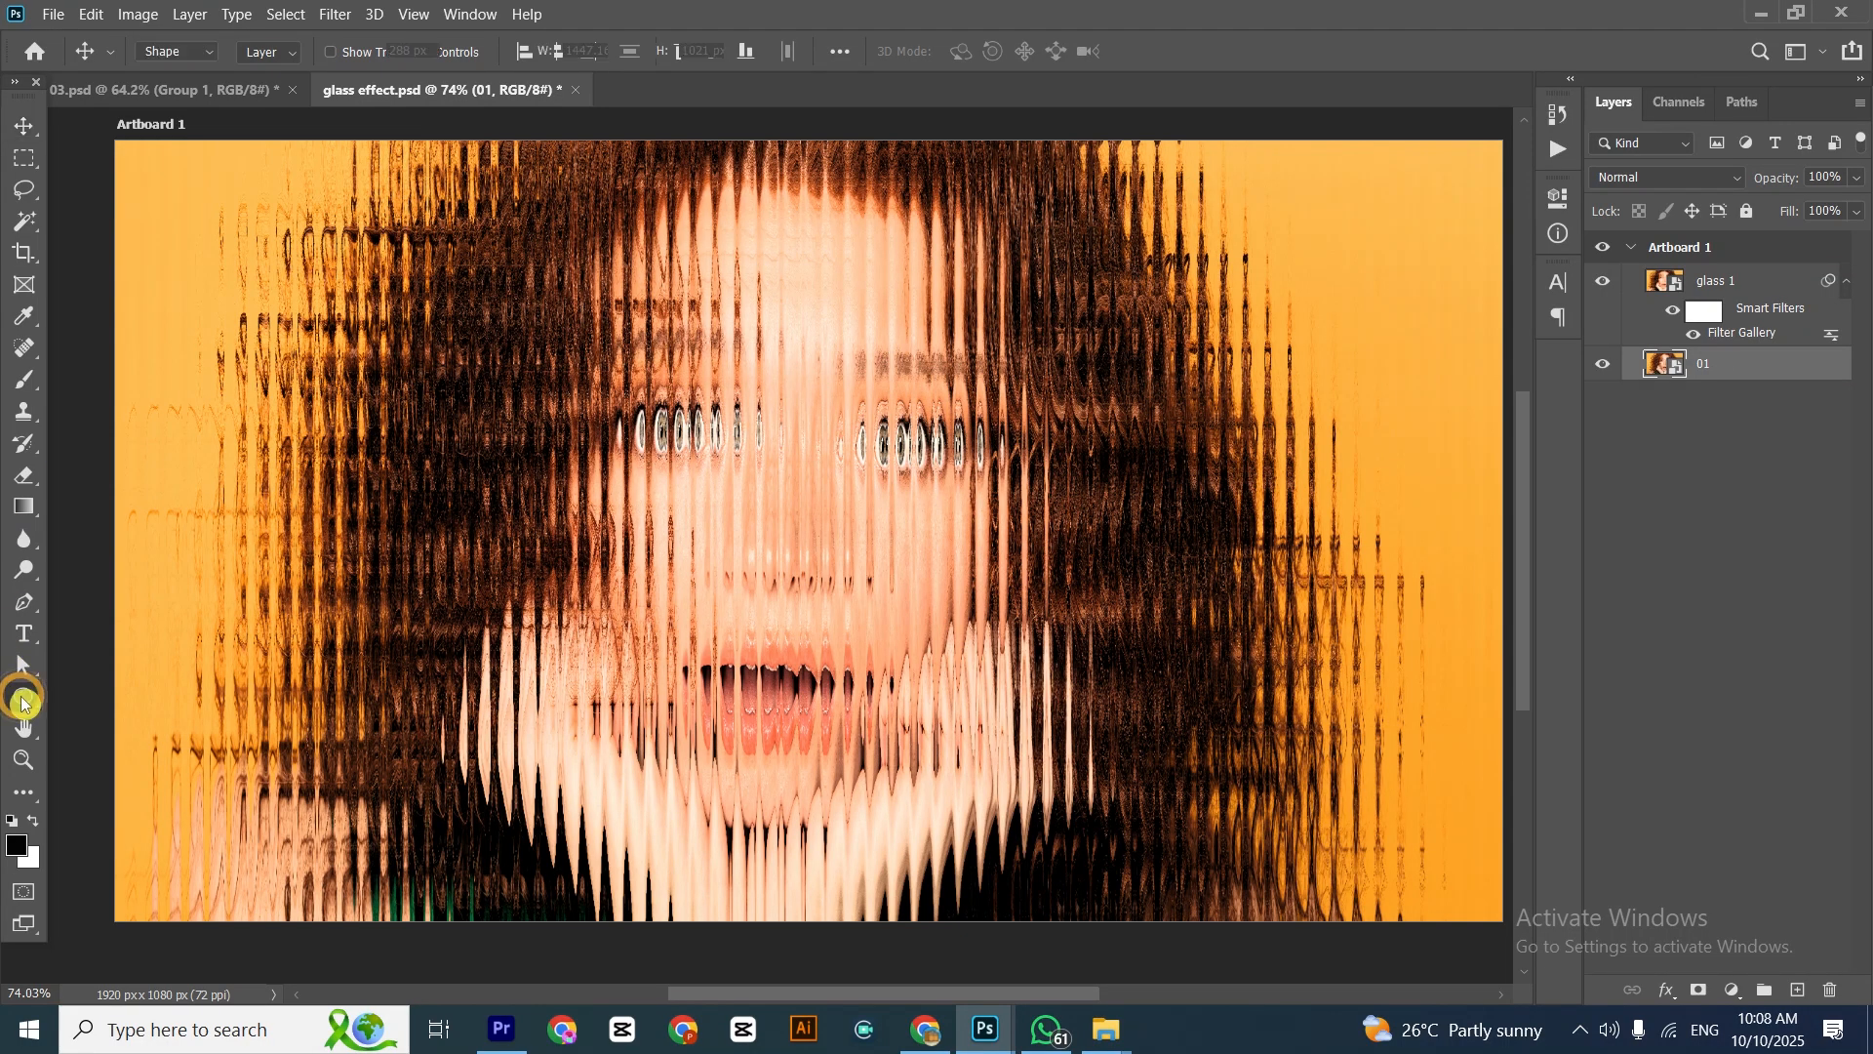
drag(354, 310, 701, 659)
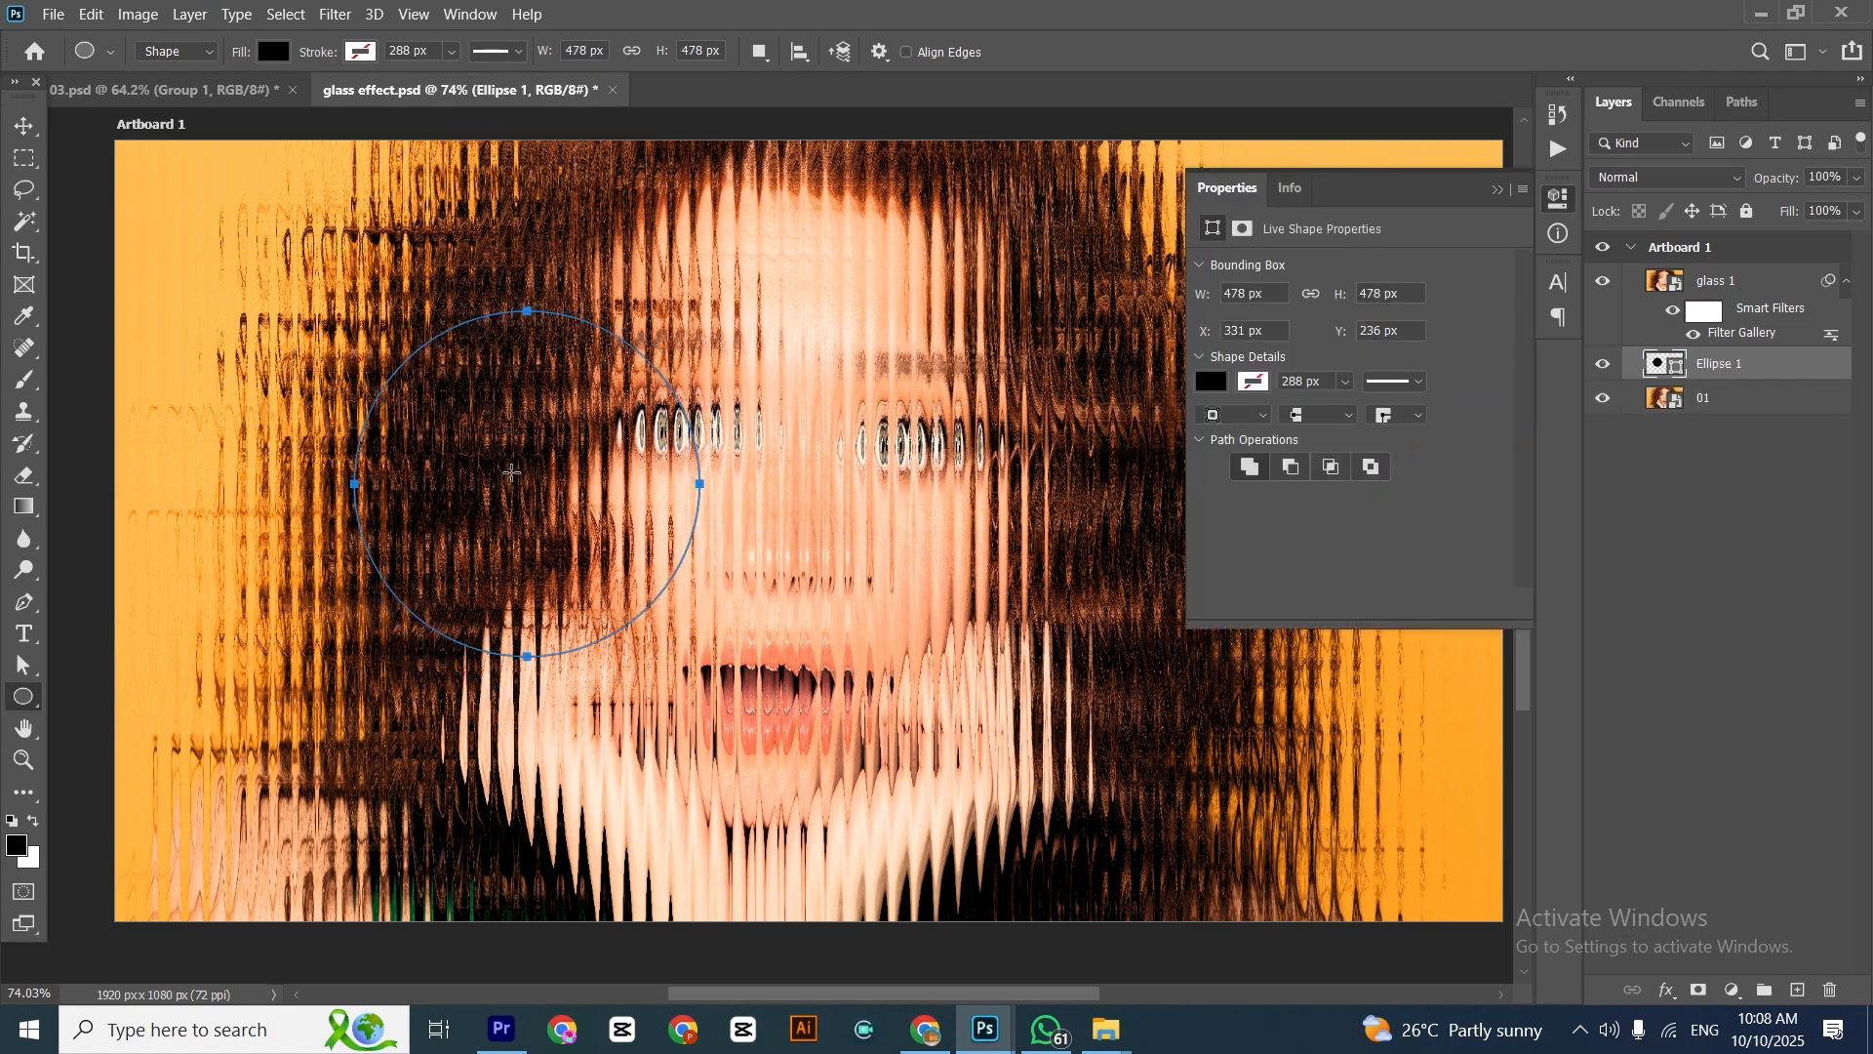
click(1558, 196)
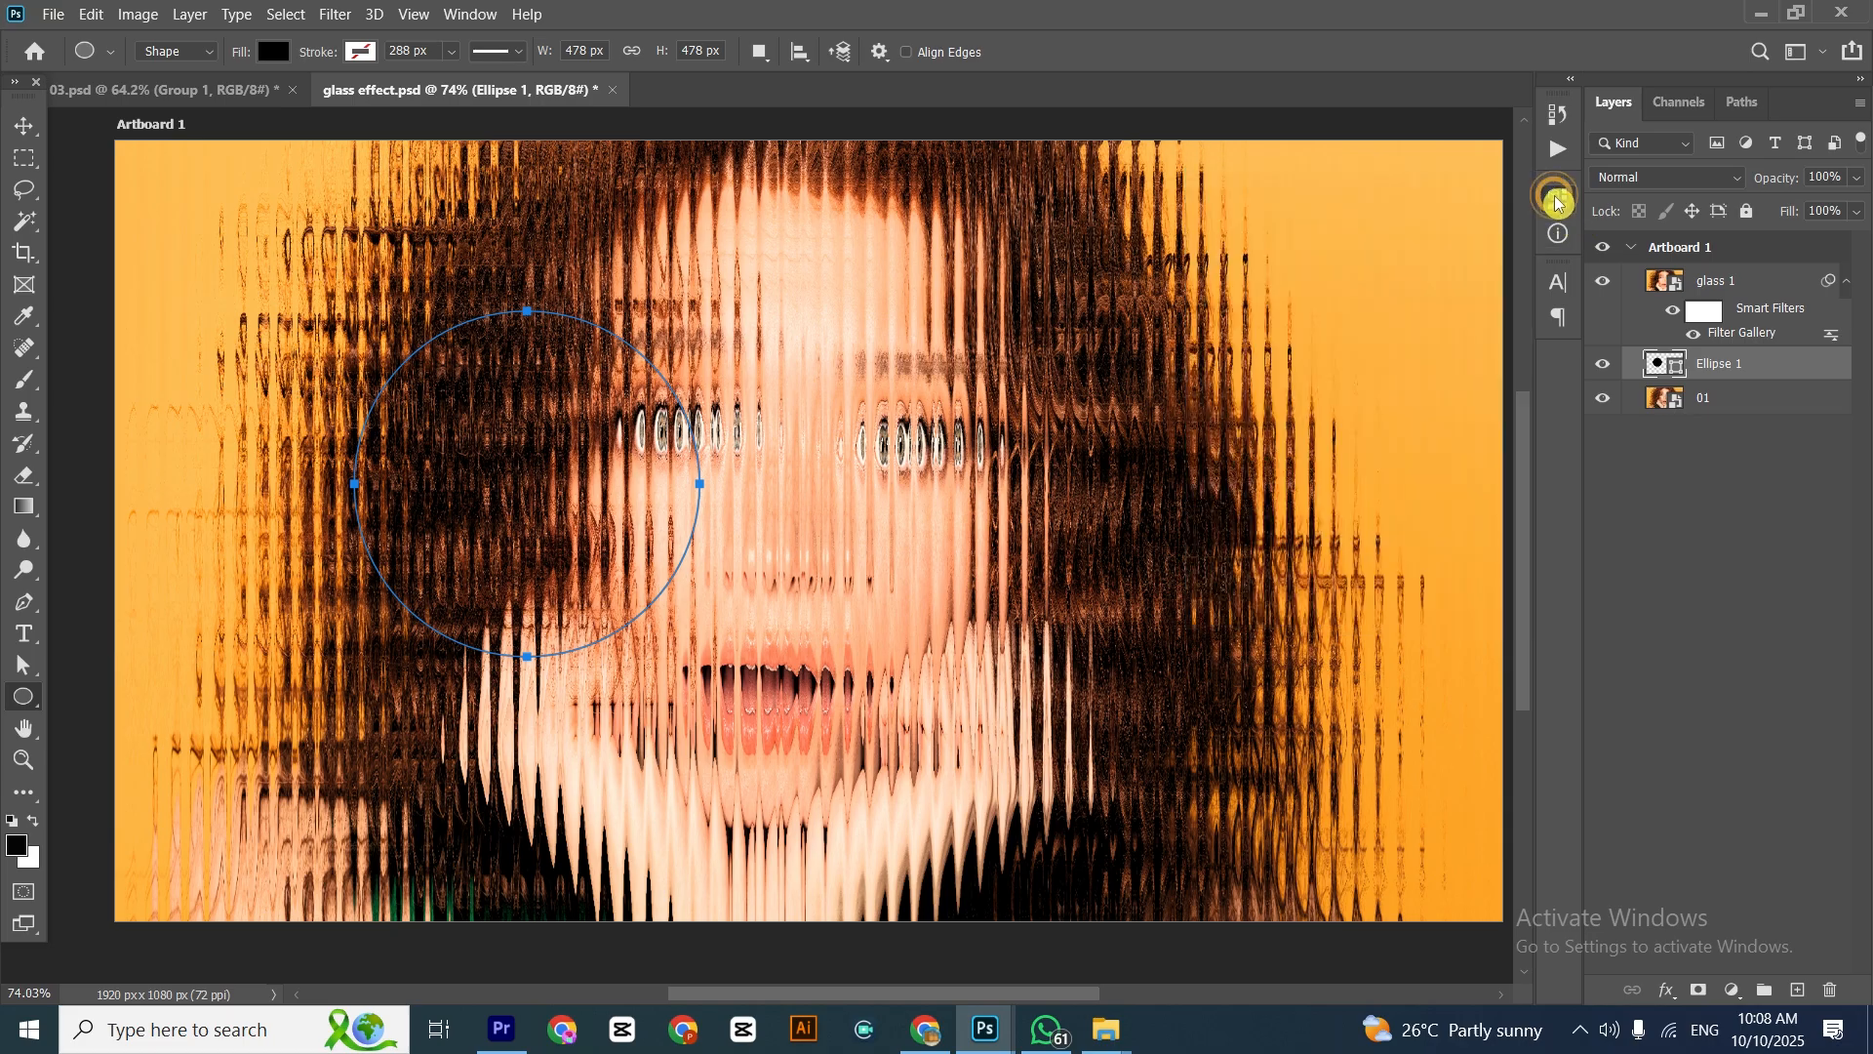
Clip the glass 1 layer to the circle layer with a clipping mask
click(23, 125)
click(1769, 282)
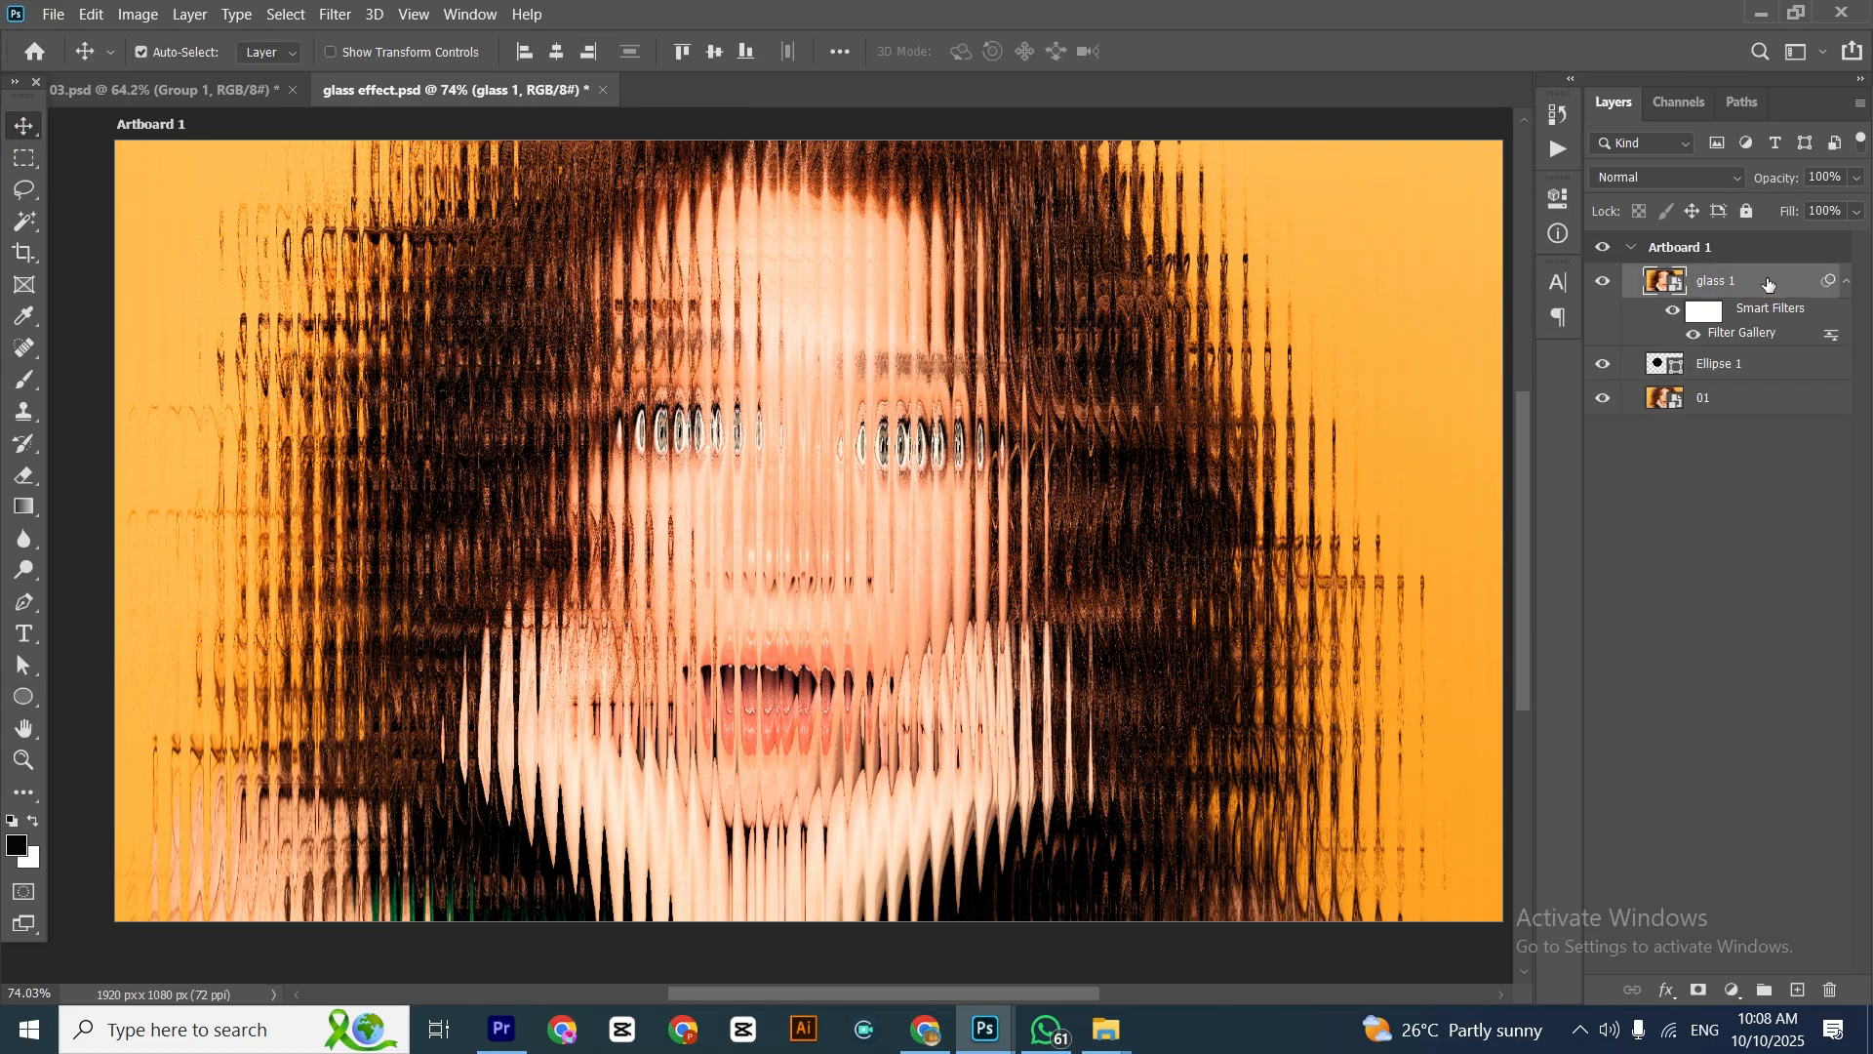
right_click(1768, 282)
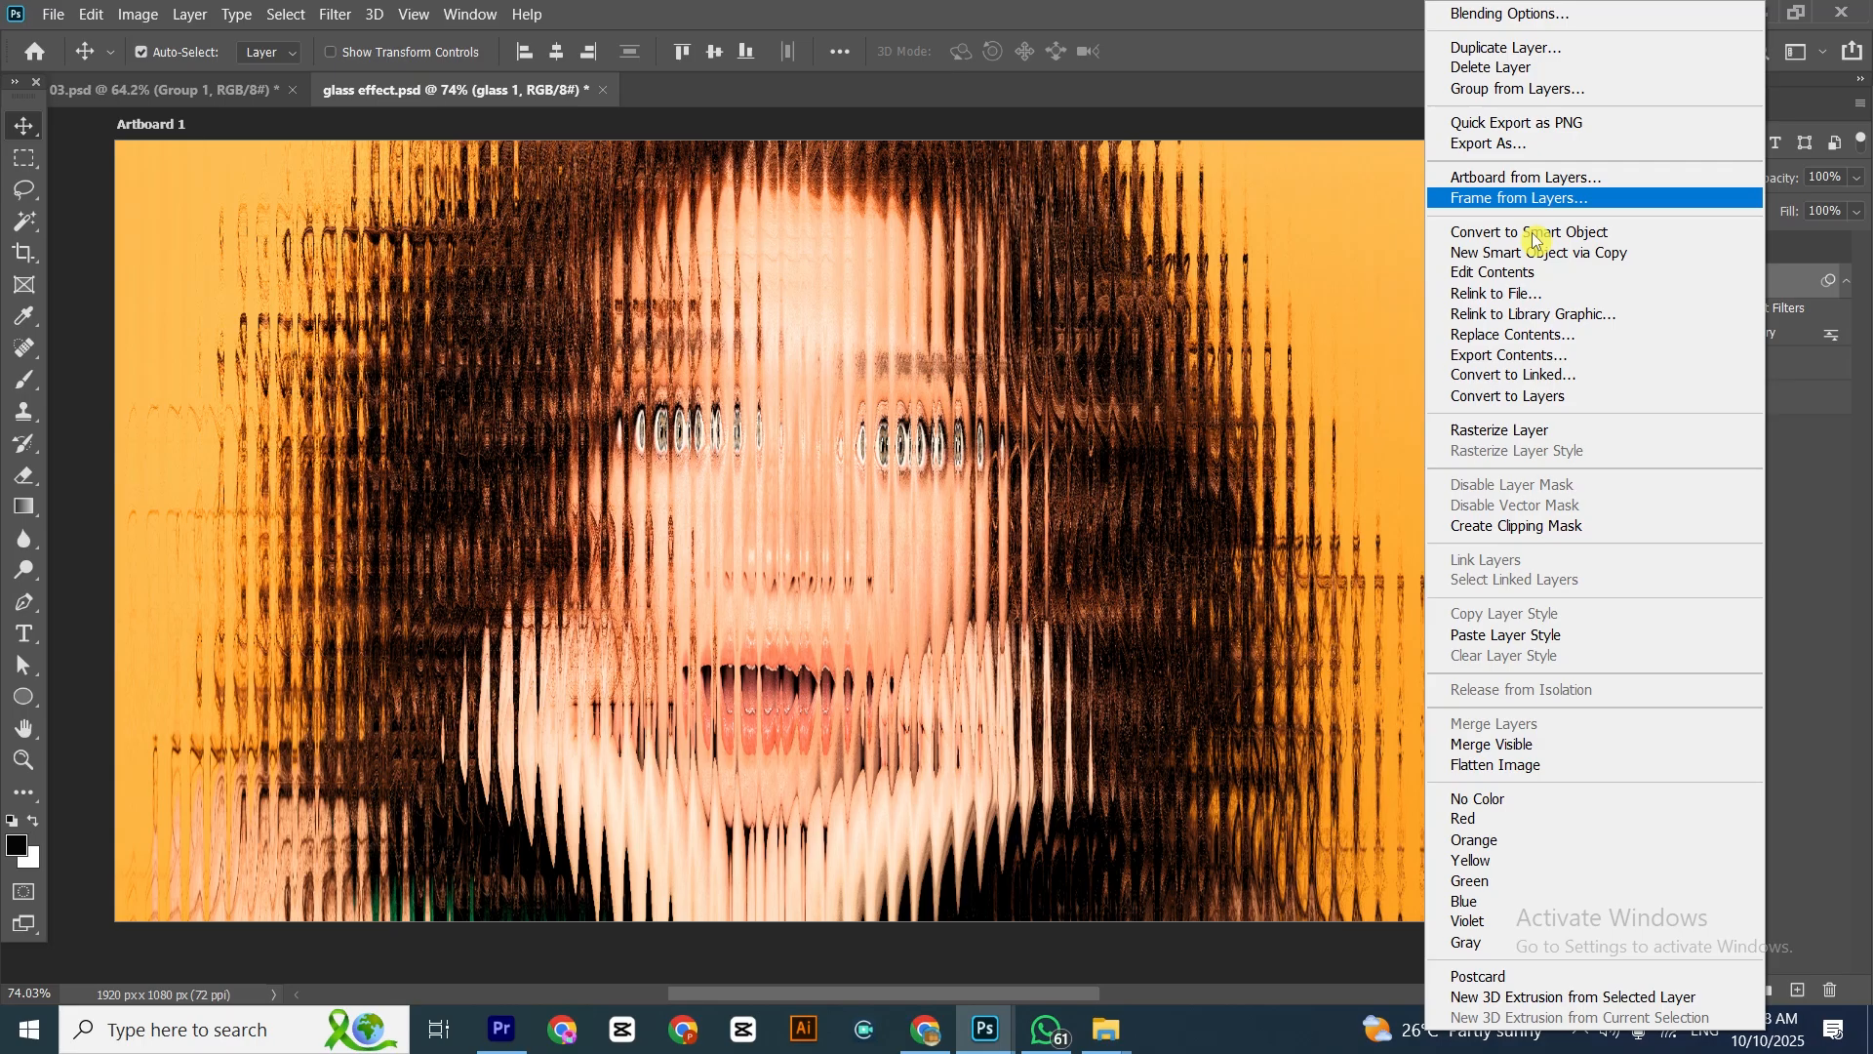
click(1530, 527)
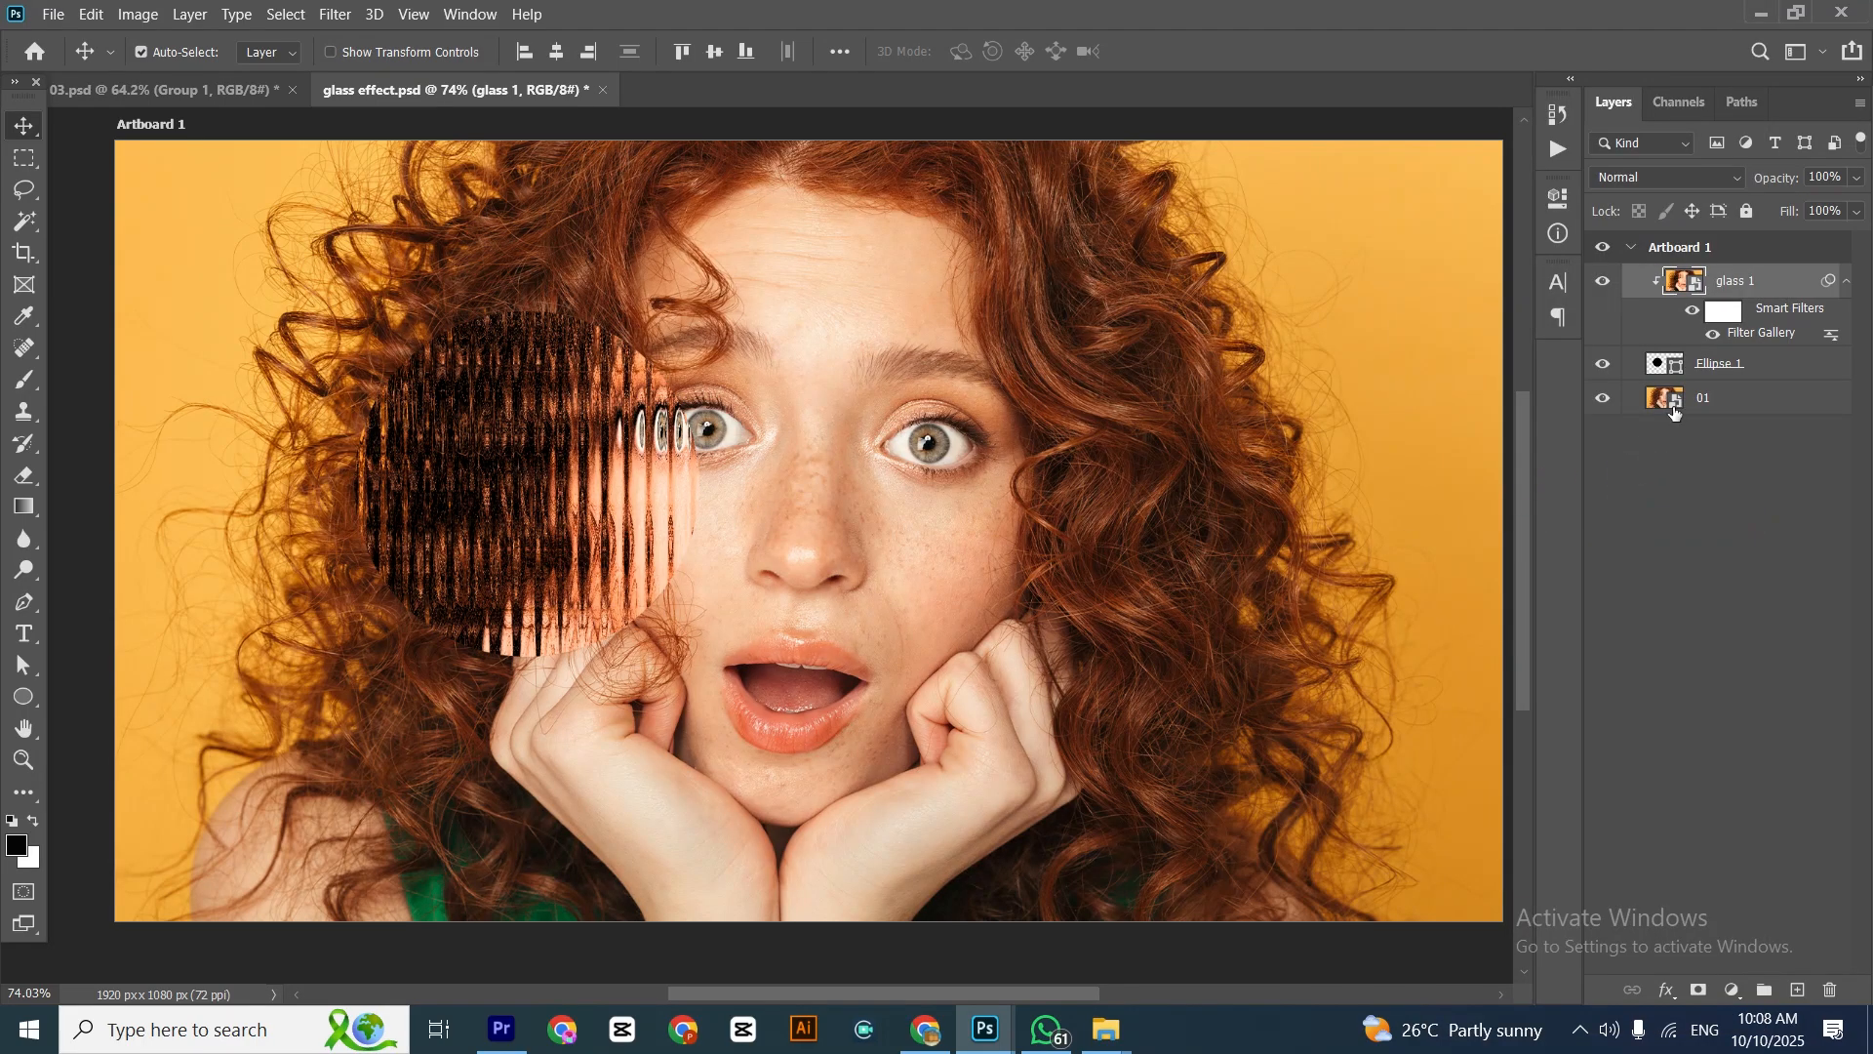
Turn off Auto-Select for the Move tool and shift the circle down and left over the hair beside the hand
click(1720, 368)
click(171, 65)
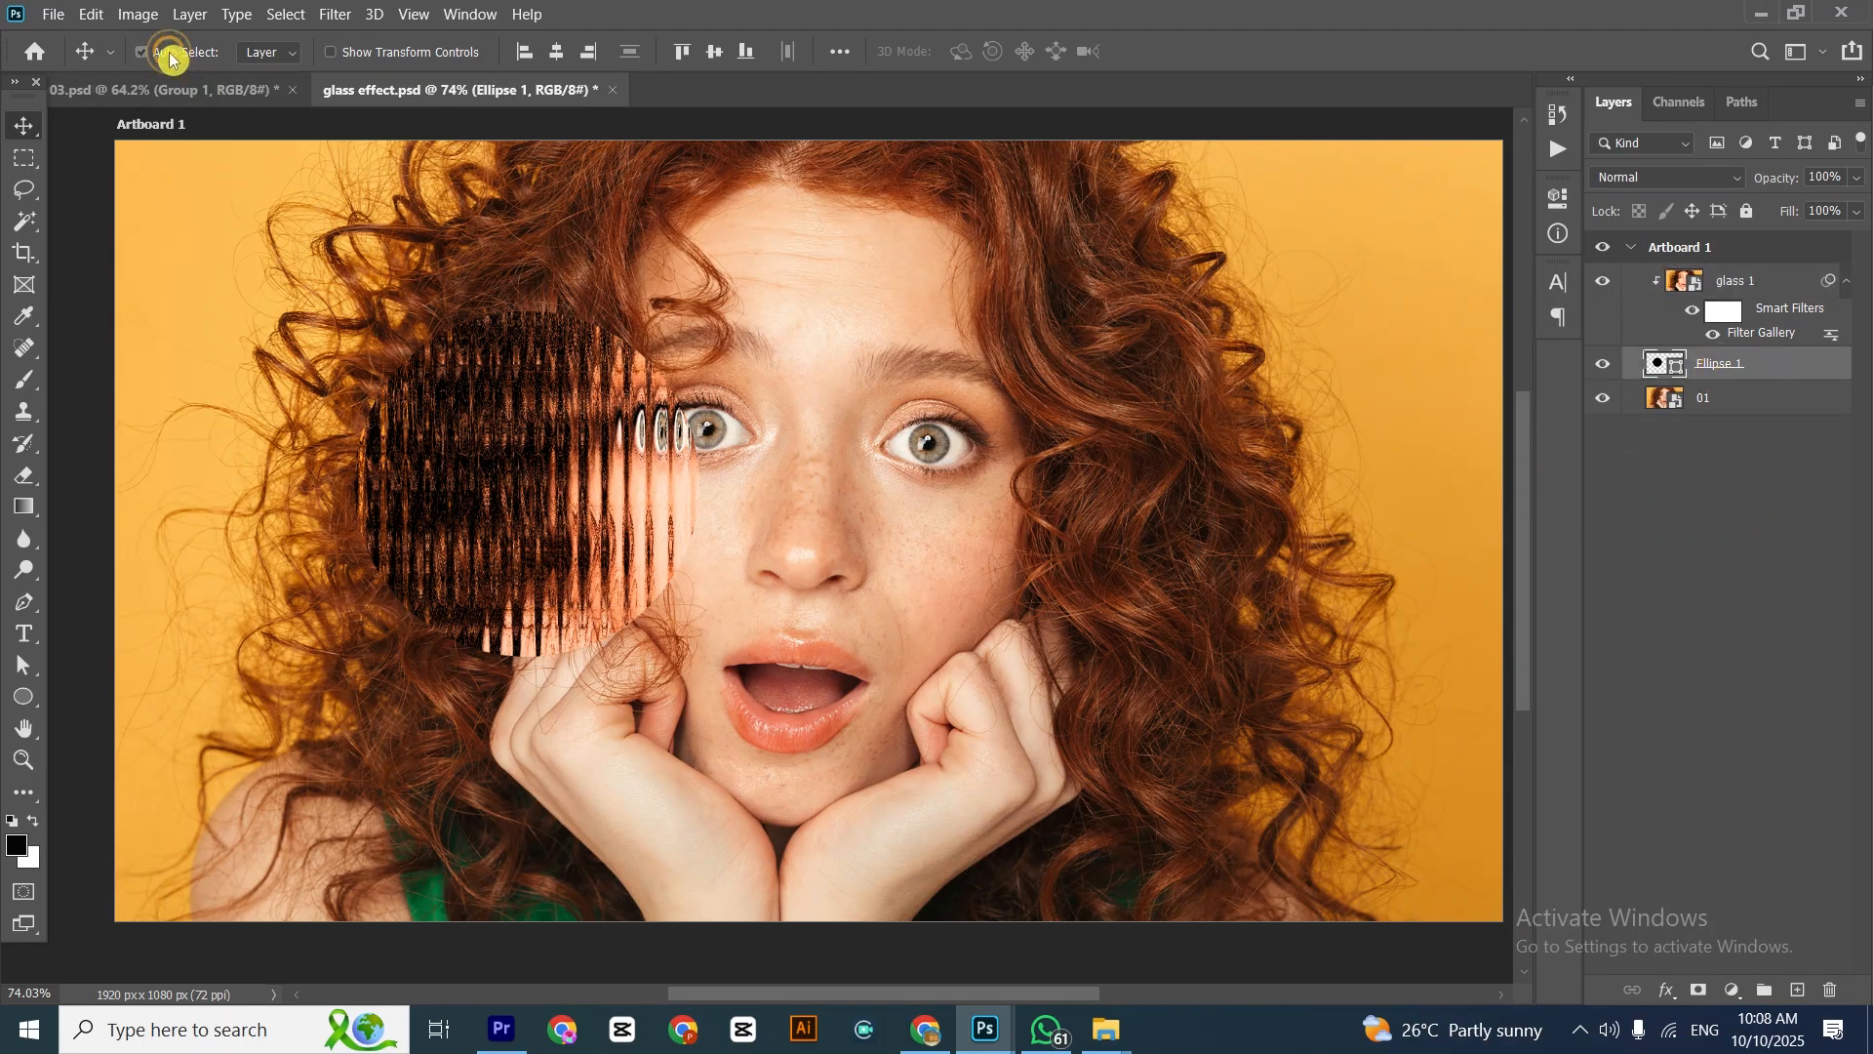
drag(467, 457, 379, 550)
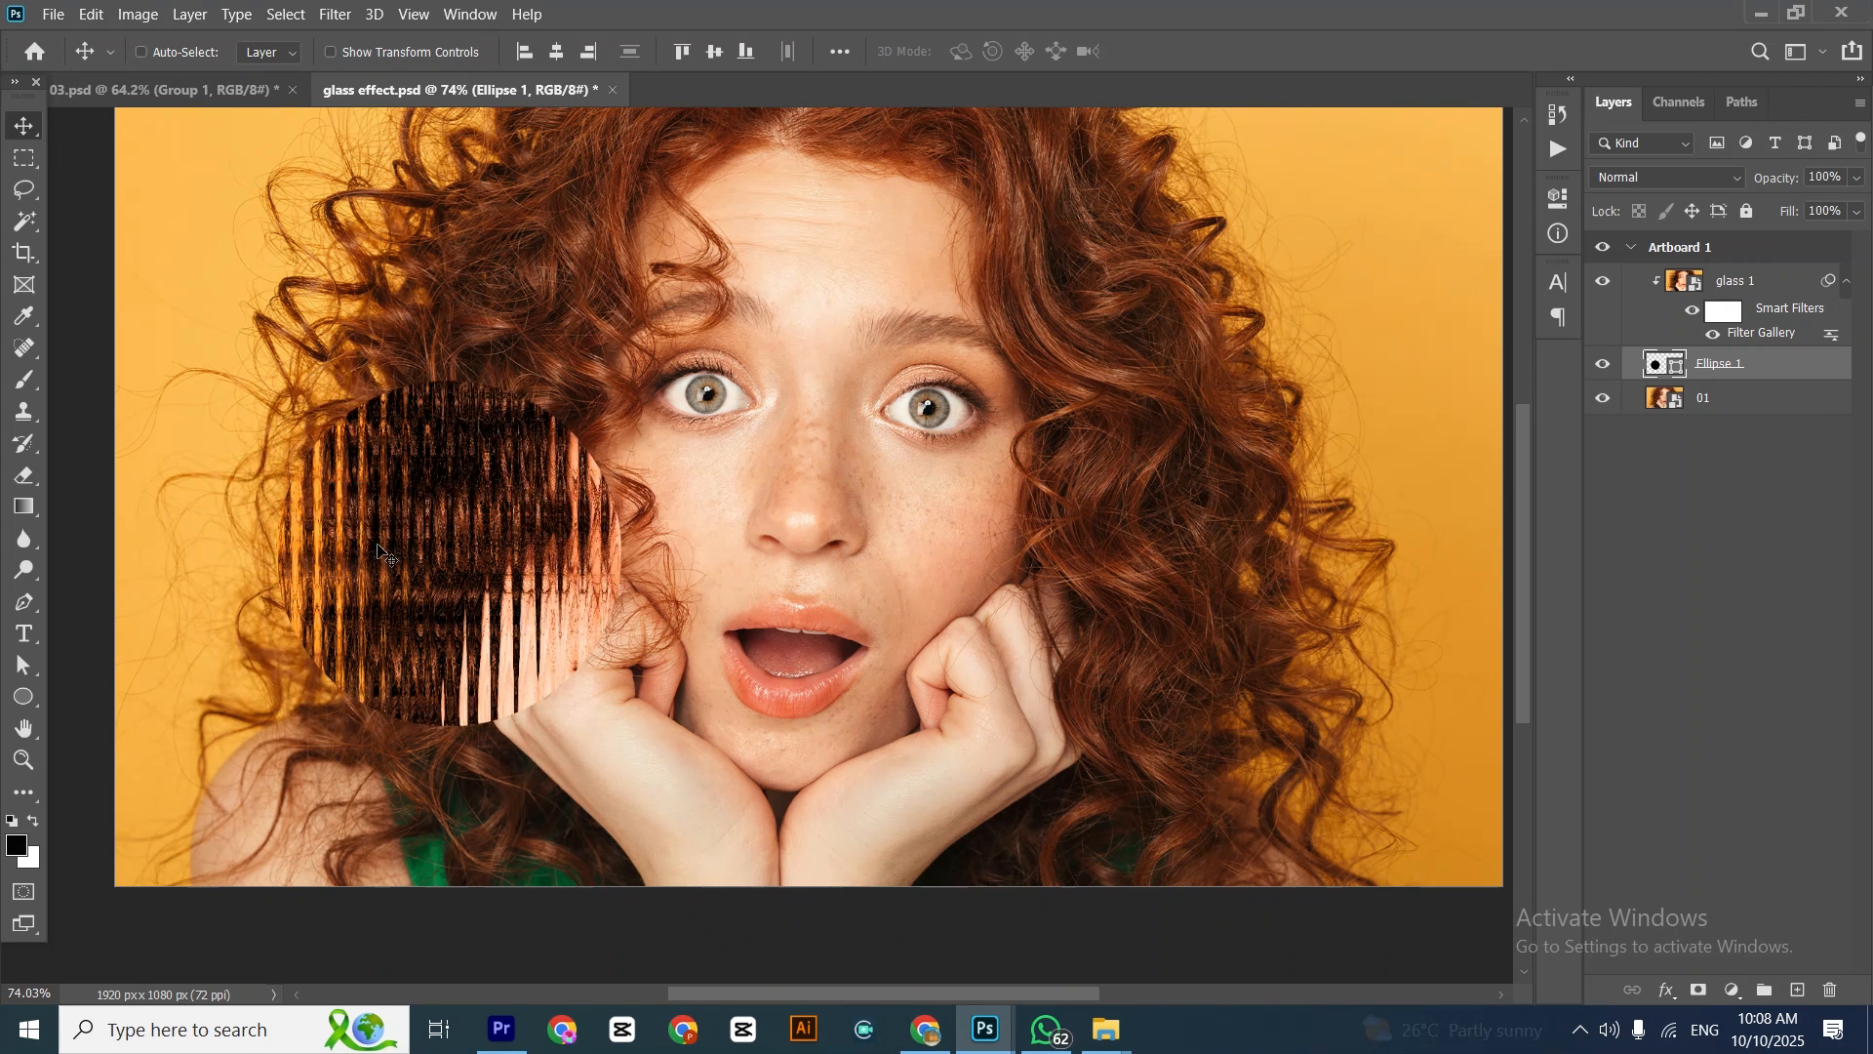
Group the glass 1 layer with its circle shape and name the group Glass 1
ctrl+click(1776, 283)
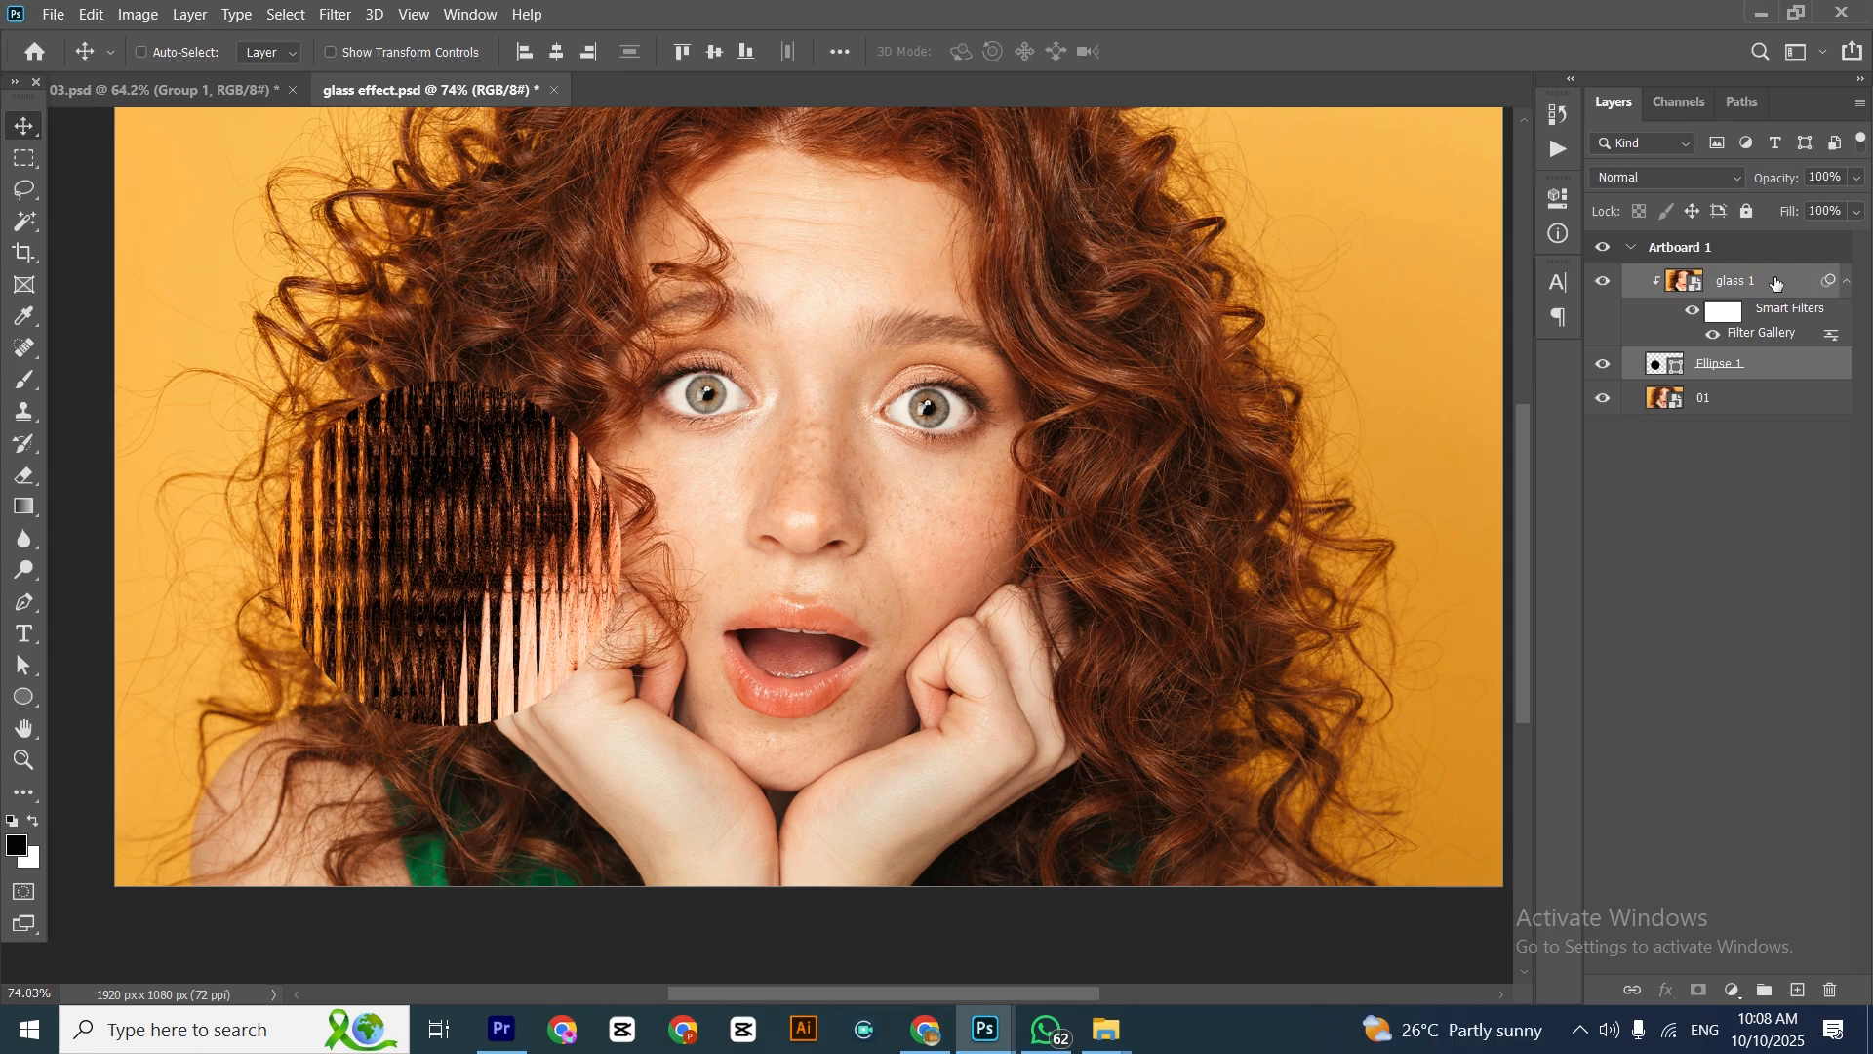
key(ctrl+g)
double_click(1709, 278)
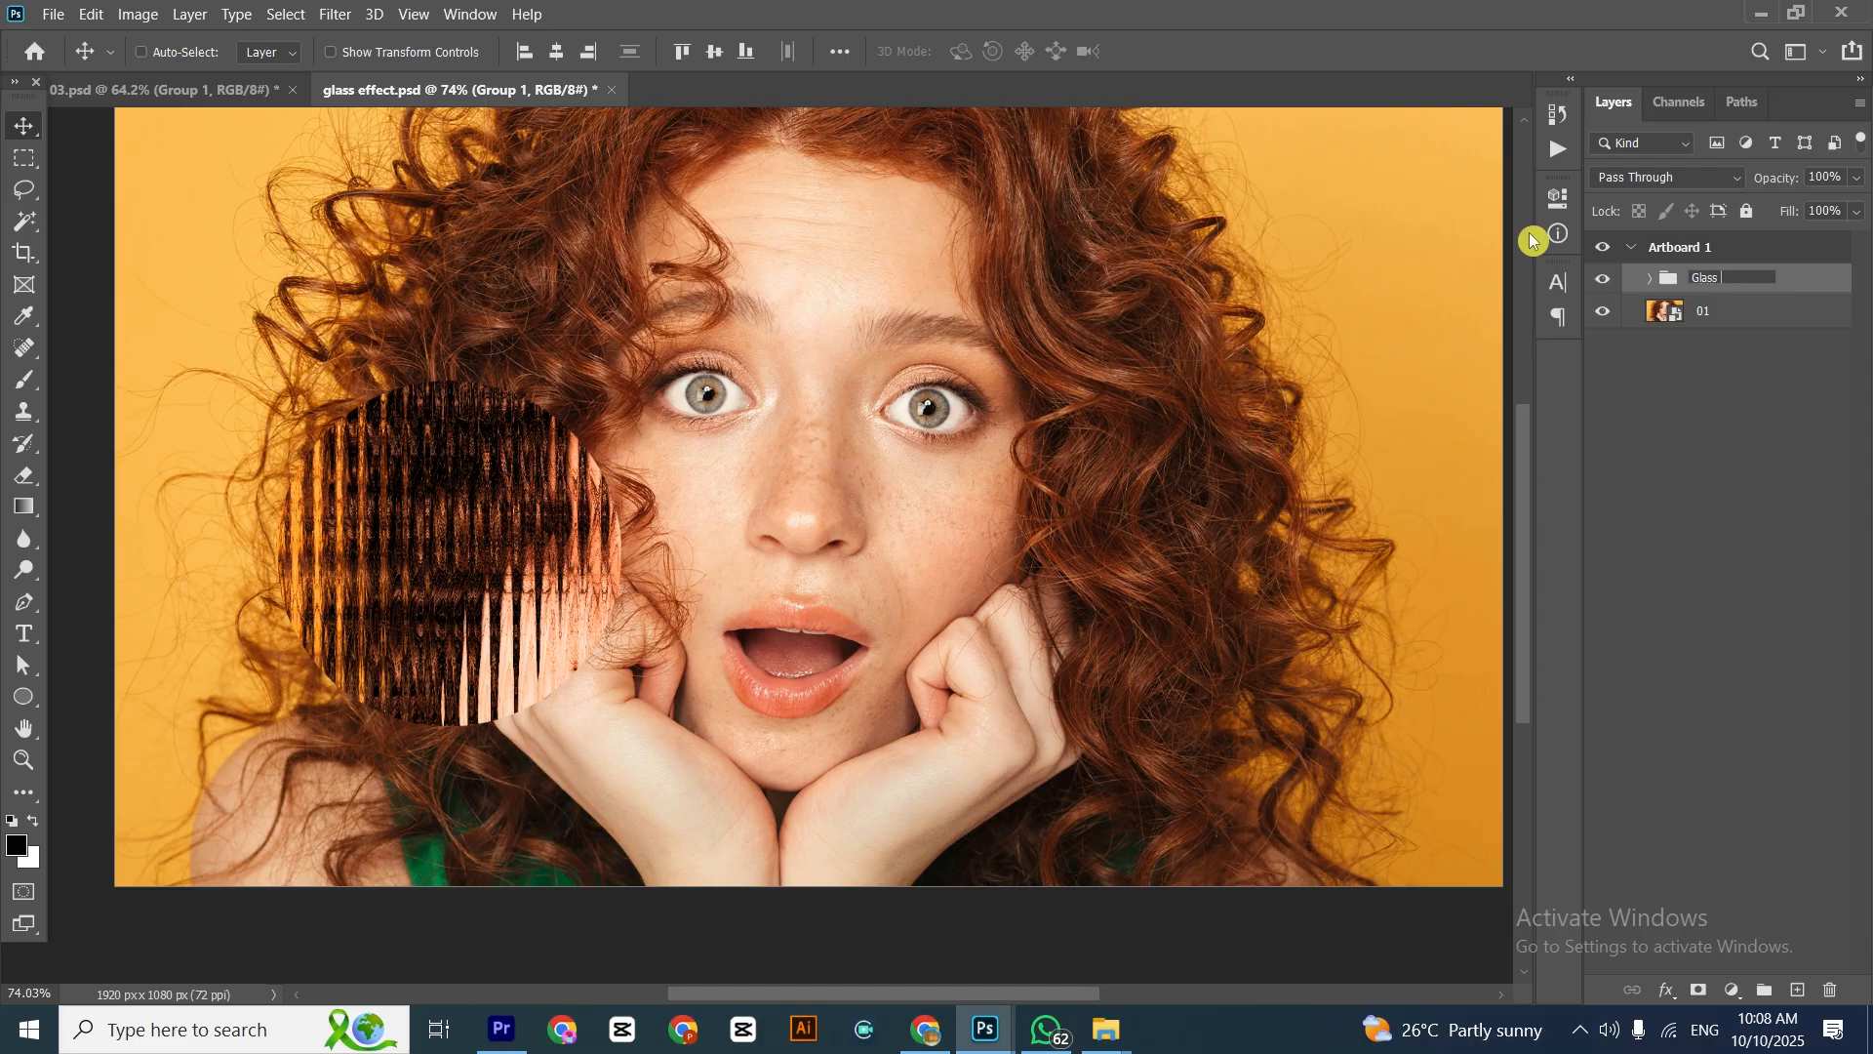
click(1668, 447)
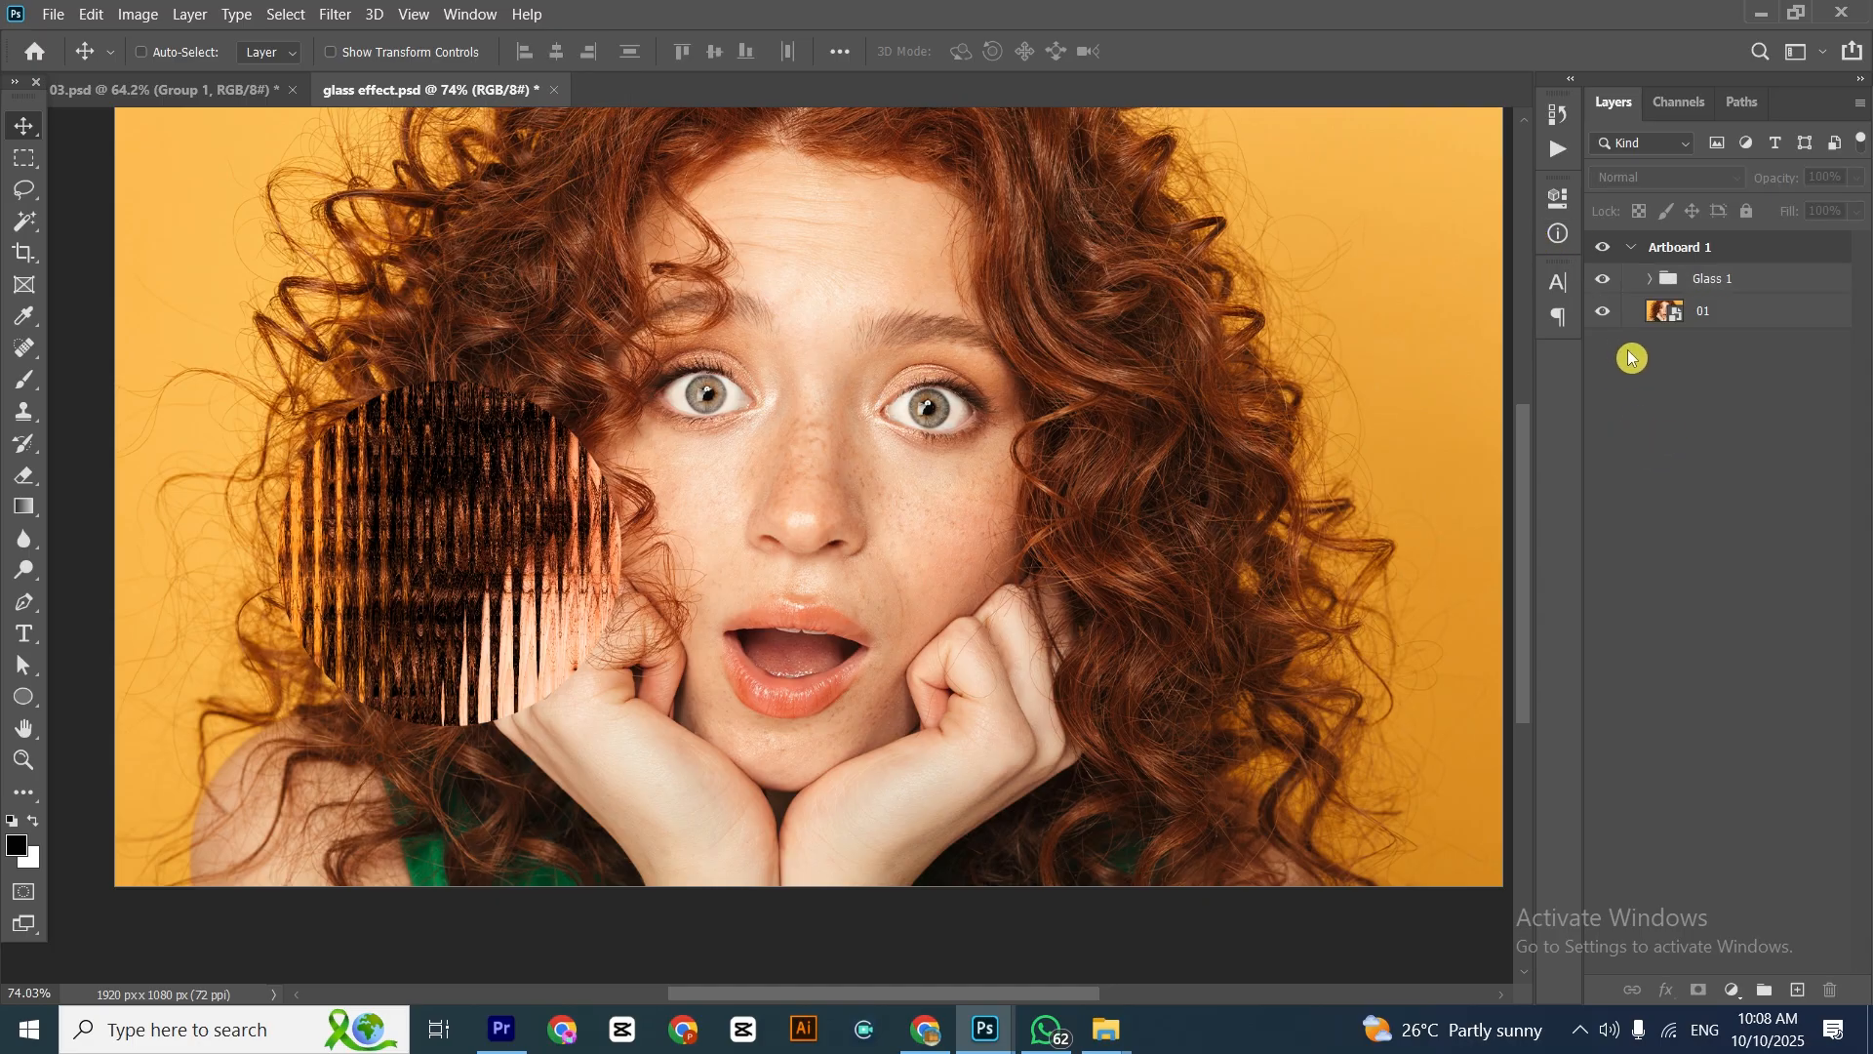
Hide the Glass 1 group and duplicate layer 01 as a new layer named Glass 2
click(1602, 283)
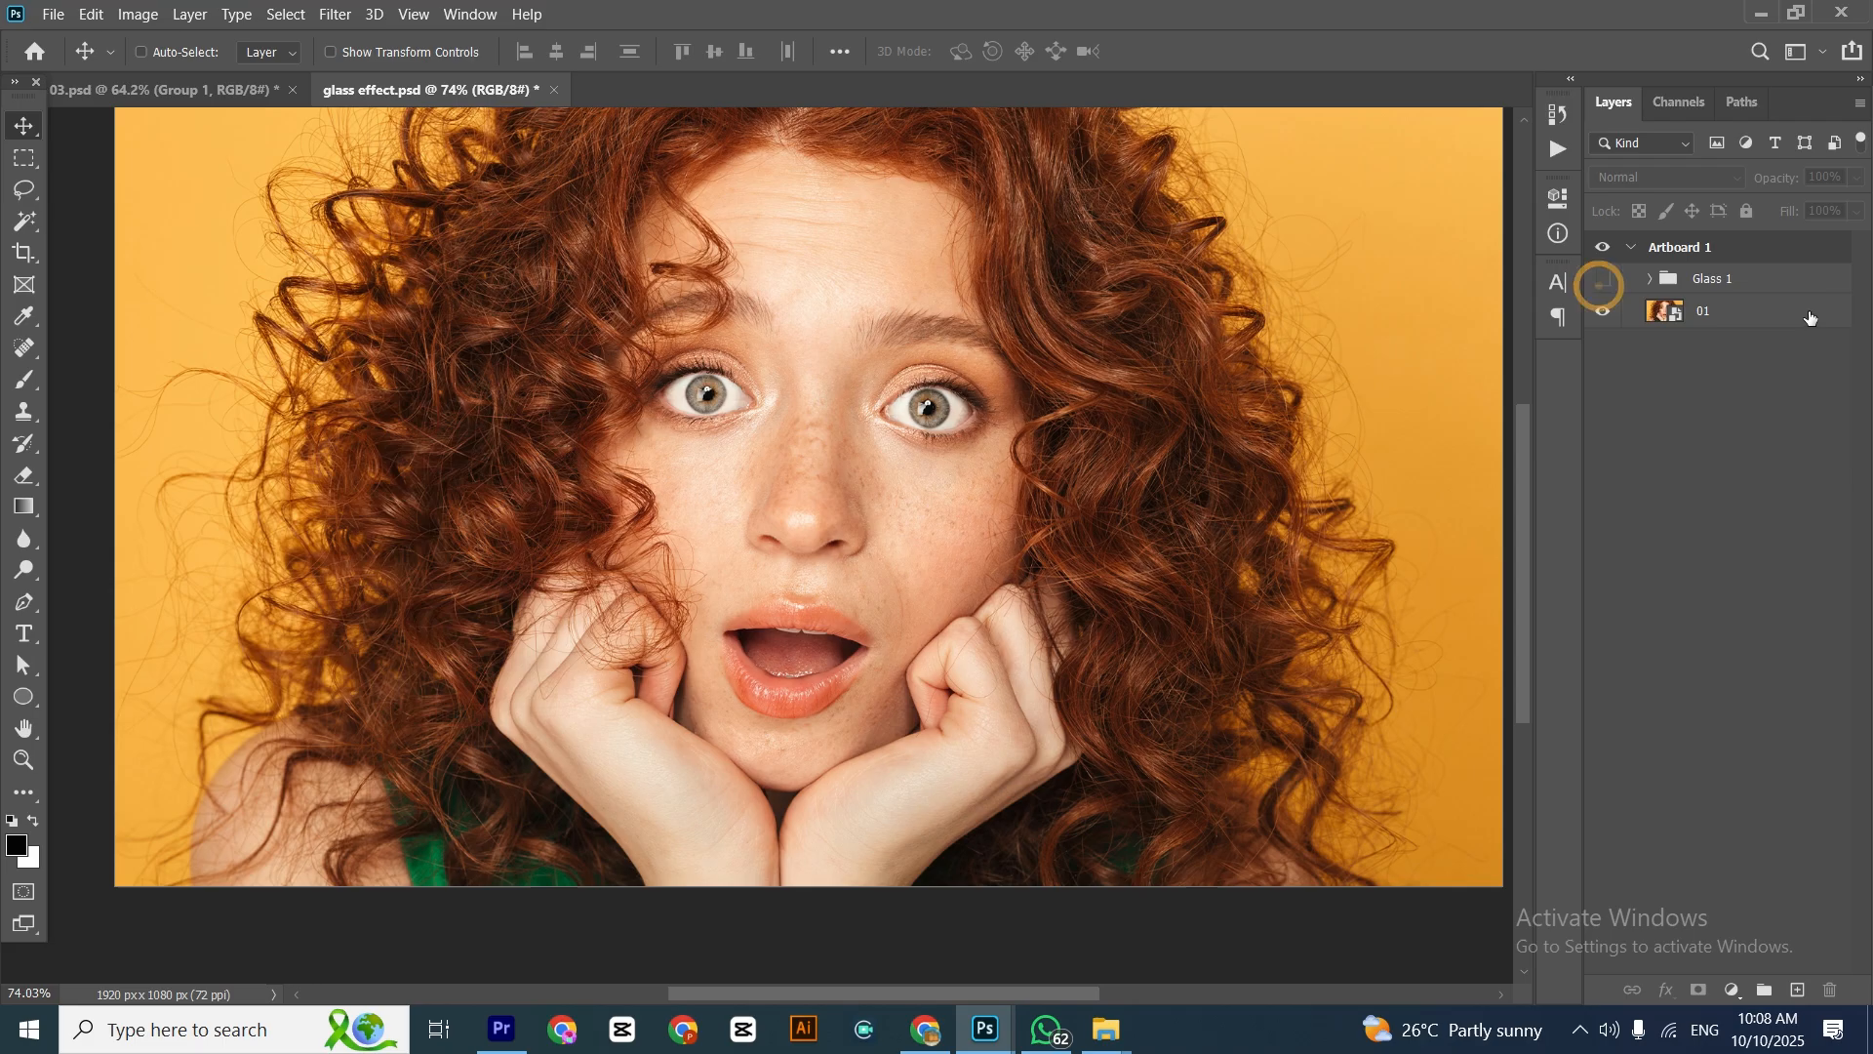
click(1732, 310)
right_click(1733, 302)
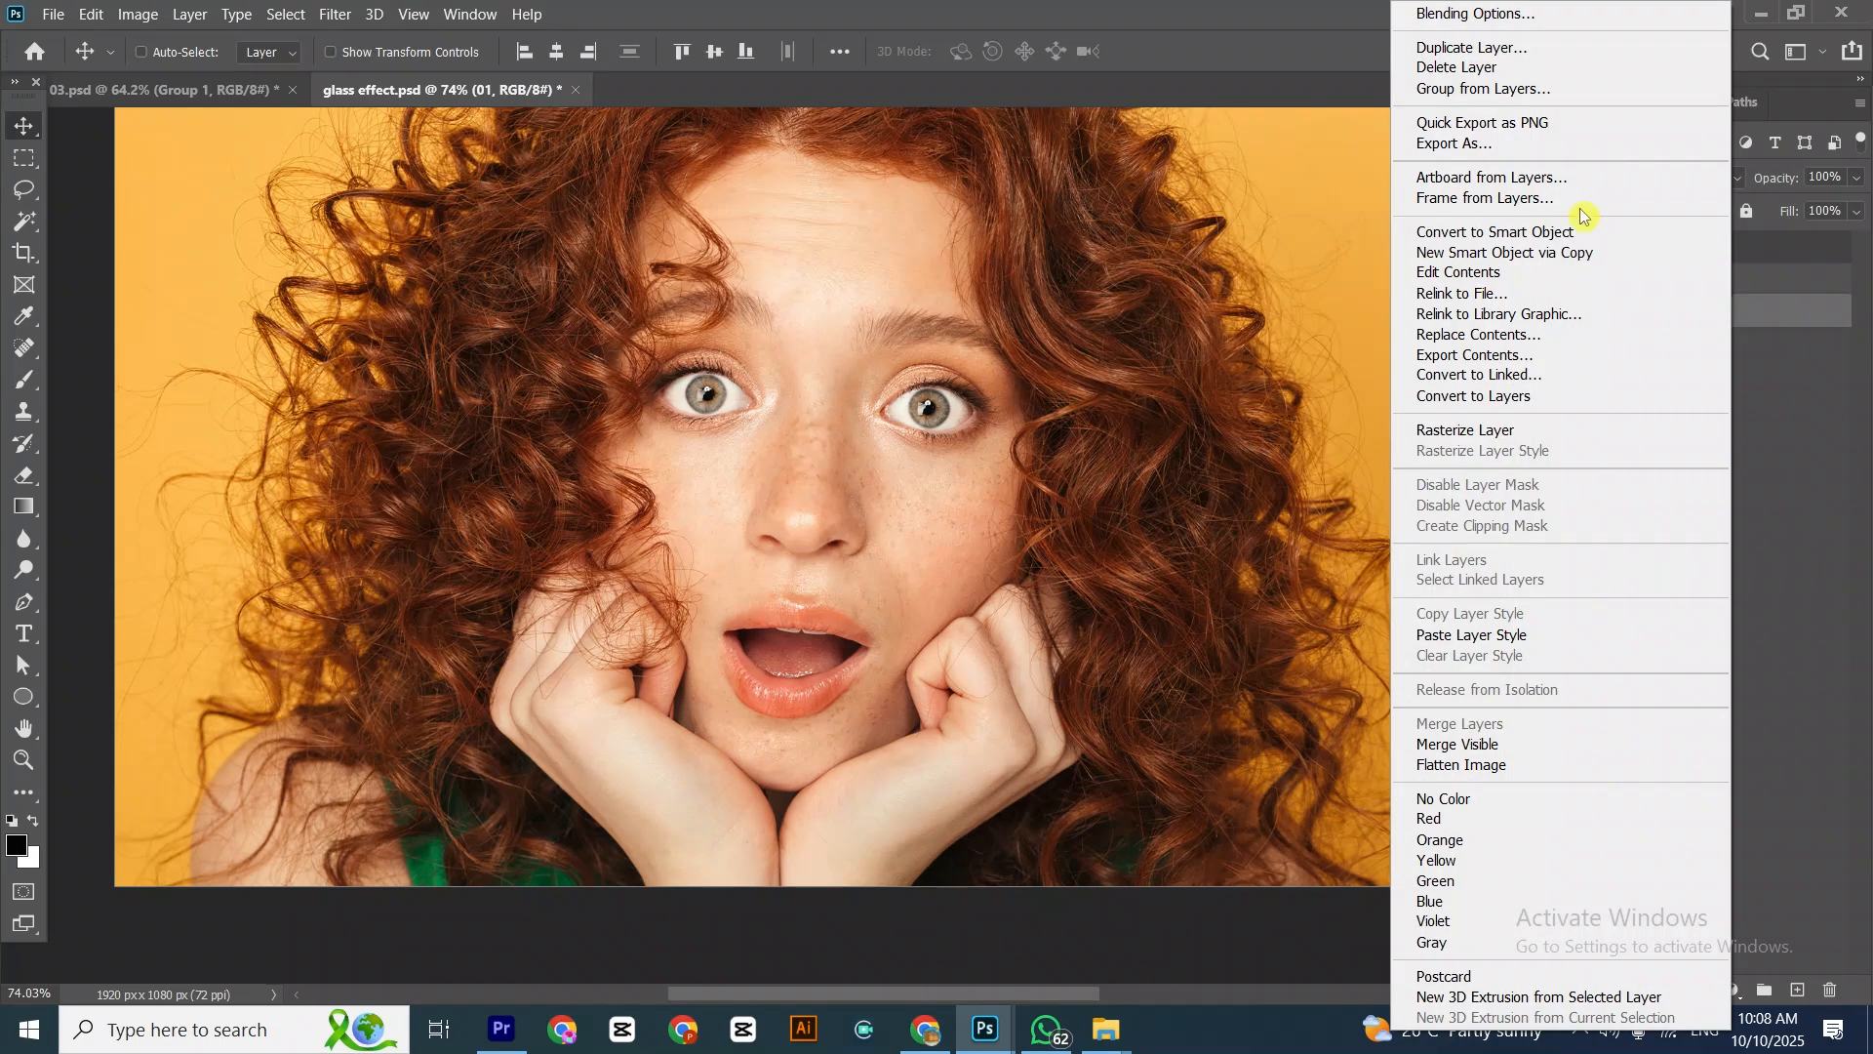
click(1463, 47)
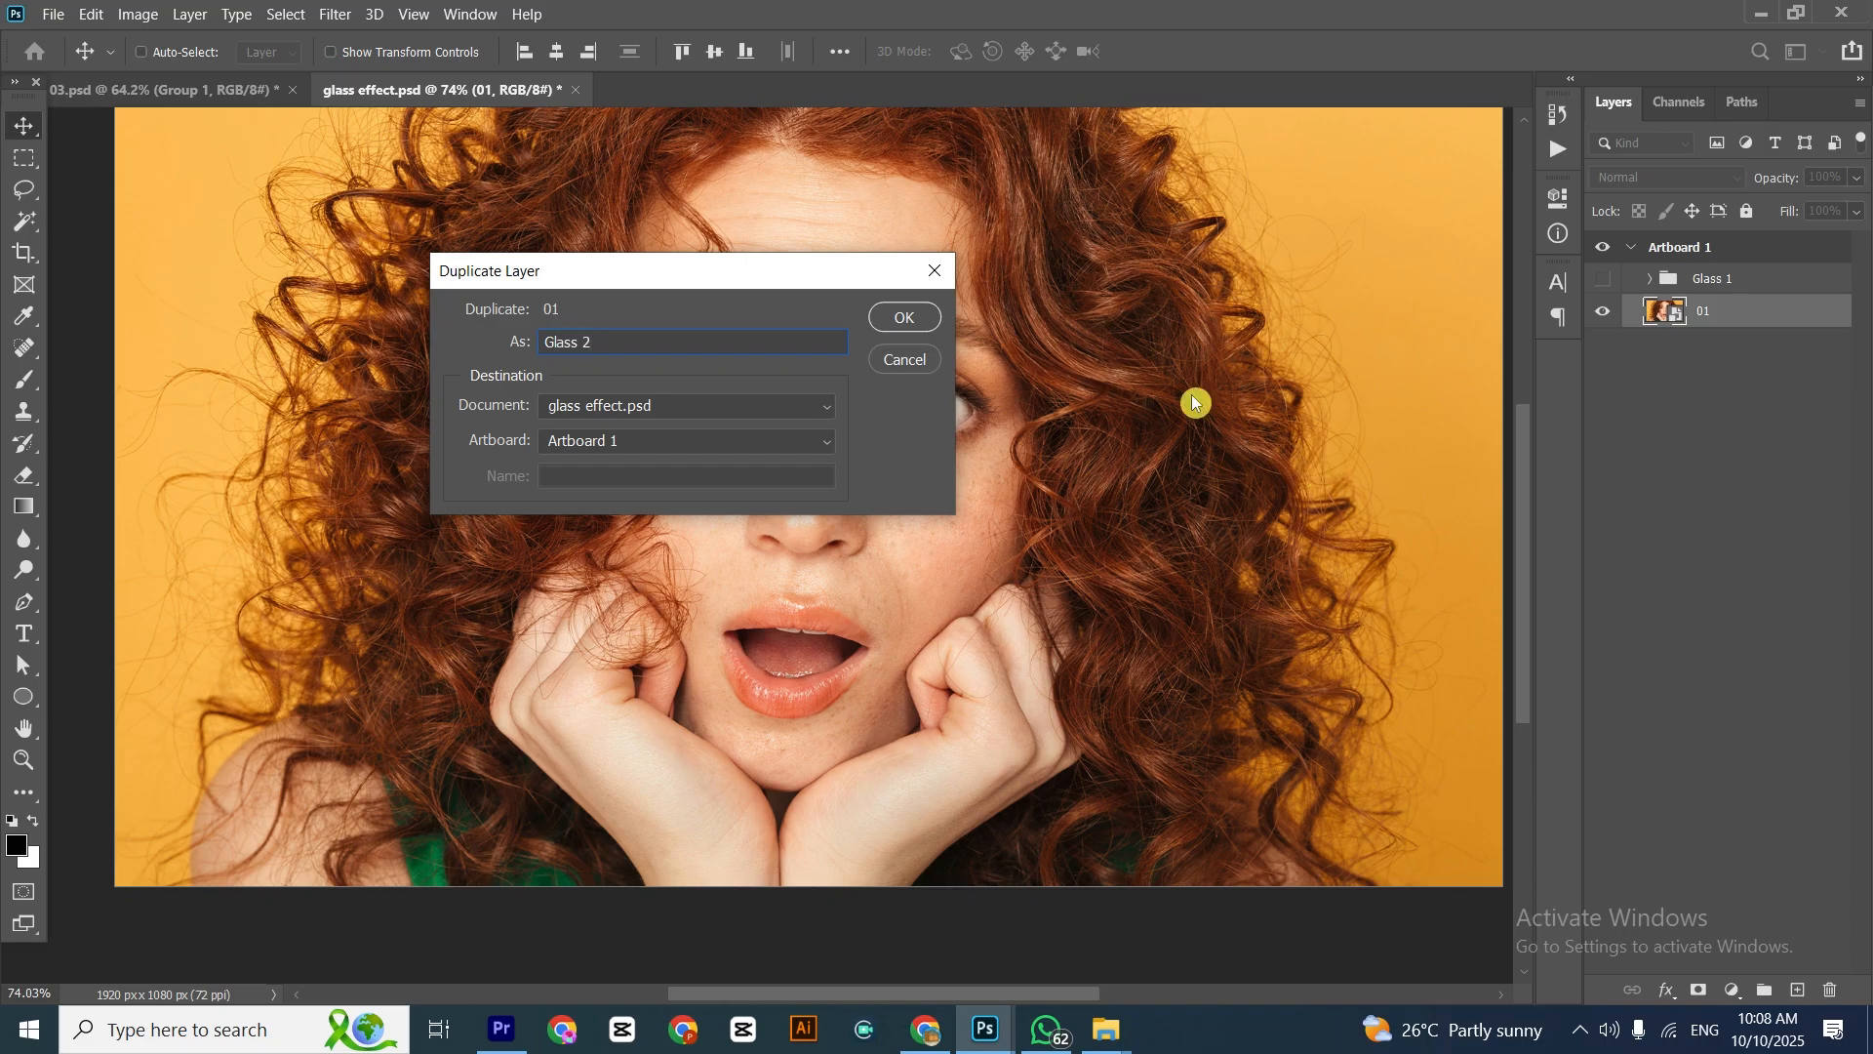
click(892, 312)
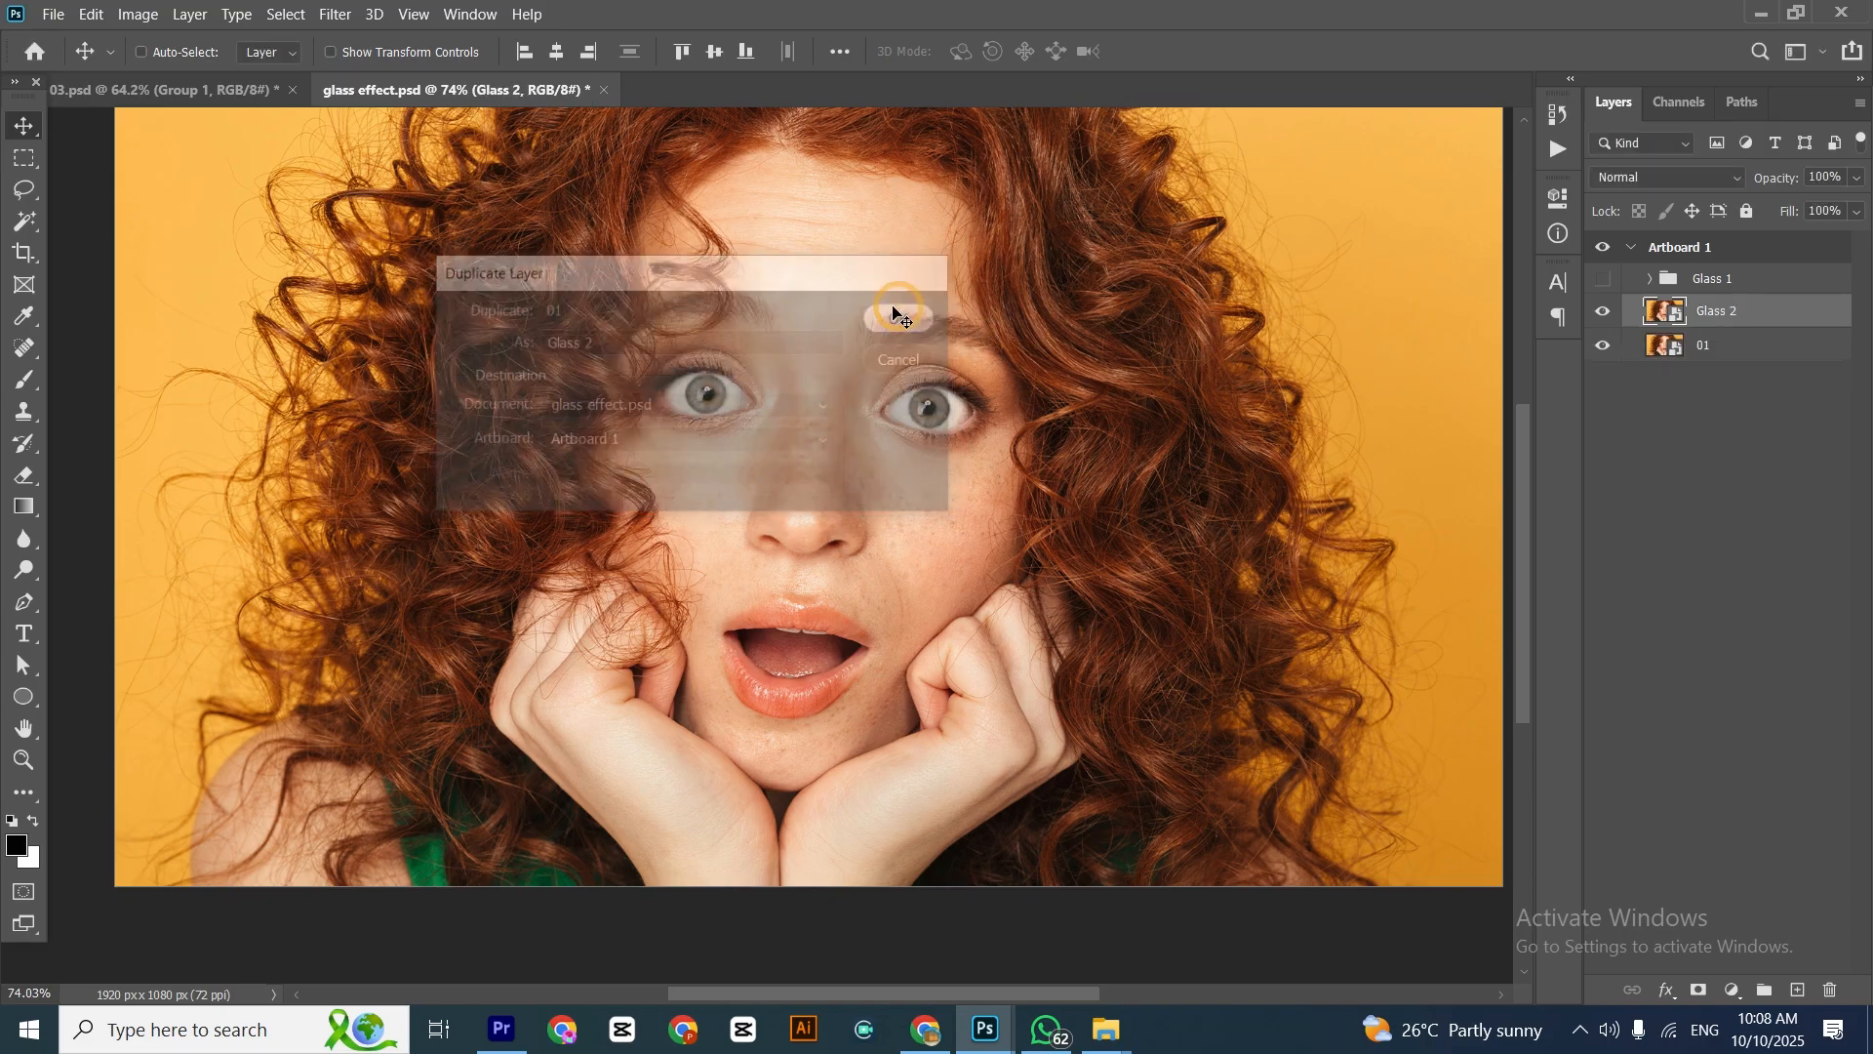
Apply the Glass filter to the Glass 2 layer with the Glass 2 file loaded as its texture
click(335, 13)
click(376, 104)
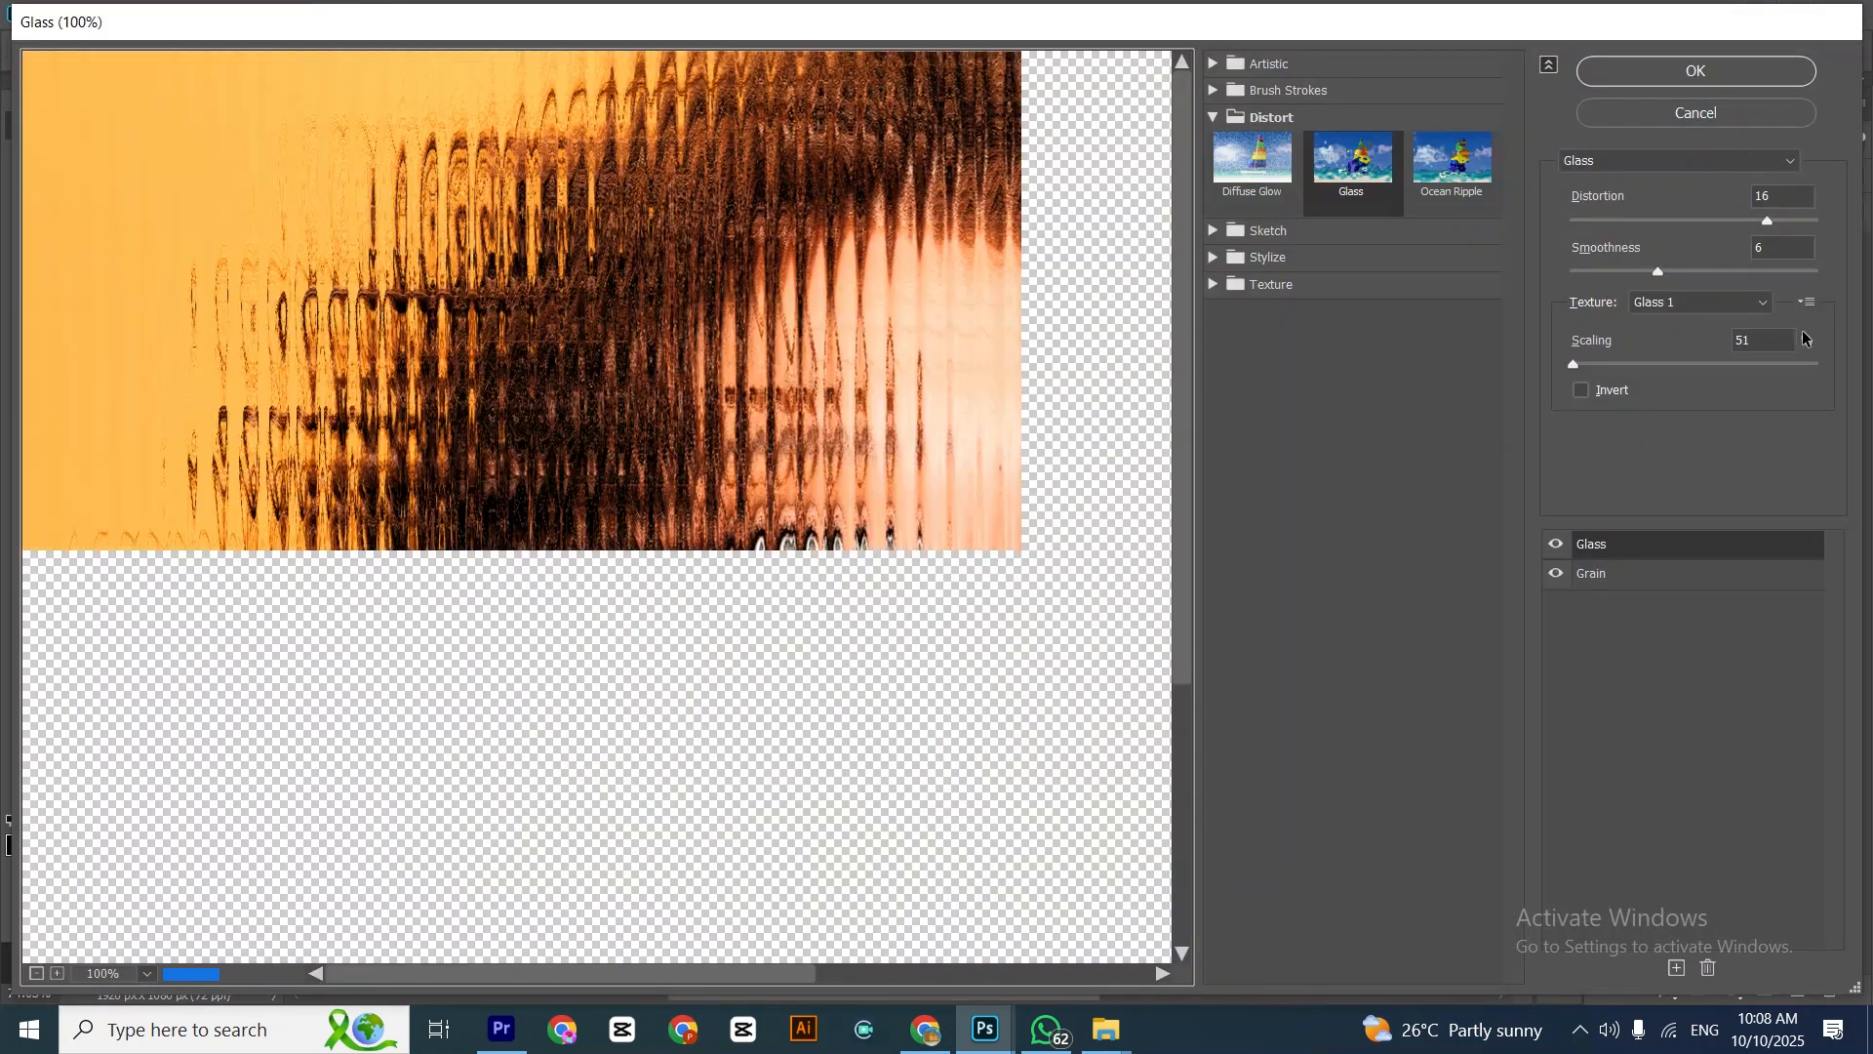
click(1805, 301)
click(1760, 325)
double_click(535, 229)
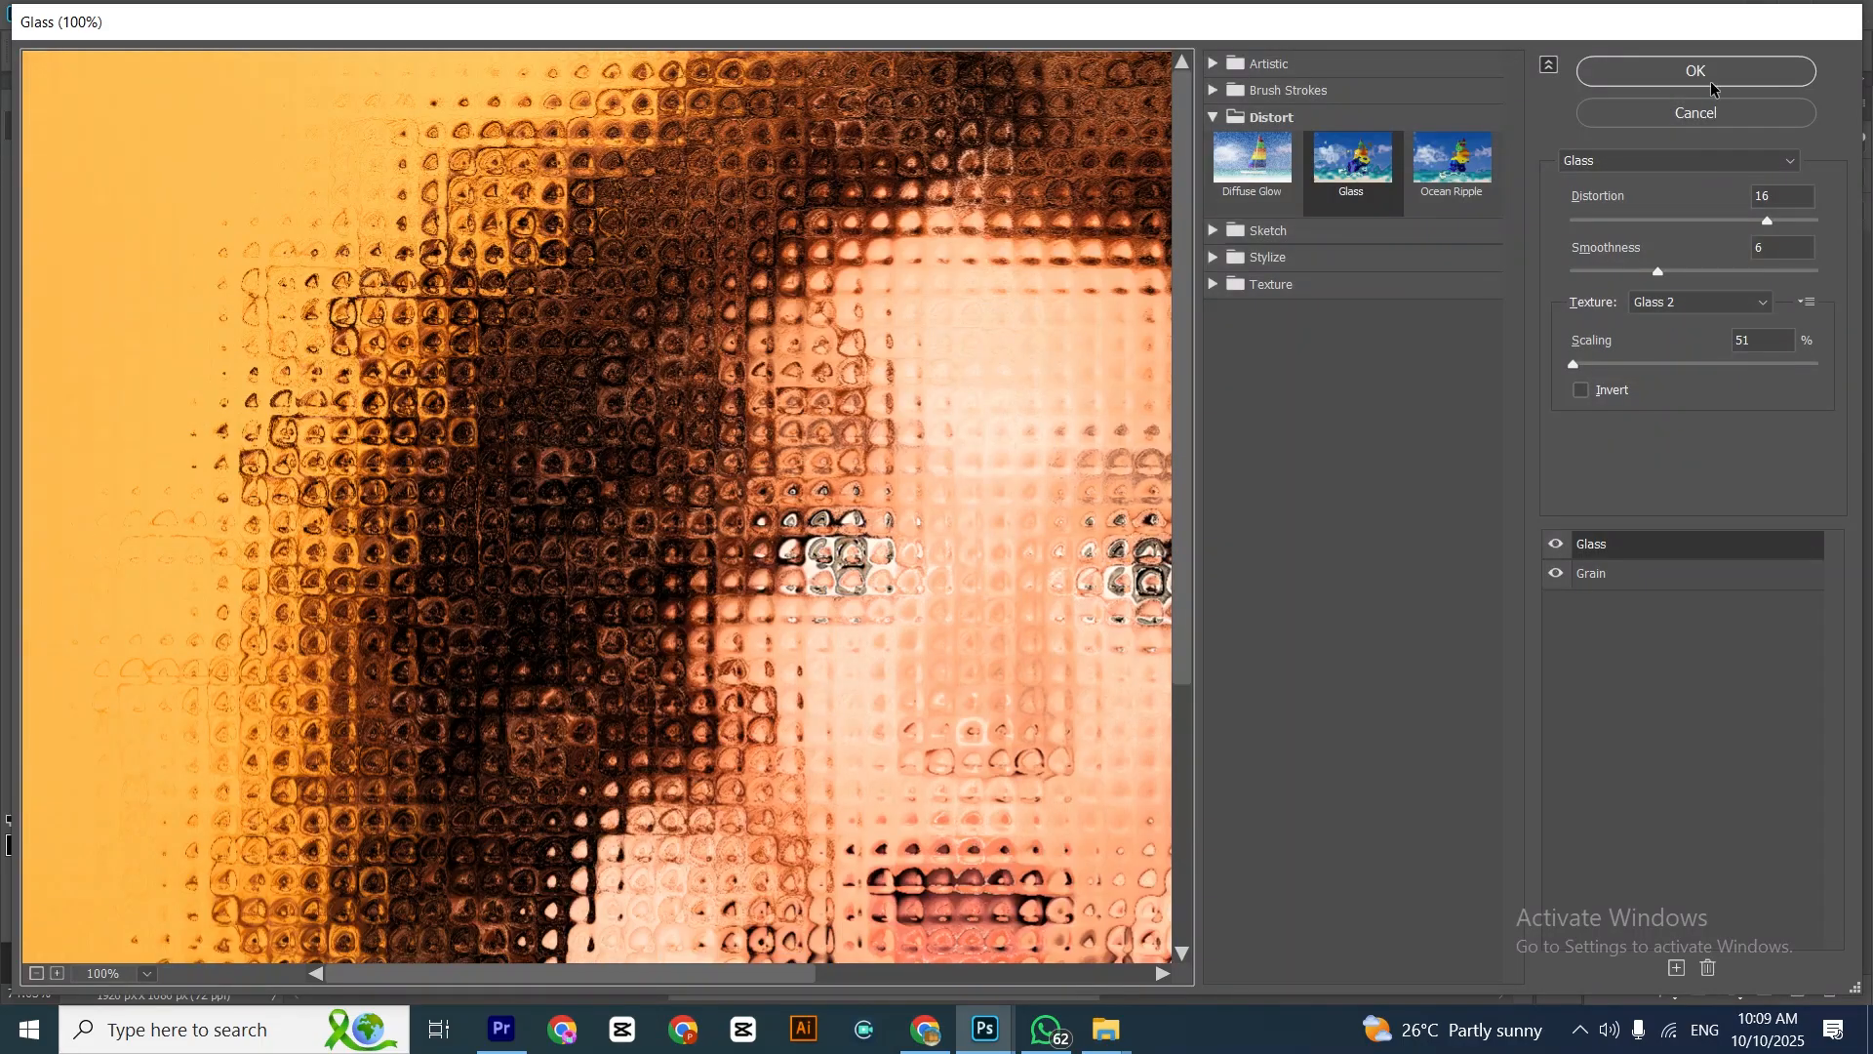
click(1707, 71)
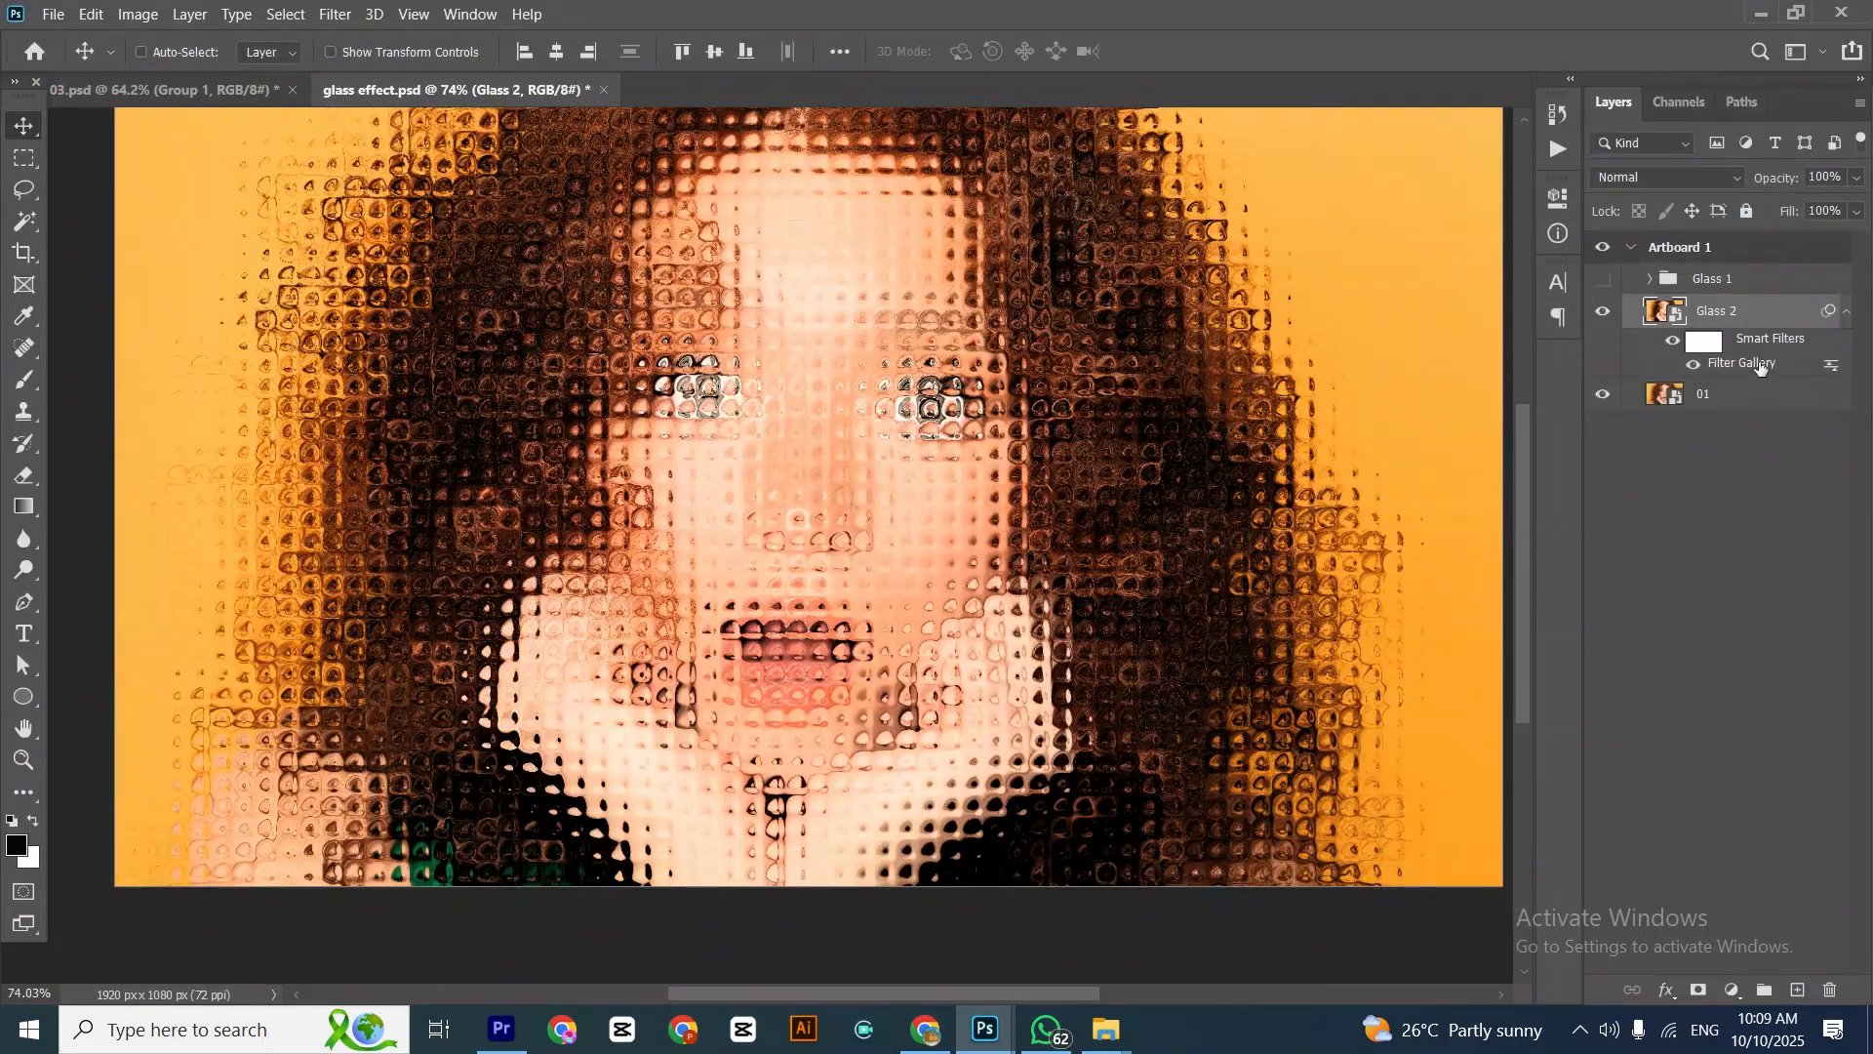
Draw a black circle over the hair and the edge of the eye, directly above layer 01
click(1747, 400)
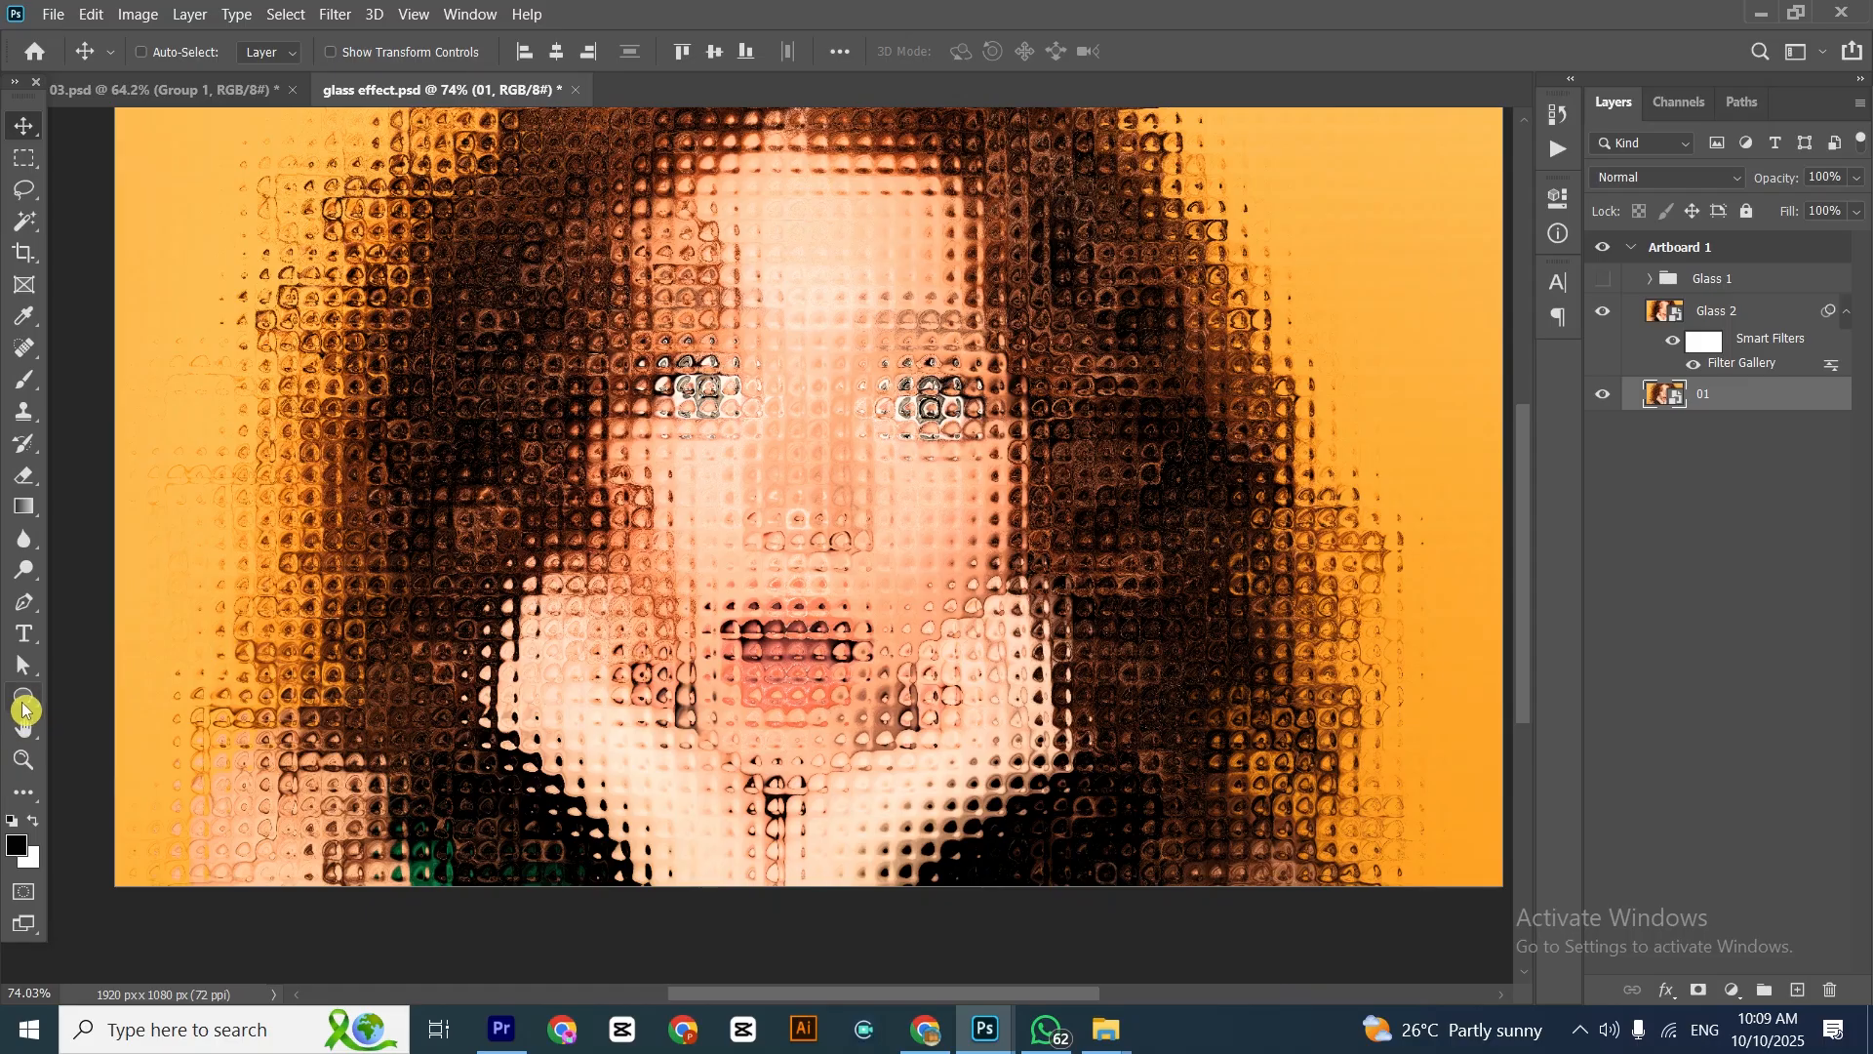
click(24, 697)
drag(387, 241, 700, 551)
Clip the Glass 2 layer to the new circle and move the circle across to the hair on the opposite side of the face
right_click(1743, 312)
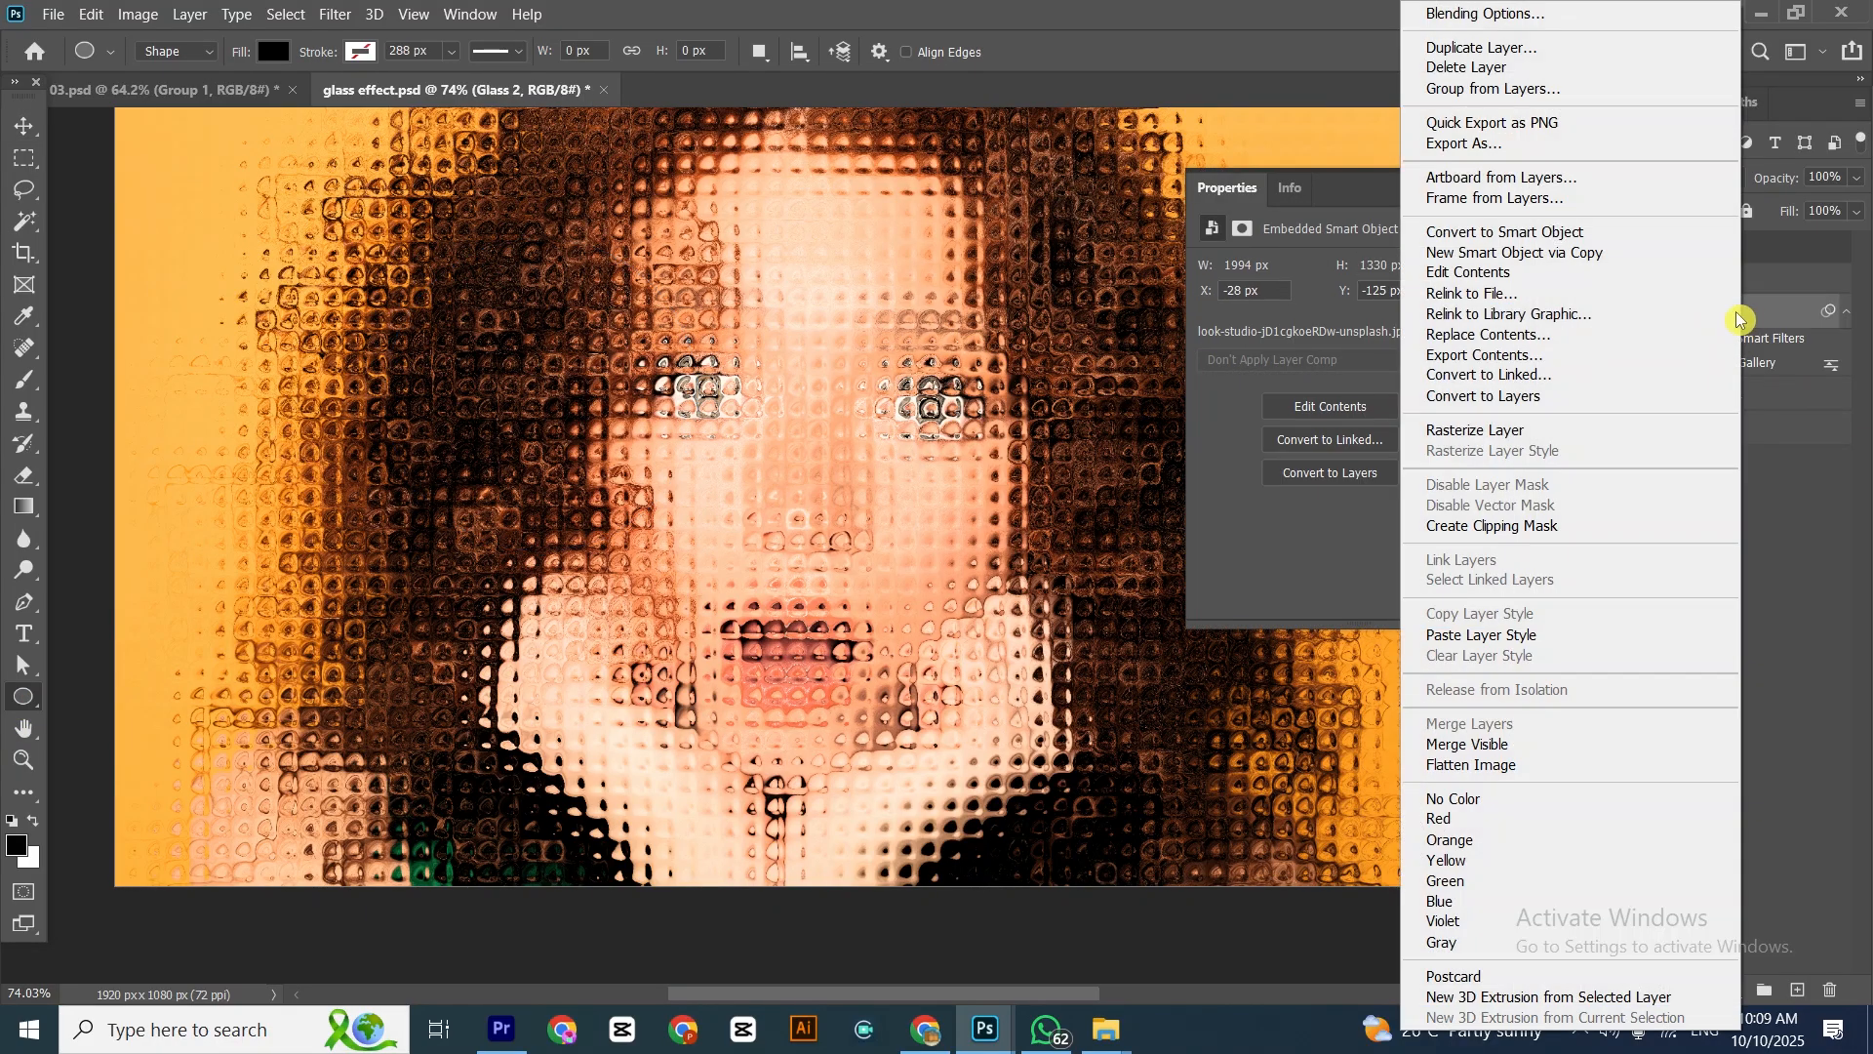
click(1473, 525)
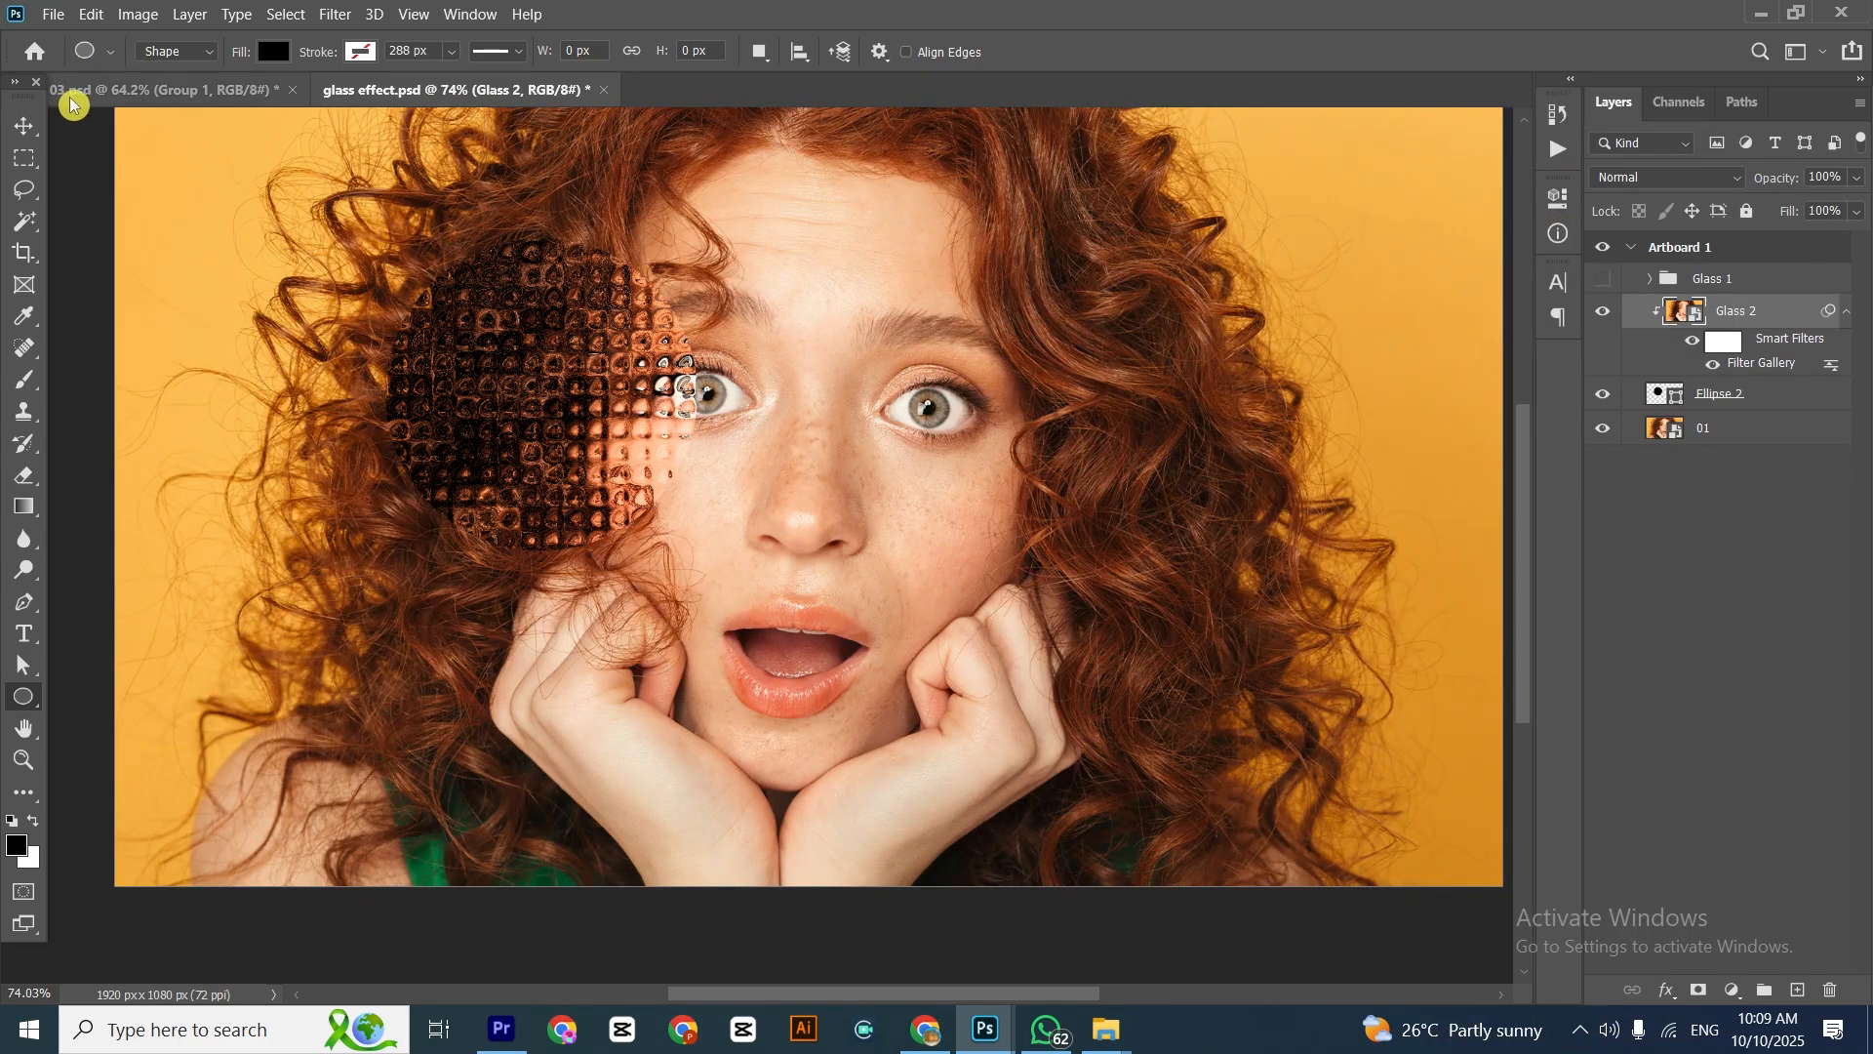
click(25, 125)
click(139, 57)
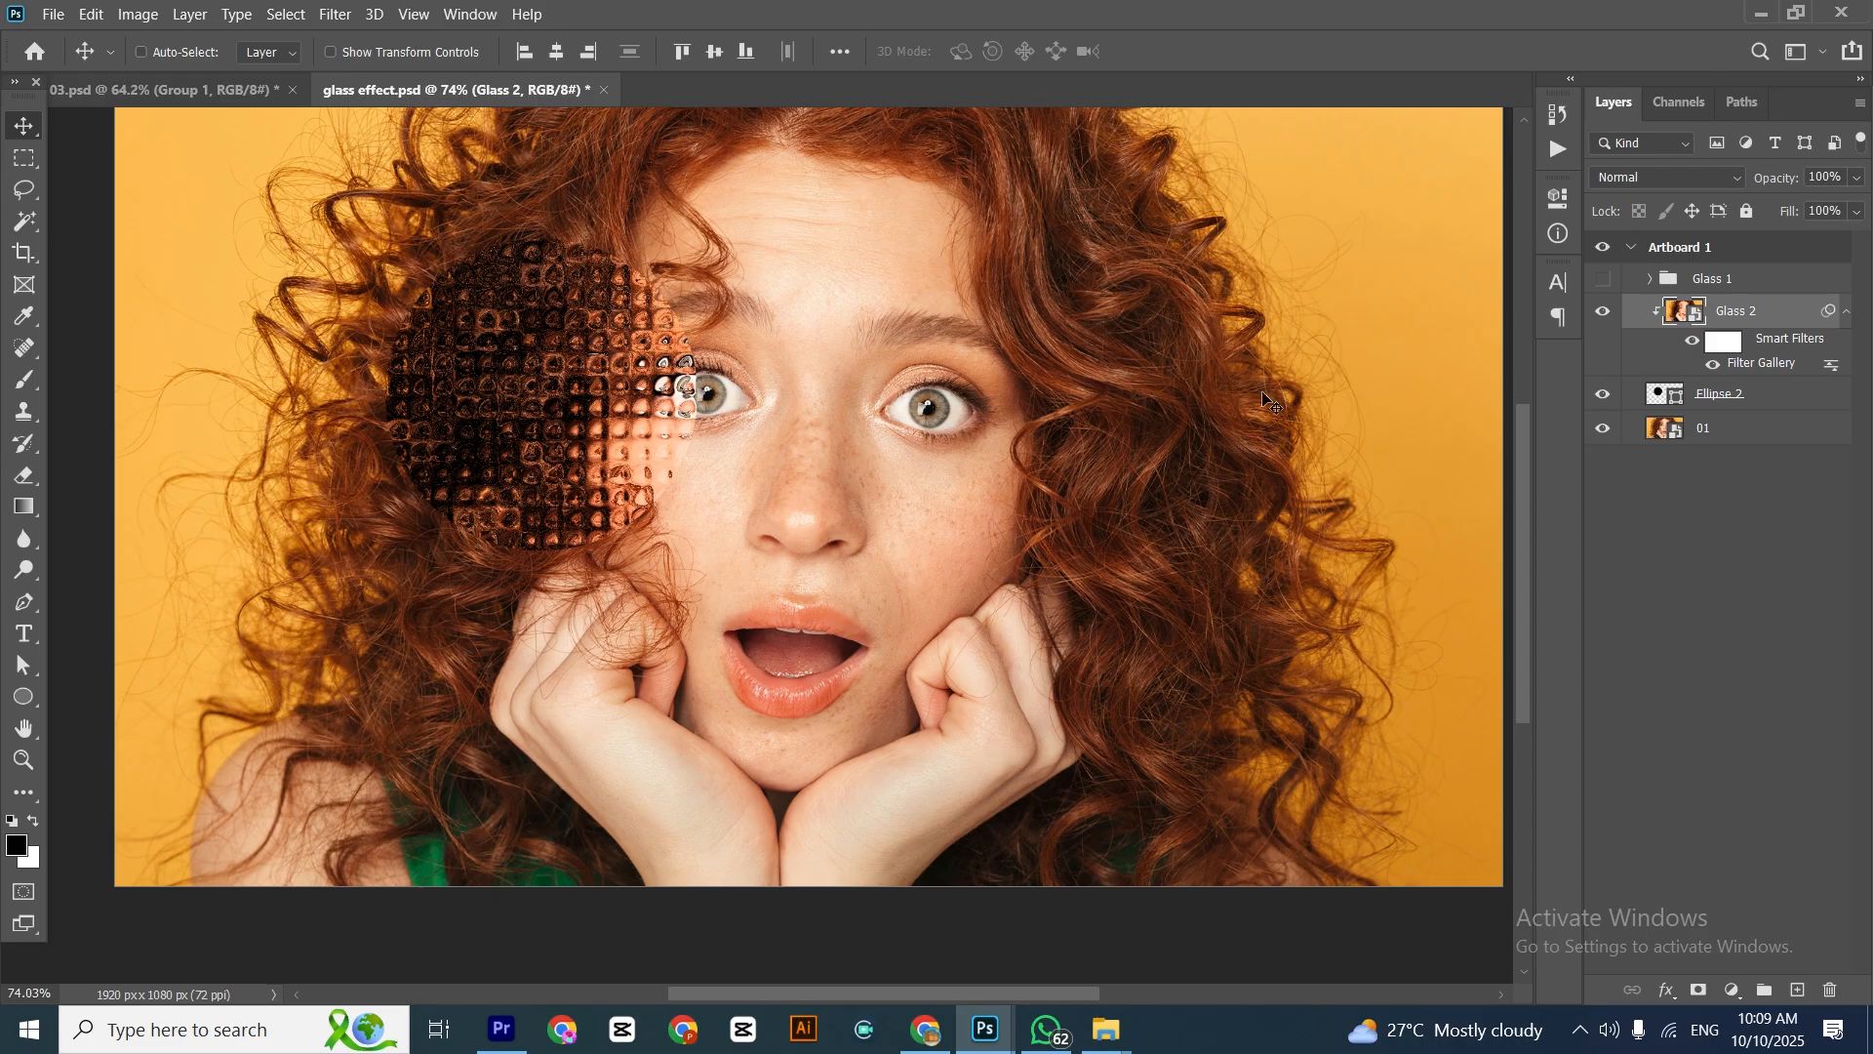
click(1763, 402)
drag(538, 364, 1172, 382)
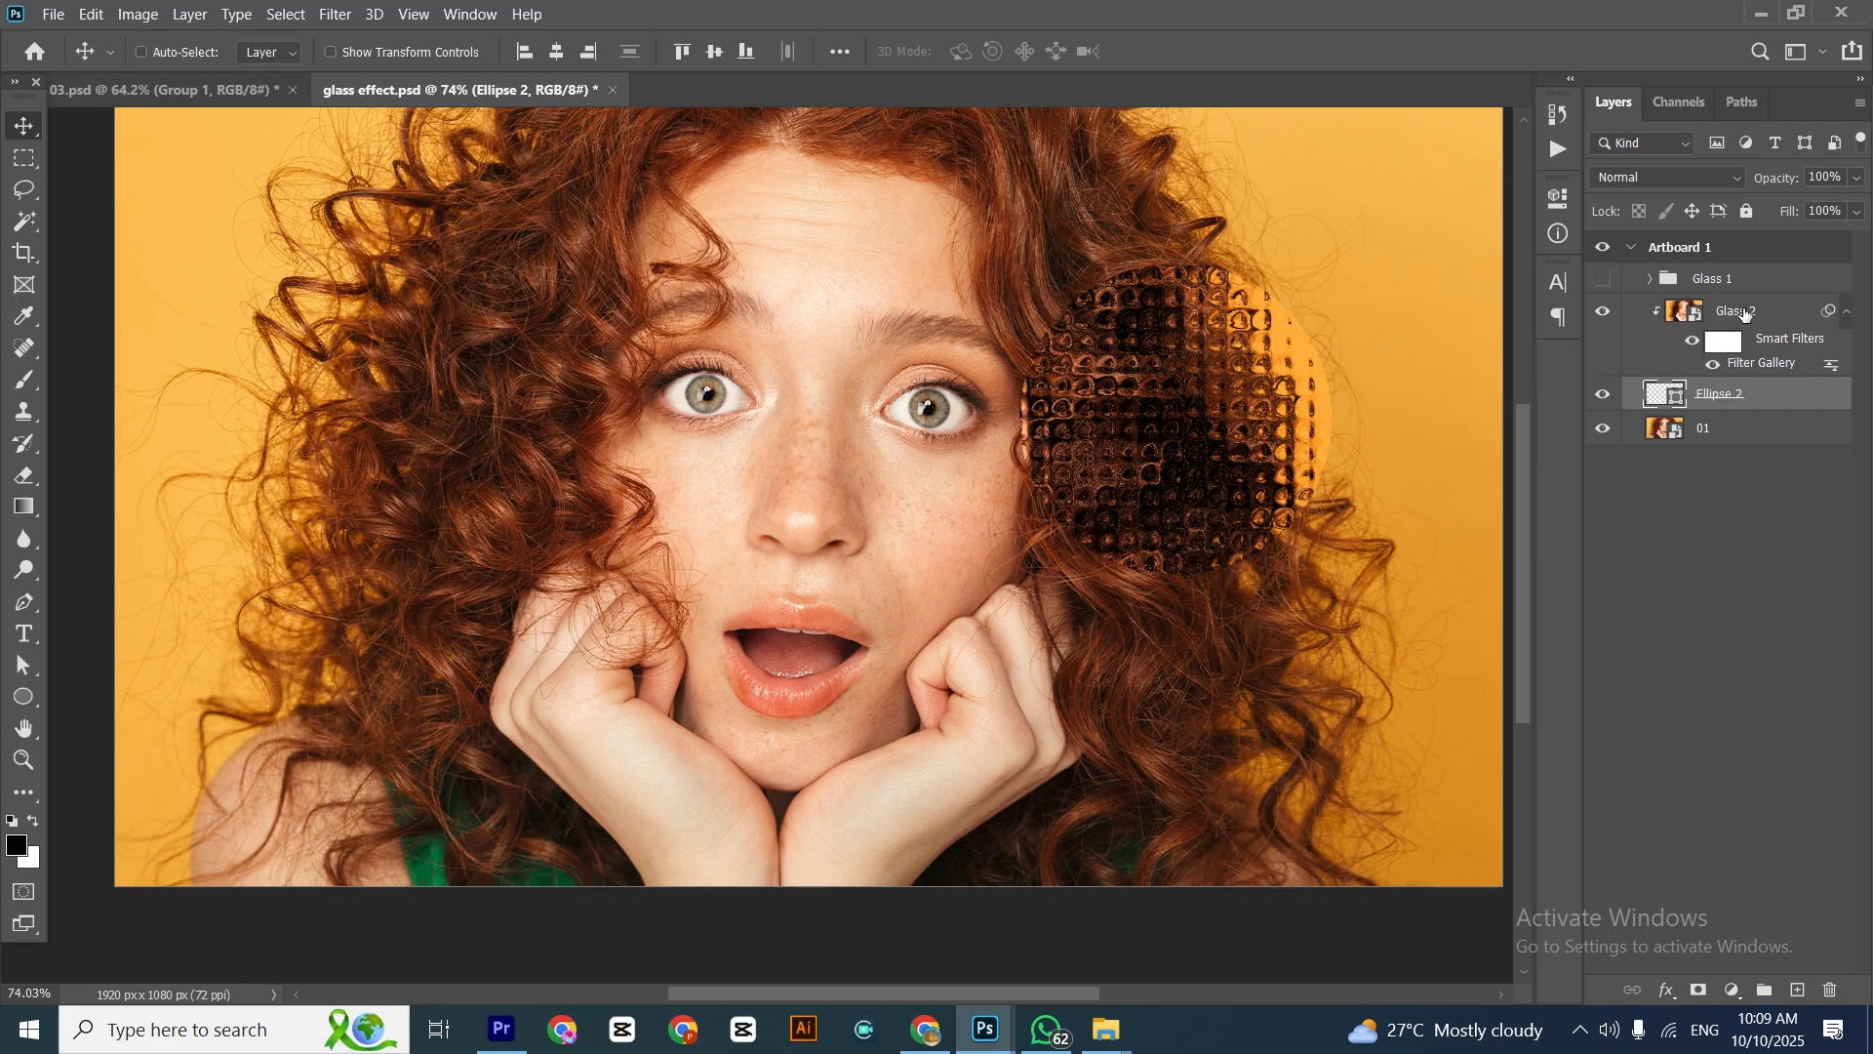
Group the Glass 2 layer with its circle shape and name the group Glass 2
ctrl+click(1745, 311)
key(ctrl+g)
double_click(1720, 309)
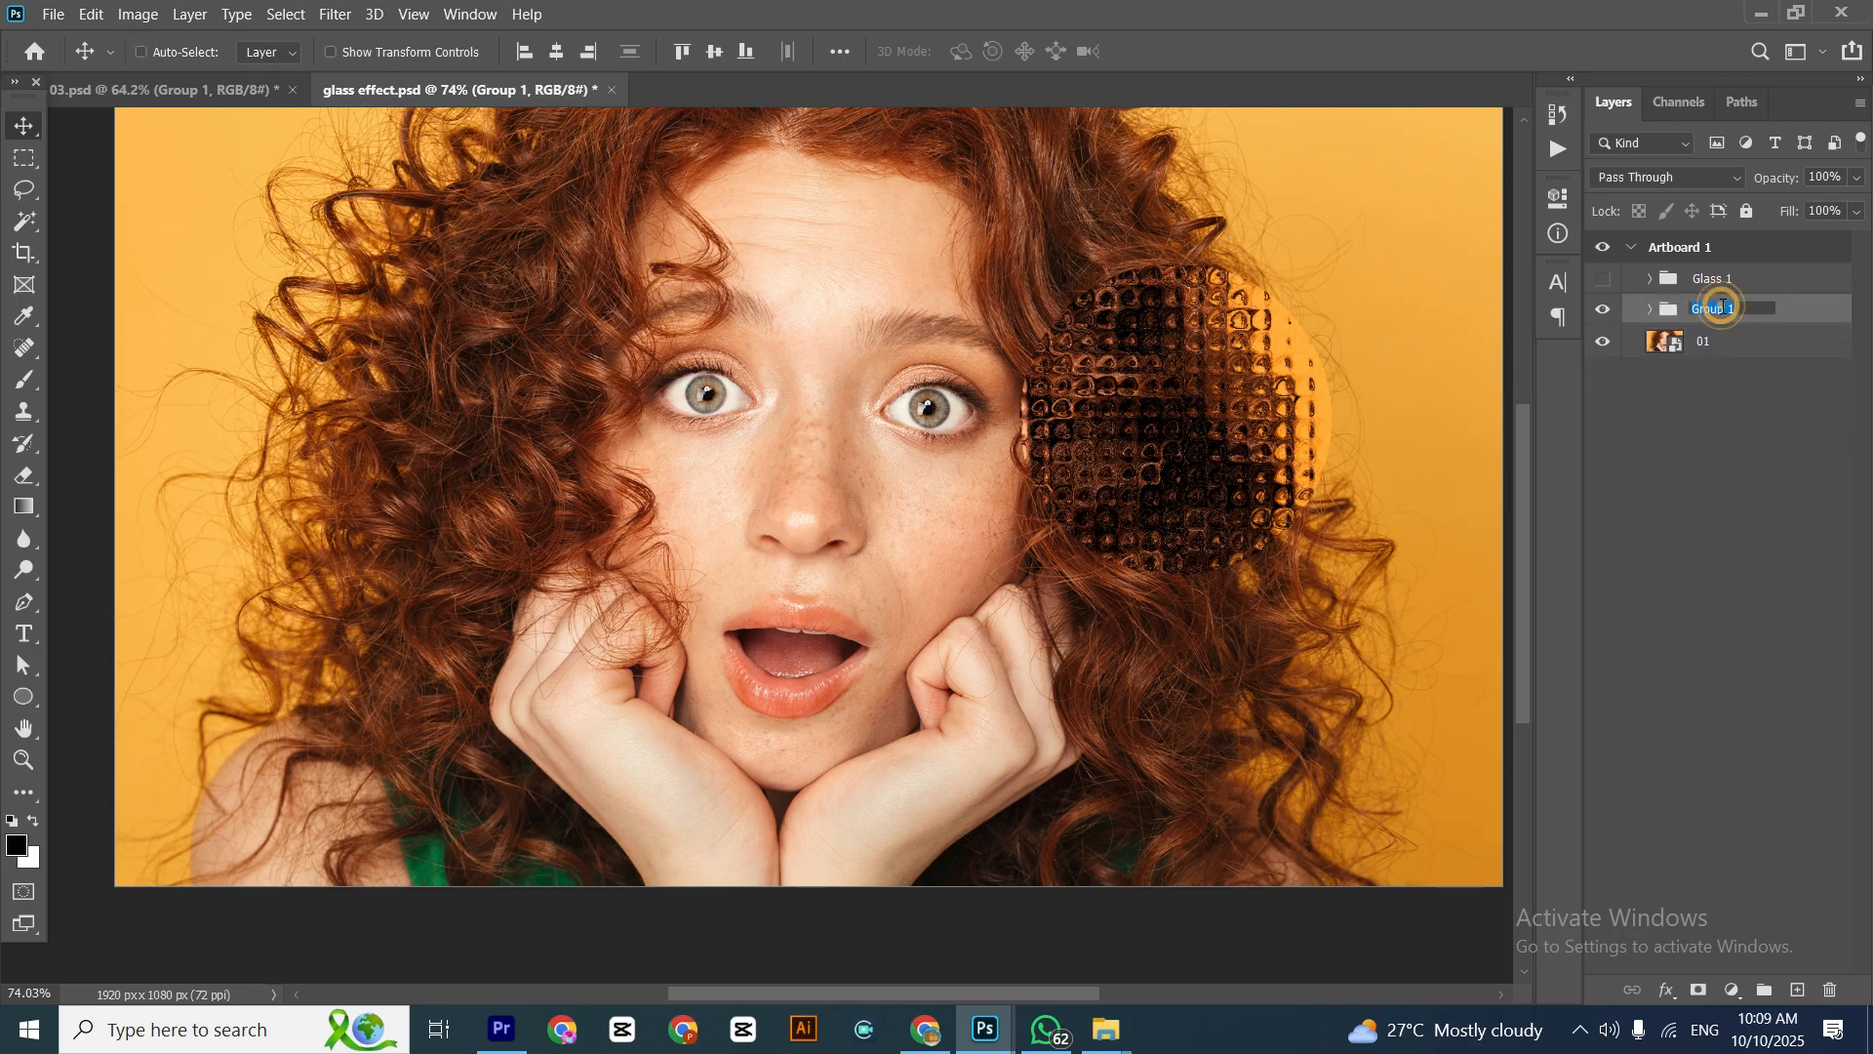
text(Glass 2)
click(1688, 406)
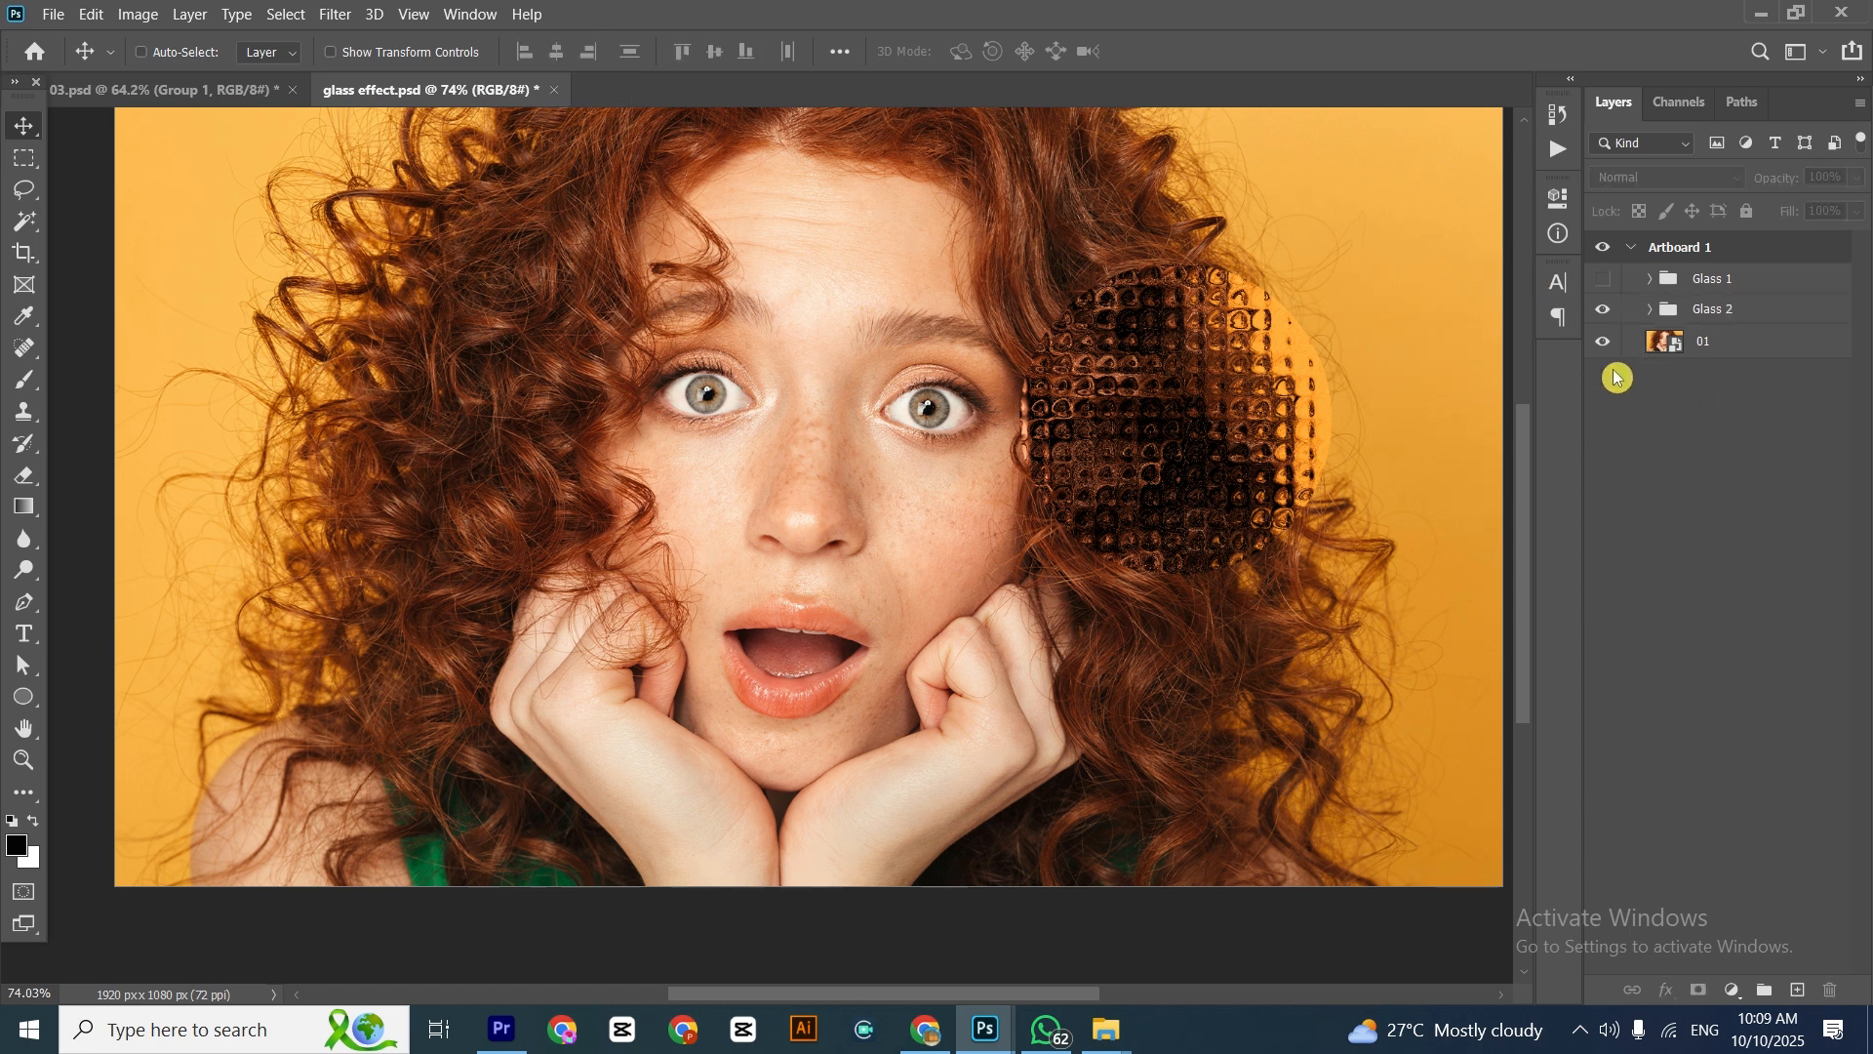
Preview the Glass 1 and Glass 2 circles together on the portrait and hide both groups
click(1601, 310)
click(1601, 310)
click(1602, 280)
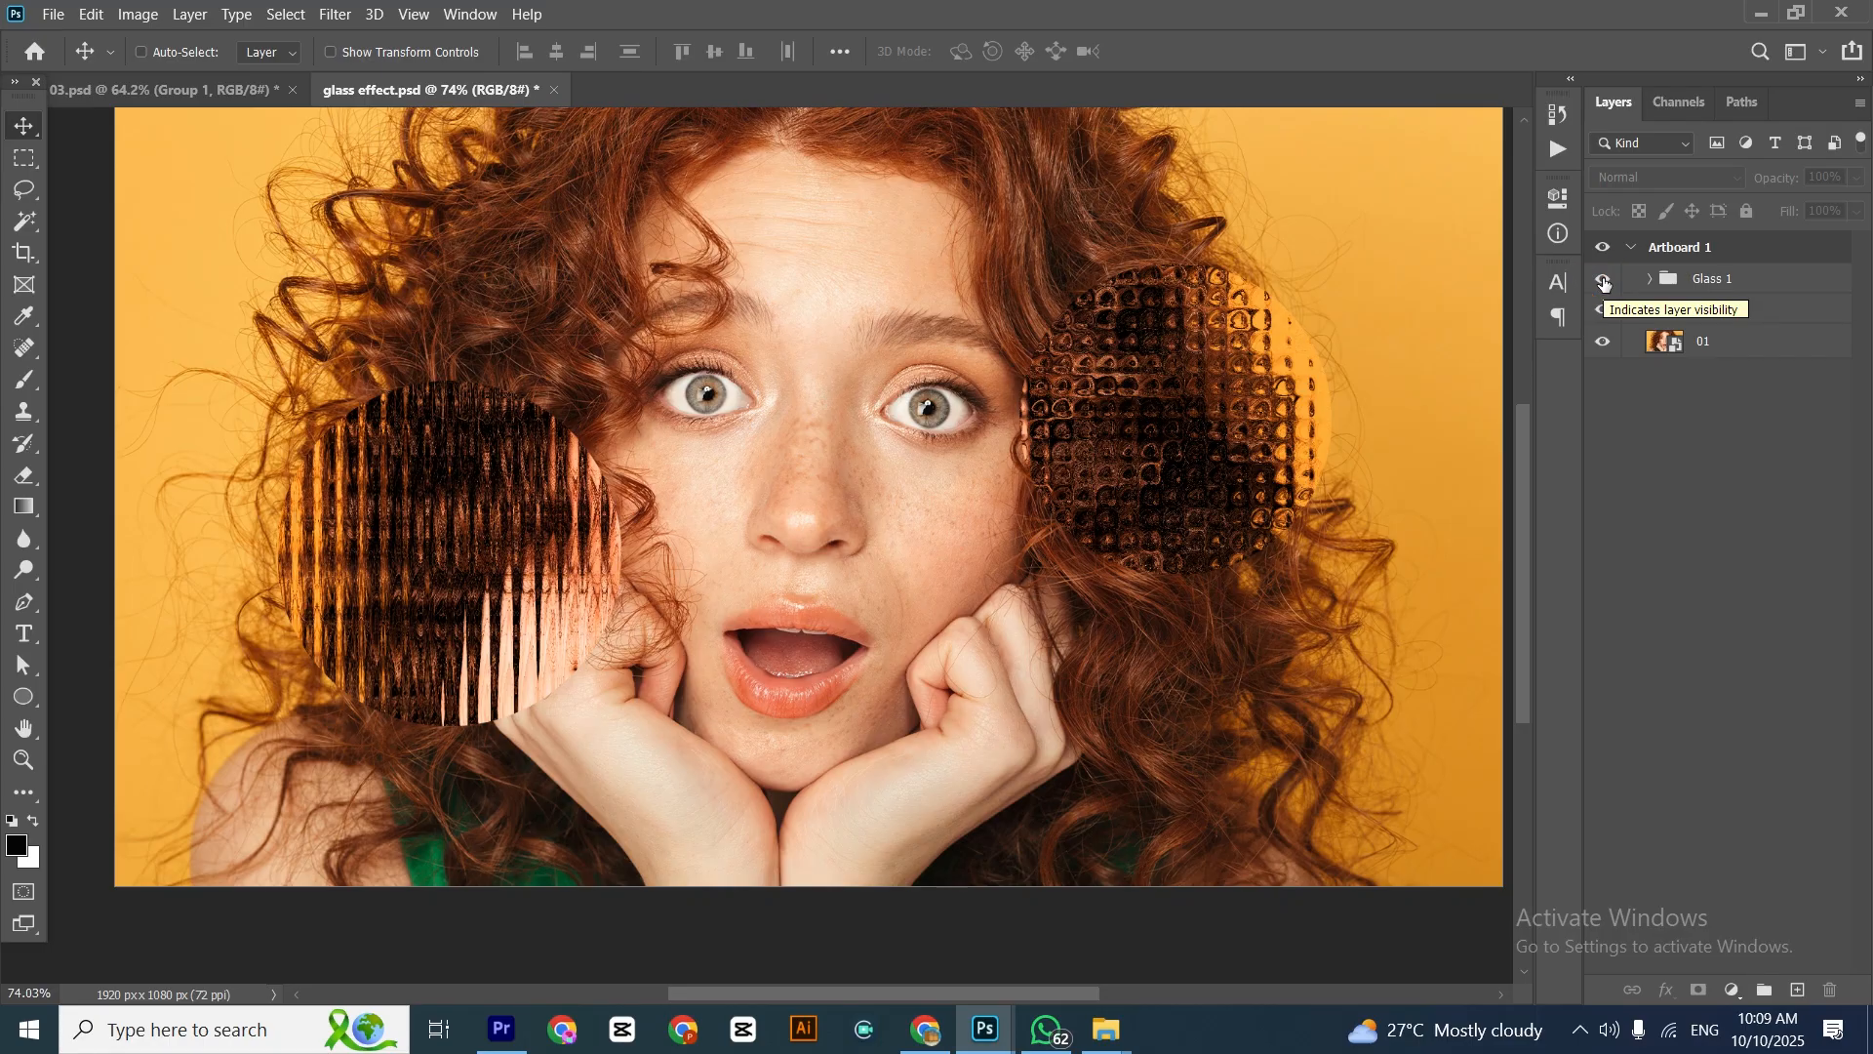
click(1603, 279)
click(1602, 310)
Duplicate layer 01 and rename the copy Glass 3
click(1747, 351)
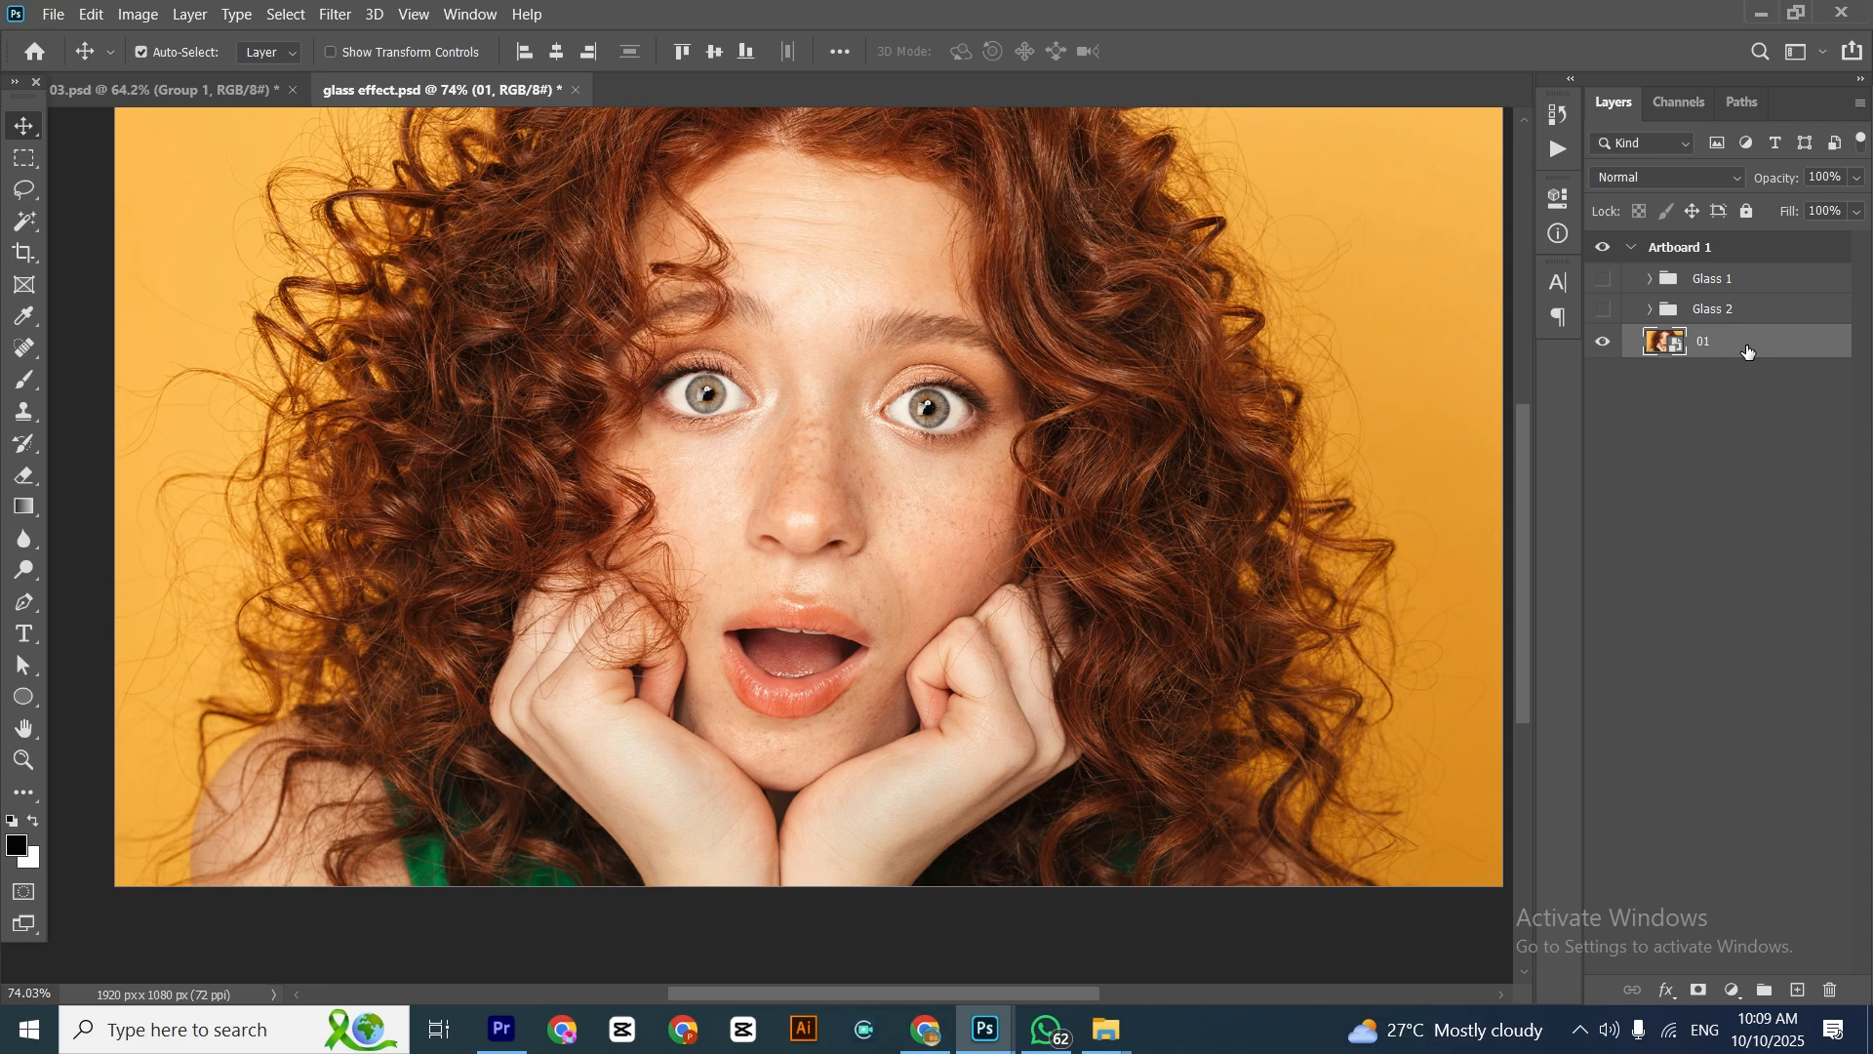
key(ctrl+j)
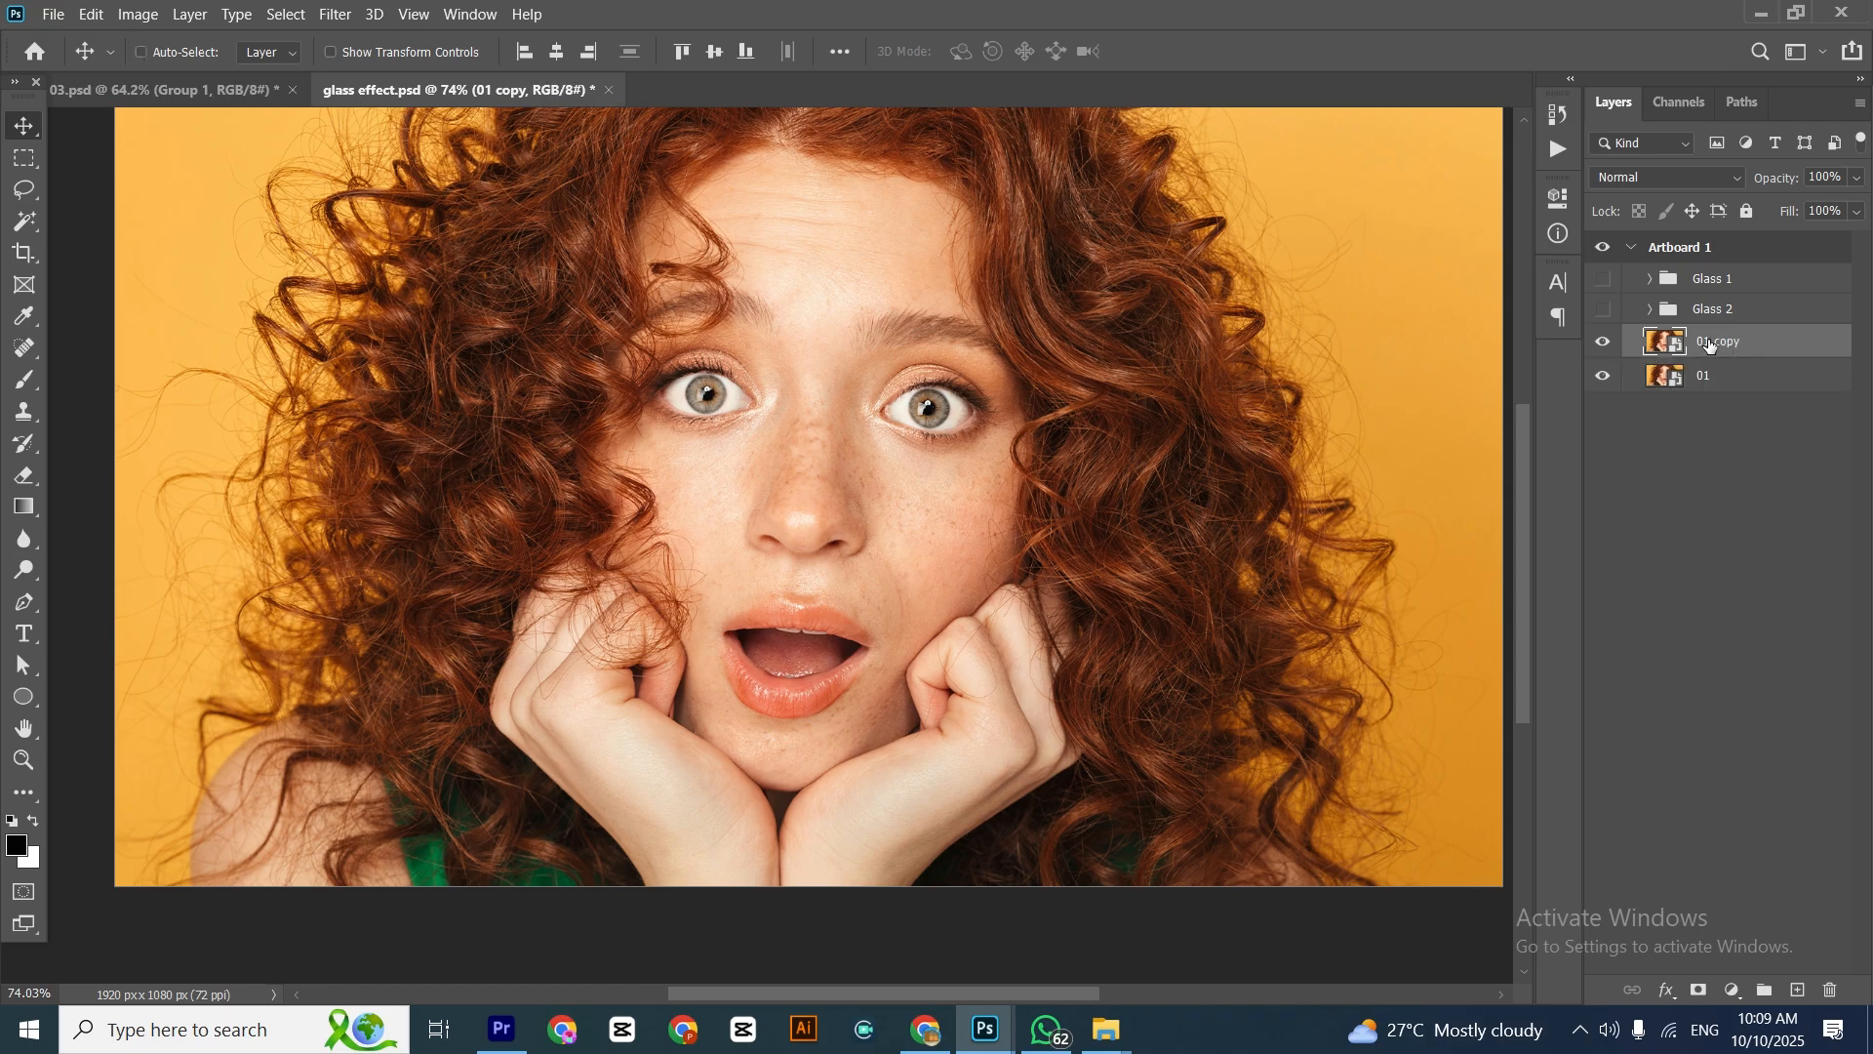
double_click(1710, 343)
text(Glass 3)
key(Return)
Apply the Glass filter to the Glass 3 layer with the horizontal-stripe texture file loaded
click(325, 19)
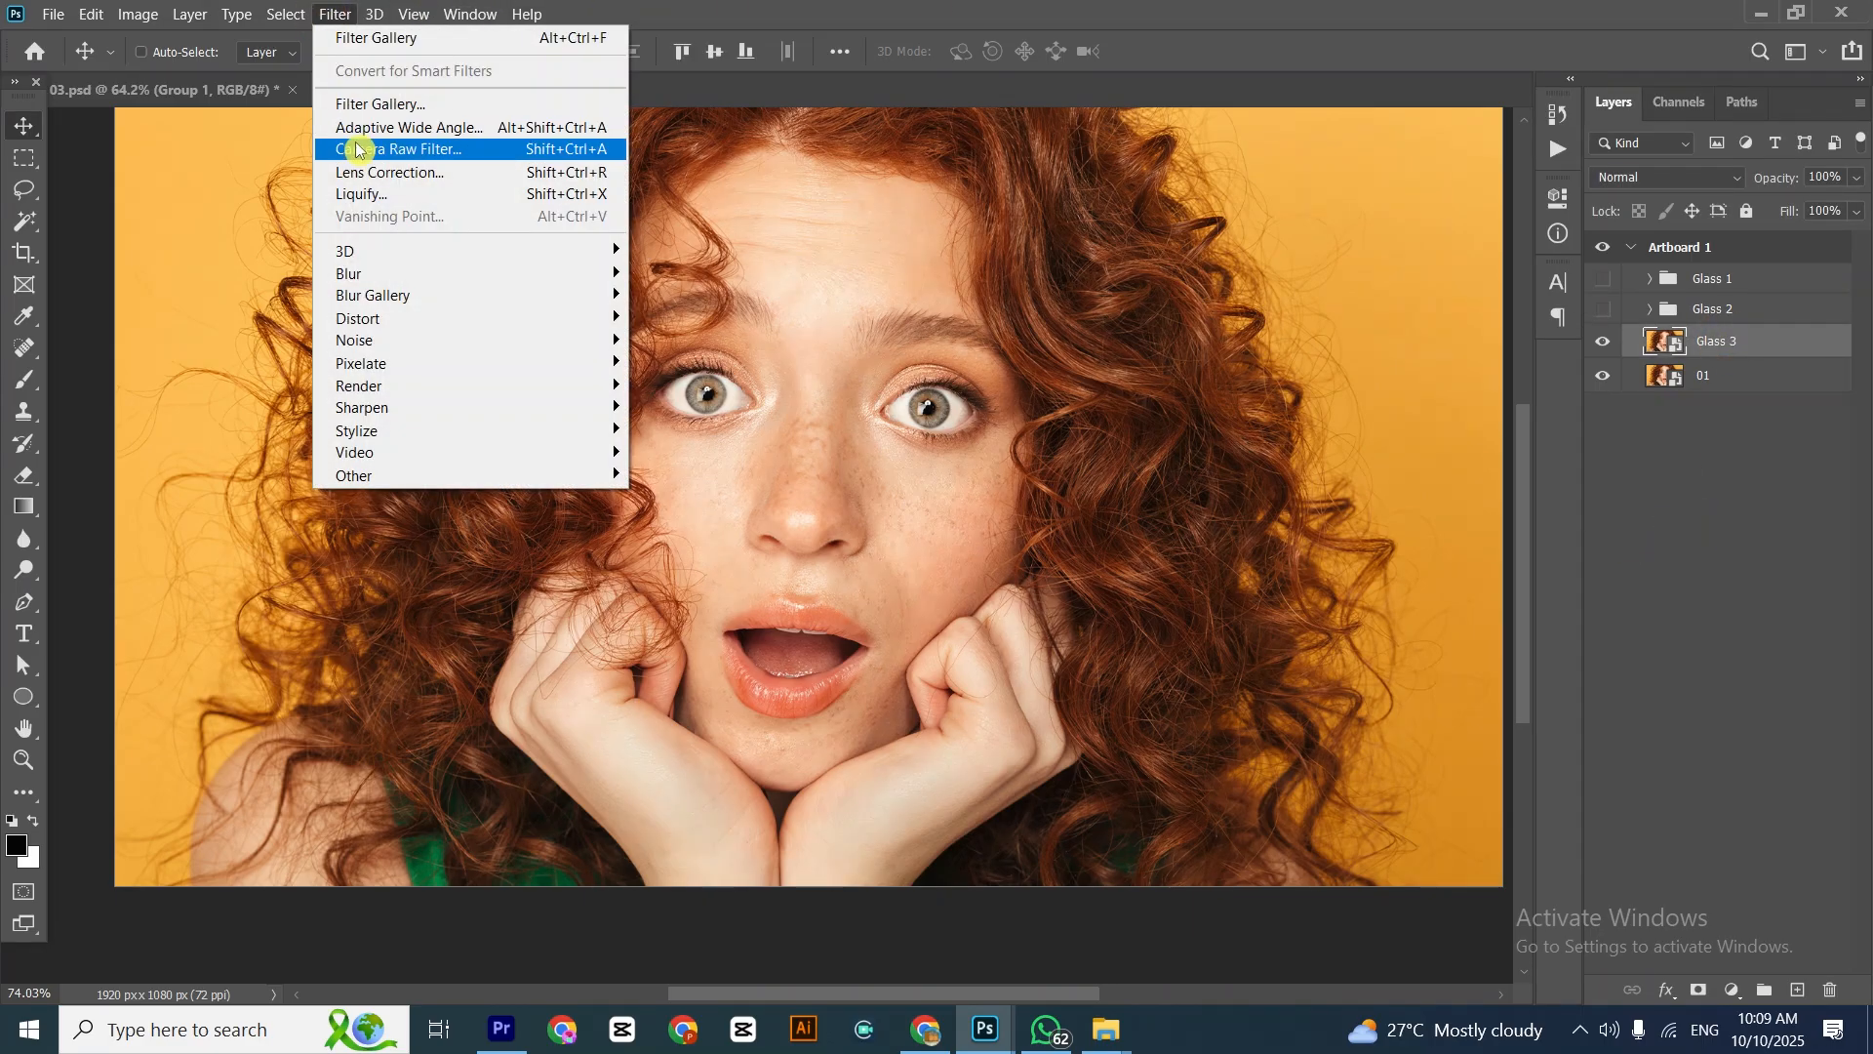
click(351, 101)
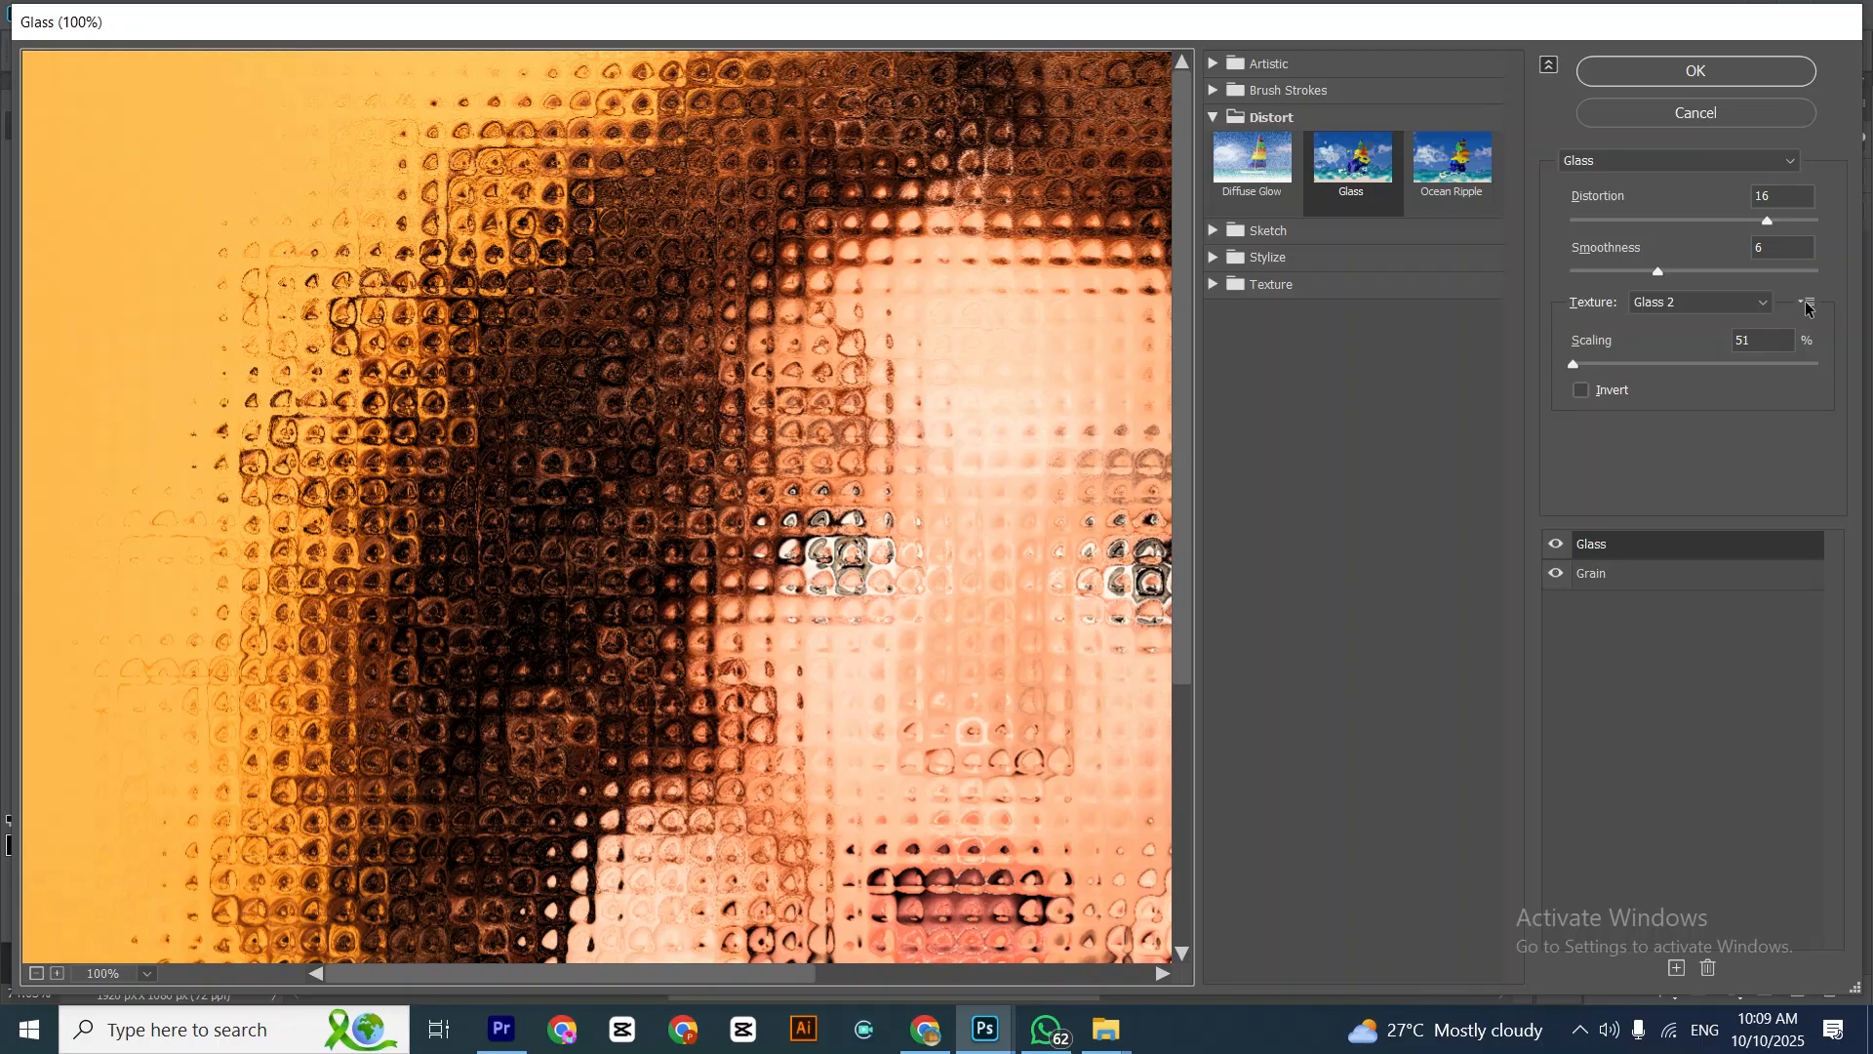
click(1808, 305)
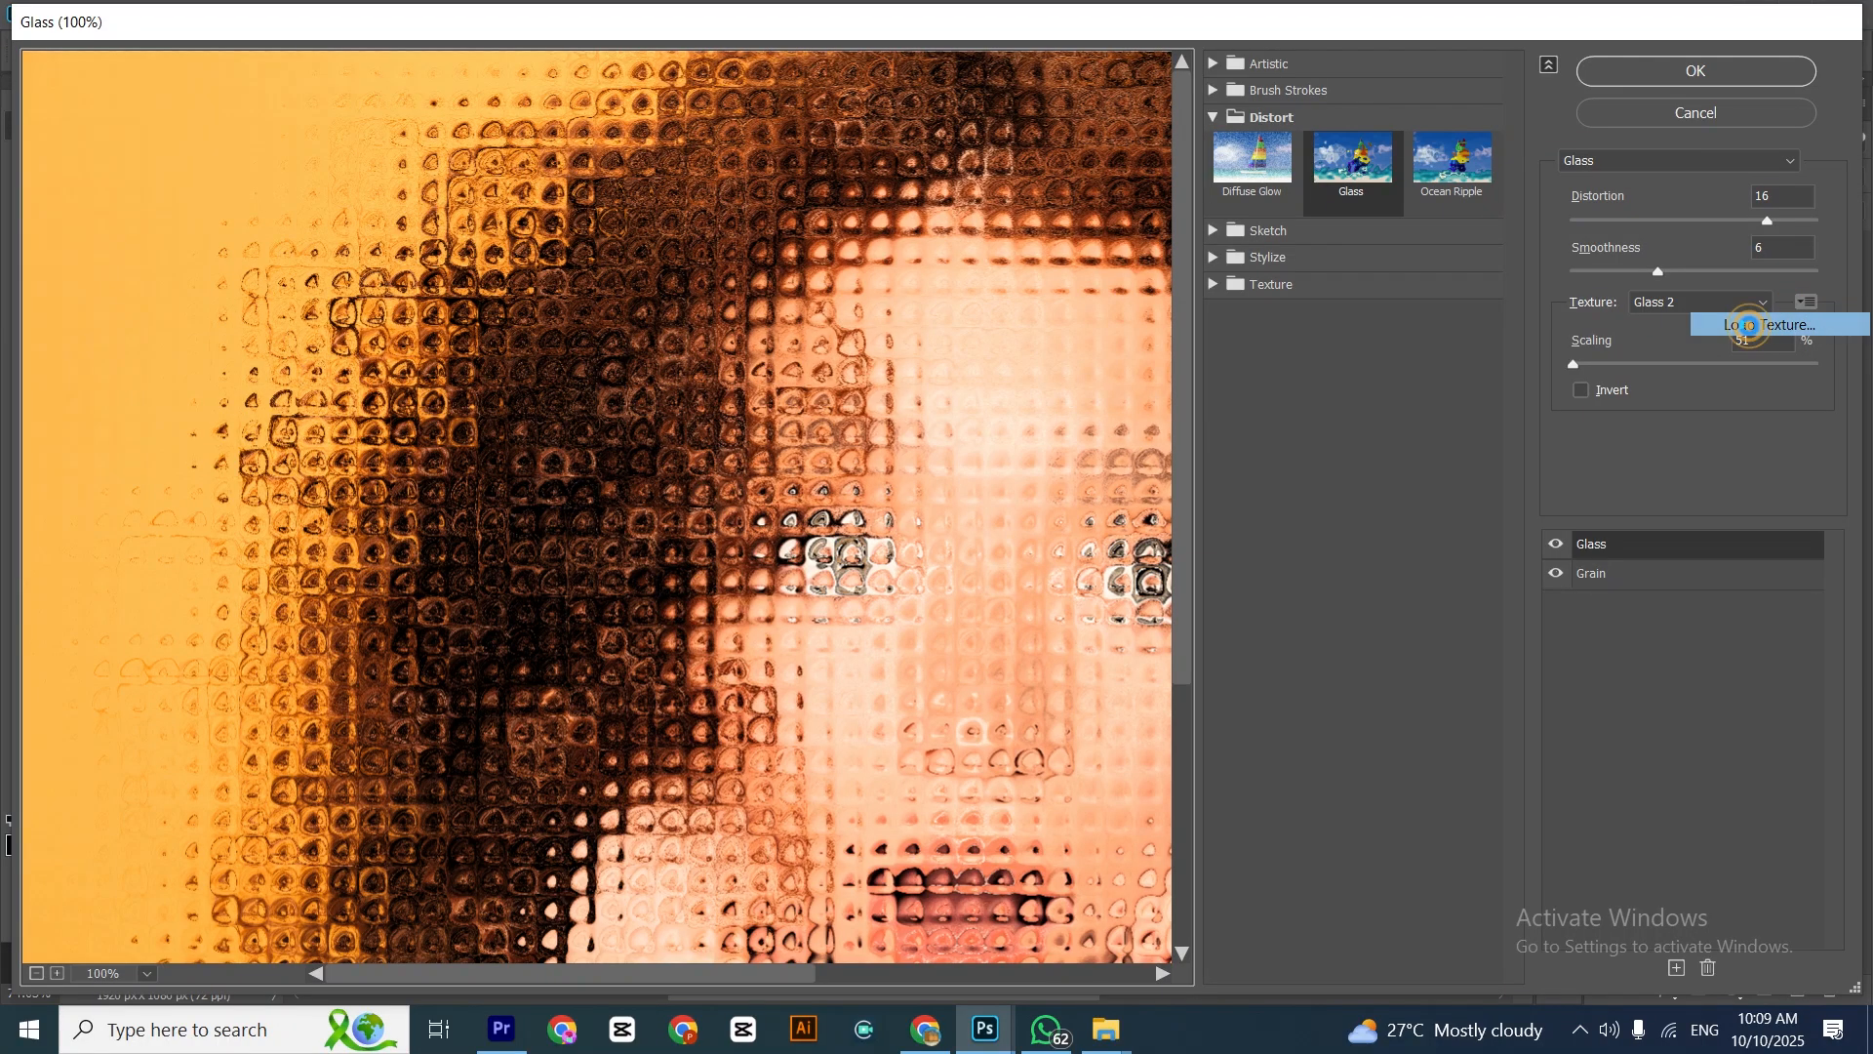
click(1754, 325)
click(681, 254)
double_click(680, 254)
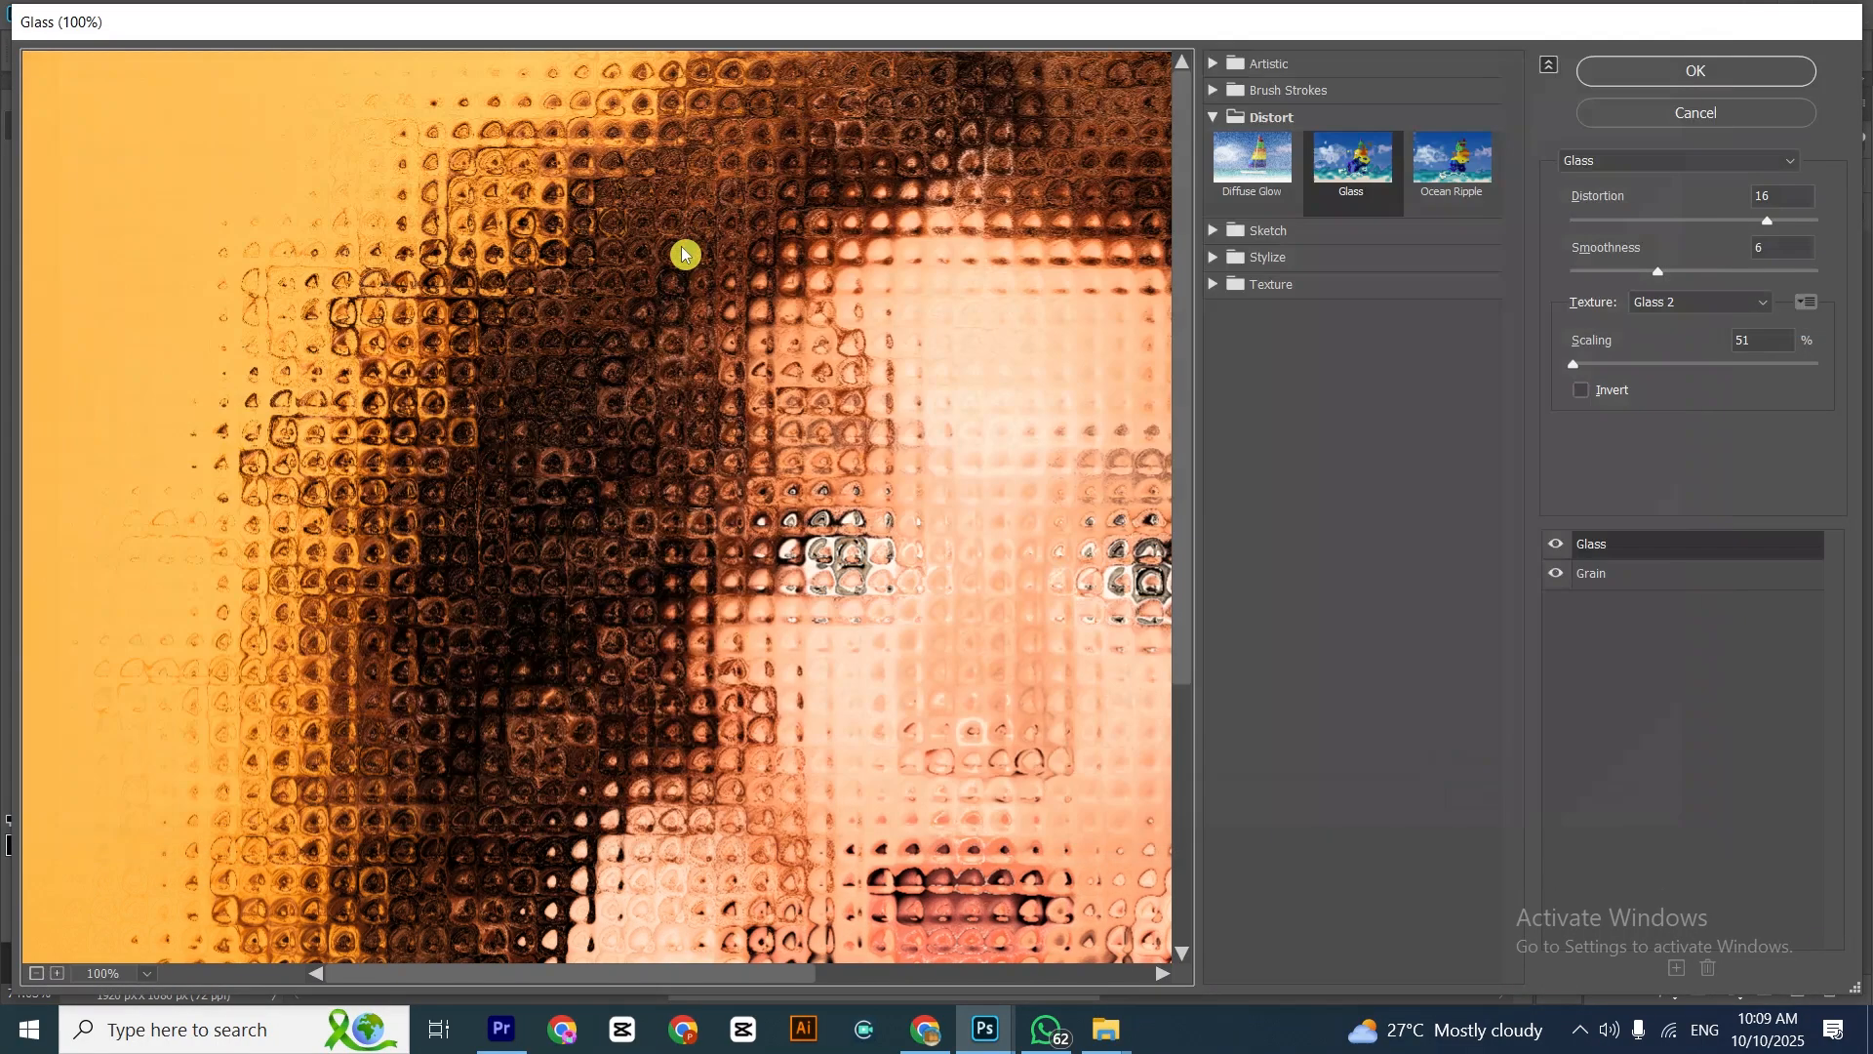
click(1698, 73)
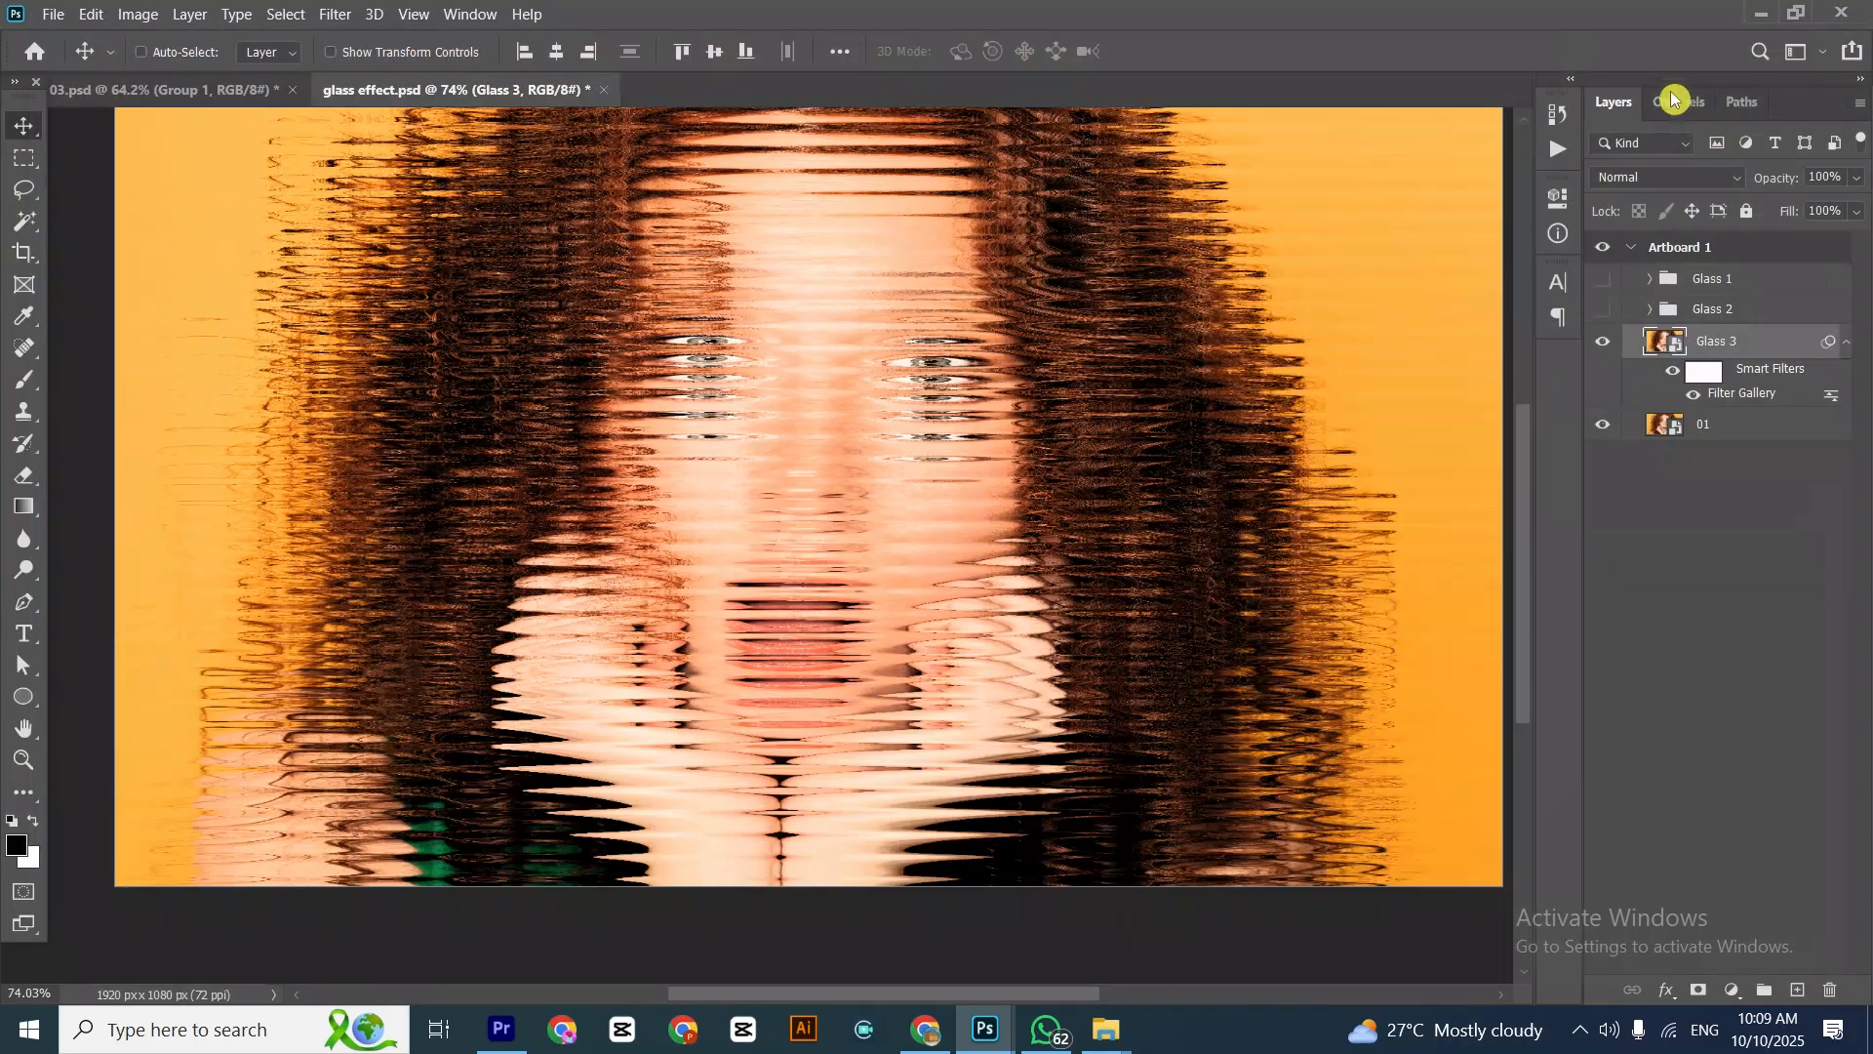
Draw a black circle about 424 px in diameter over the mouth and chin, directly above layer 01
click(1756, 419)
click(25, 696)
drag(714, 508, 1021, 816)
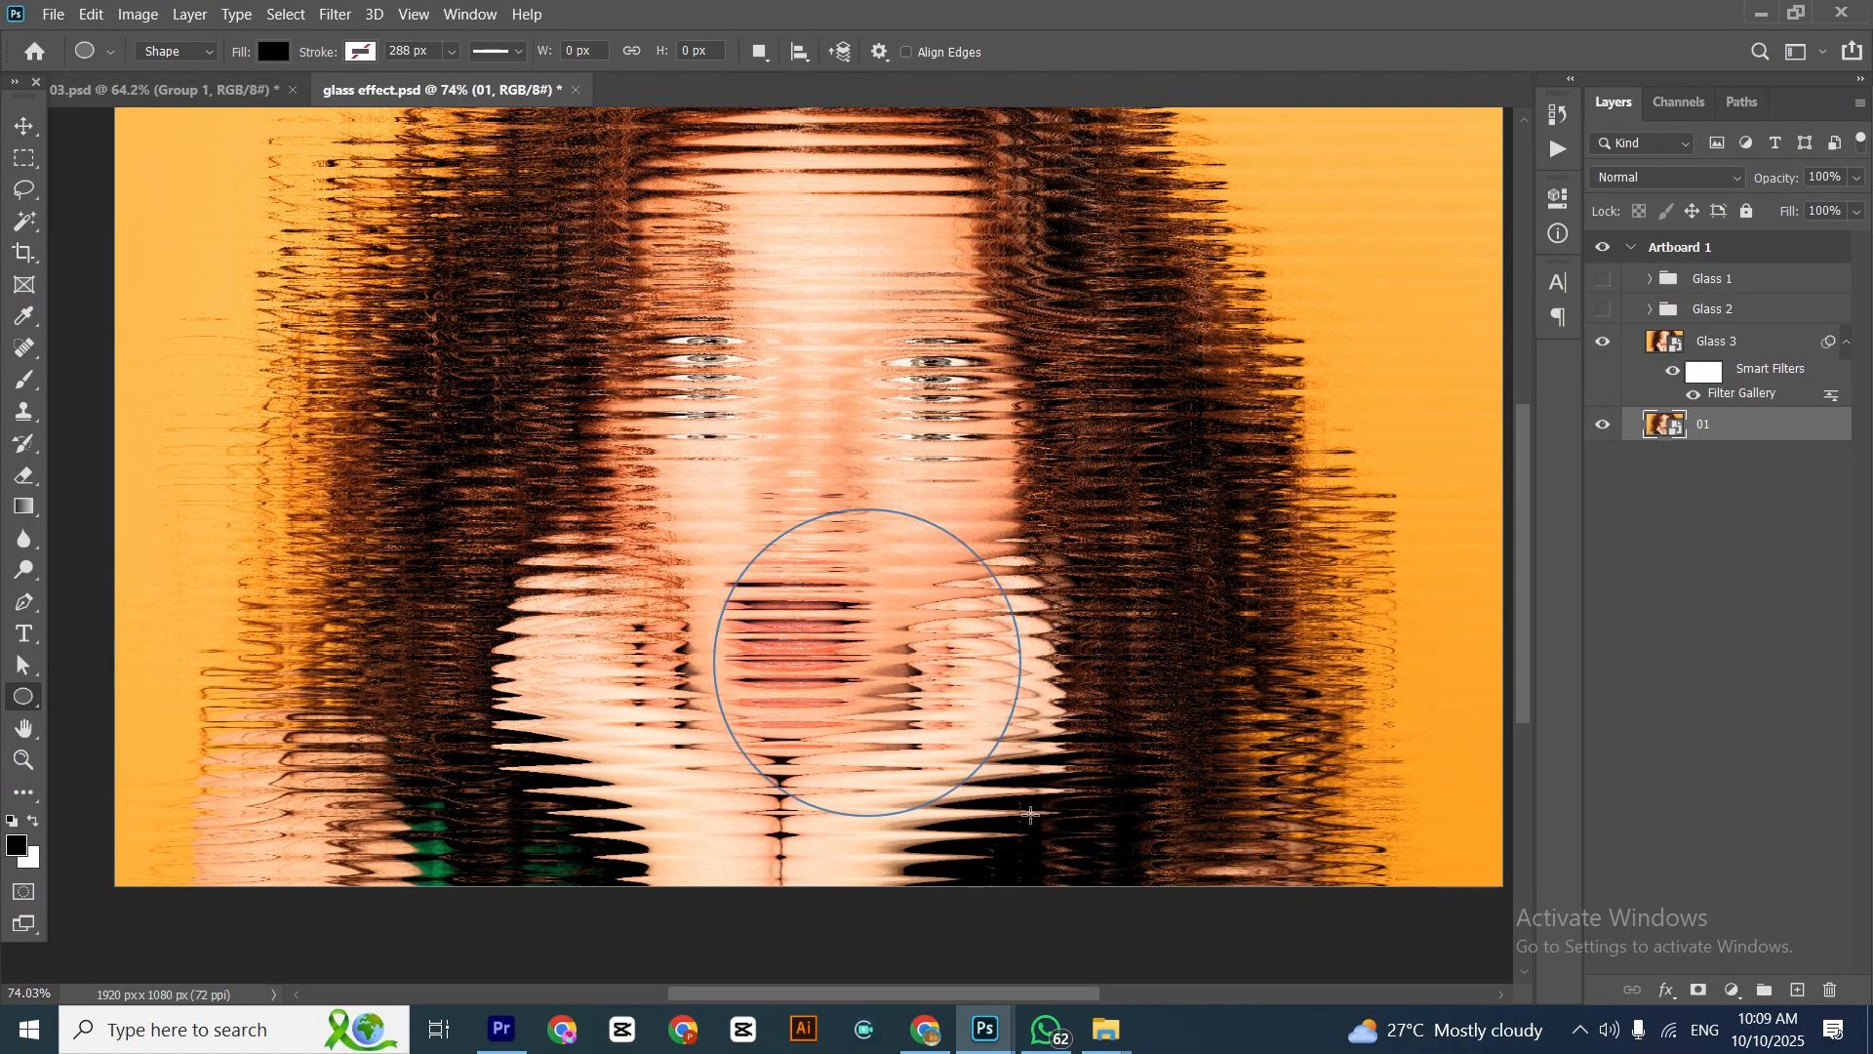
click(25, 125)
click(1559, 198)
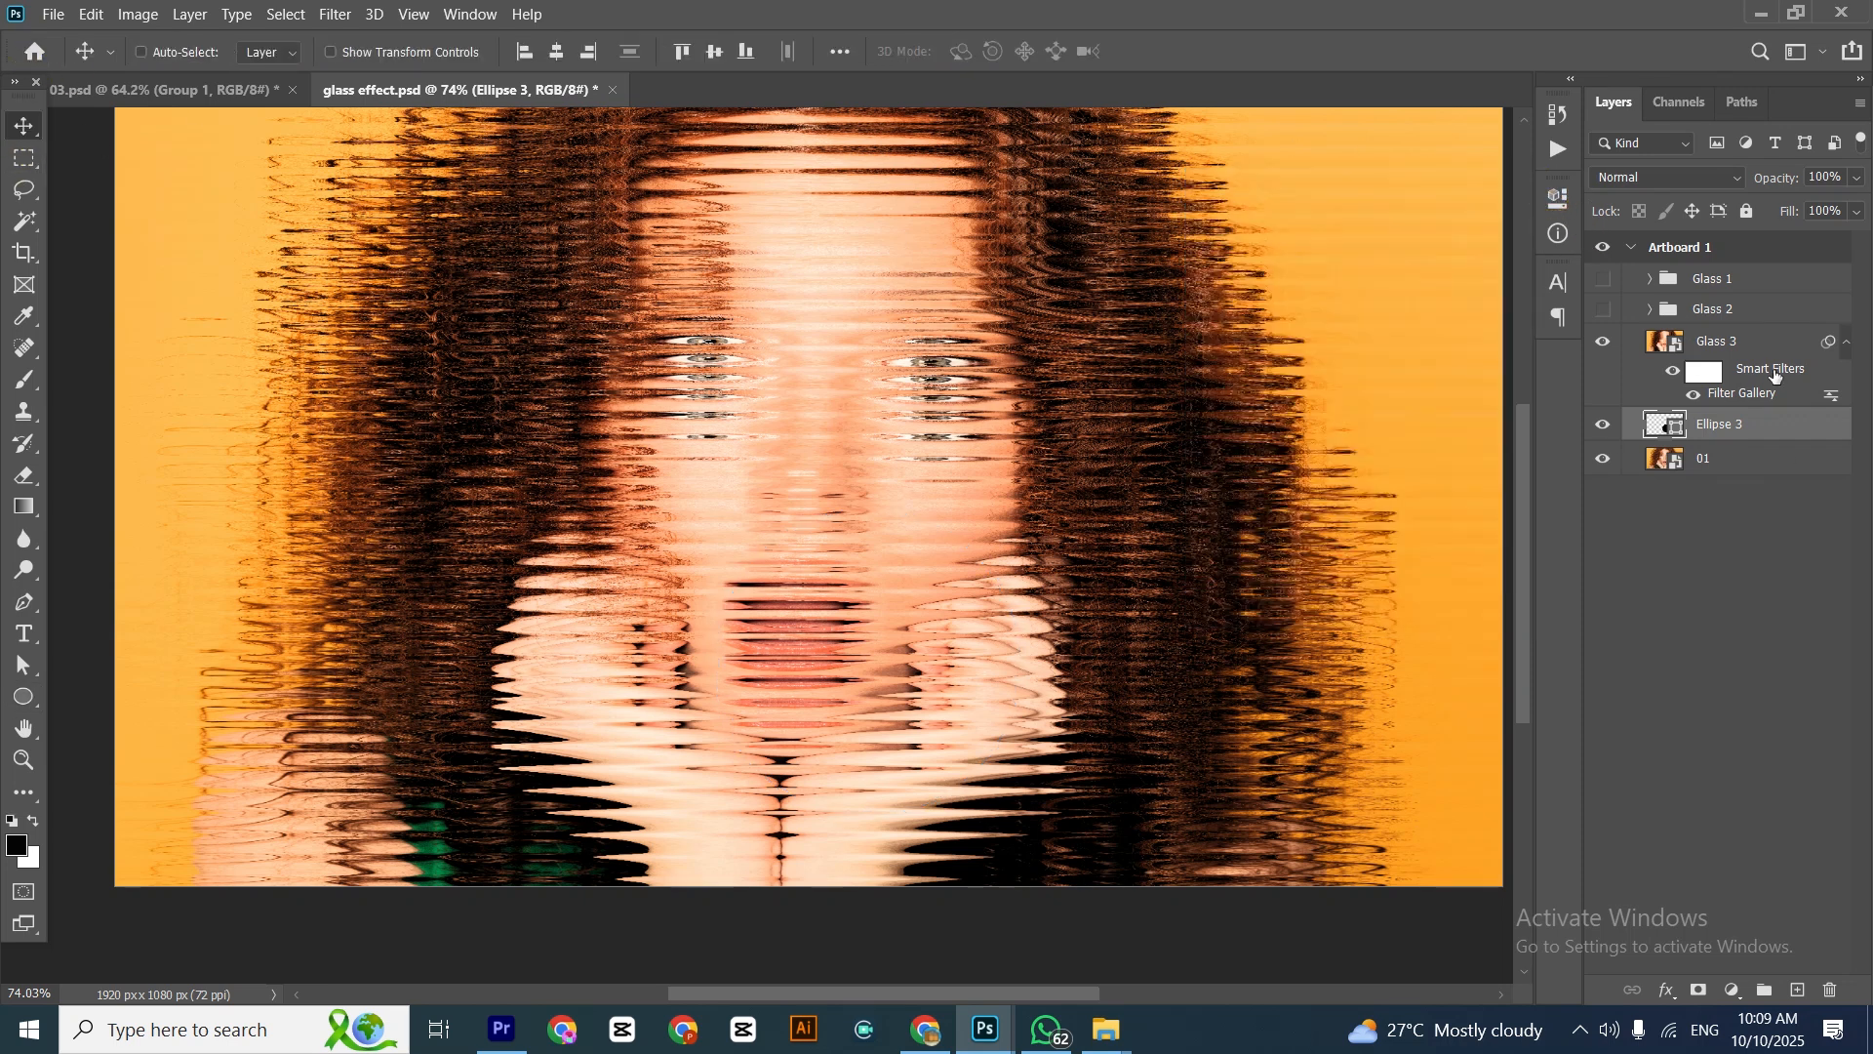
Clip the Glass 3 layer to the circle and shift the circle sideways and down over the wrist and lower hair
right_click(1778, 353)
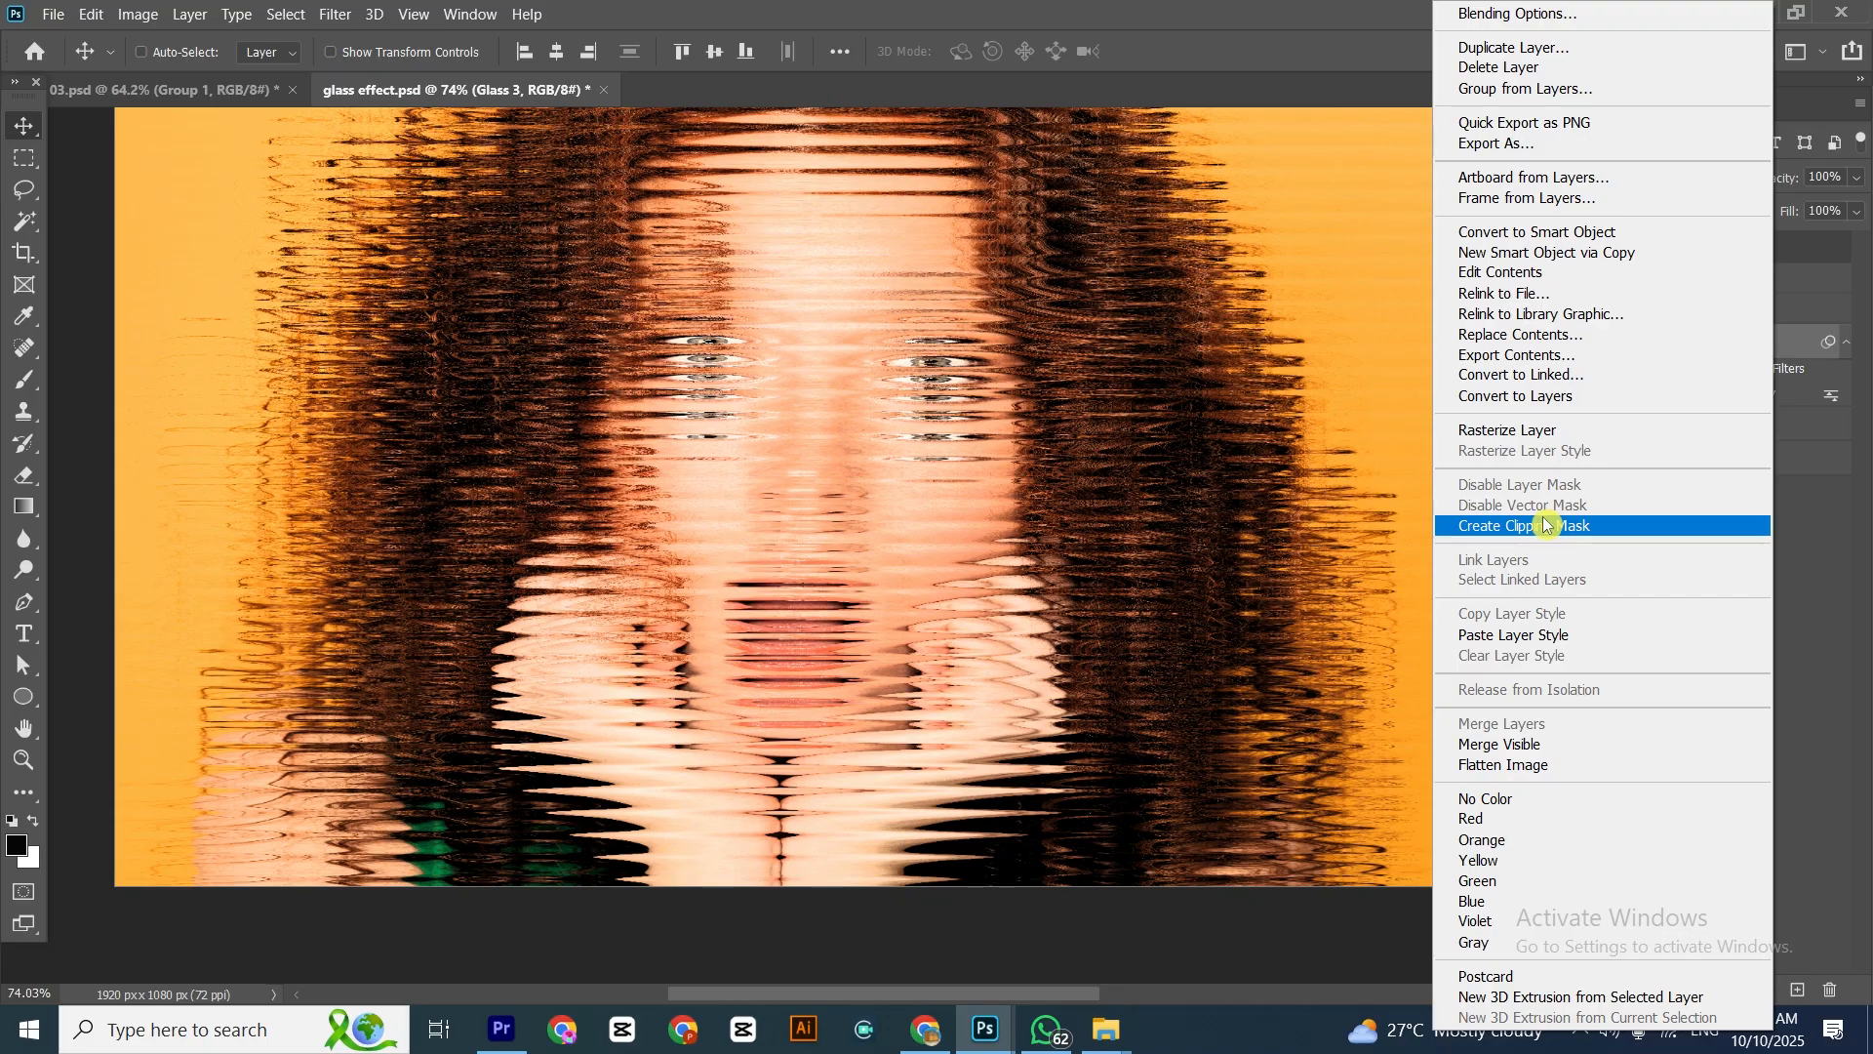
click(1543, 525)
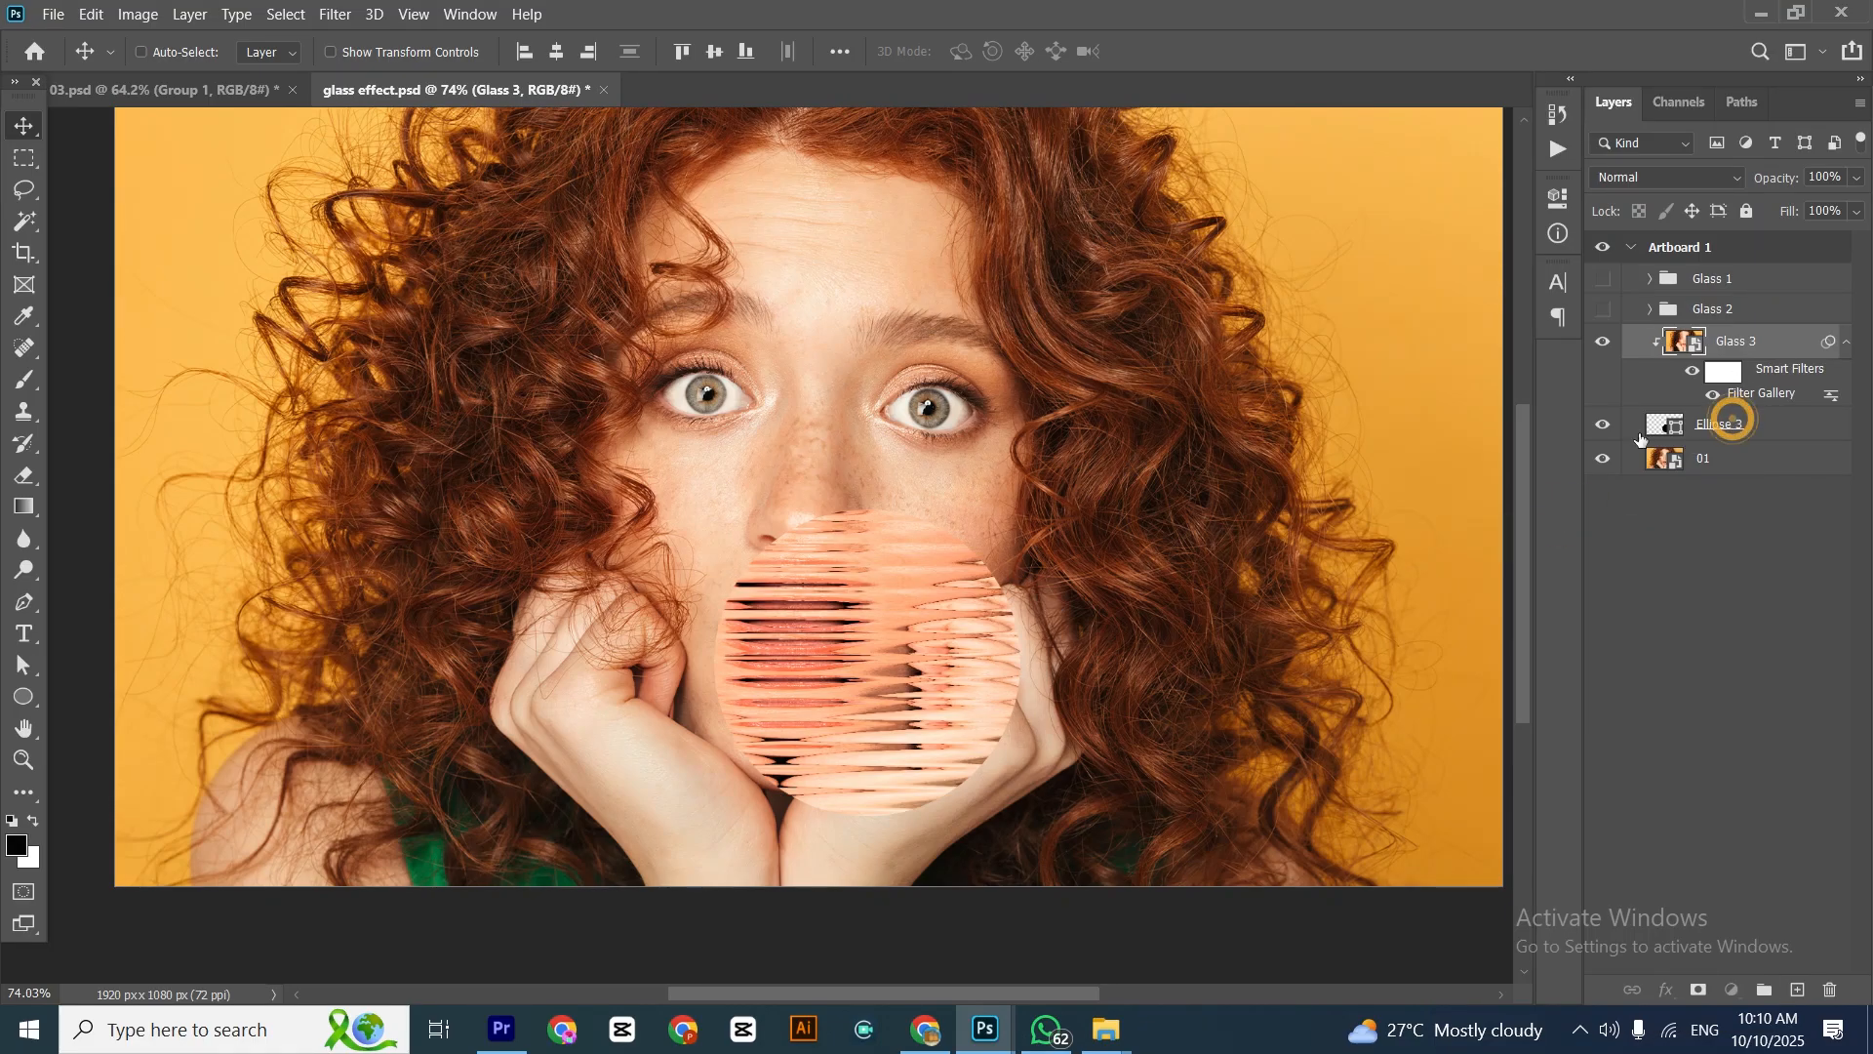
click(1674, 423)
drag(877, 607, 1077, 689)
Group the Glass 3 layer with its circle shape and name the group Glass 3
shift+click(1741, 343)
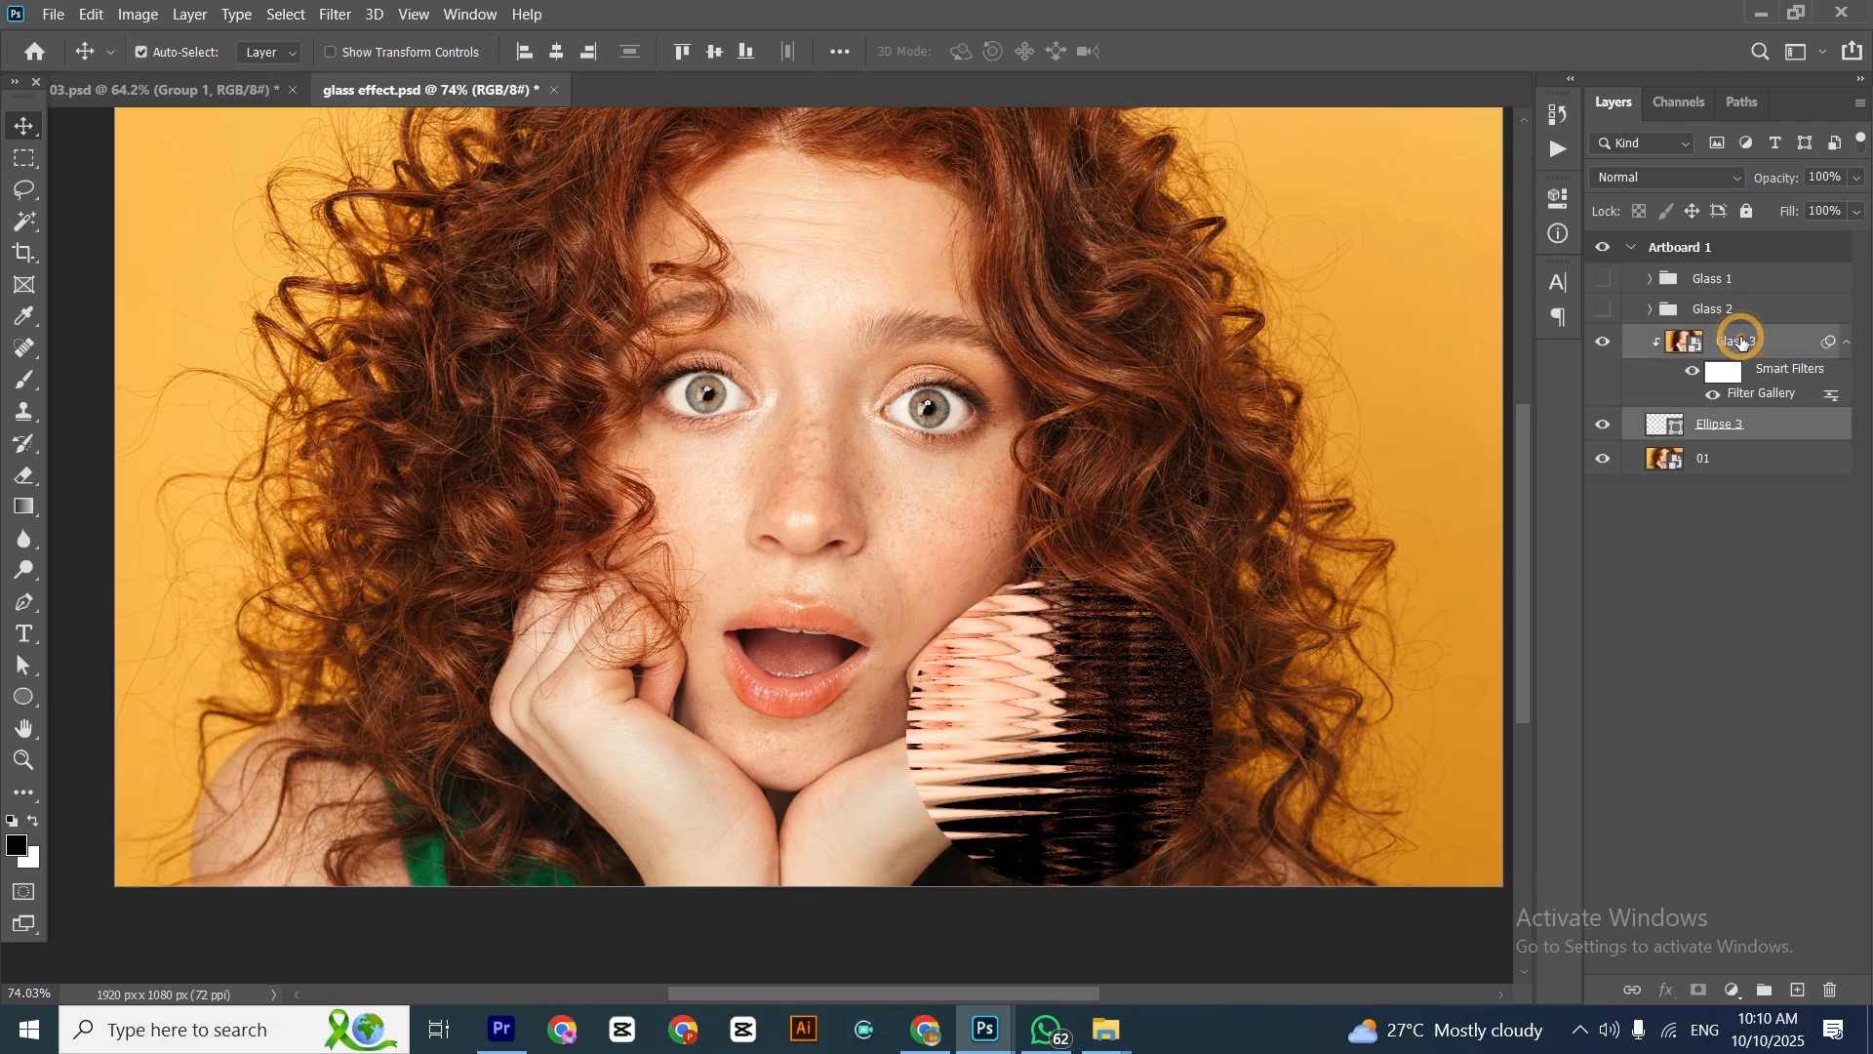
key(ctrl+g)
click(1695, 339)
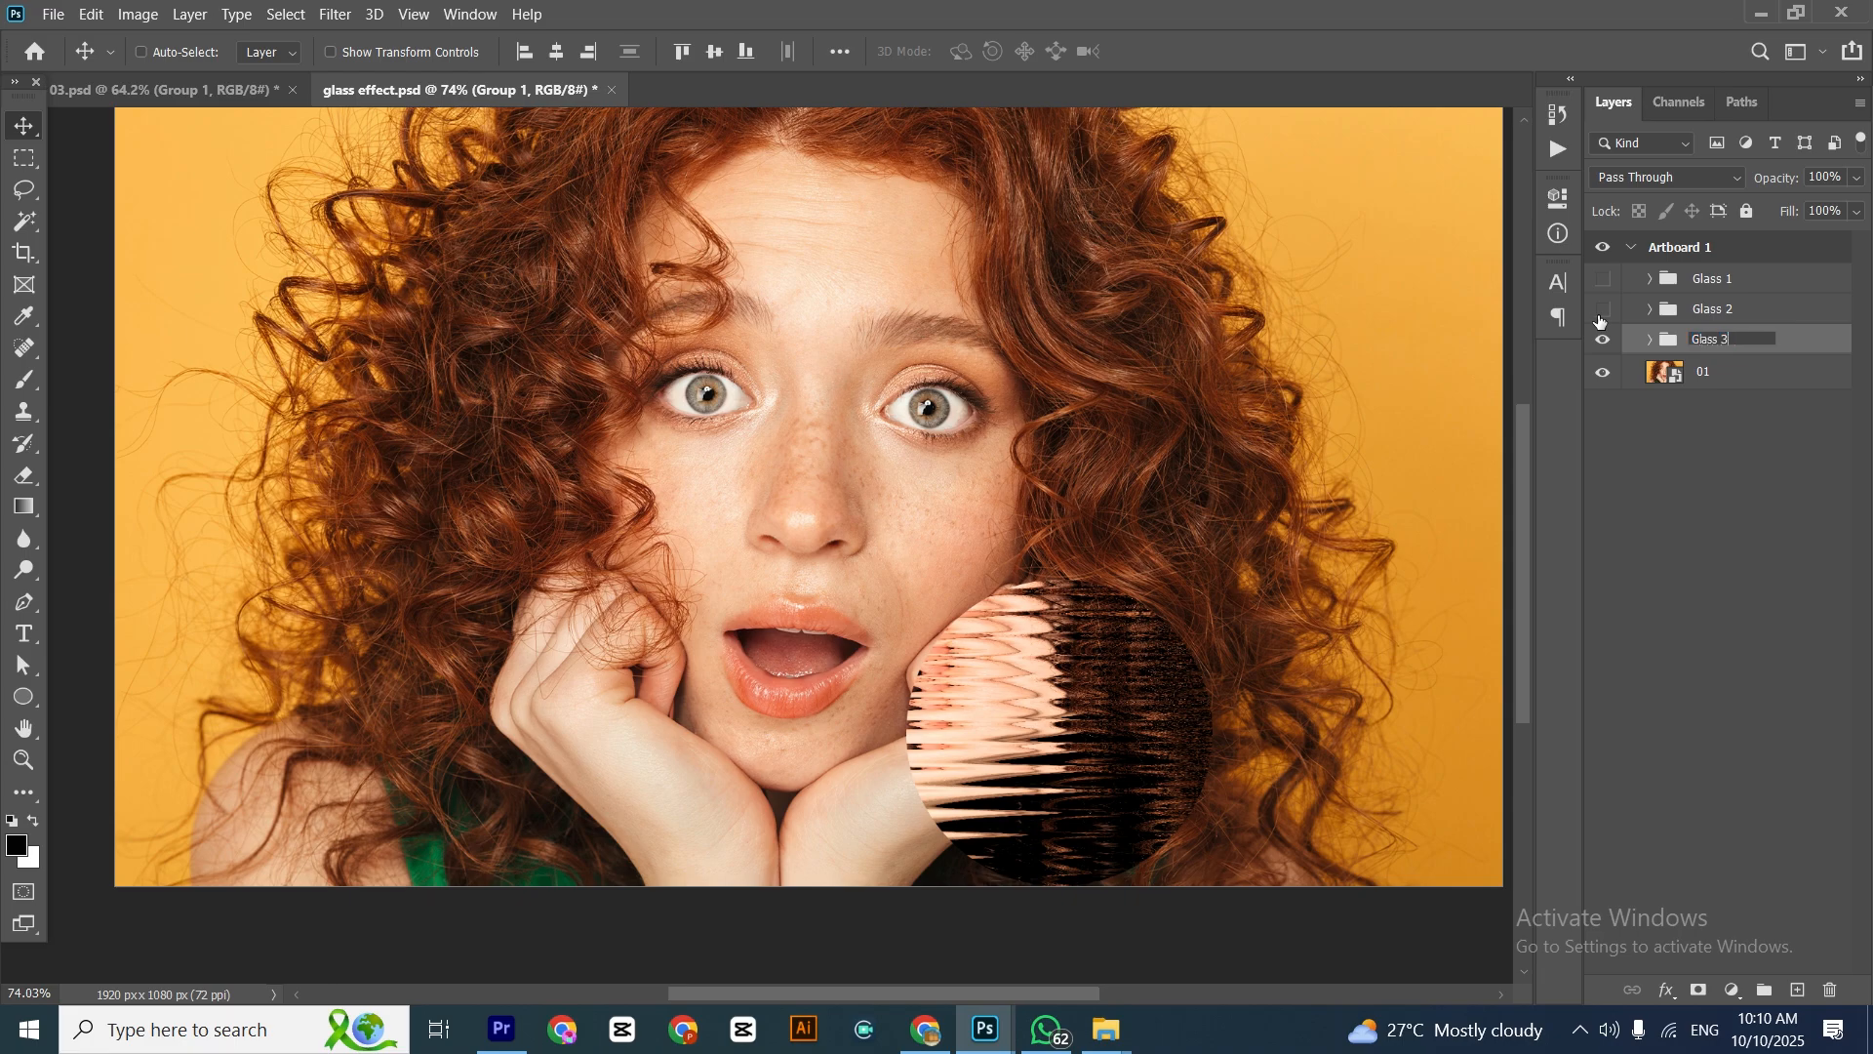
click(1702, 546)
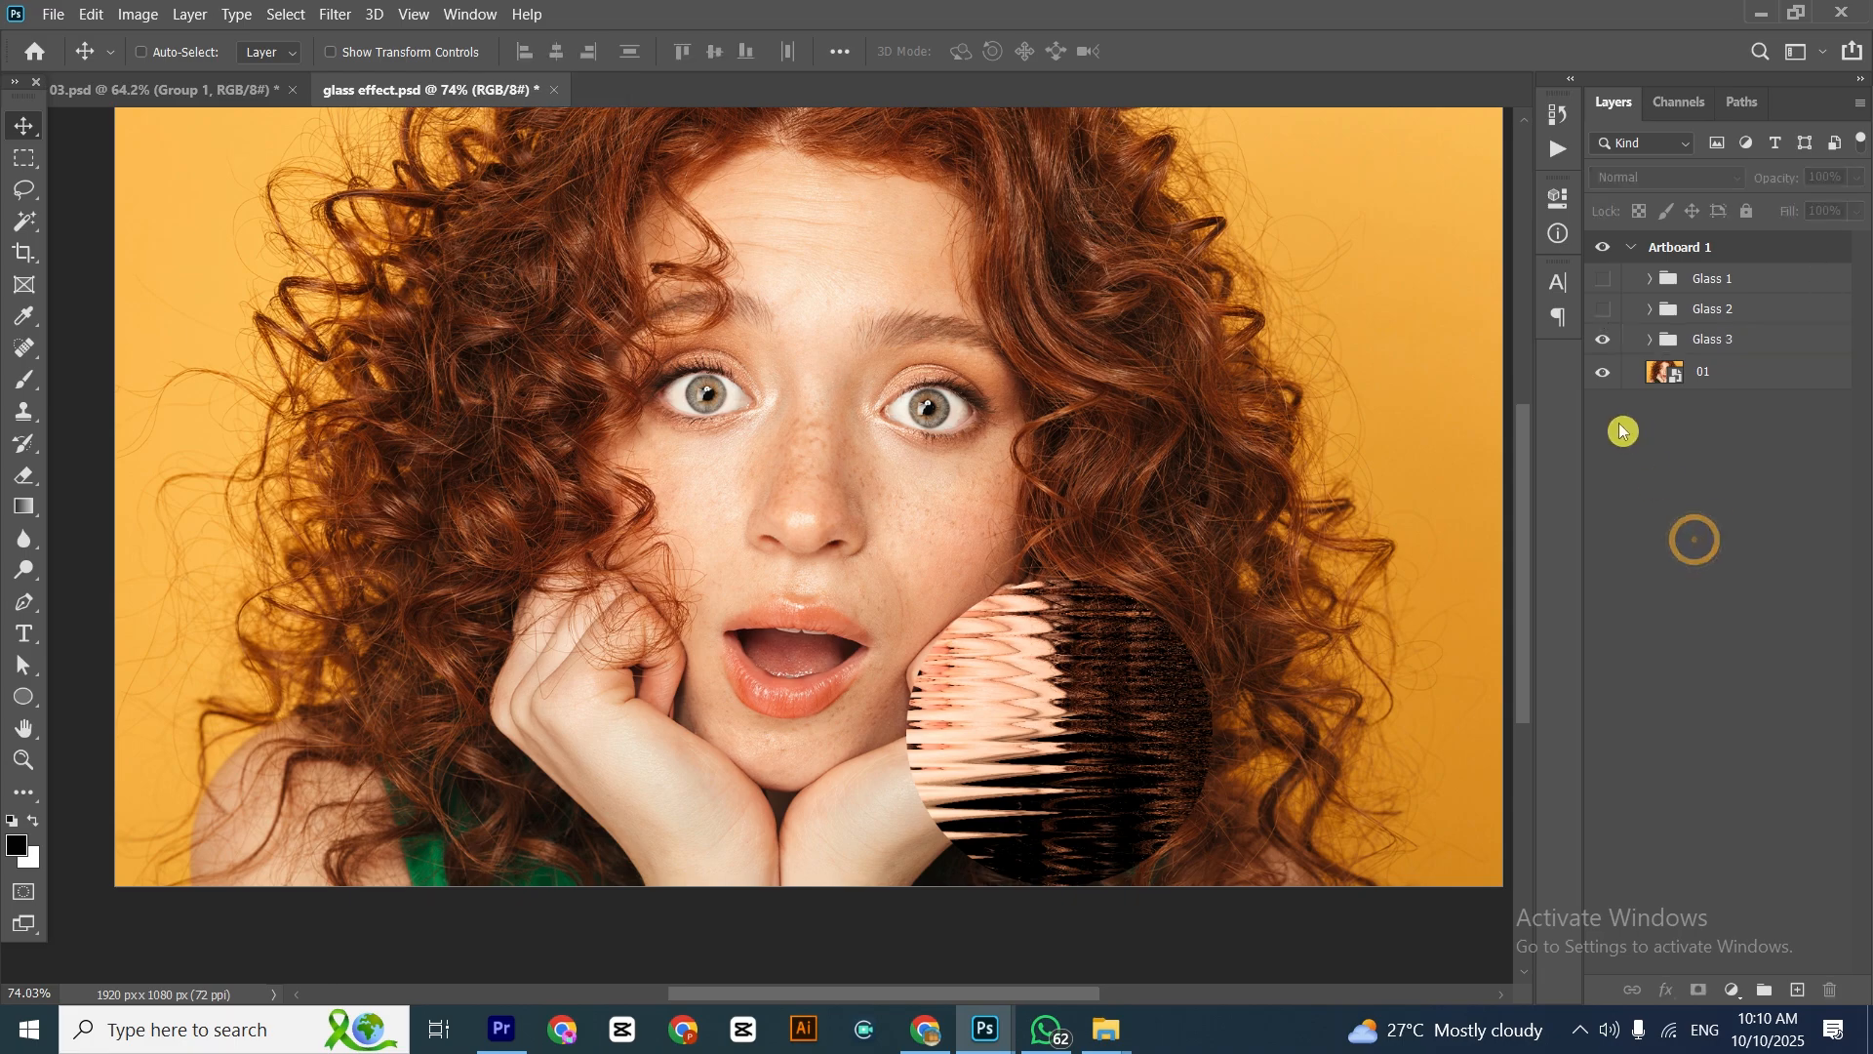
Preview all three glass circles together on the portrait and hide the three groups
click(1603, 309)
click(1603, 279)
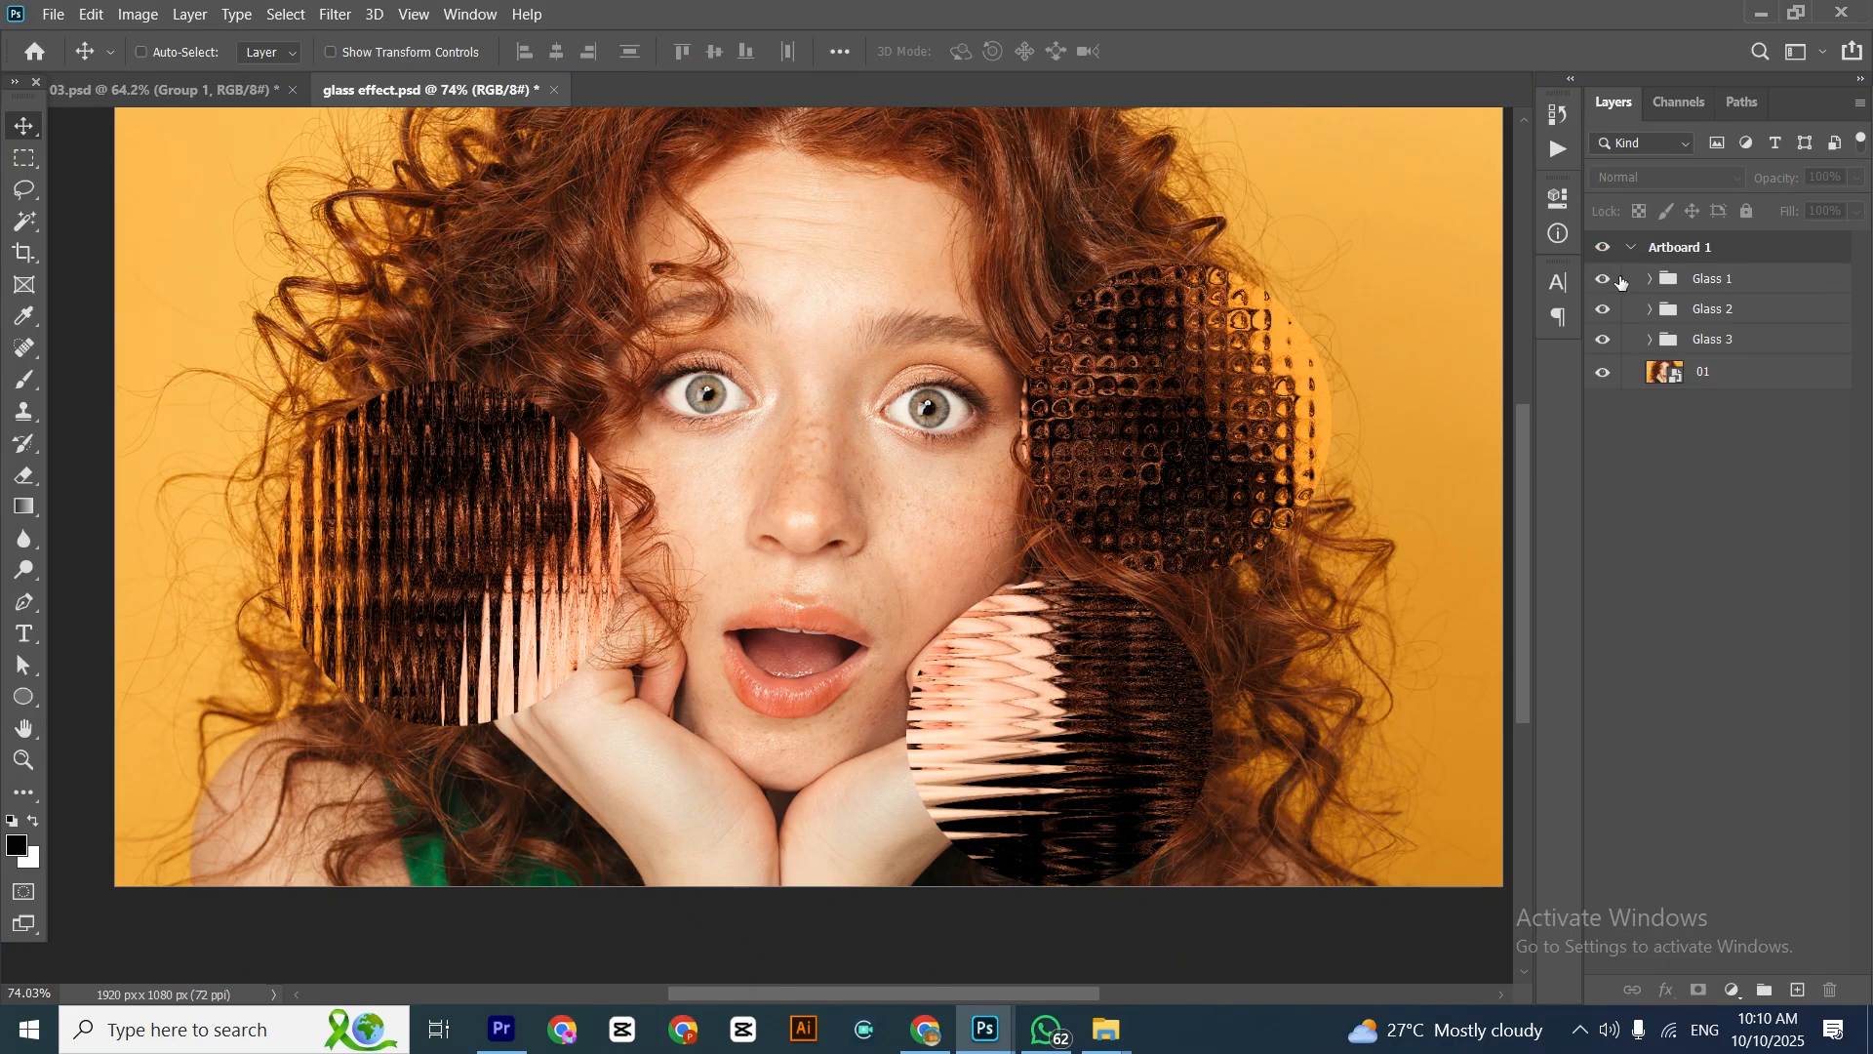
click(1602, 309)
click(1603, 309)
Duplicate layer 01 and rename the copy Glass 4
click(1695, 311)
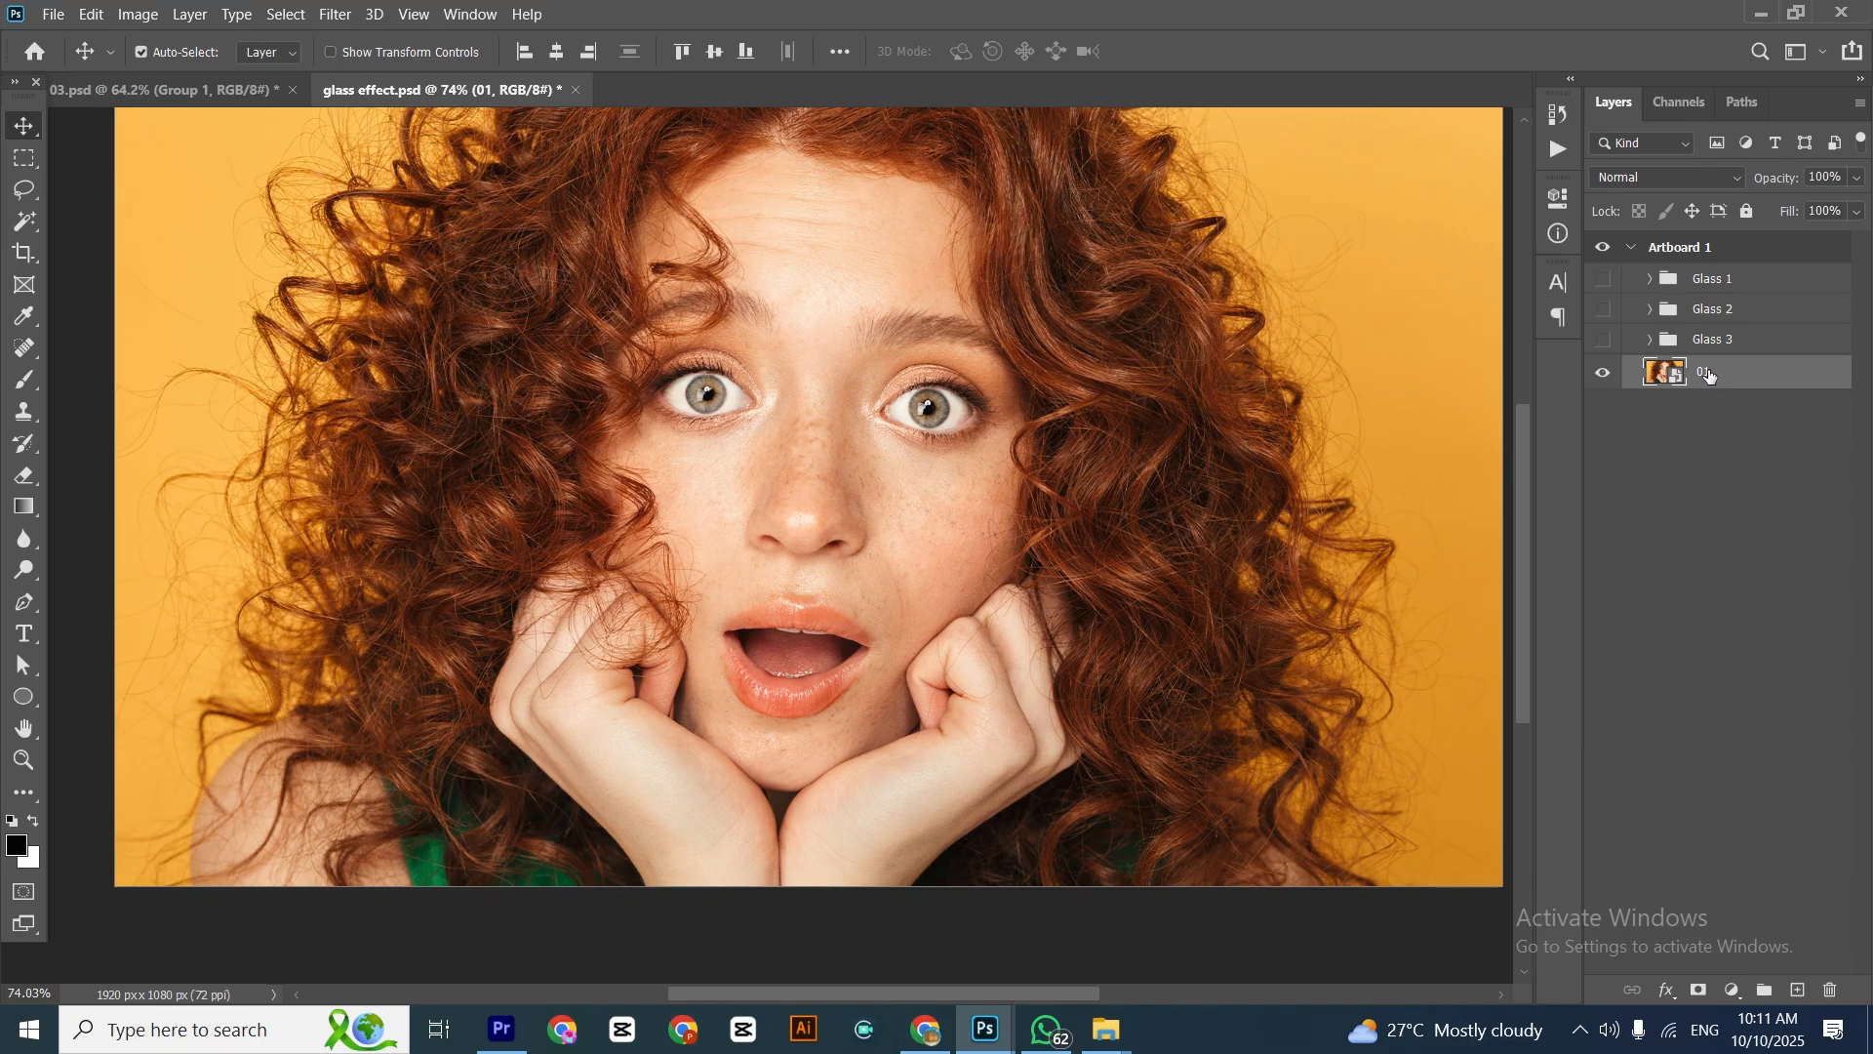
key(ctrl+j)
double_click(1709, 372)
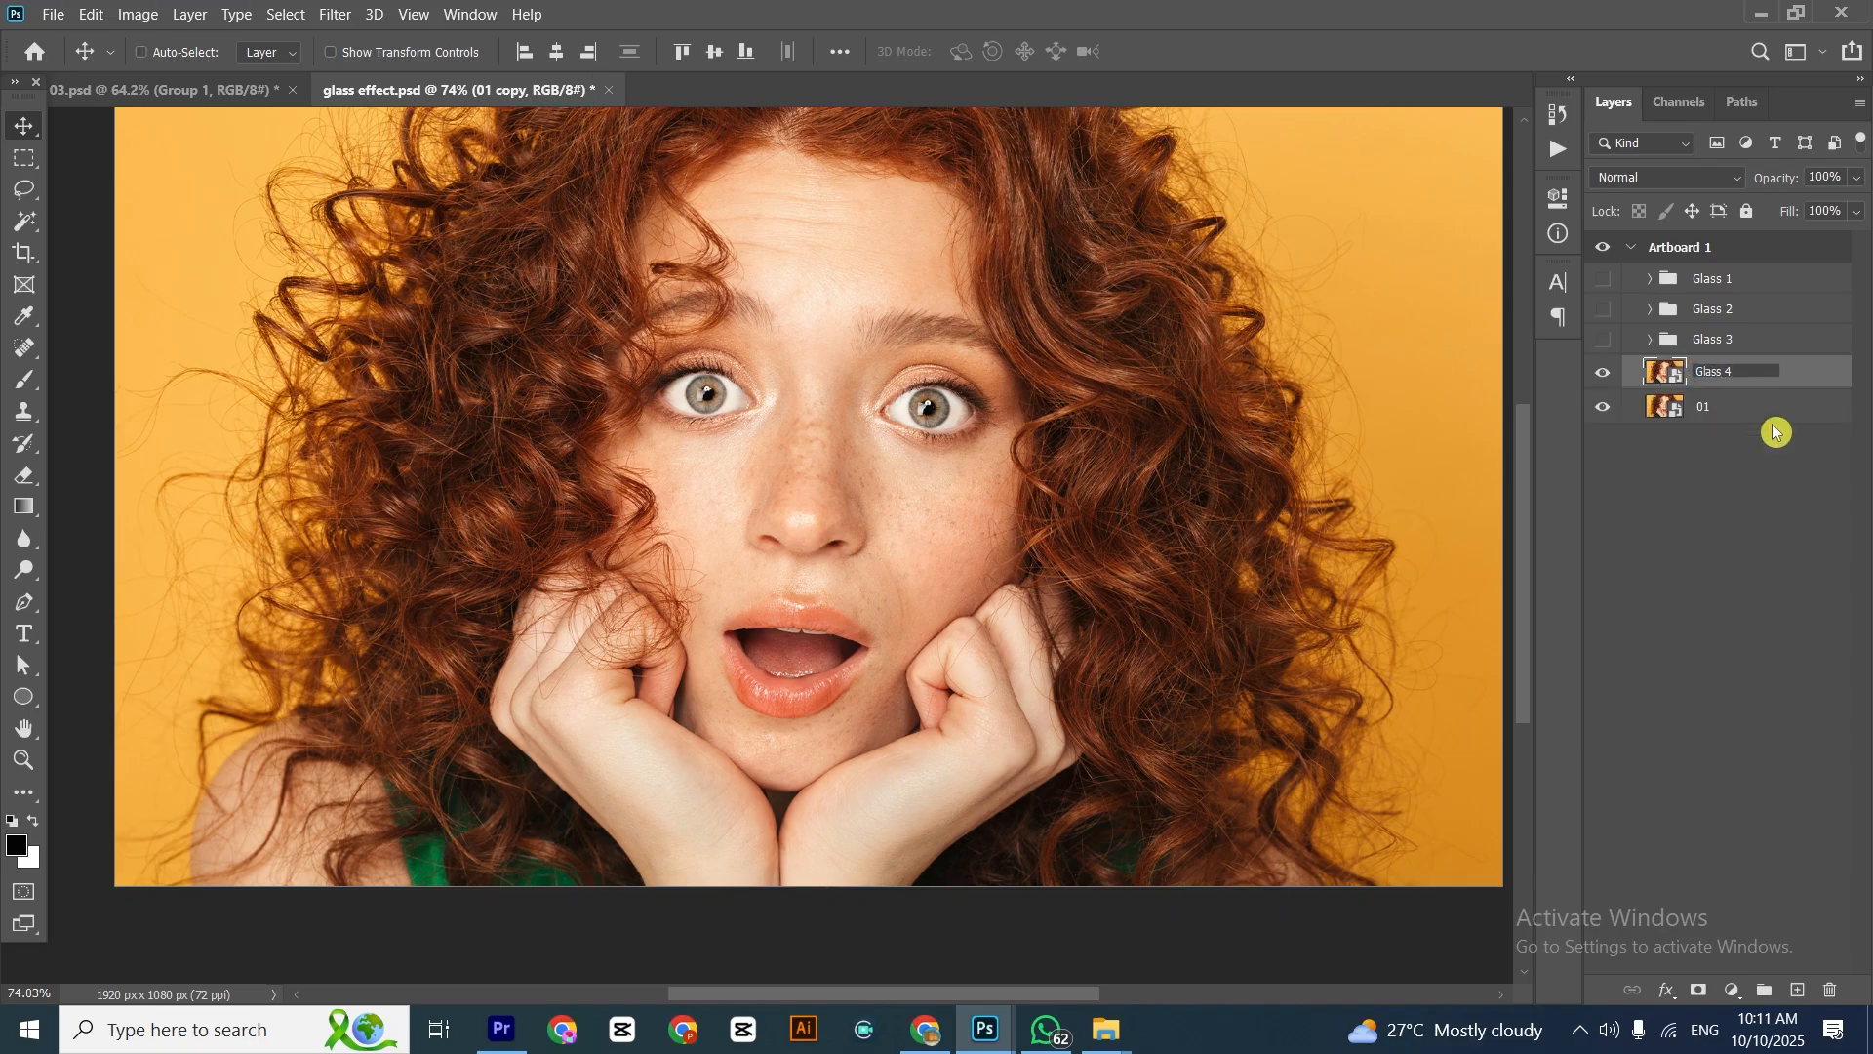
Apply the Glass filter to the Glass 4 layer with the loaded Glass 4 texture, distortion 16, smoothness 6 and scaling 51%
click(1710, 505)
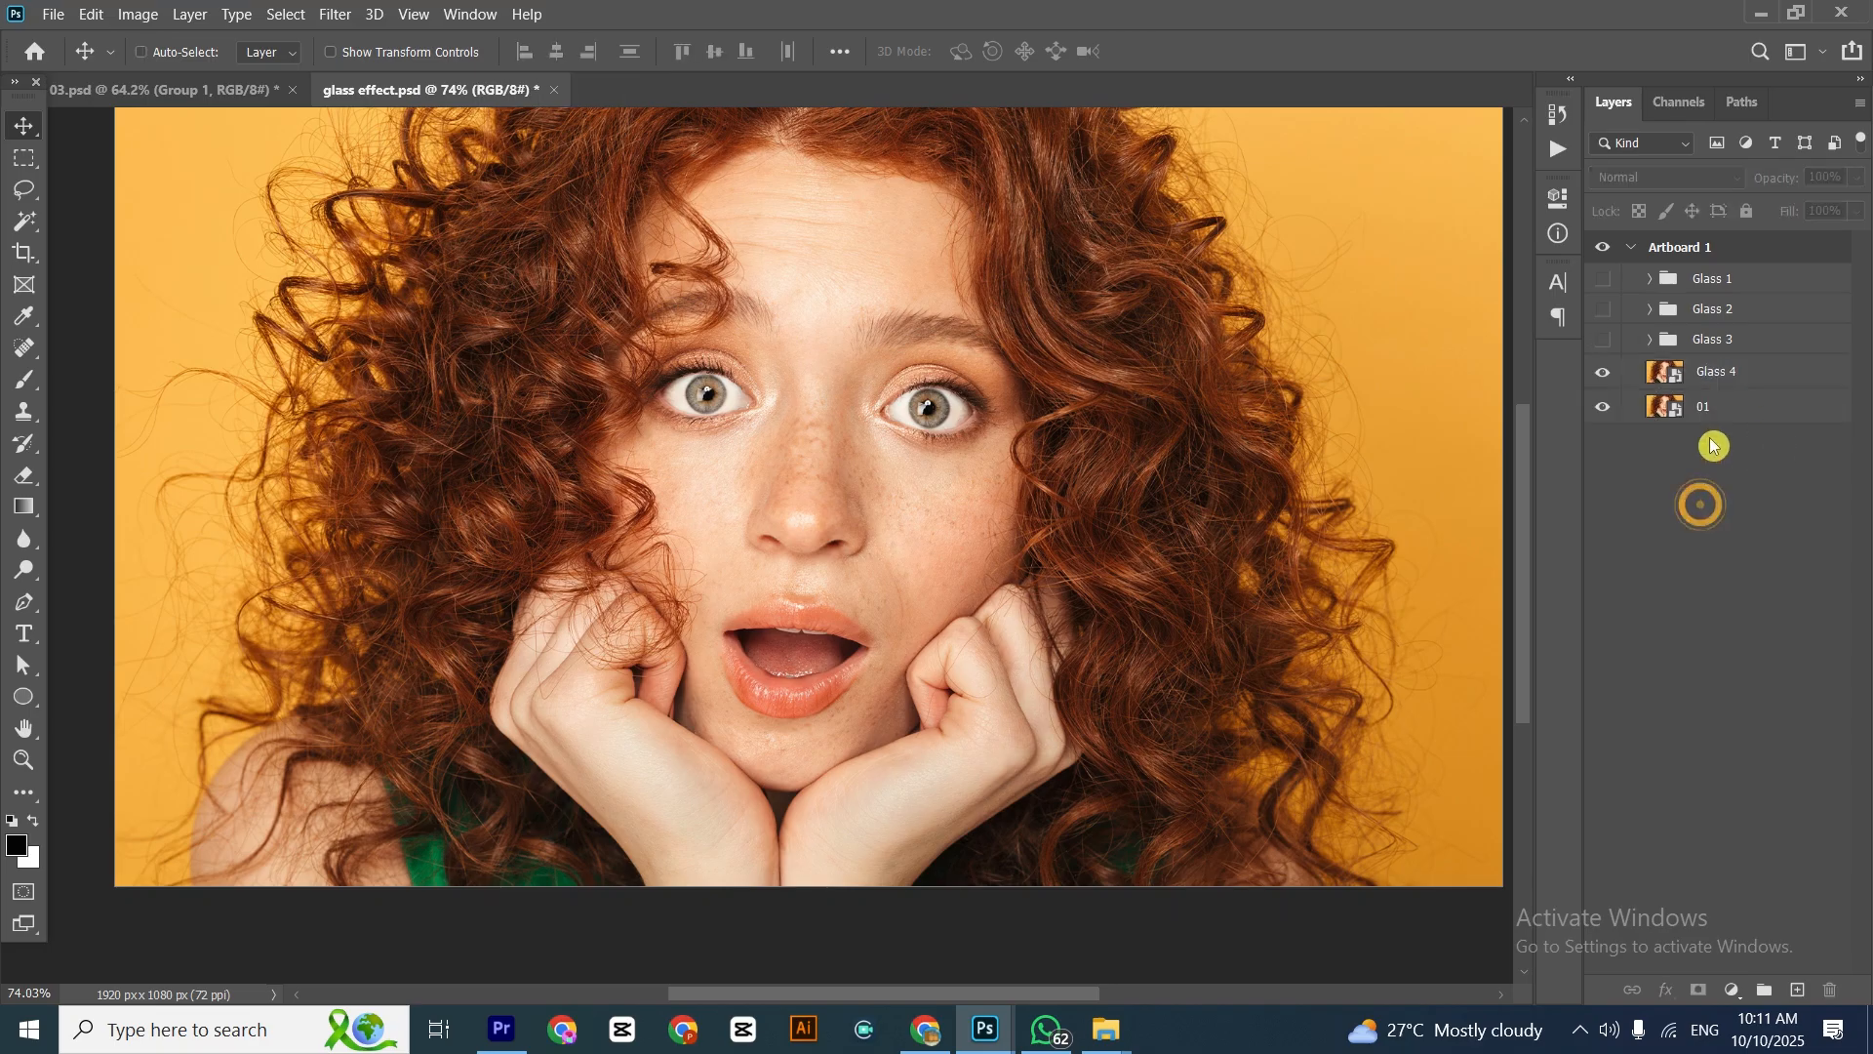
click(332, 16)
click(354, 102)
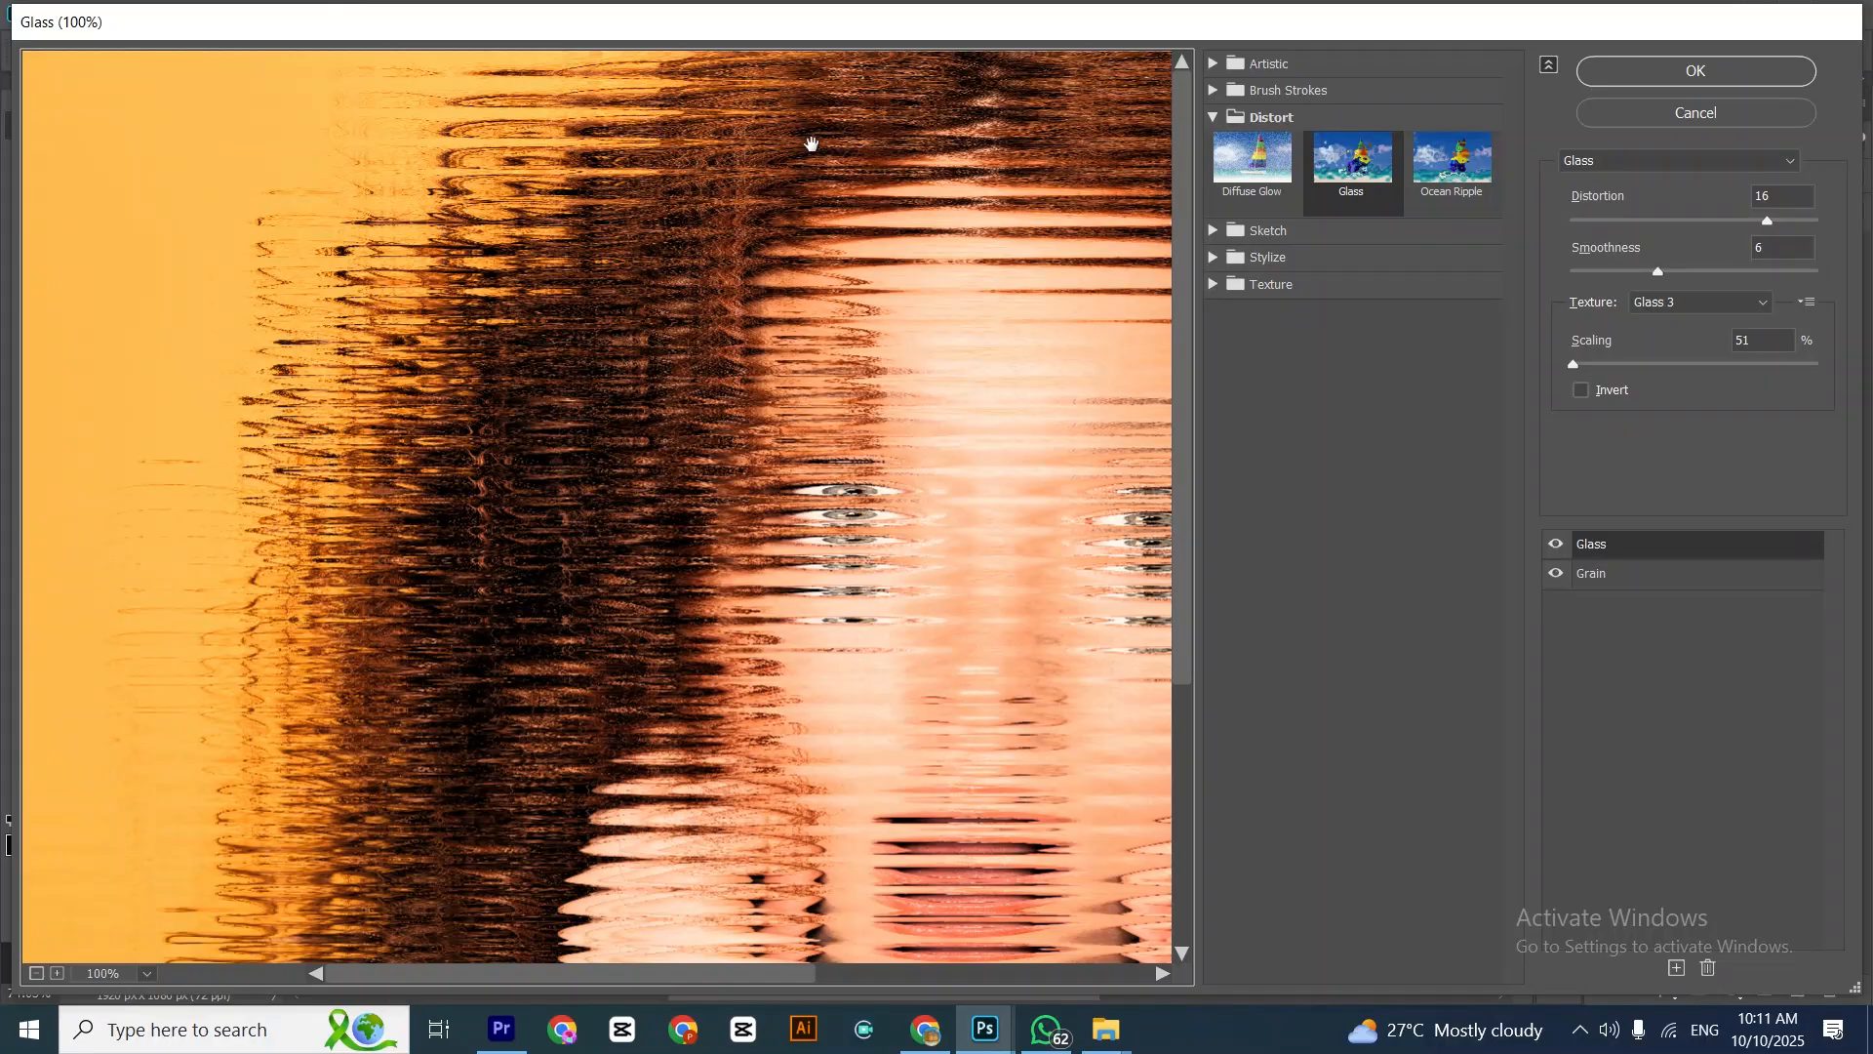
click(1808, 302)
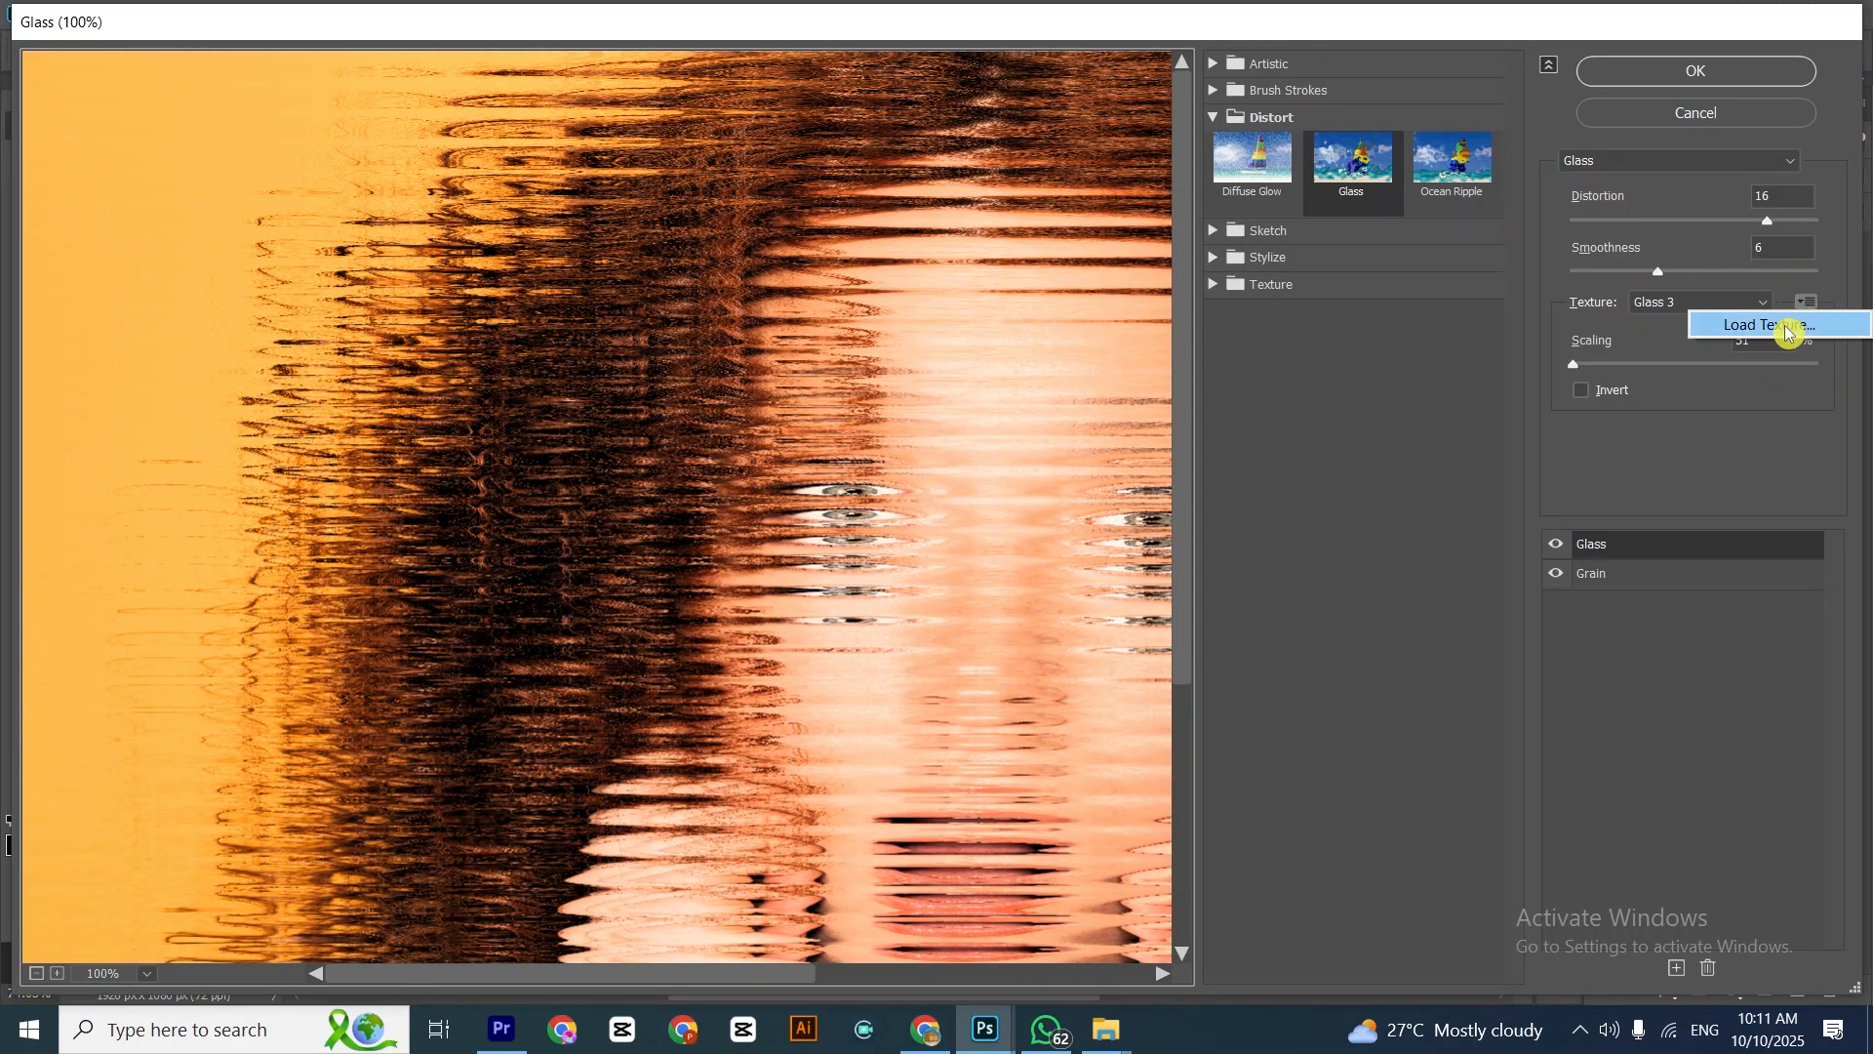
click(1793, 321)
double_click(808, 235)
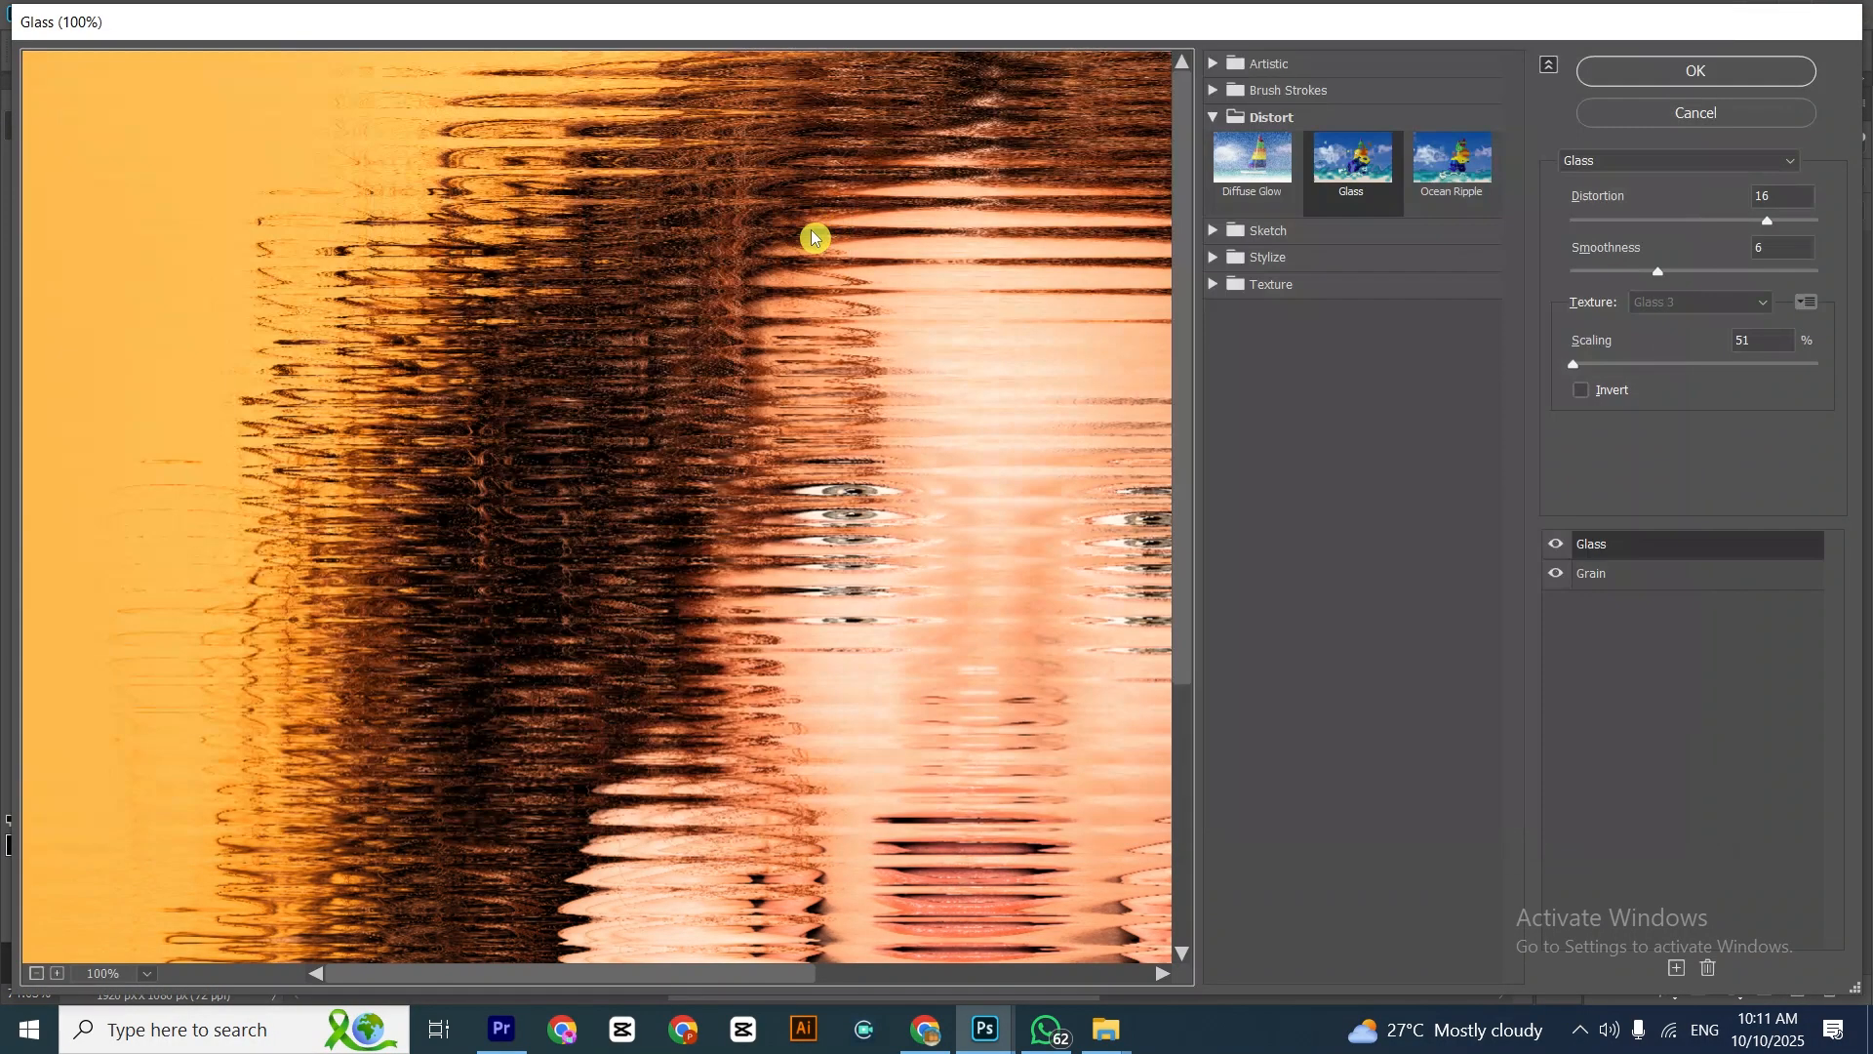
click(1651, 68)
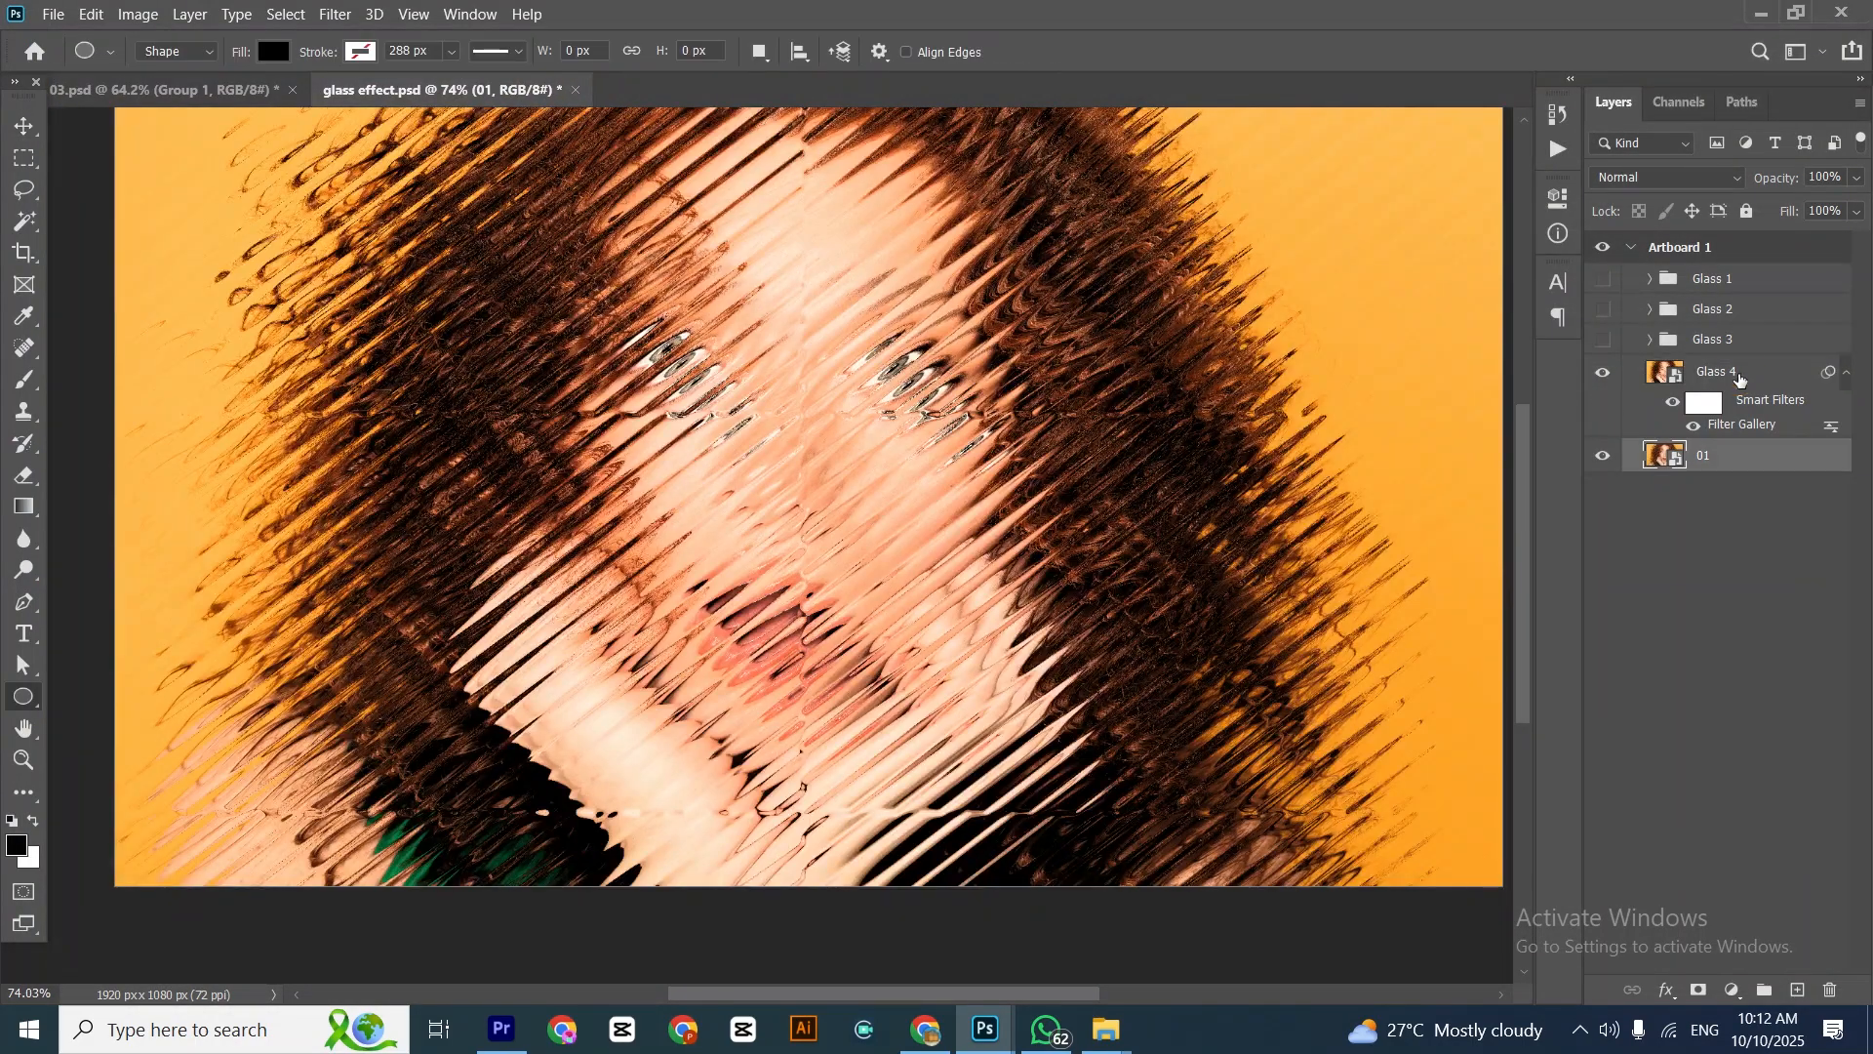
Add a layer mask to the filtered Glass 4 layer
click(1704, 374)
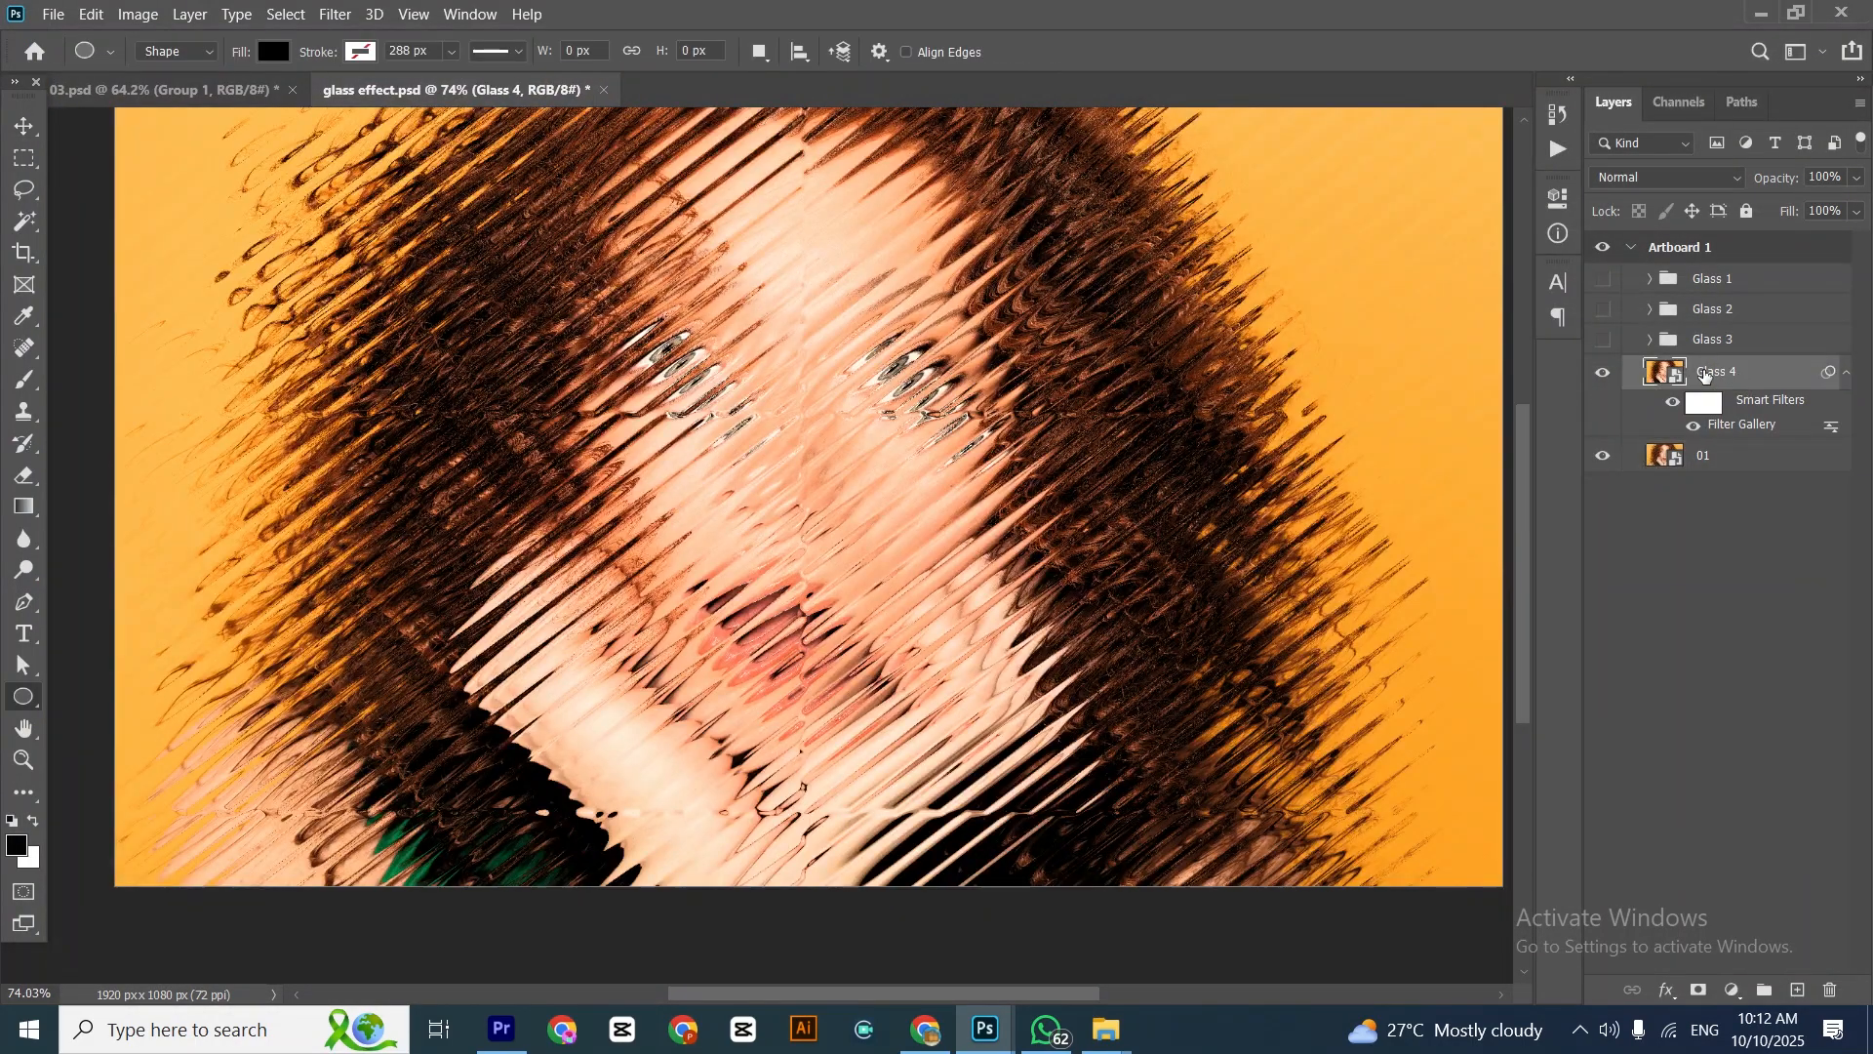
scroll(678, 366, down, 2)
drag(696, 318, 712, 371)
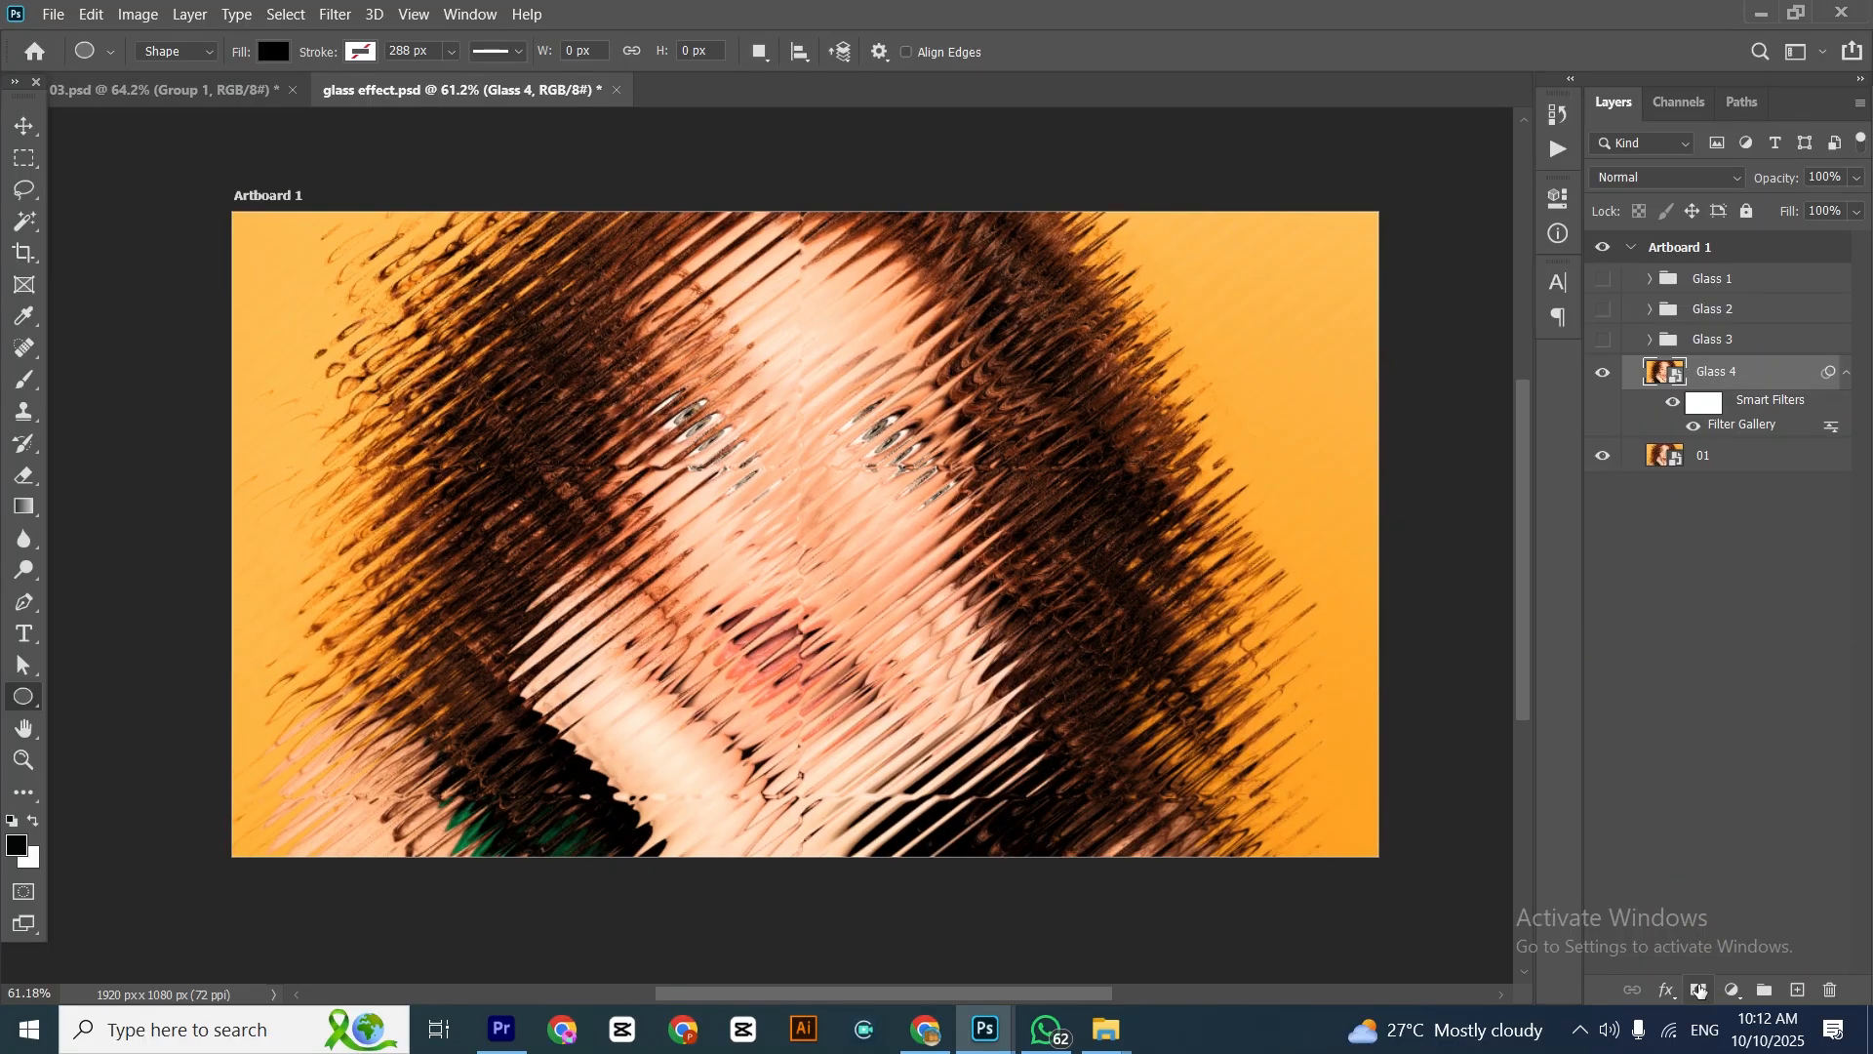
click(1699, 989)
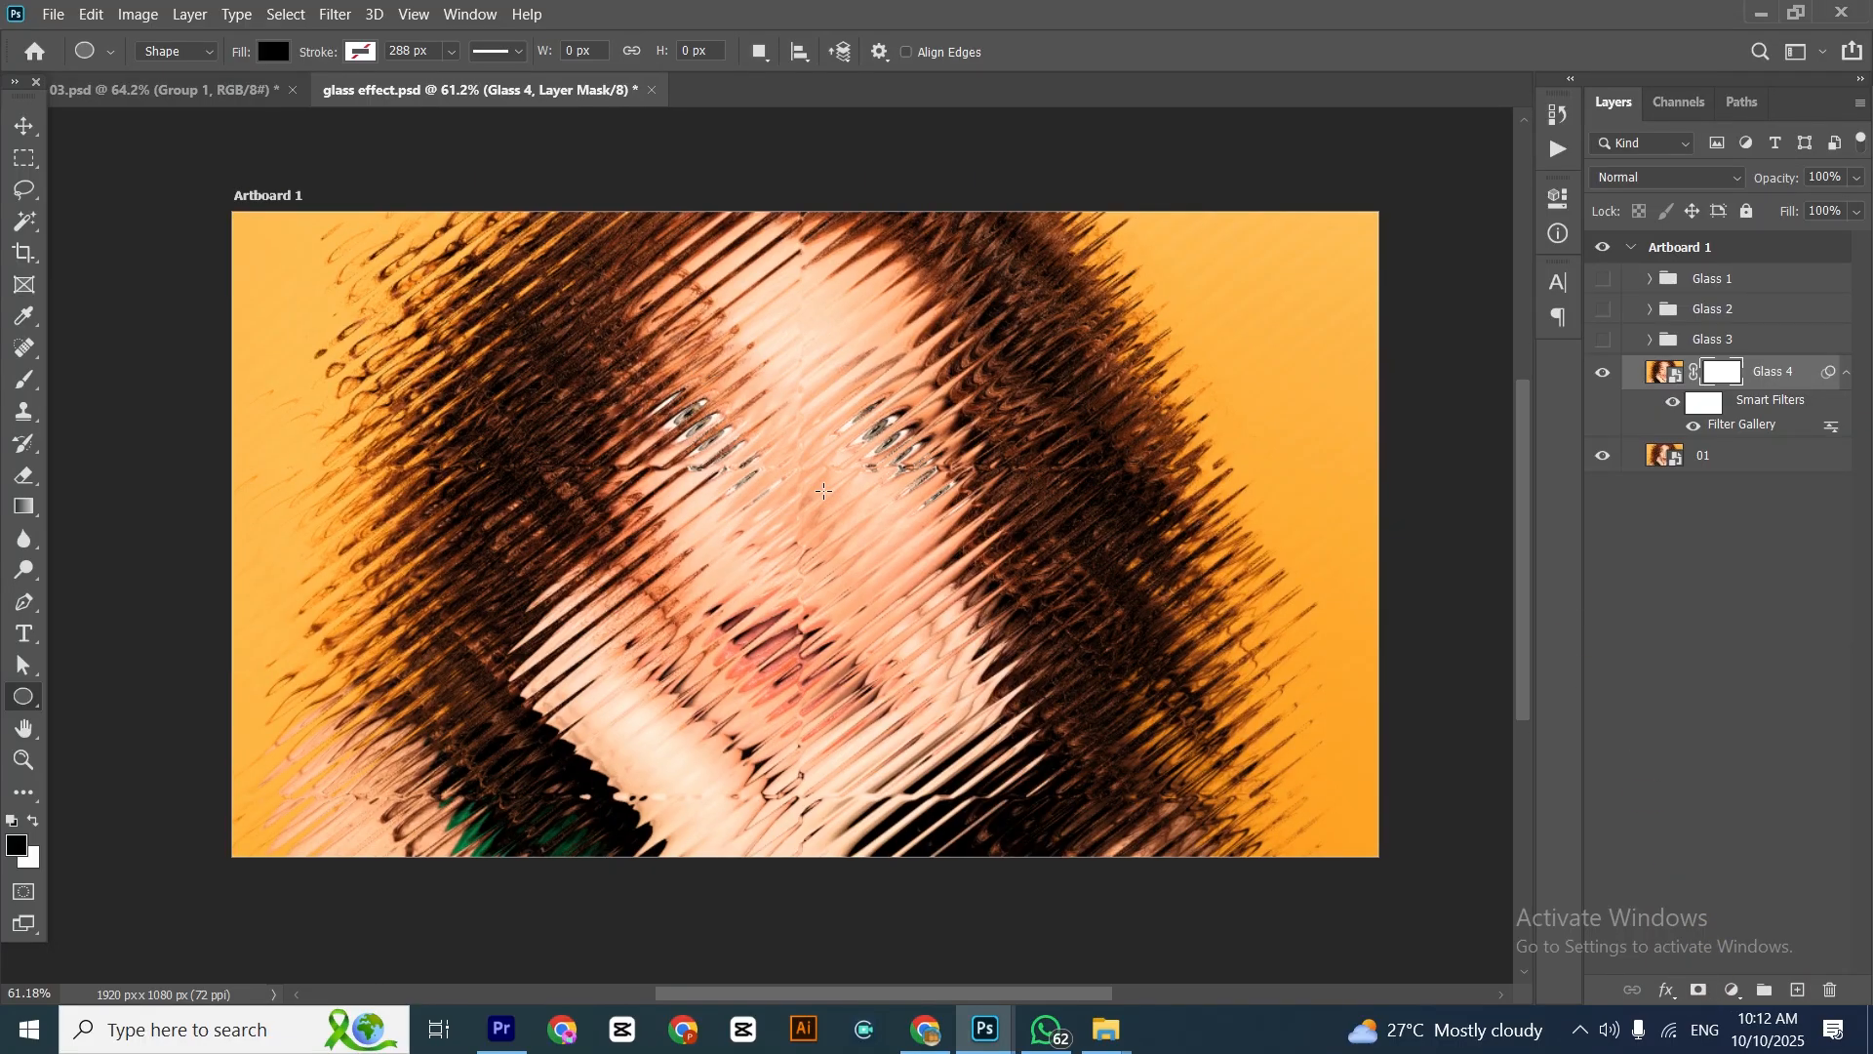
Set up the Brush tool with the Brush Stroke 1 tip at 2100 px, rotated to a 47° angle
click(20, 127)
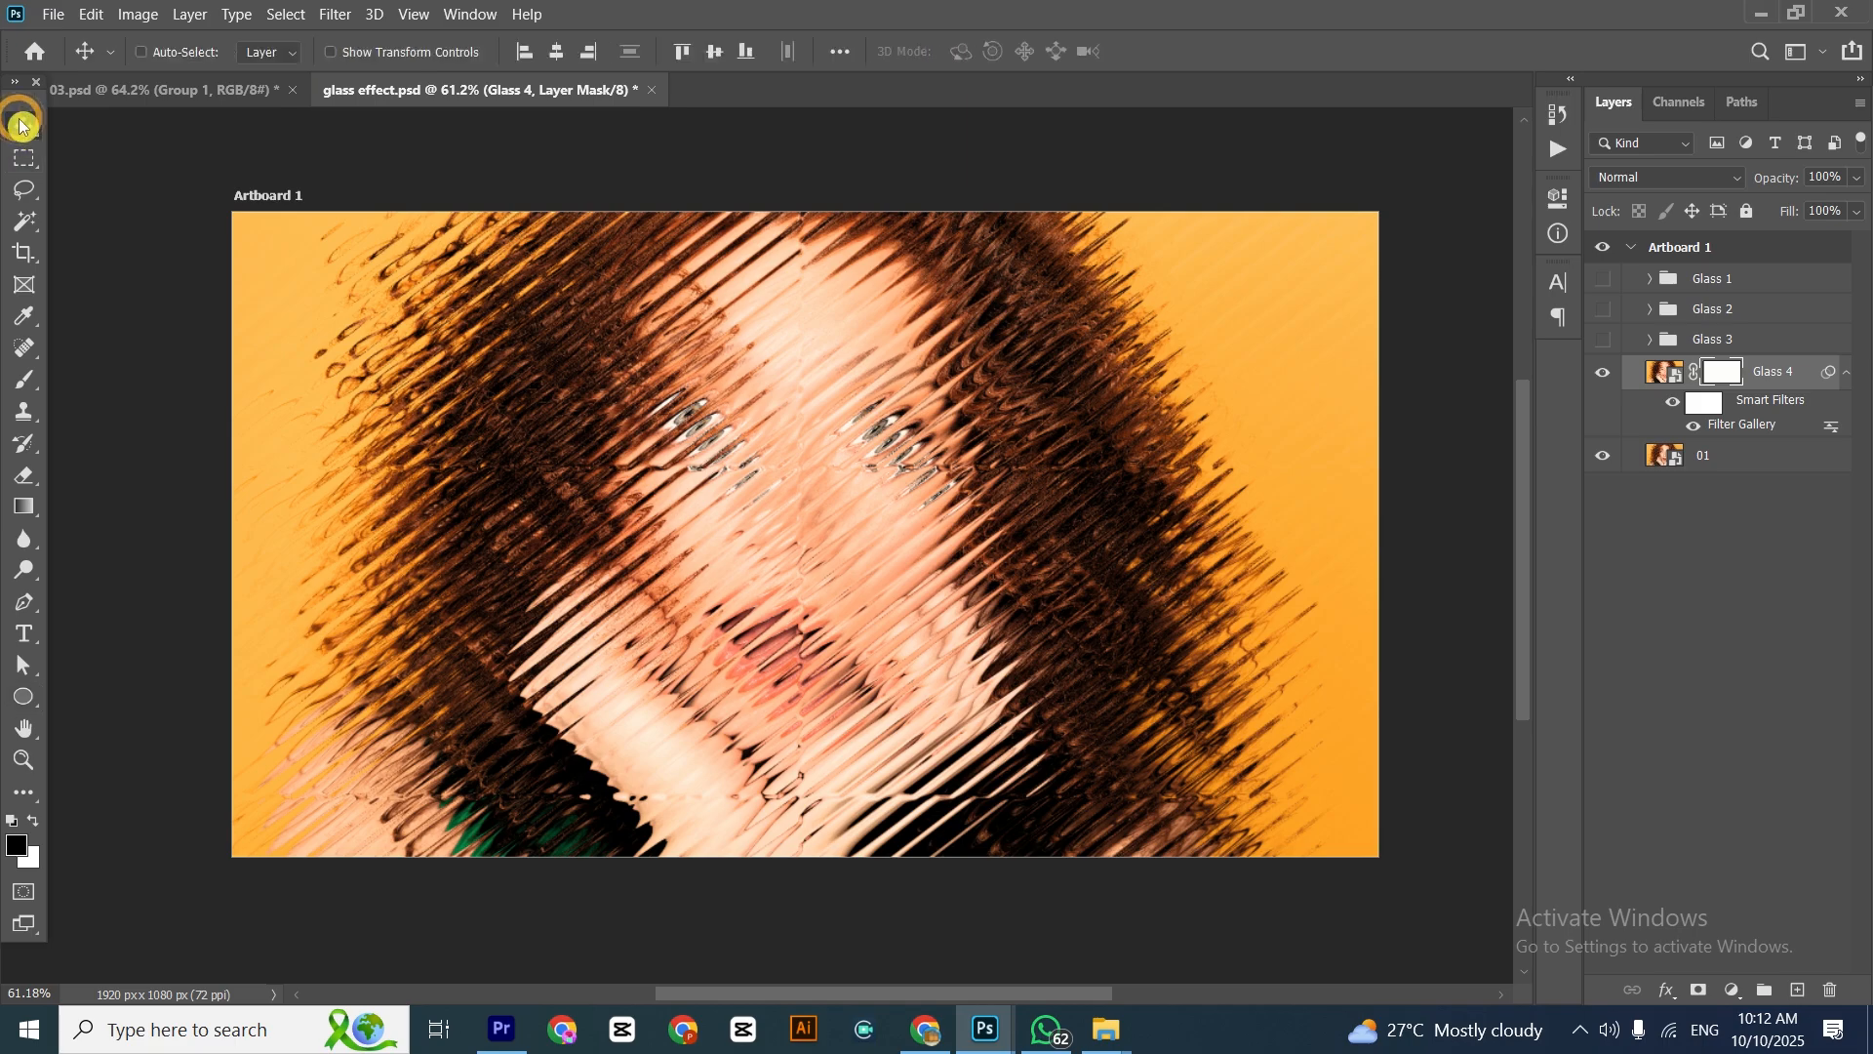
right_click(36, 382)
click(121, 381)
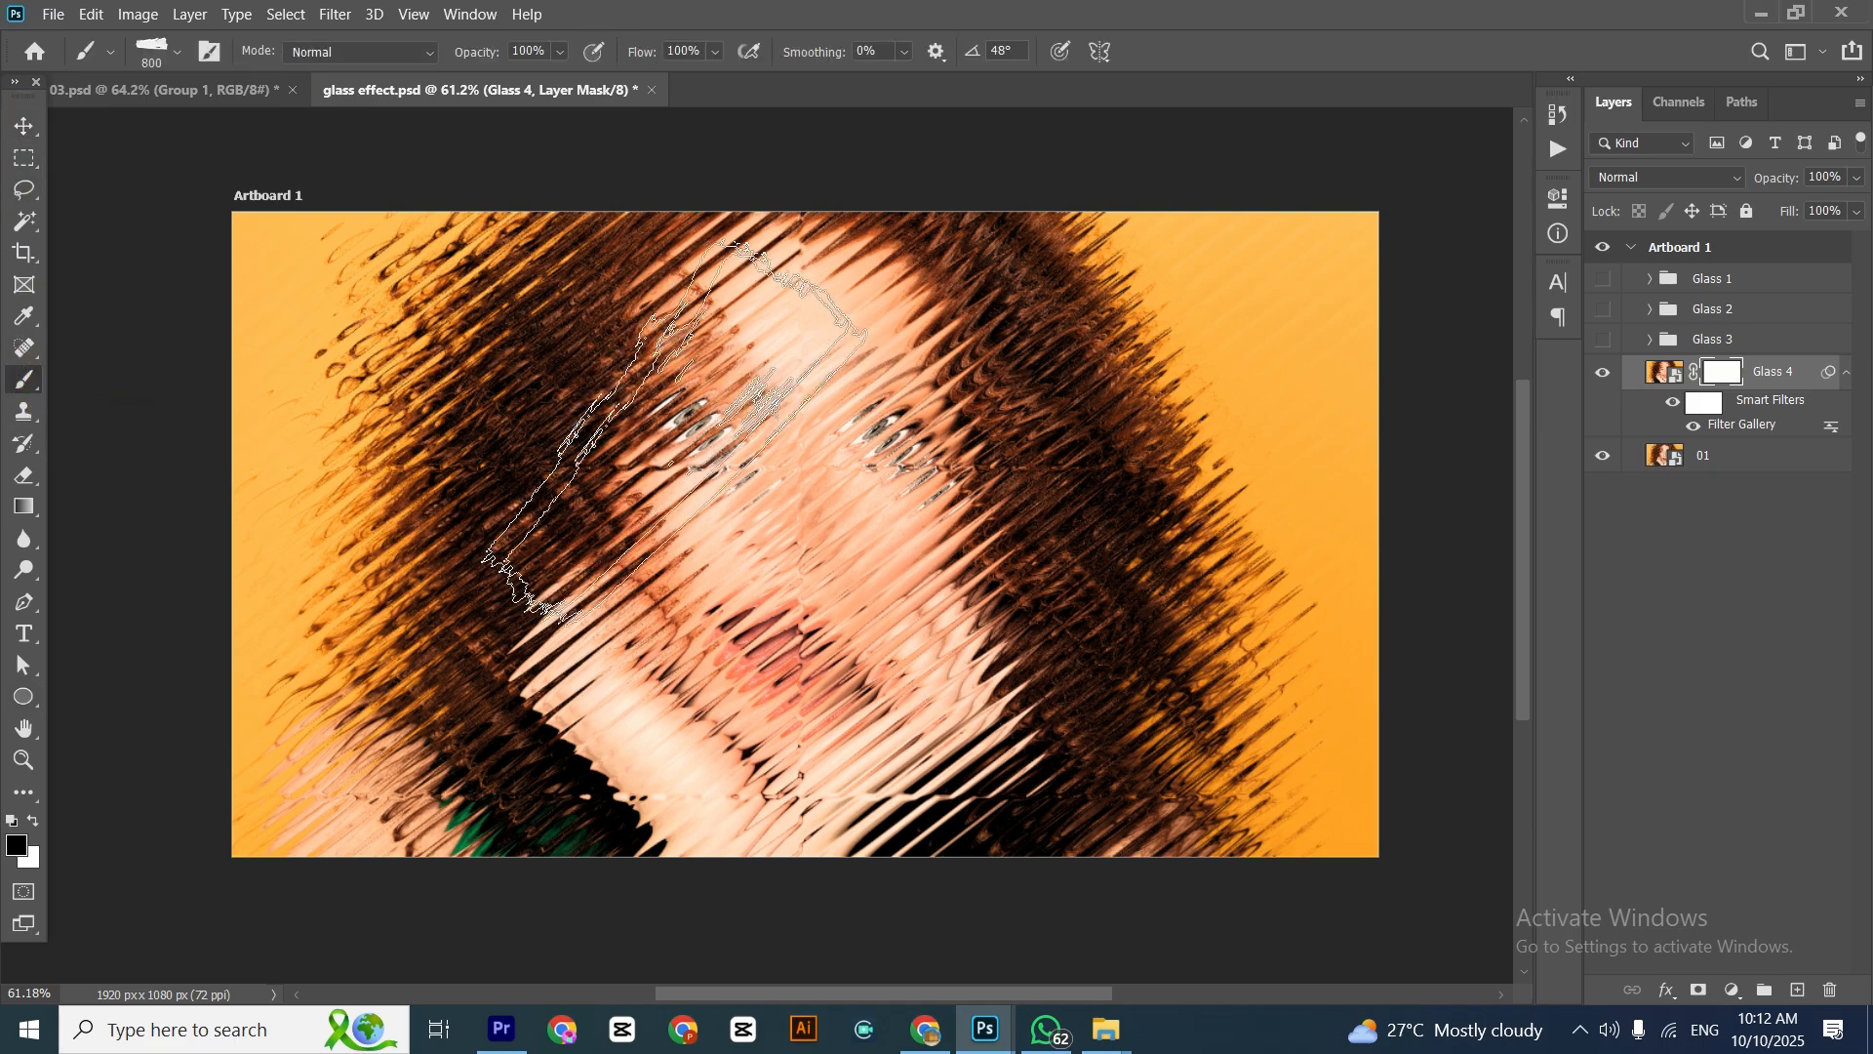
right_click(739, 599)
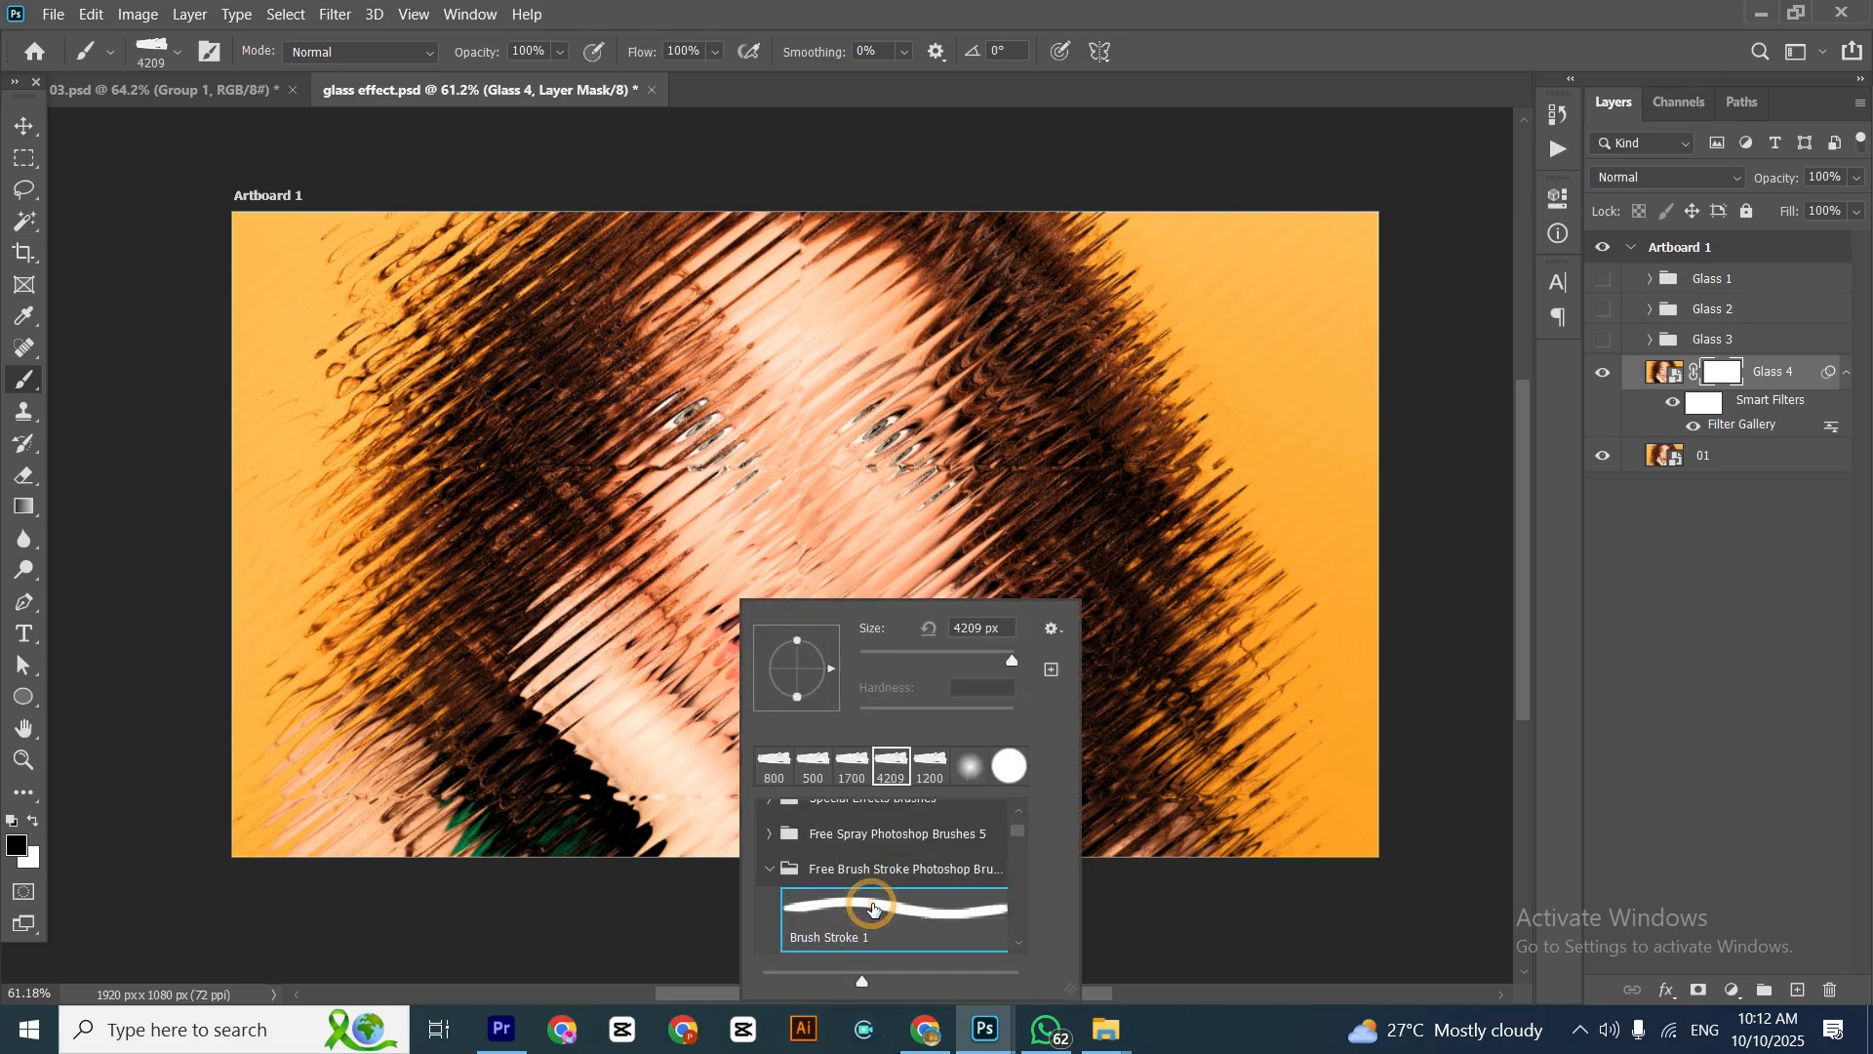
double_click(872, 909)
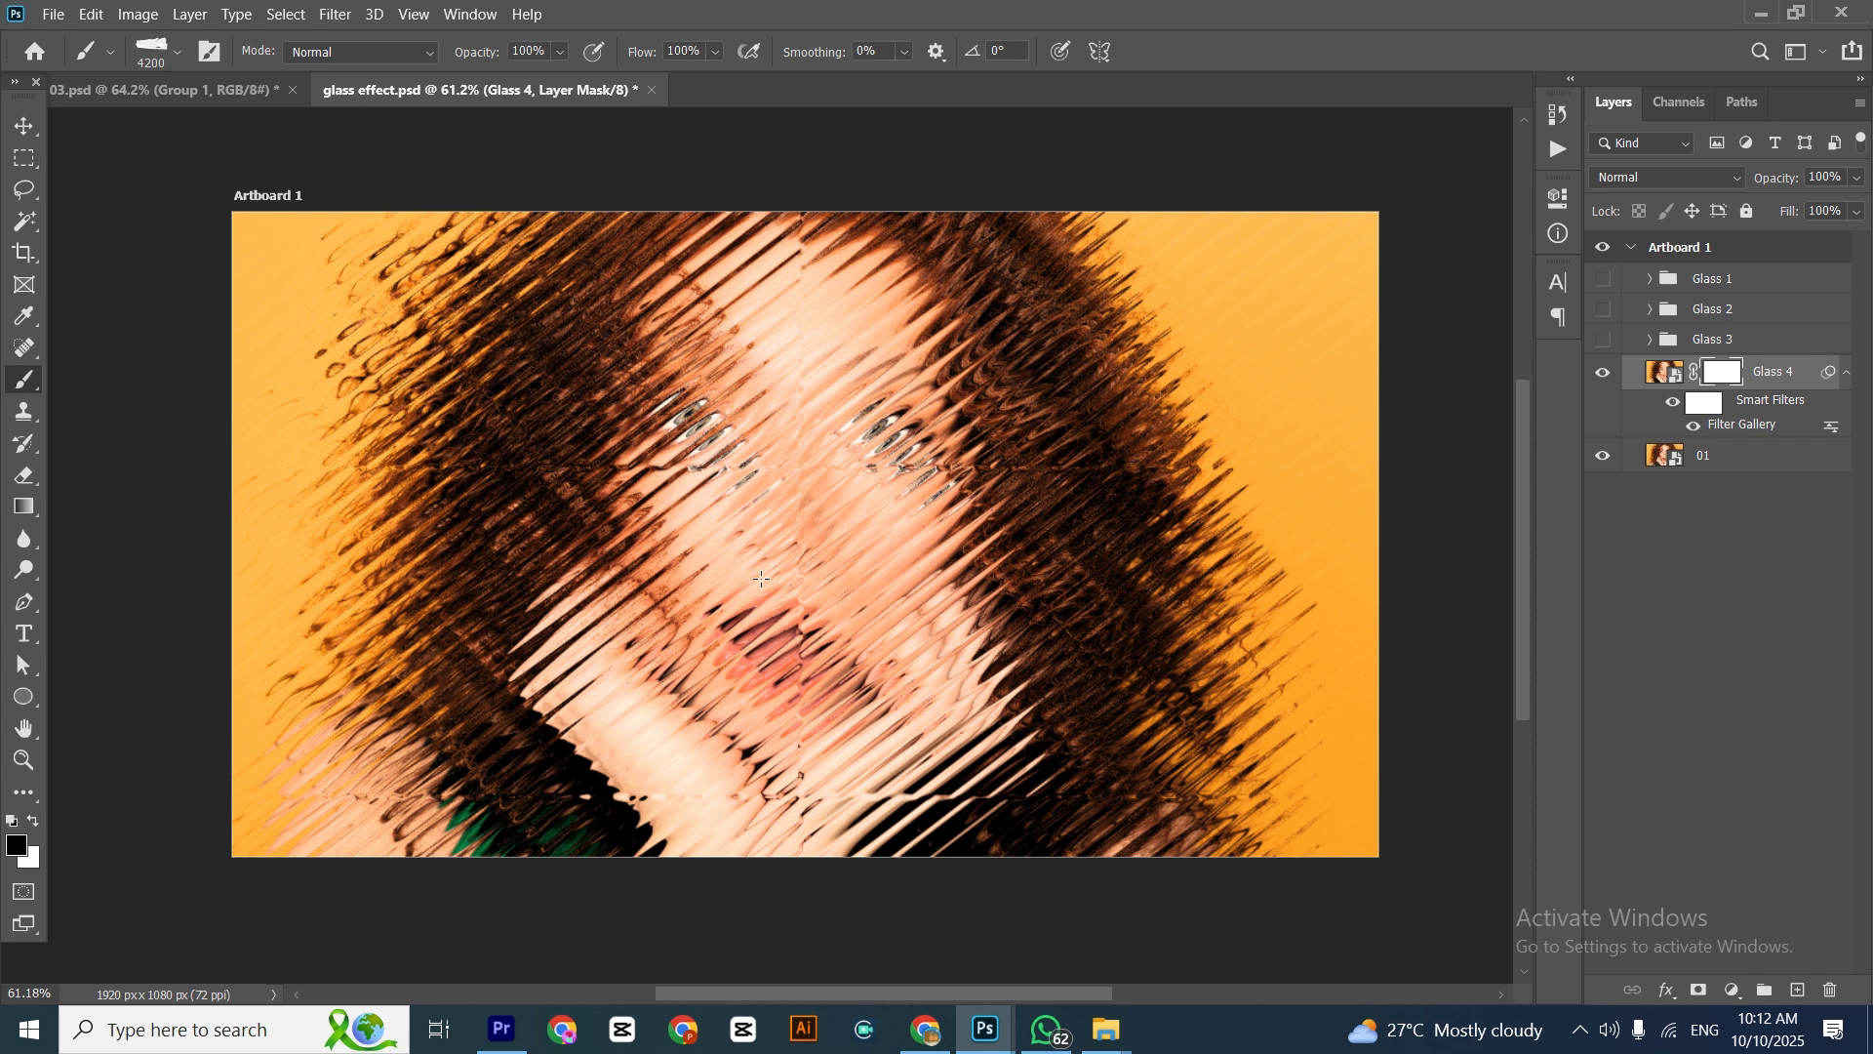
key(bracketleft)
key(bracketleft)
key(bracketleft)
key(bracketleft)
key(bracketleft)
key(bracketleft)
key(bracketleft)
key(bracketleft)
key(bracketleft)
key(bracketleft)
key(bracketleft)
key(bracketleft)
click(156, 48)
click(106, 106)
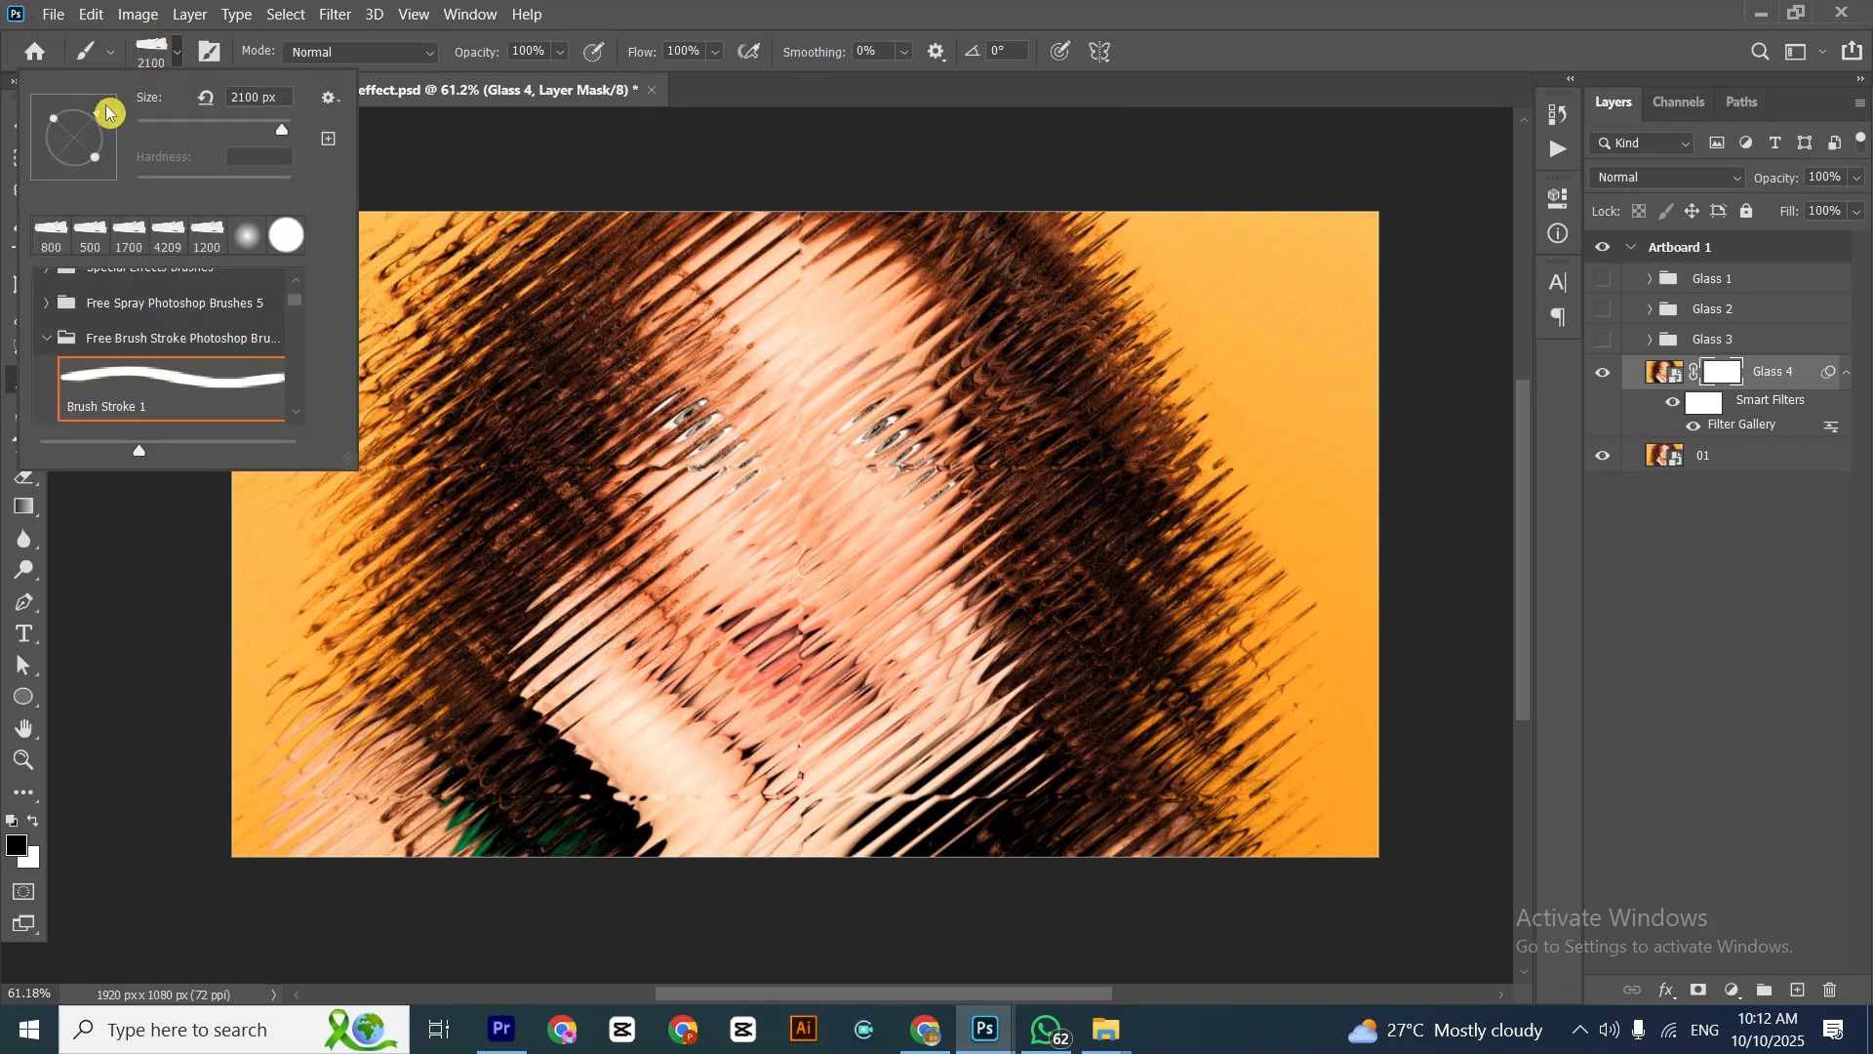
Stamp one black diagonal brush stroke on the Glass 4 mask across the middle of the face
click(769, 566)
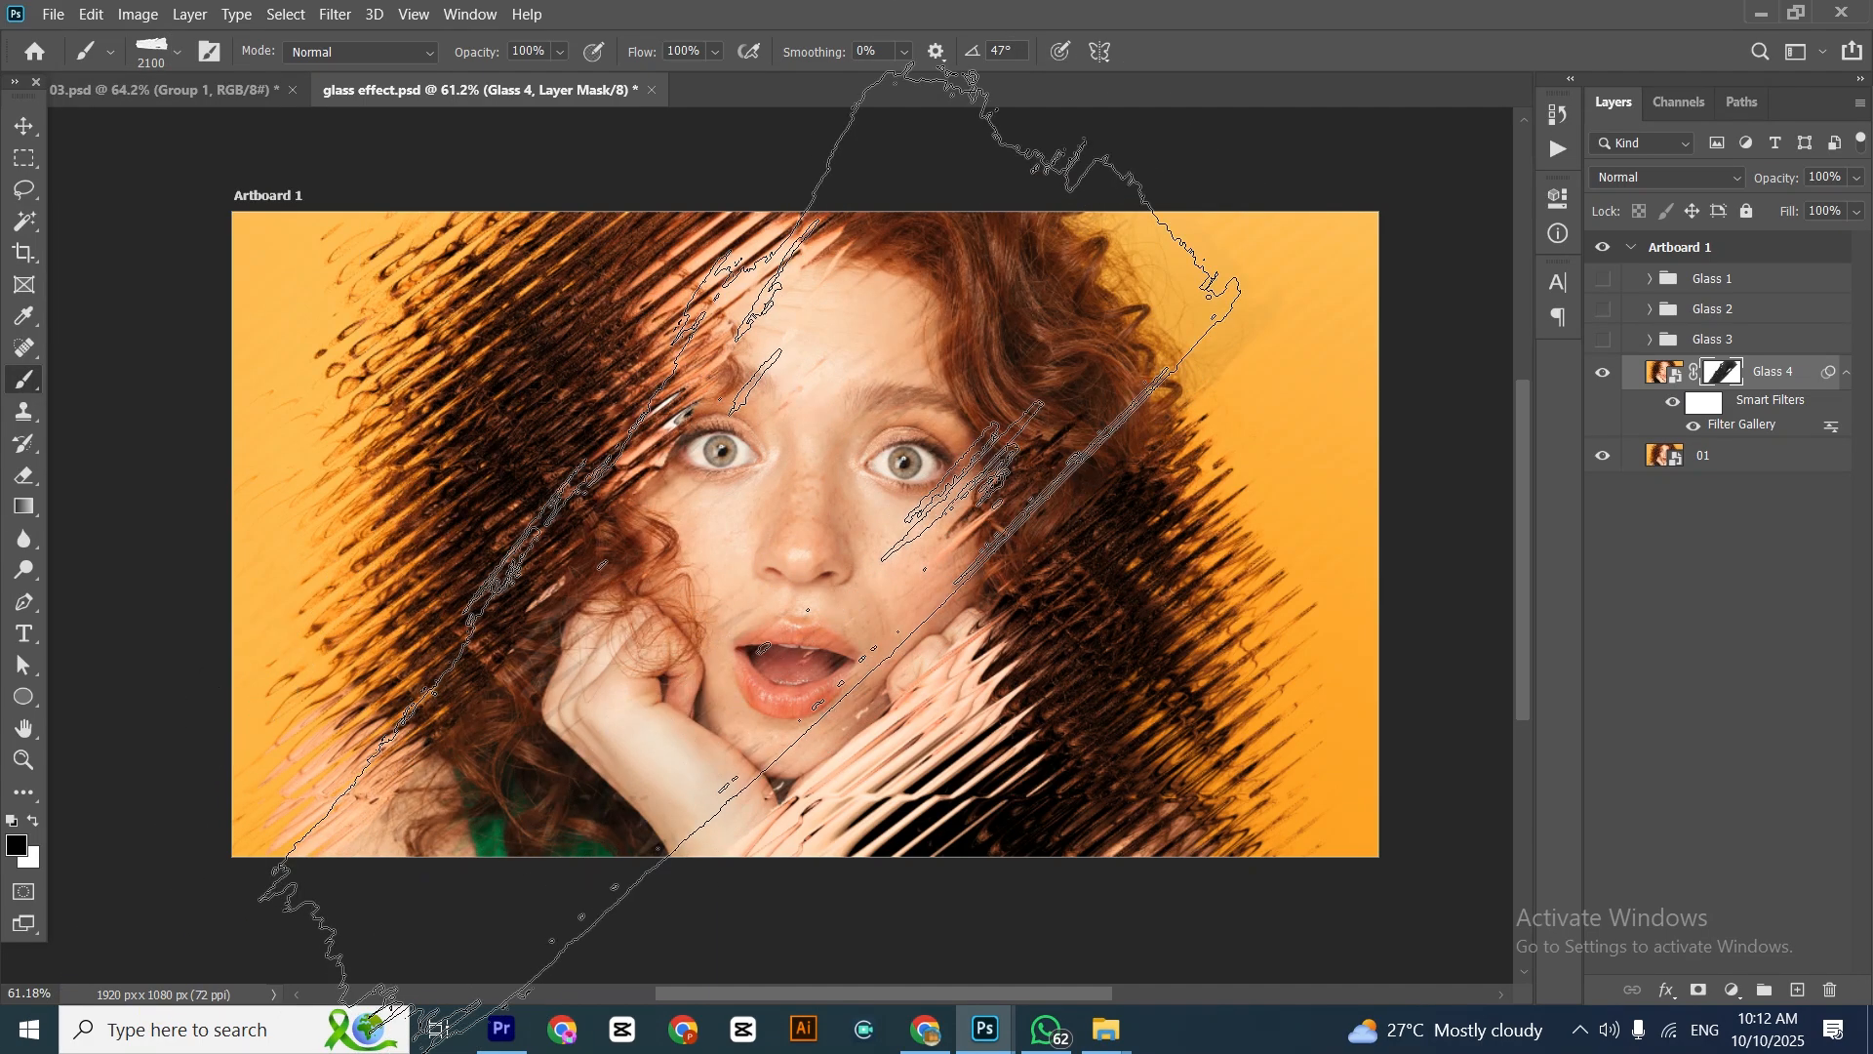
click(23, 125)
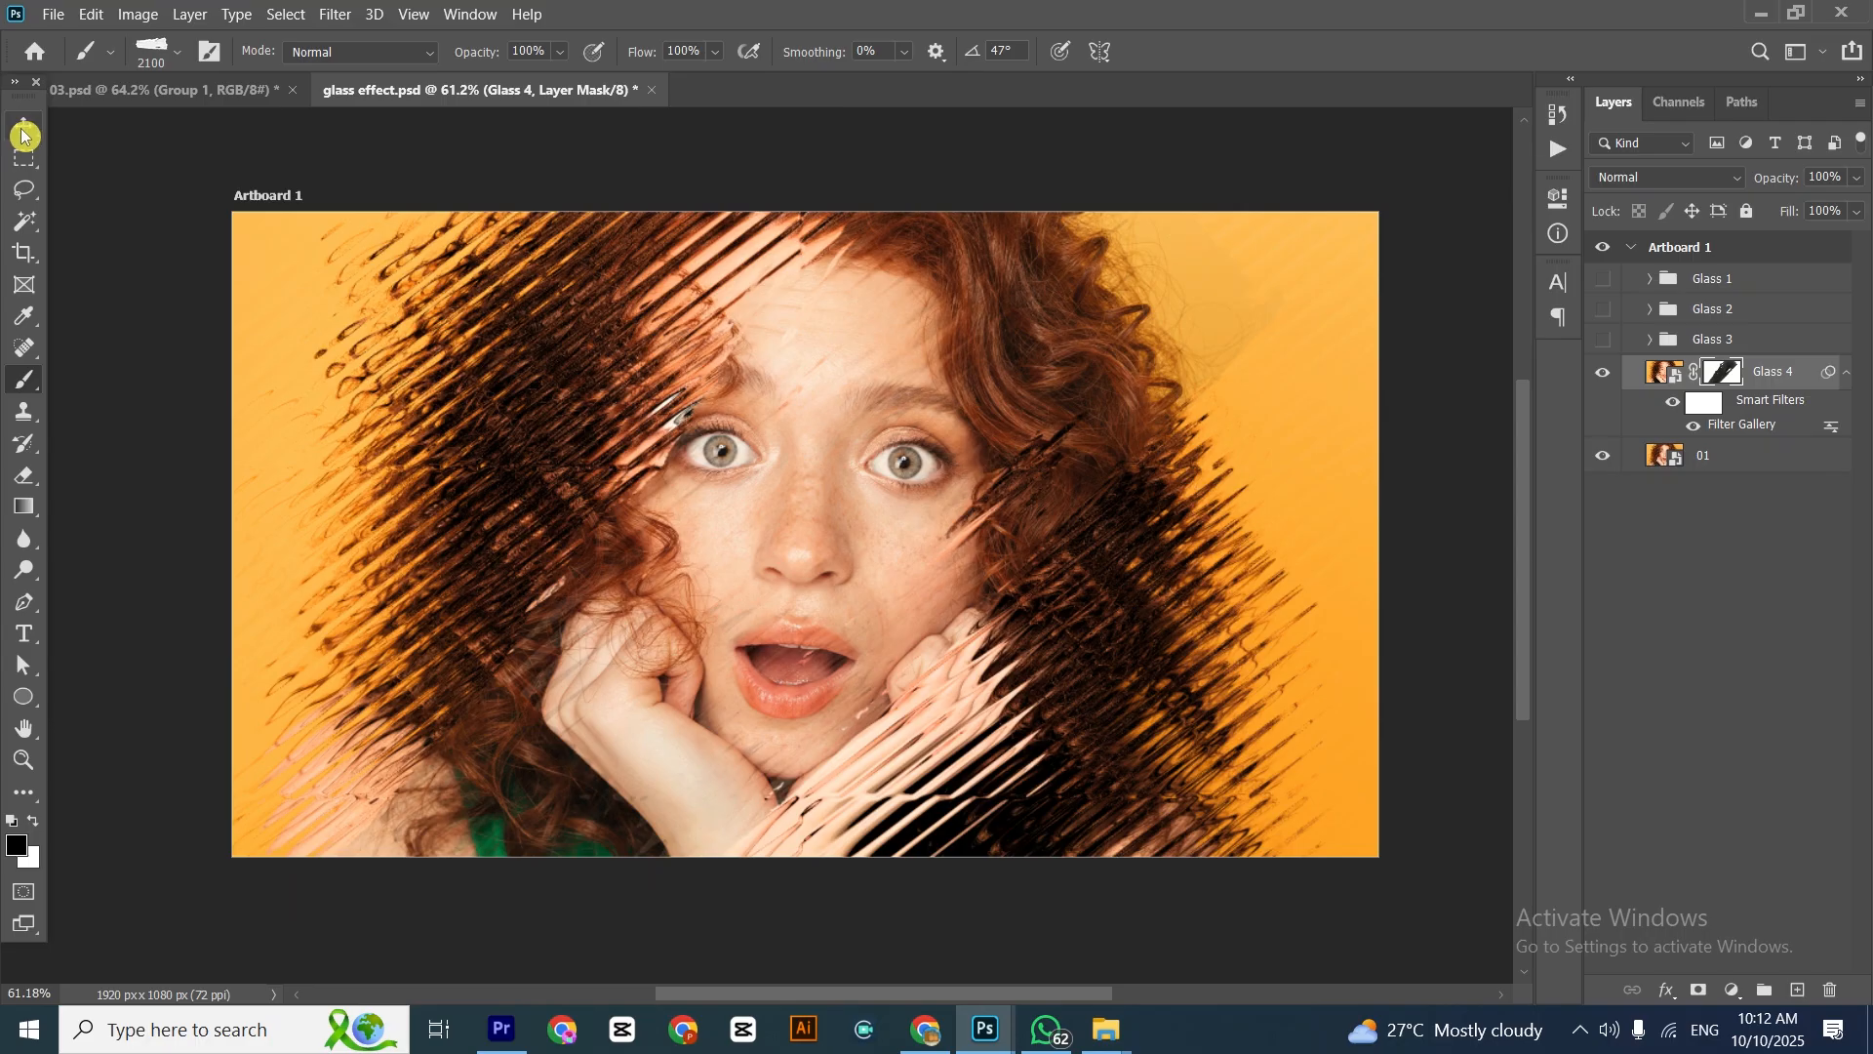
drag(790, 655, 752, 634)
scroll(767, 634, down, 1)
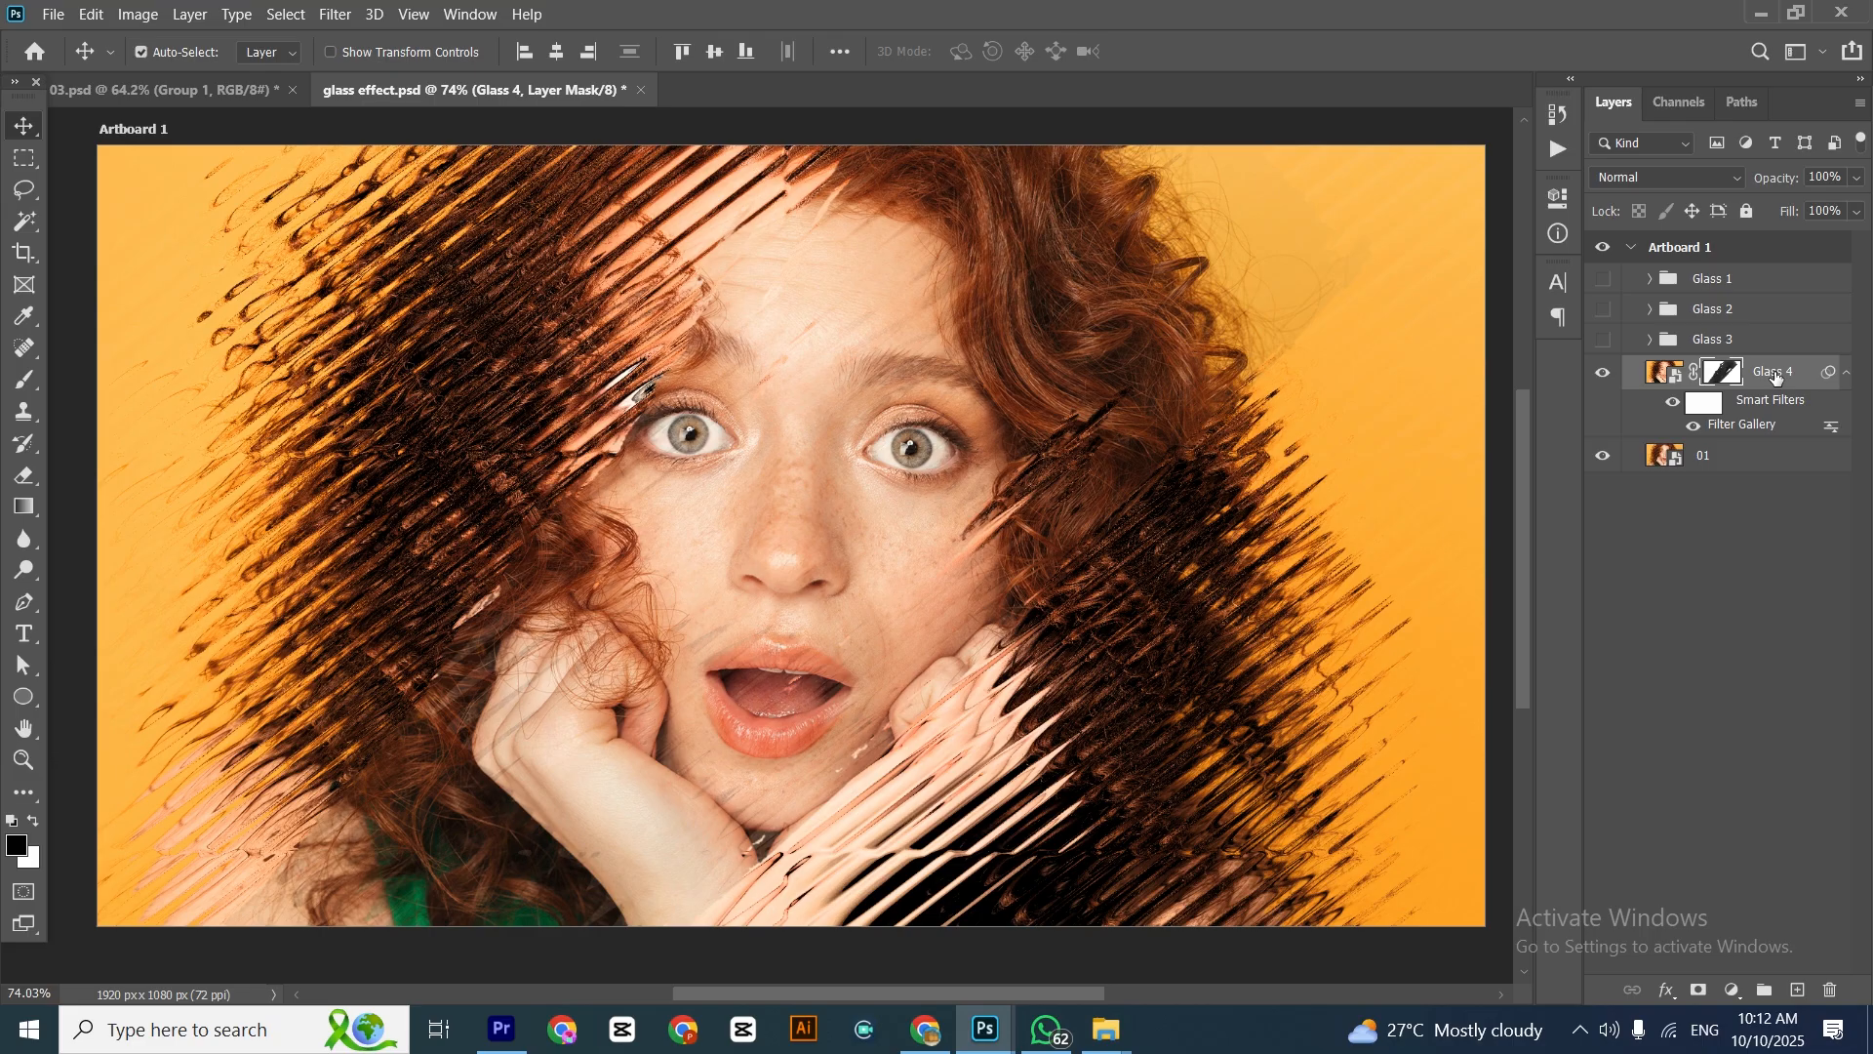
Group the masked Glass 4 layer, name the group Glass 4 and collapse it
key(ctrl+g)
double_click(1710, 369)
text(Glass 4)
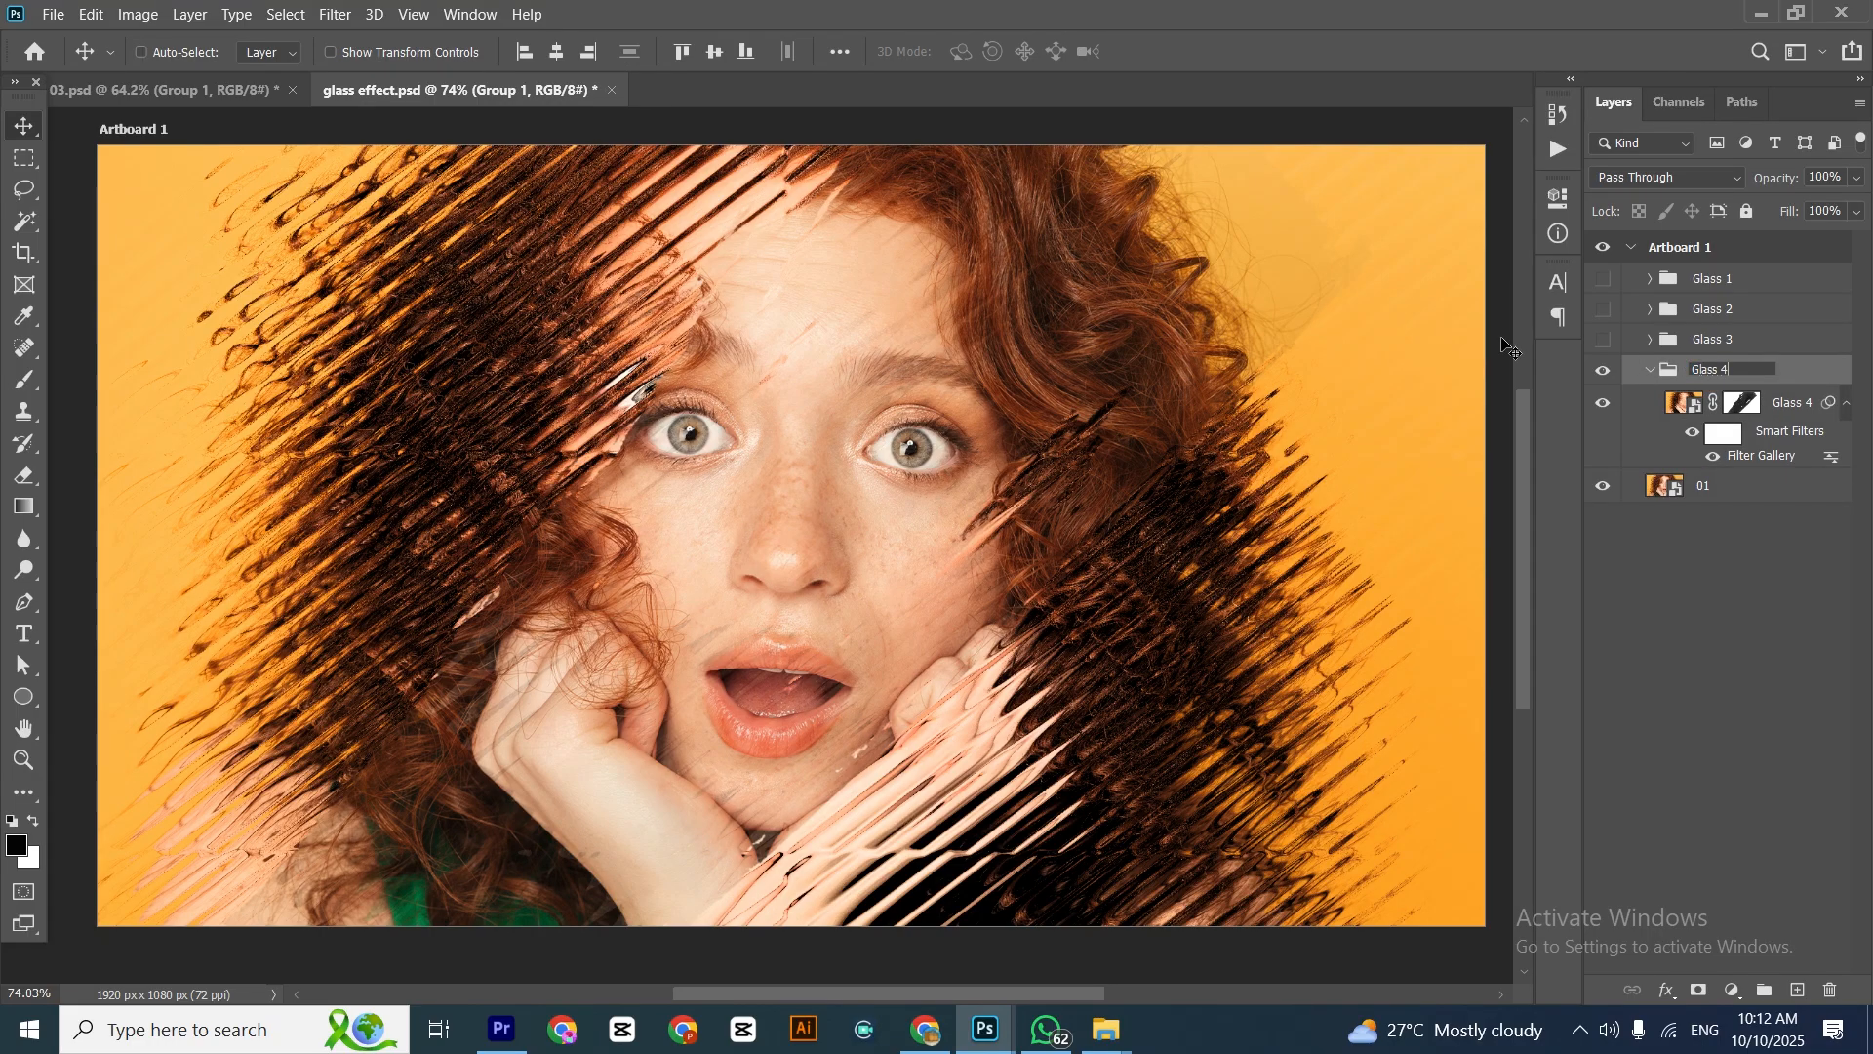
click(1678, 600)
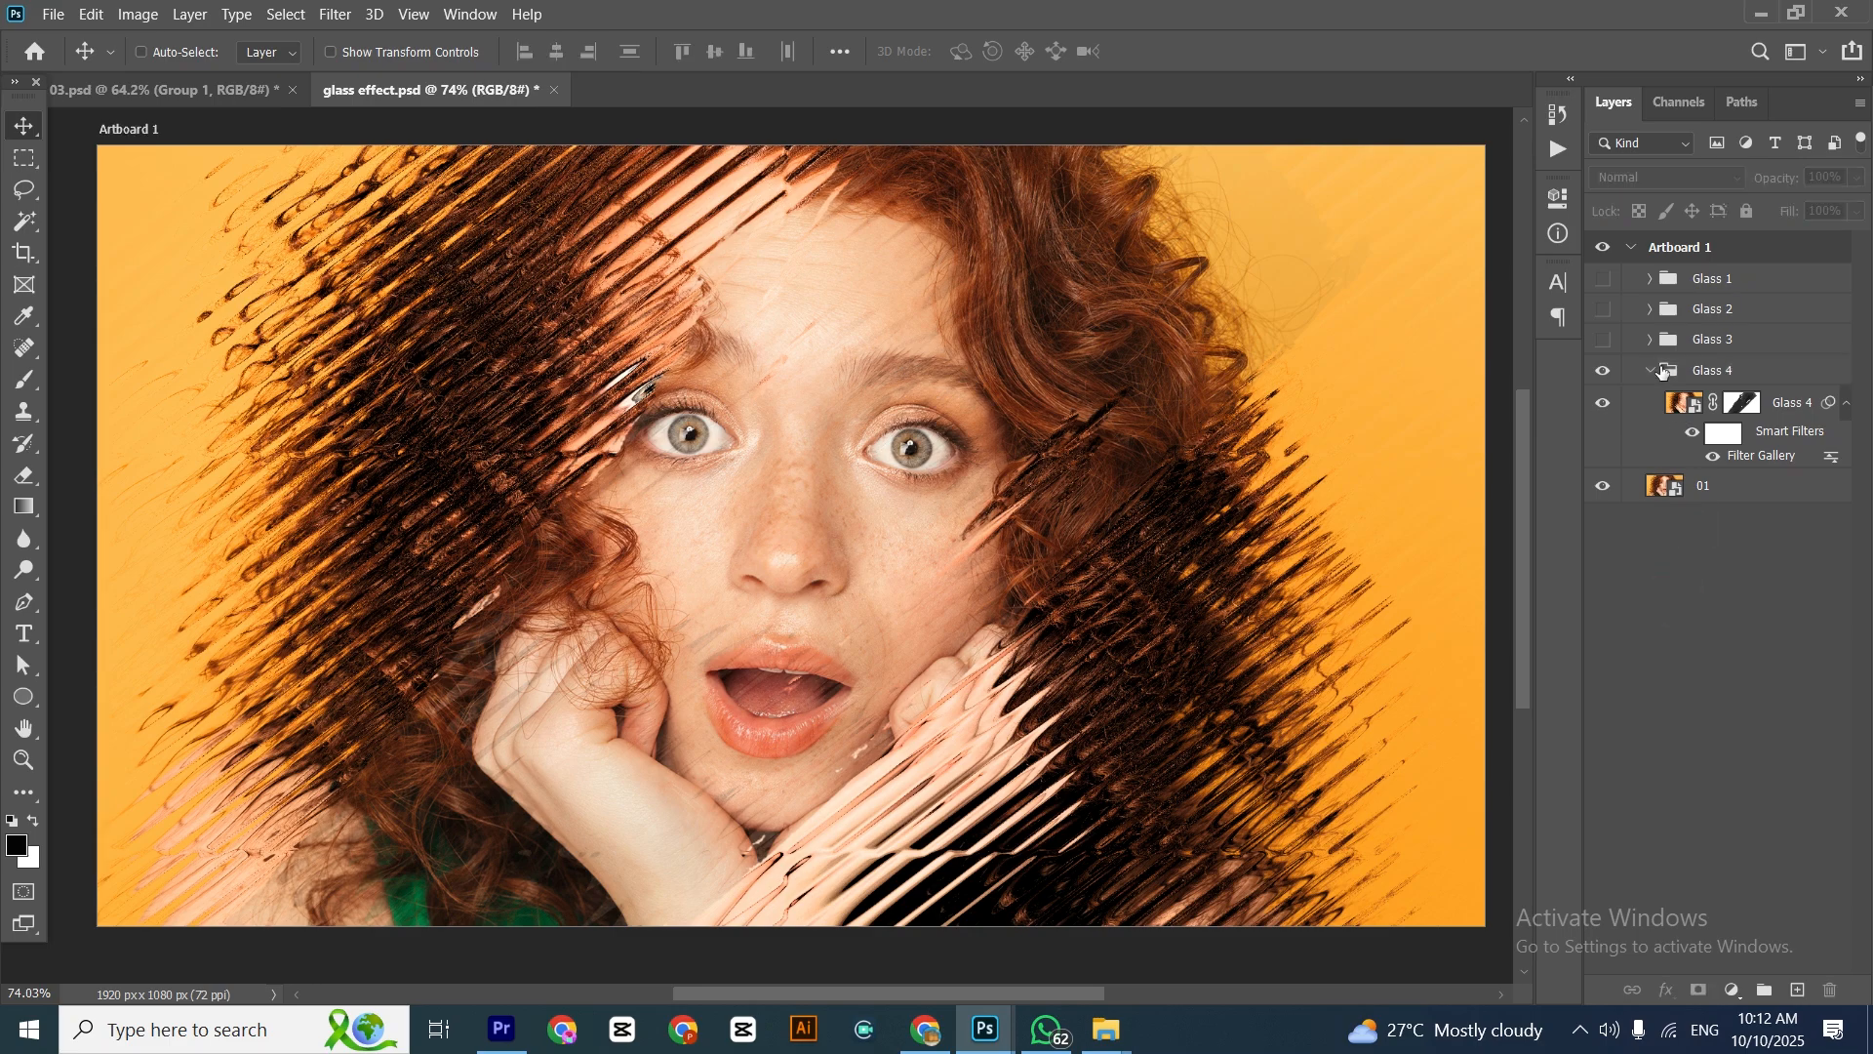
click(1653, 370)
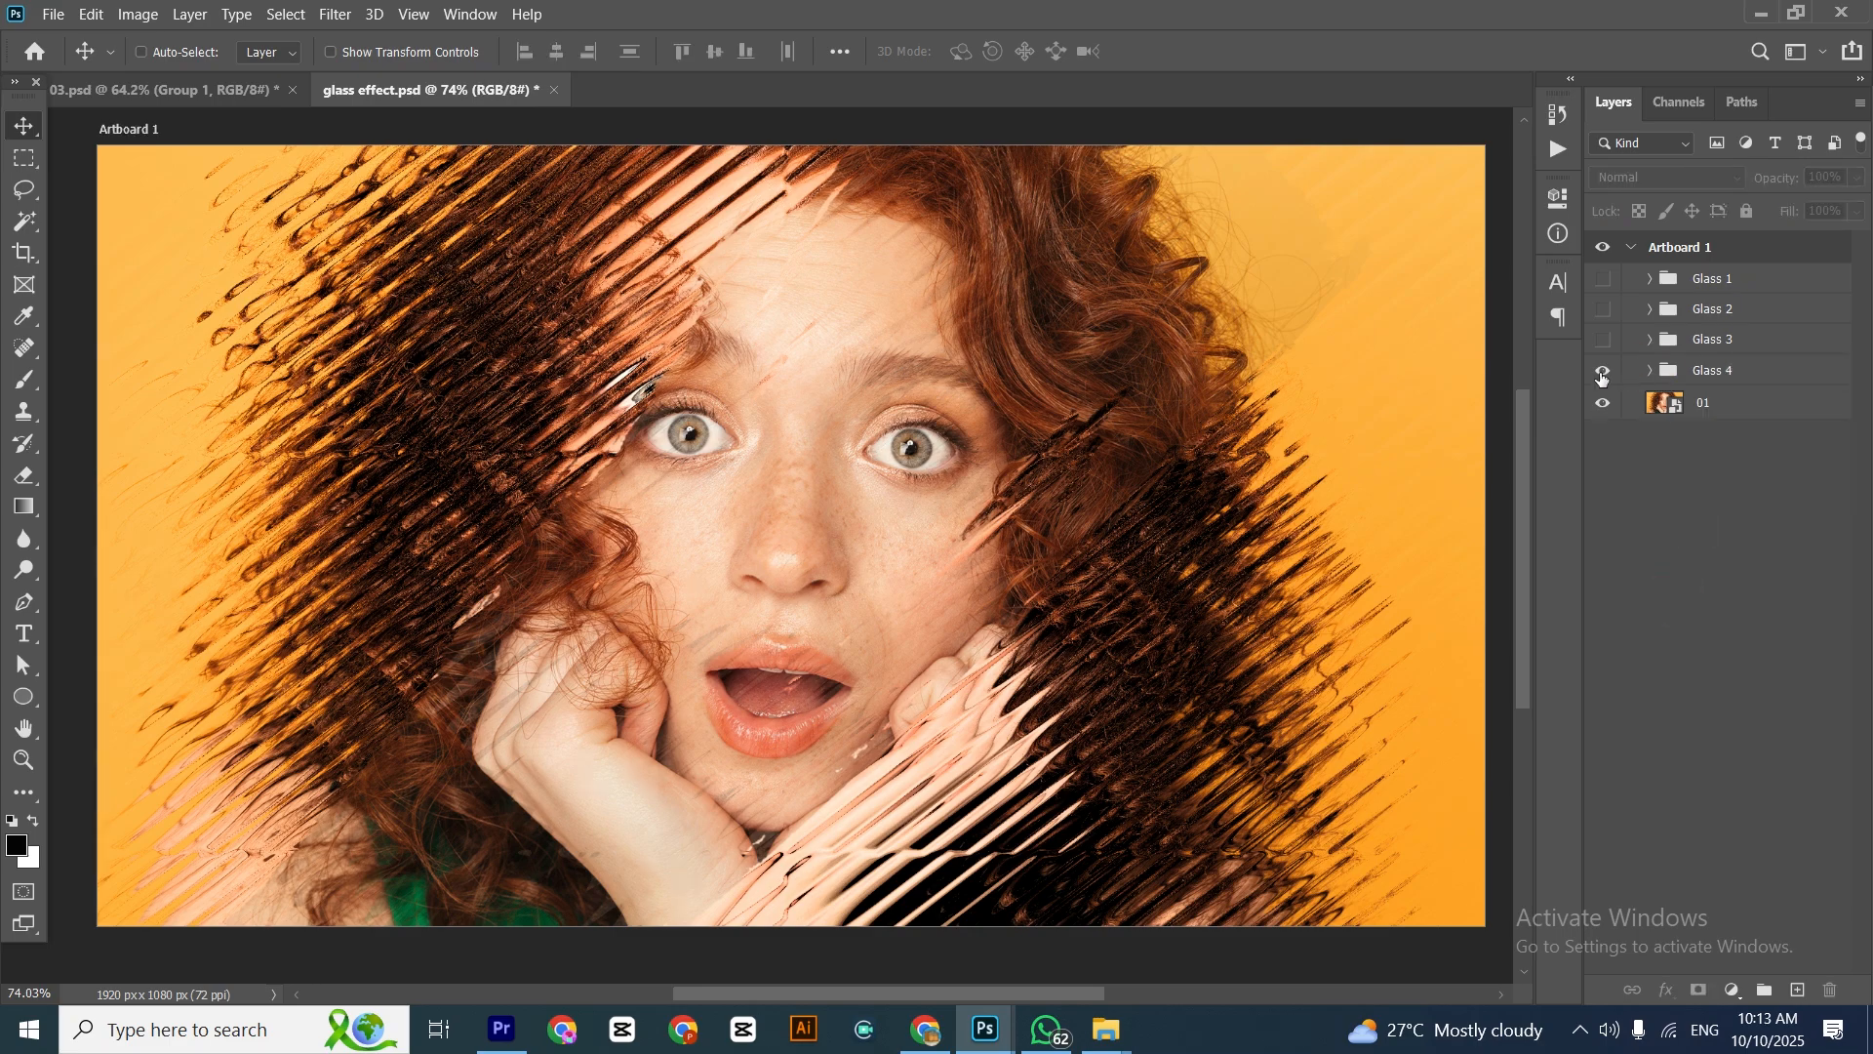
Toggle the Glass 4 group off and show the Glass 1, Glass 2 and Glass 3 groups to compare the effects
click(1603, 373)
click(1602, 372)
click(1602, 373)
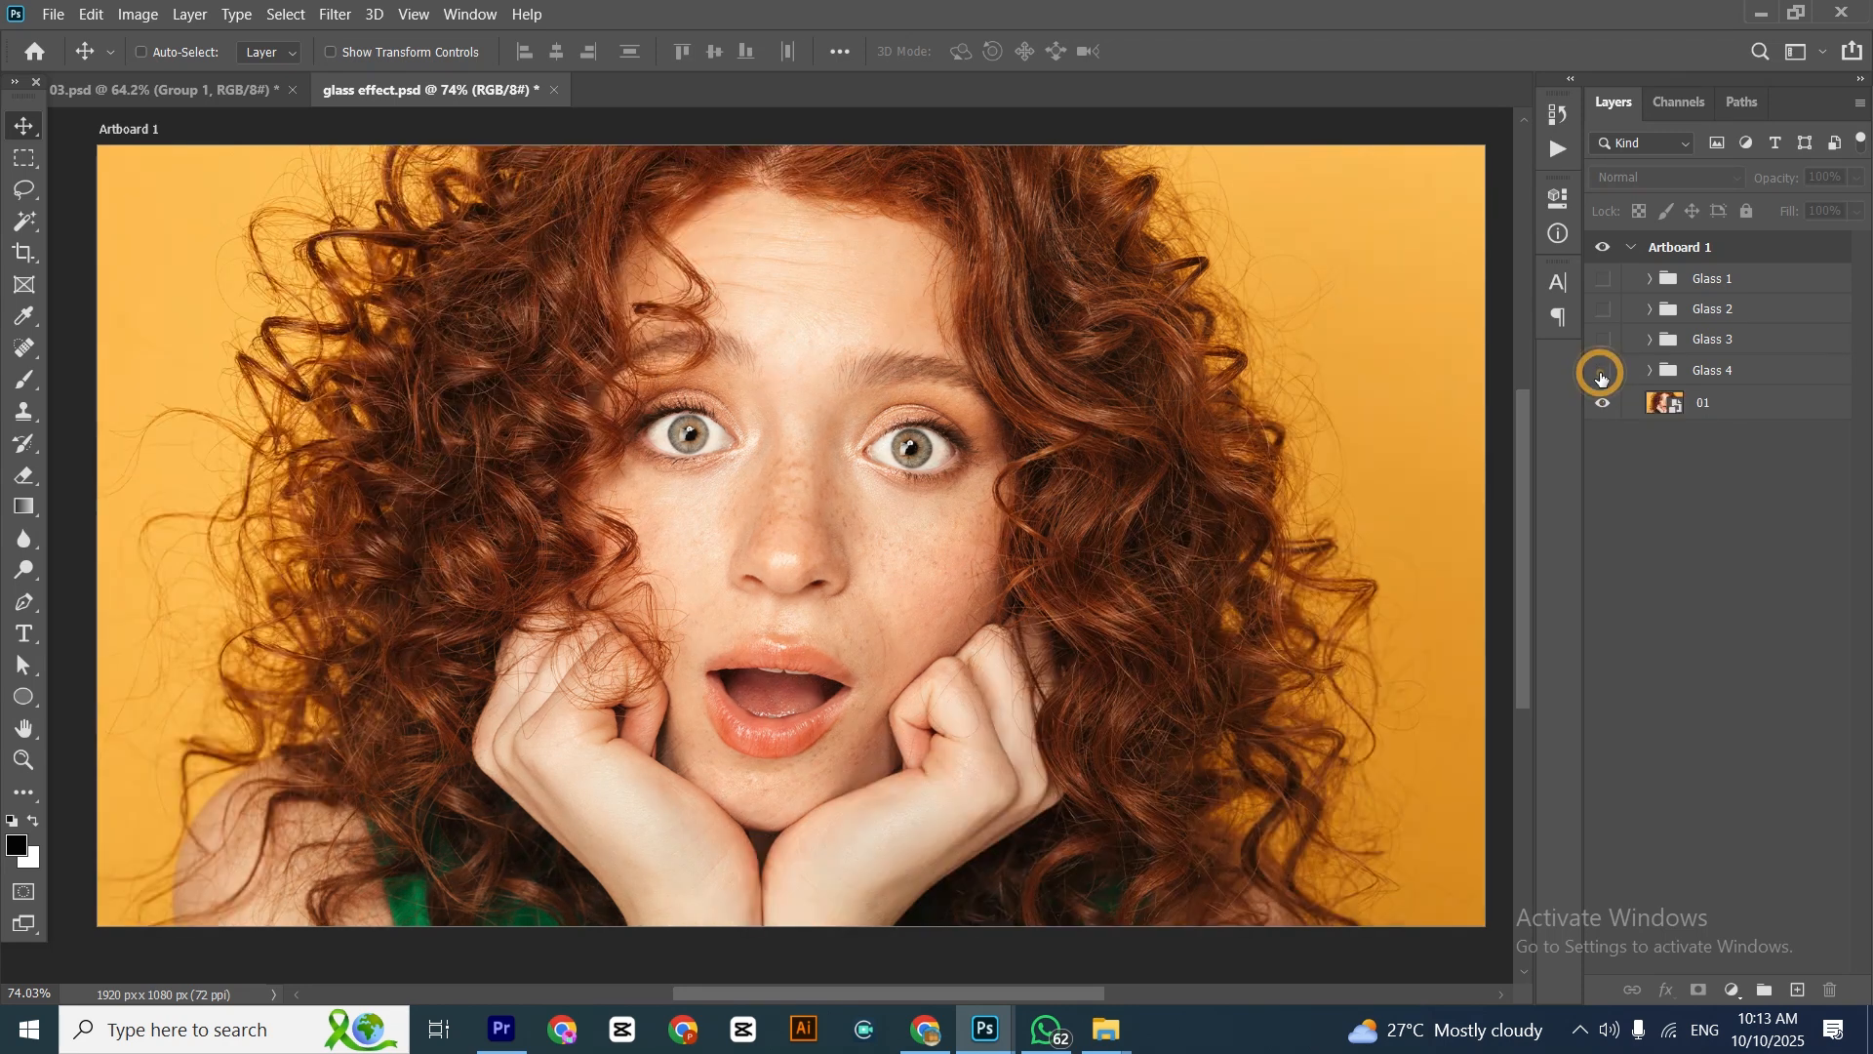
click(1603, 336)
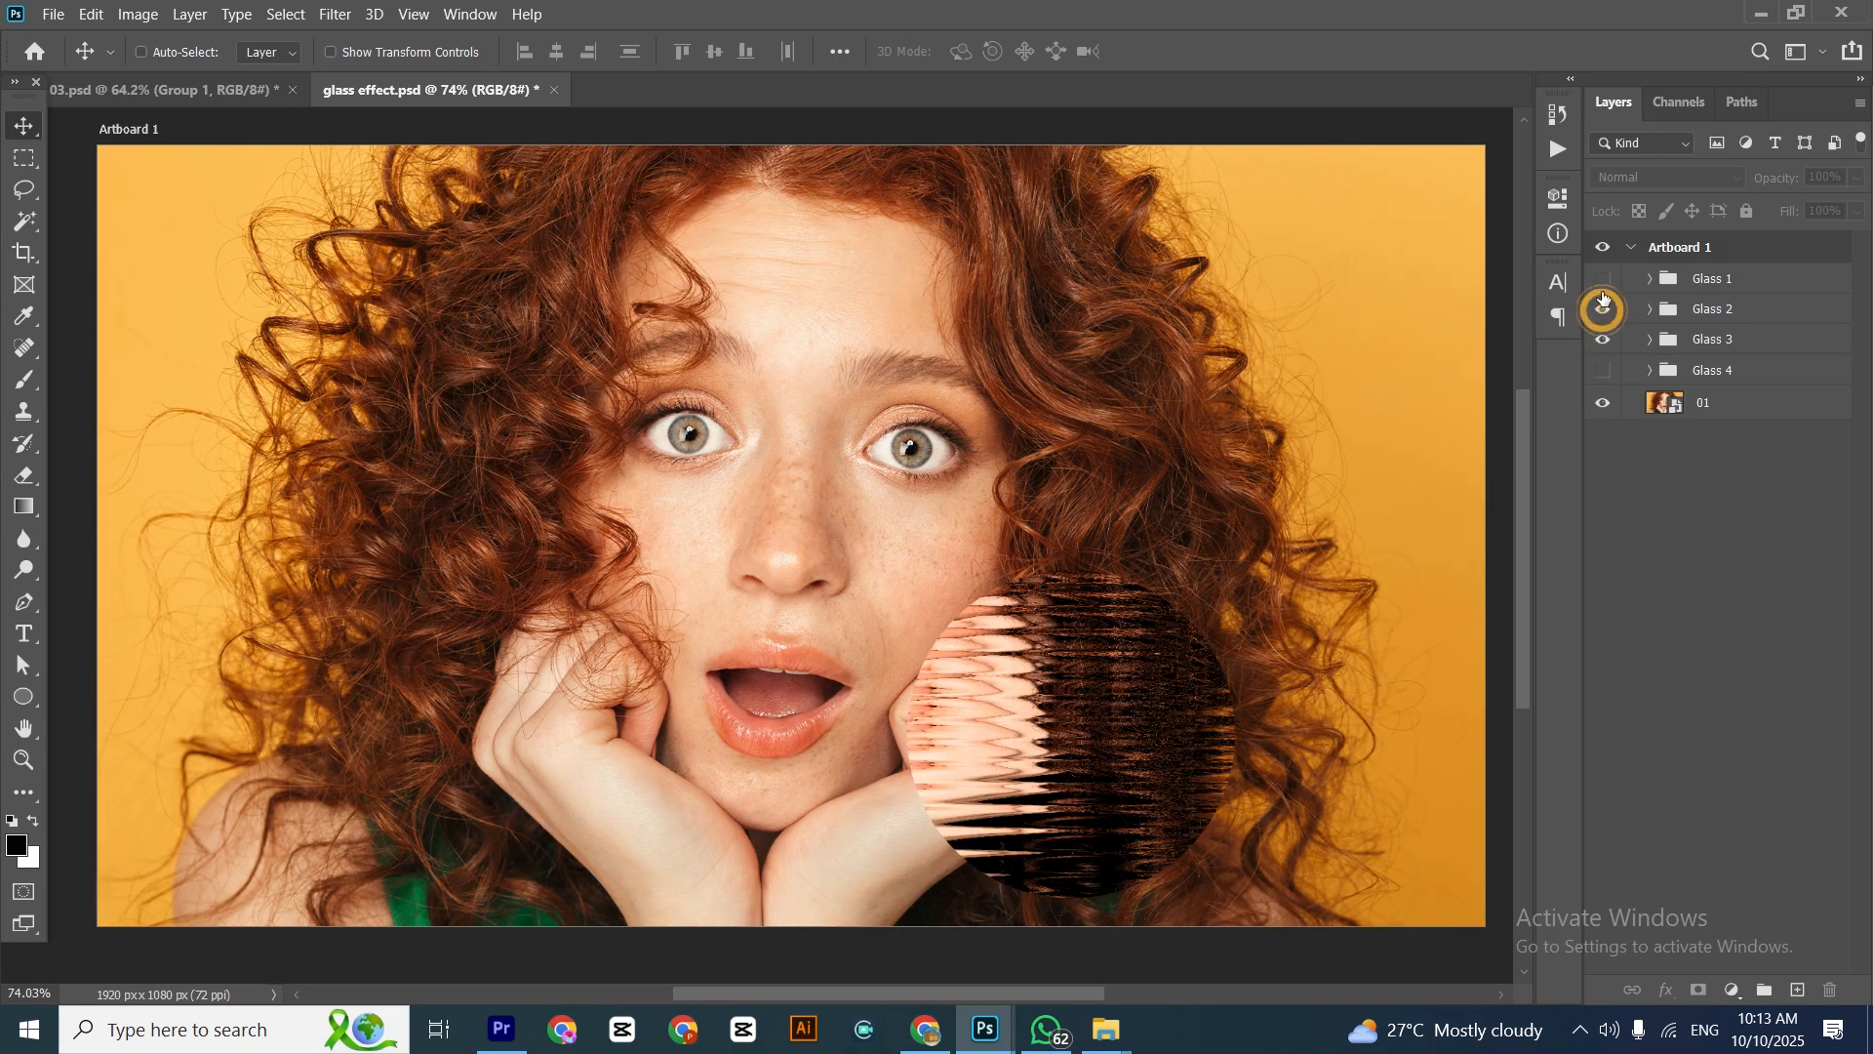
click(1602, 308)
click(1603, 279)
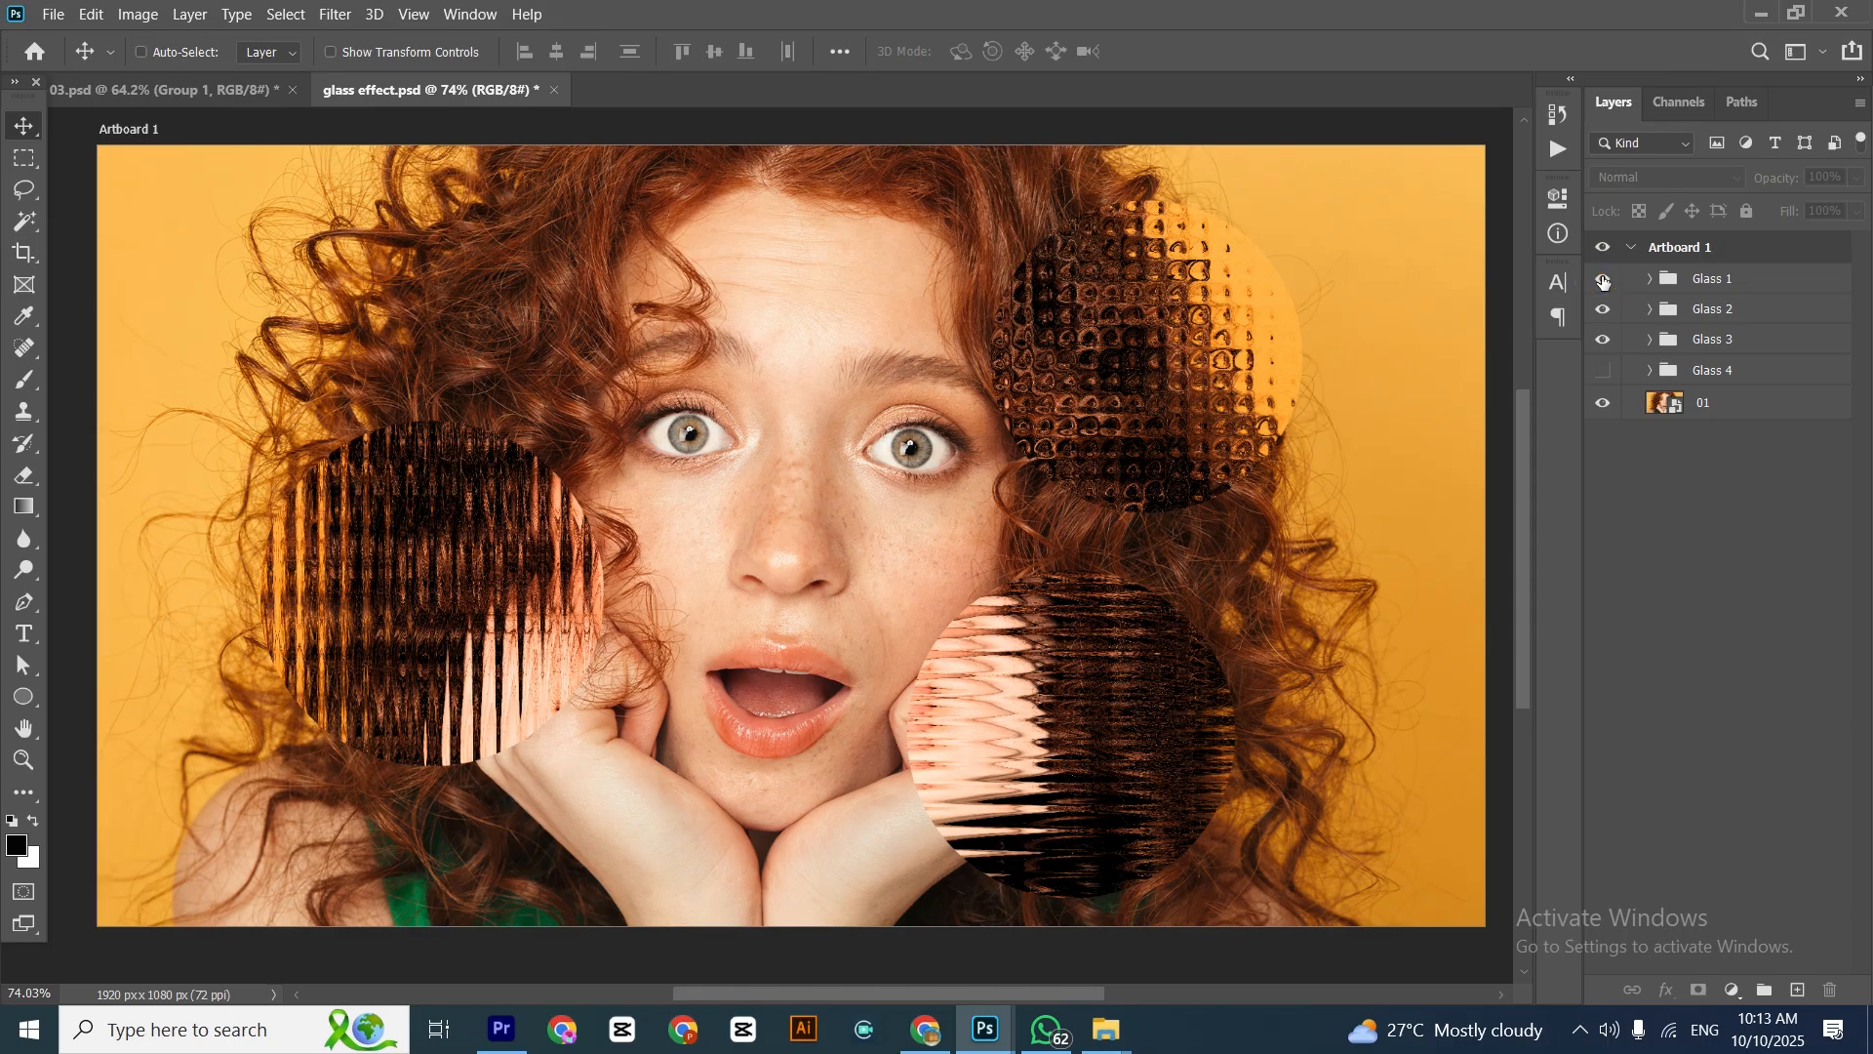
scroll(699, 597, up, 2)
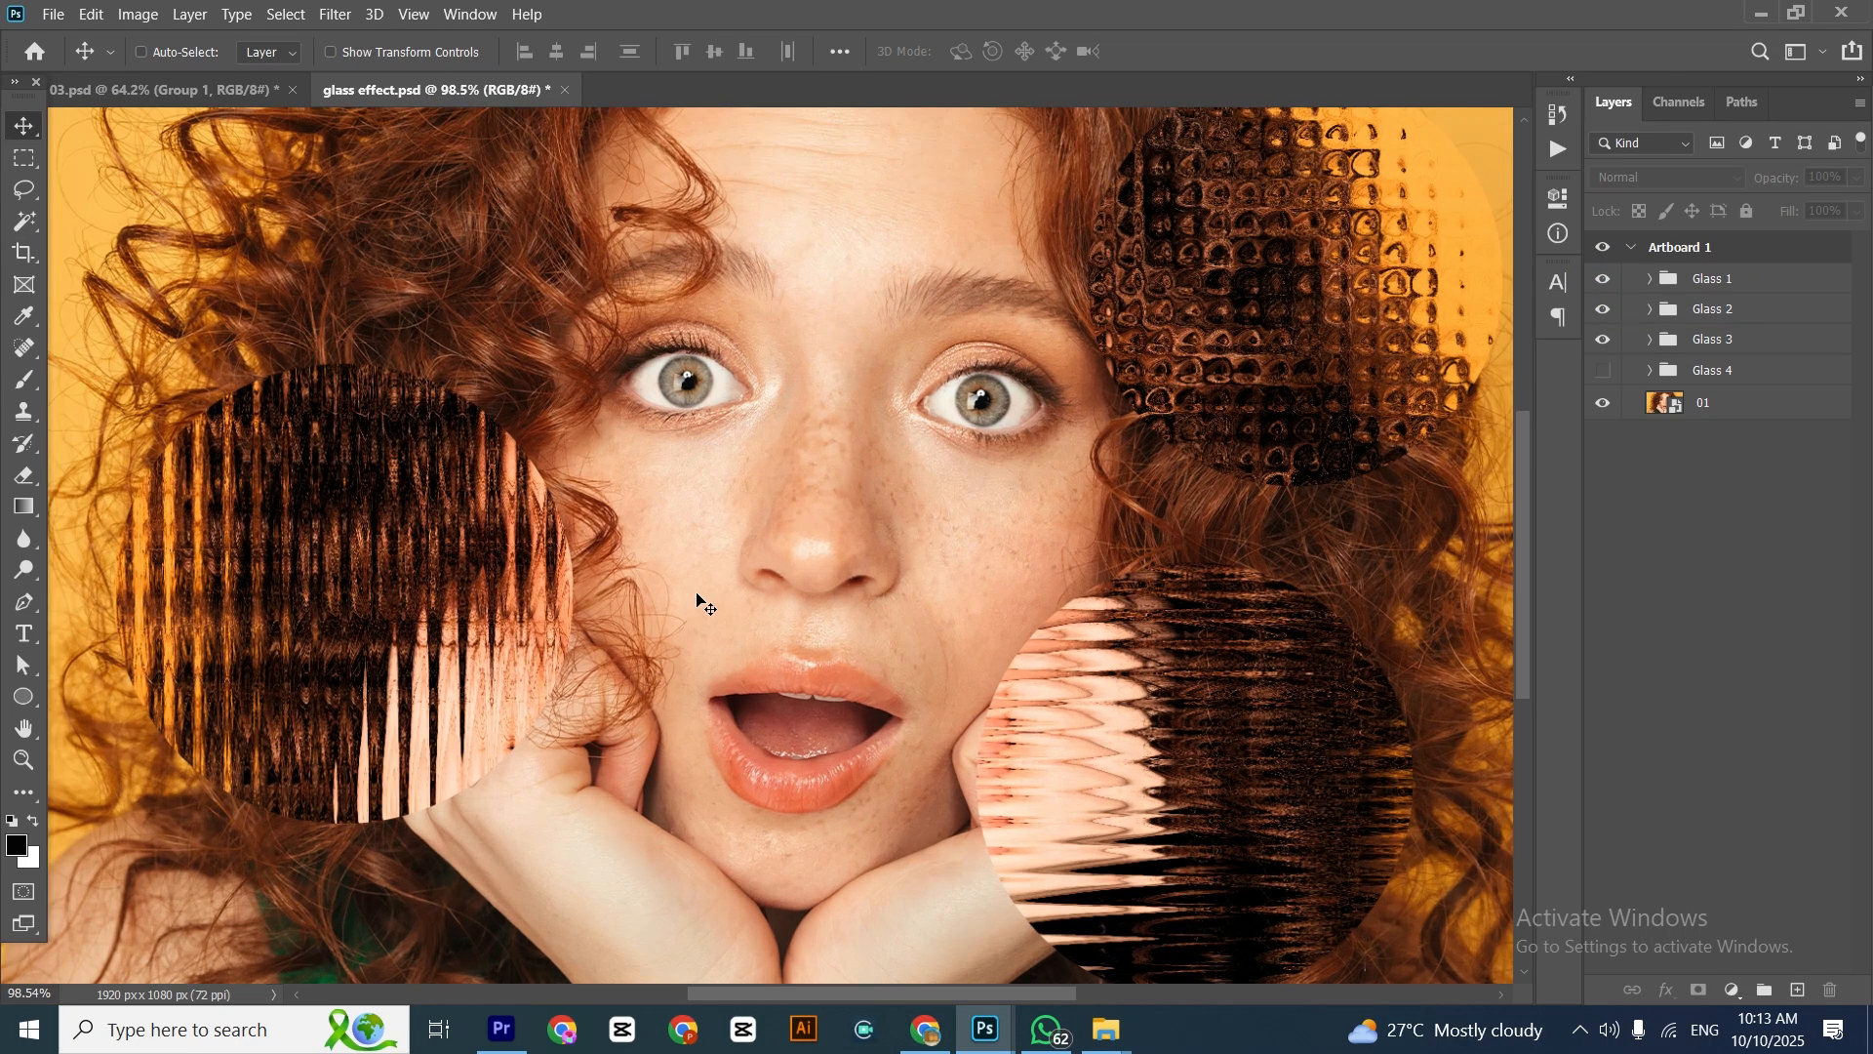
scroll(699, 597, down, 1)
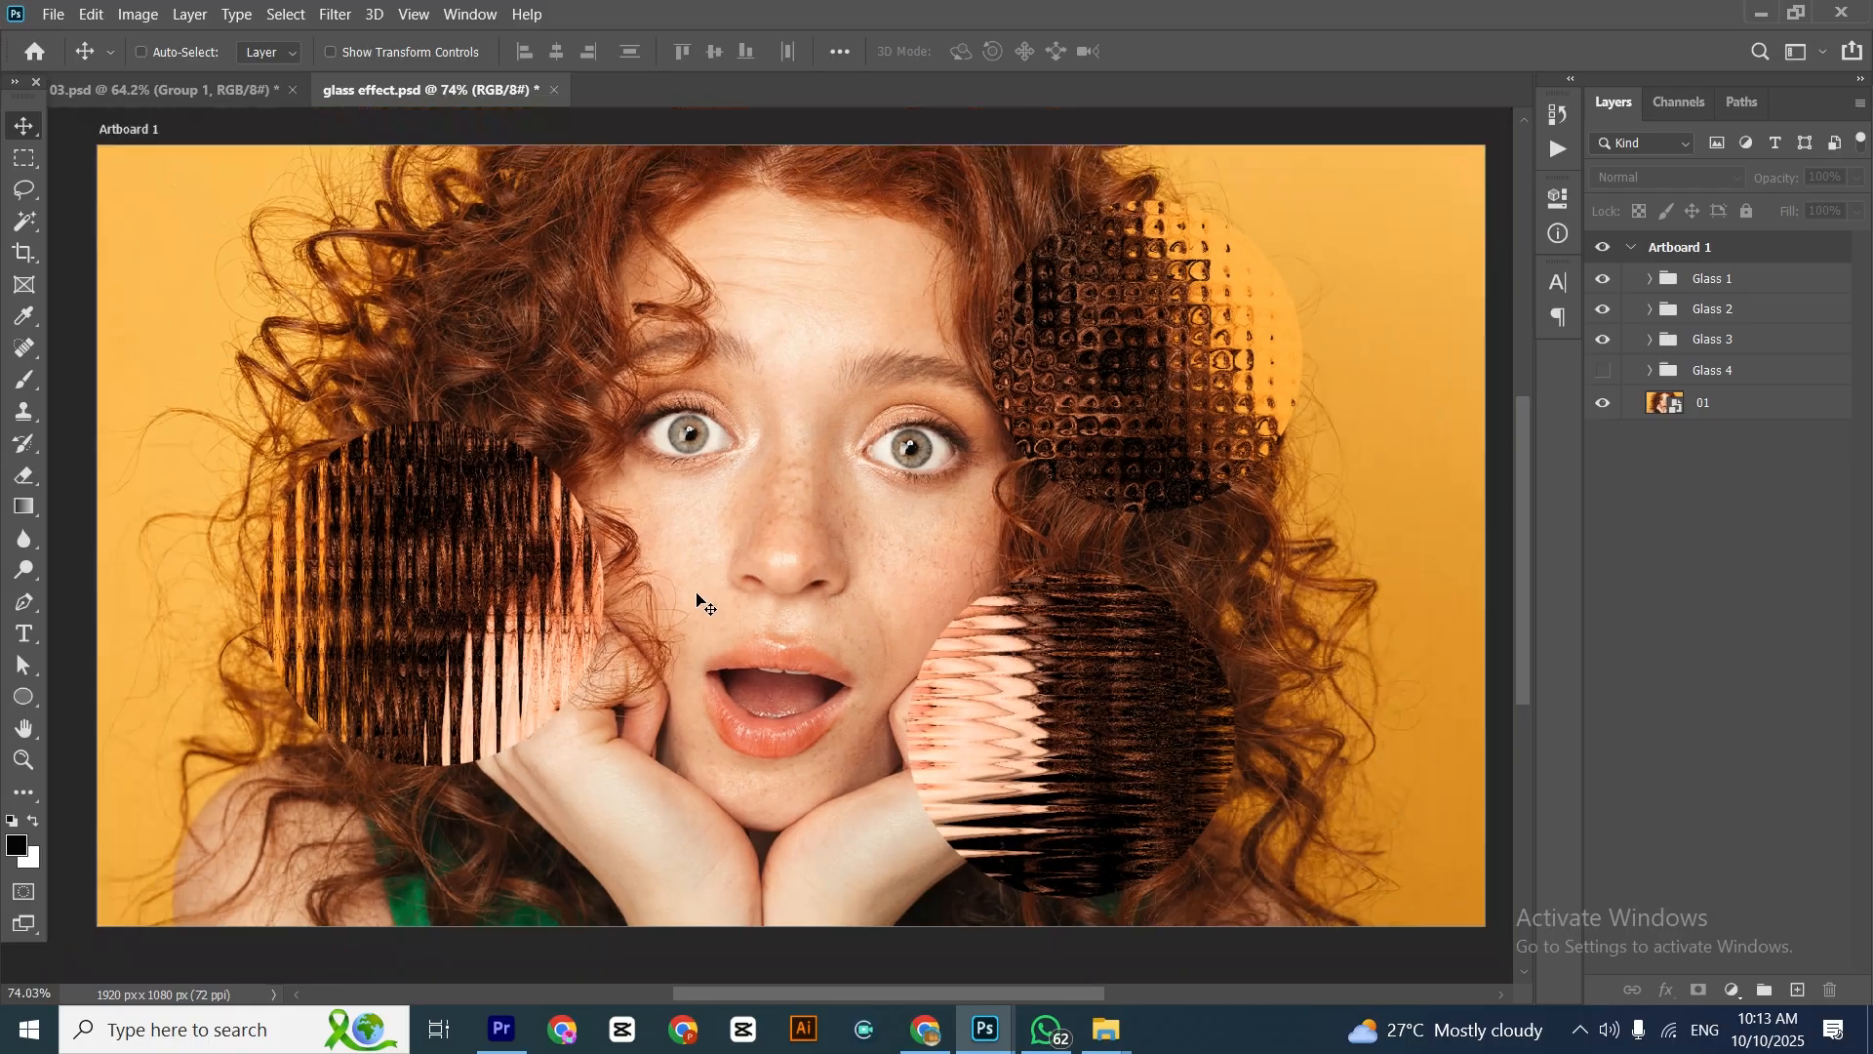
Hide the Glass 1, 2 and 3 groups, show Glass 4 and inspect its diagonal glass effect in full-screen view
drag(1601, 340, 1600, 284)
click(1604, 370)
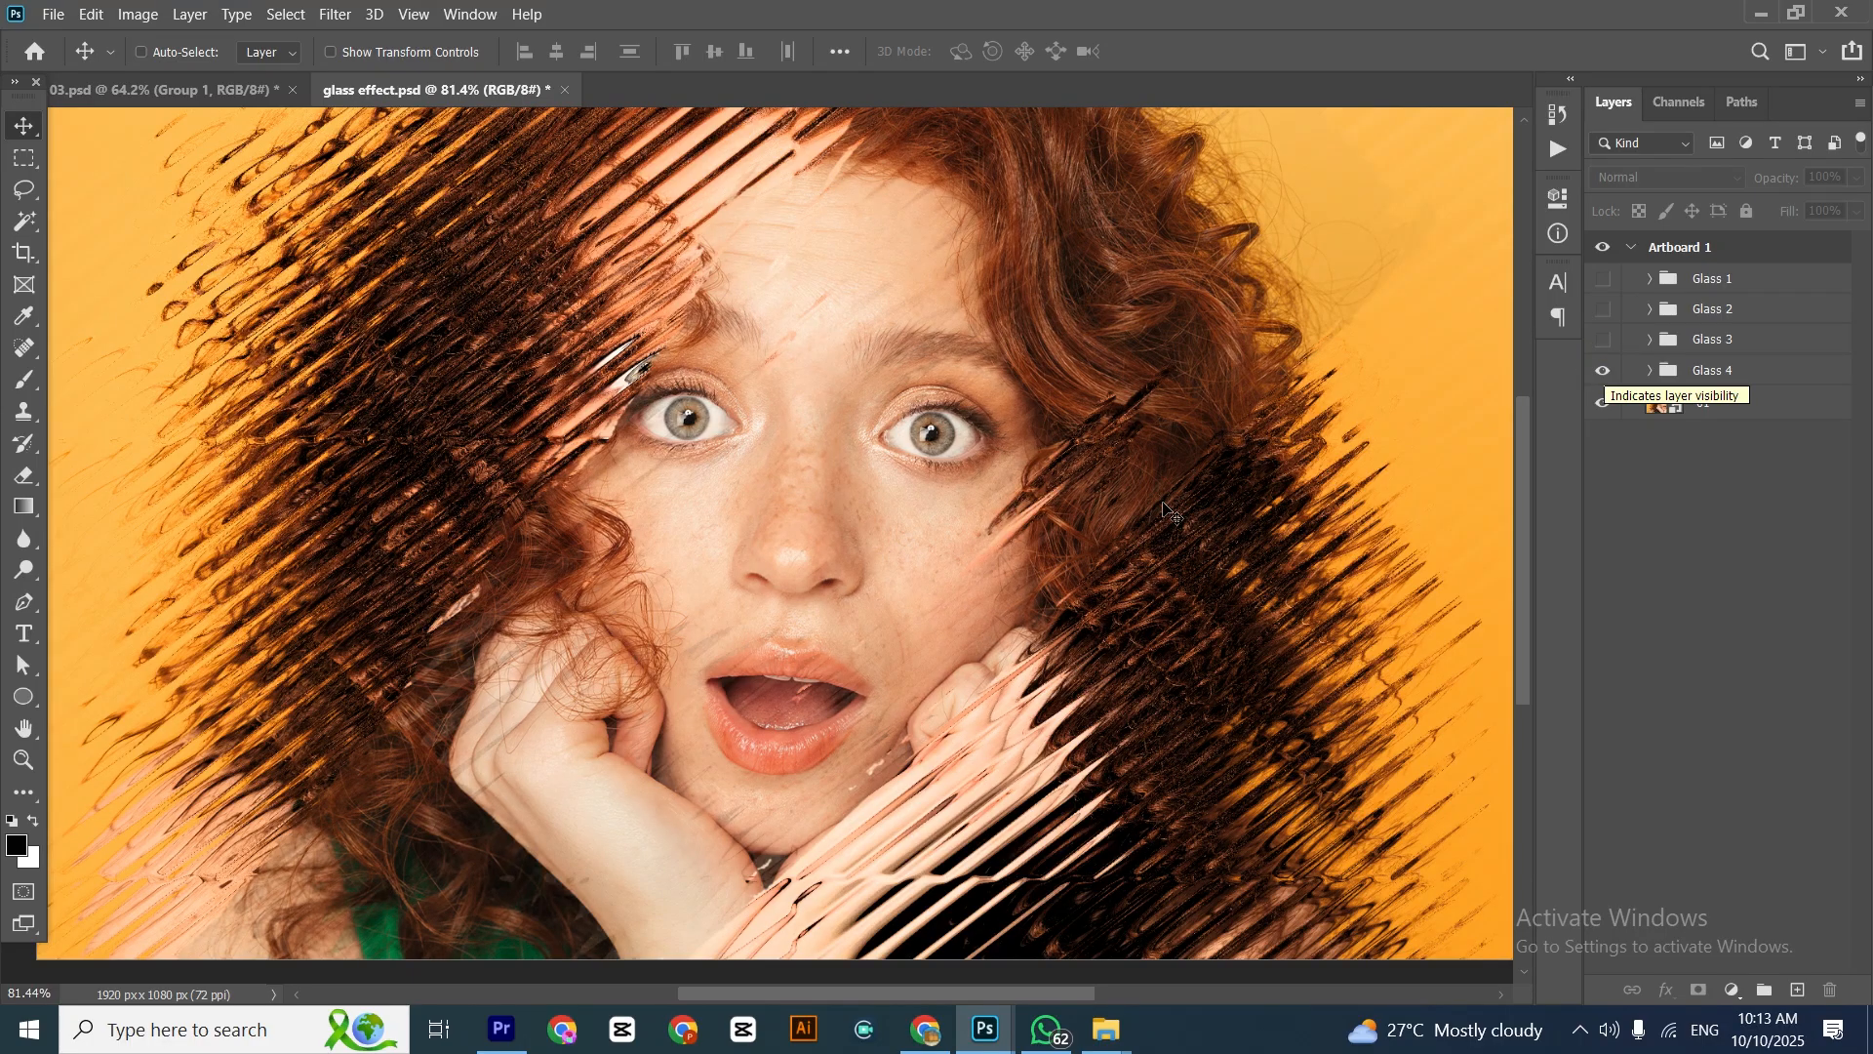
scroll(1168, 513, down, 1)
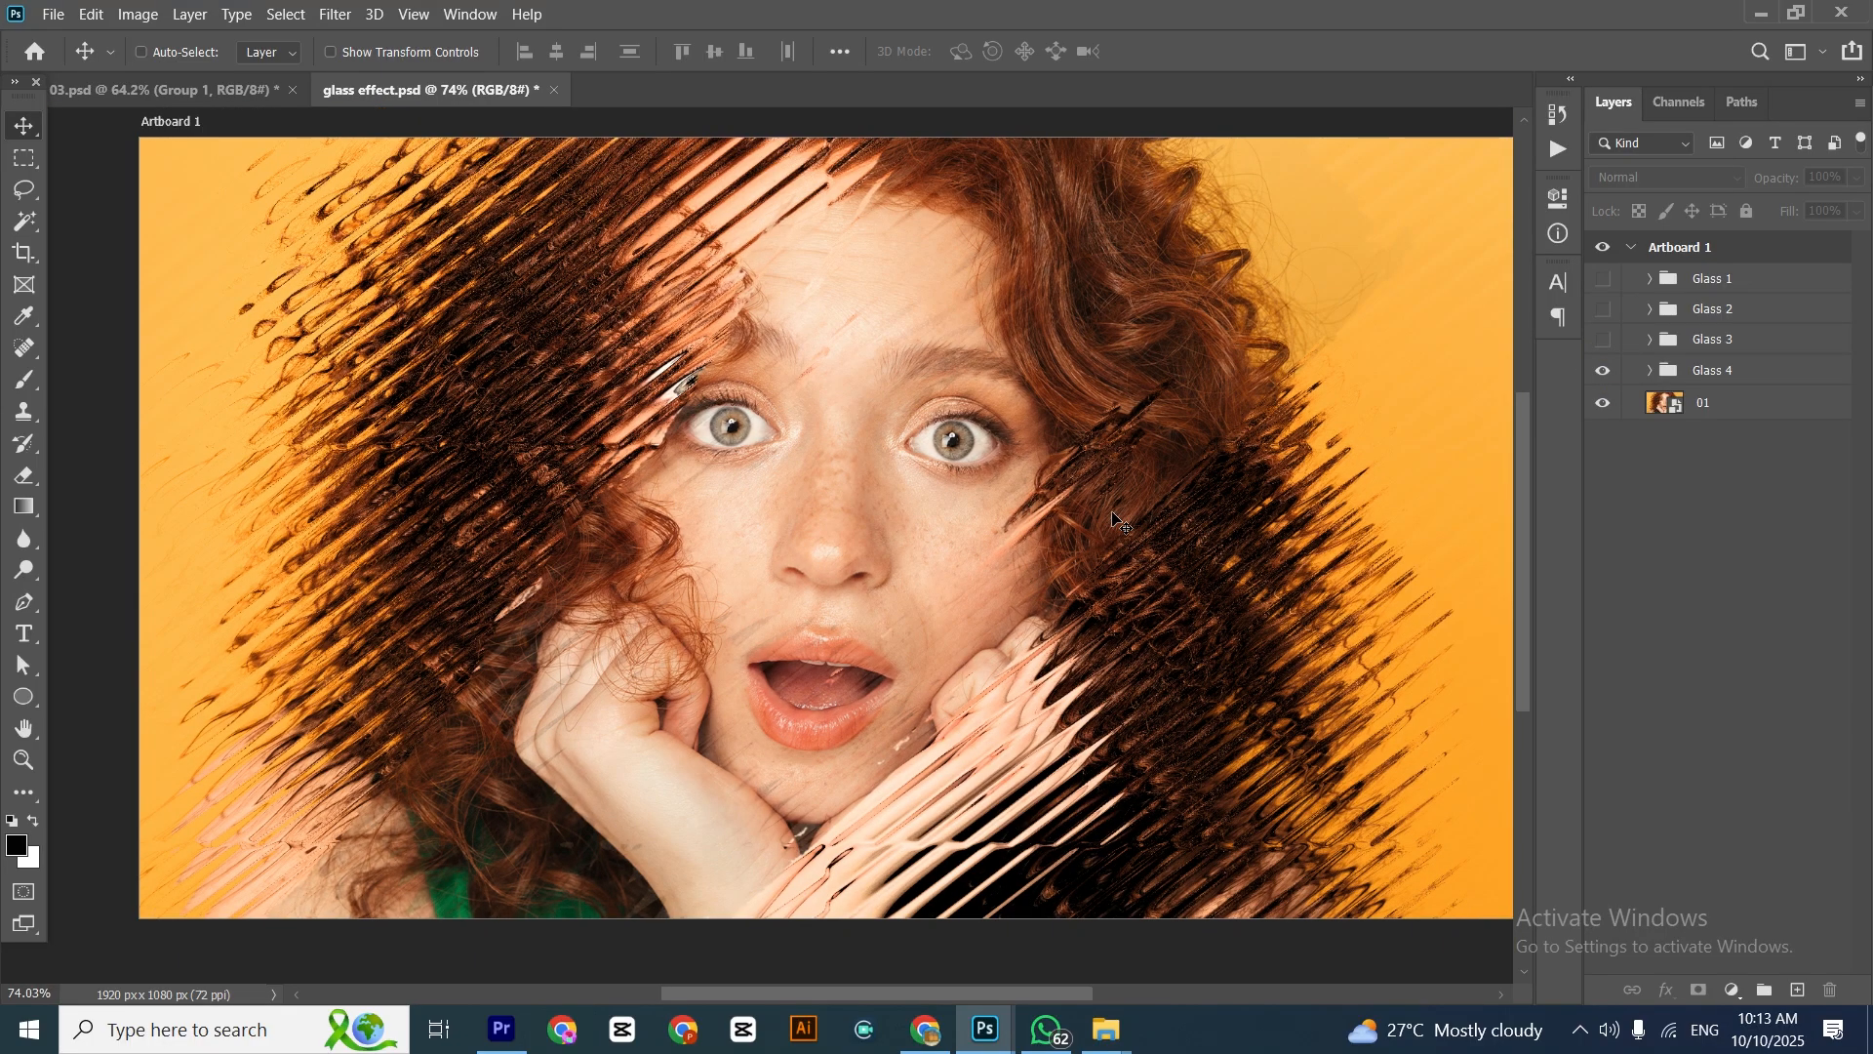
key(f)
key(f)
scroll(925, 486, up, 2)
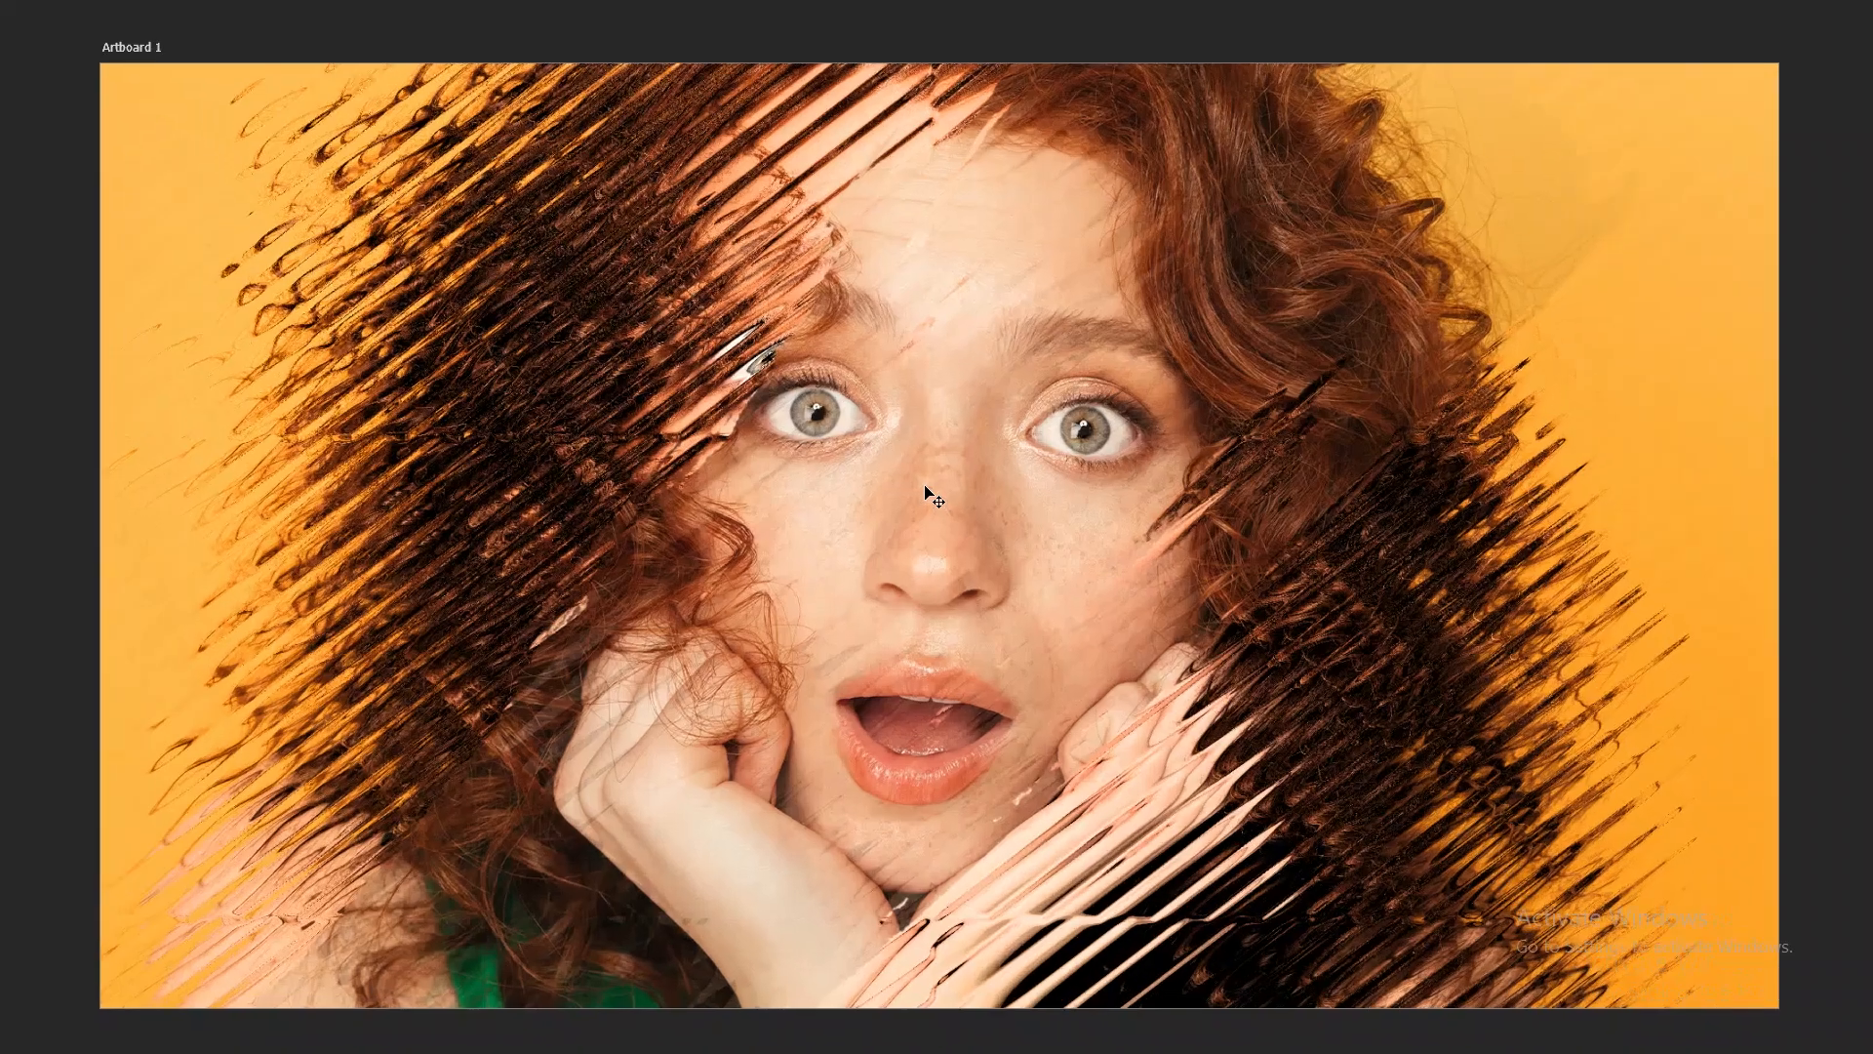
scroll(924, 485, up, 1)
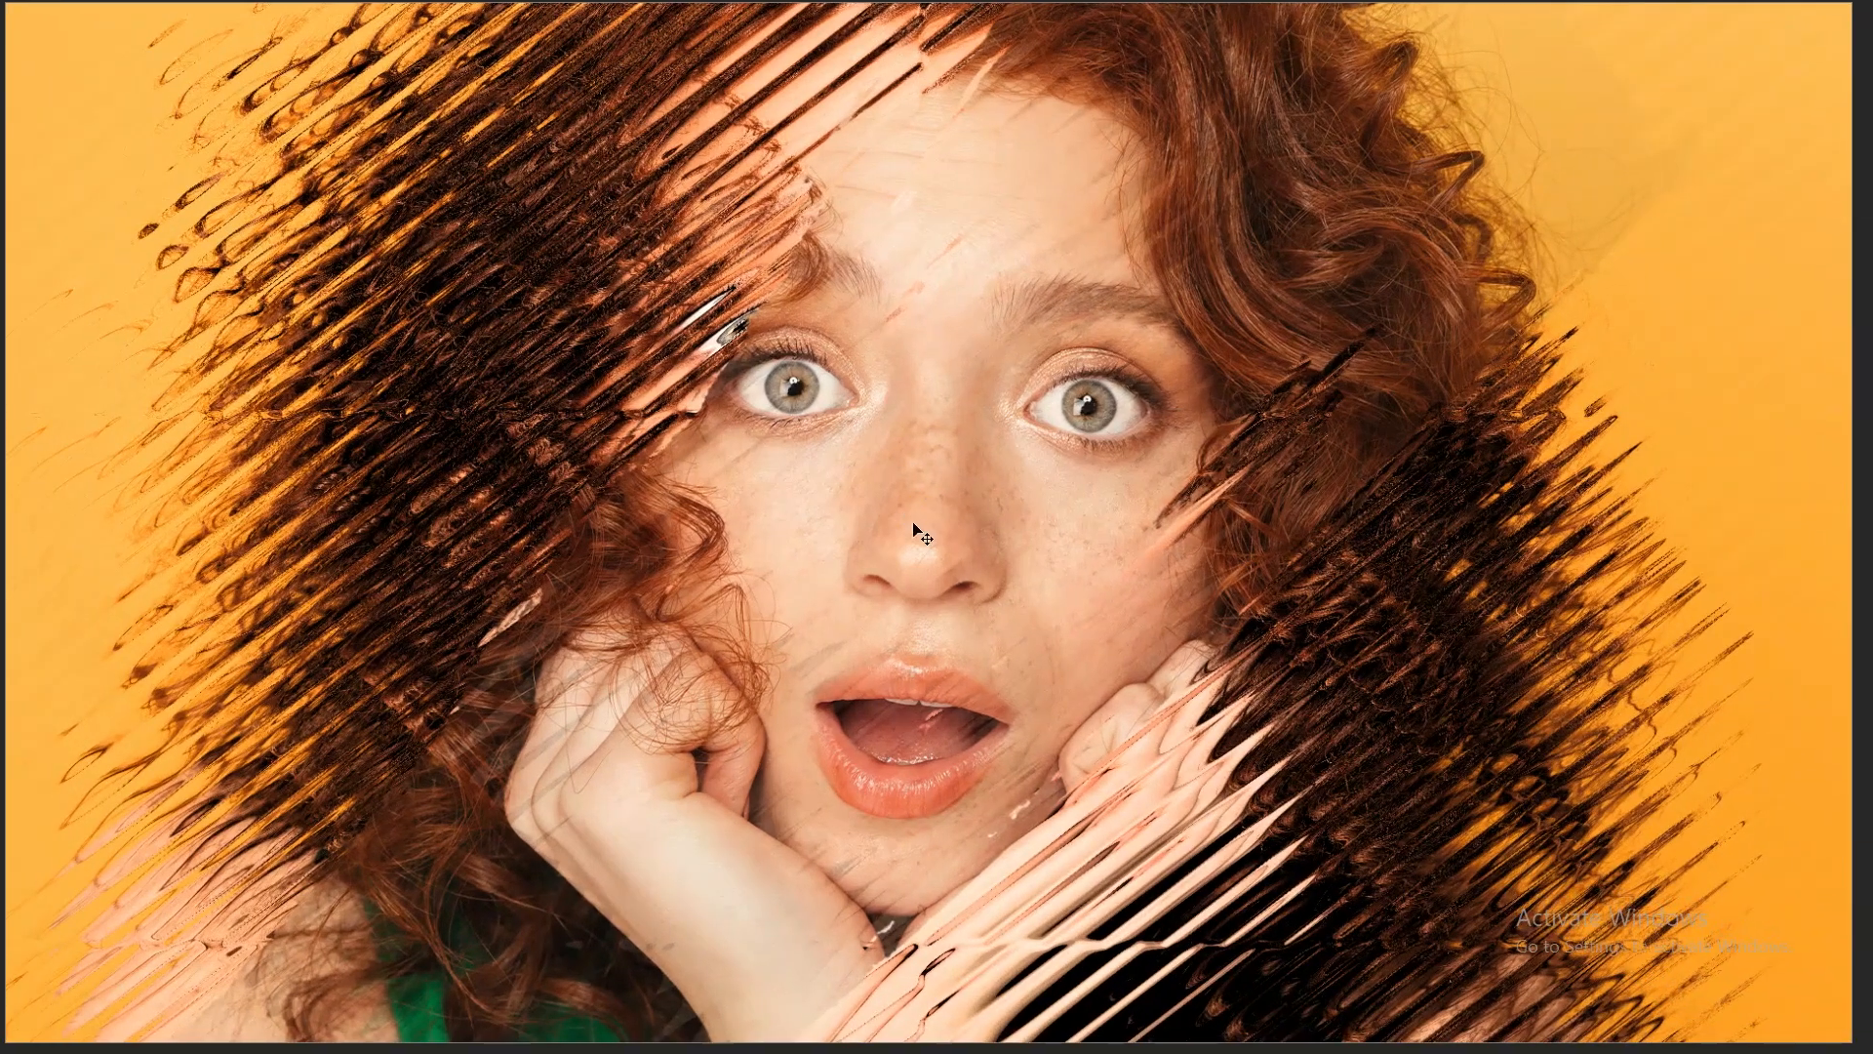
scroll(914, 528, up, 1)
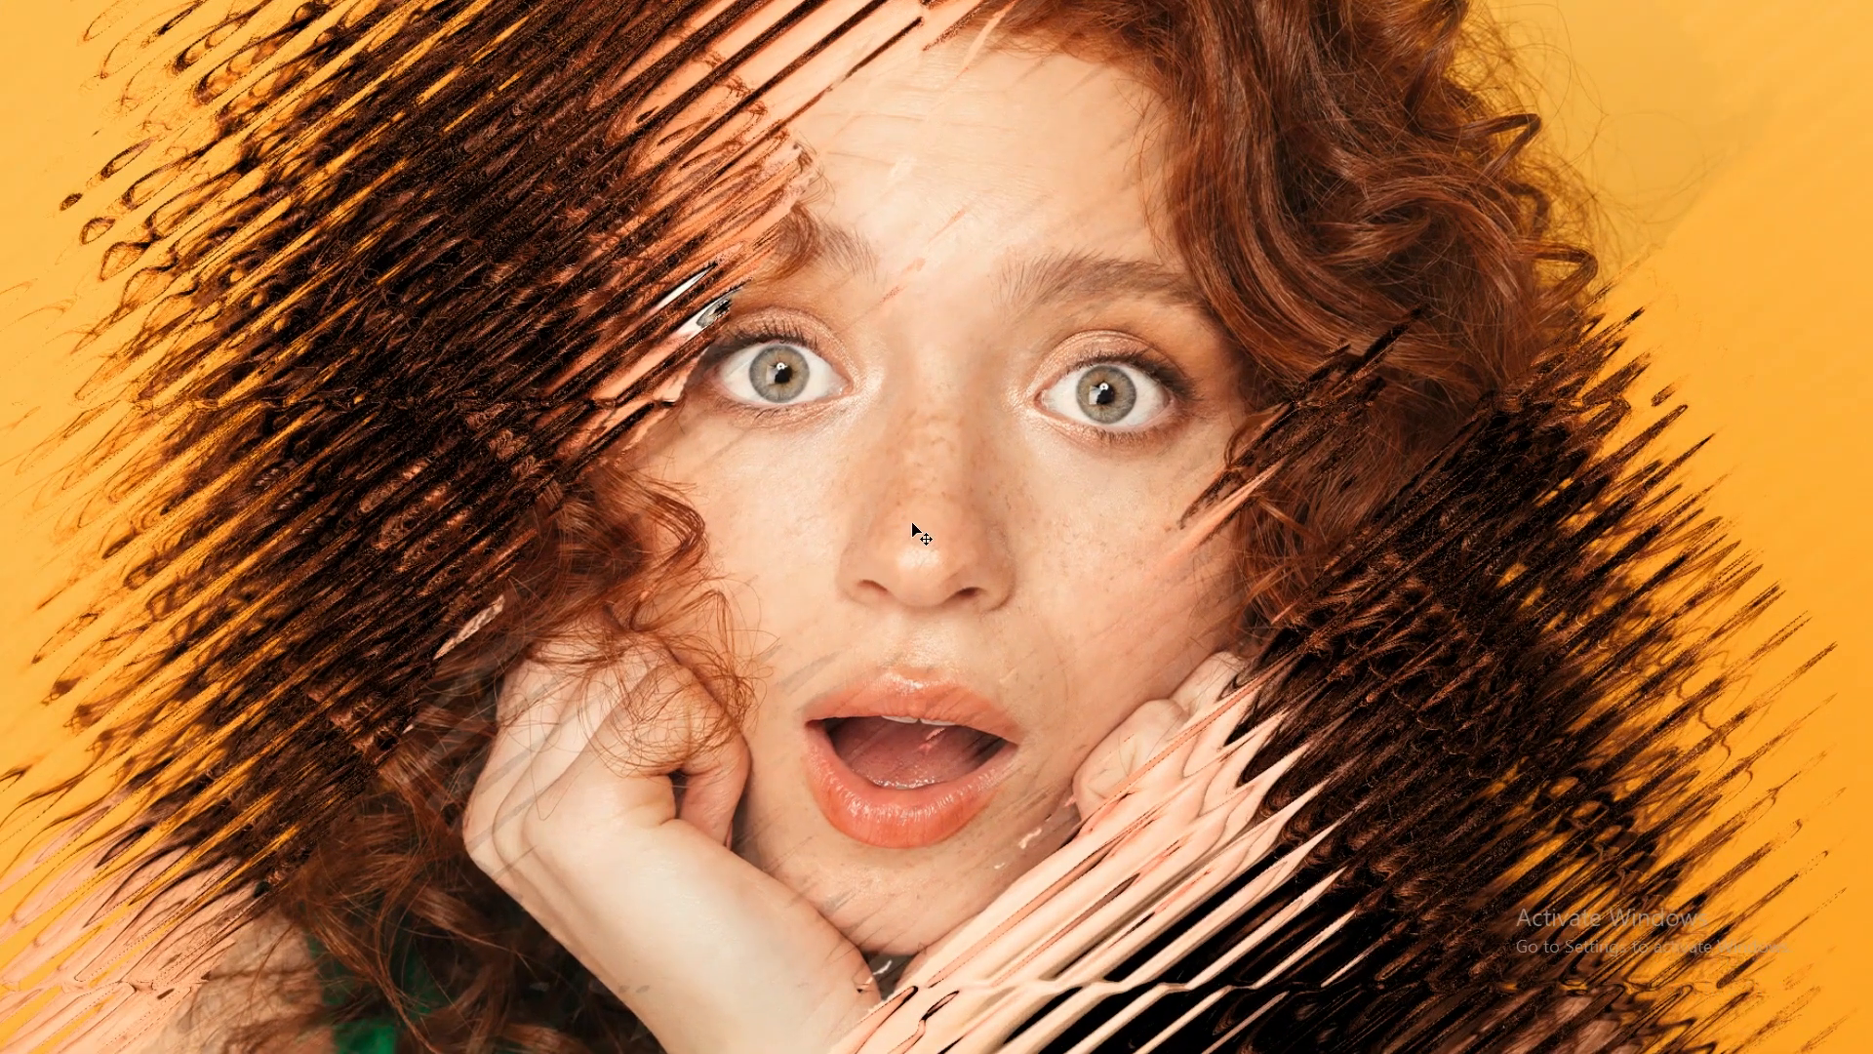